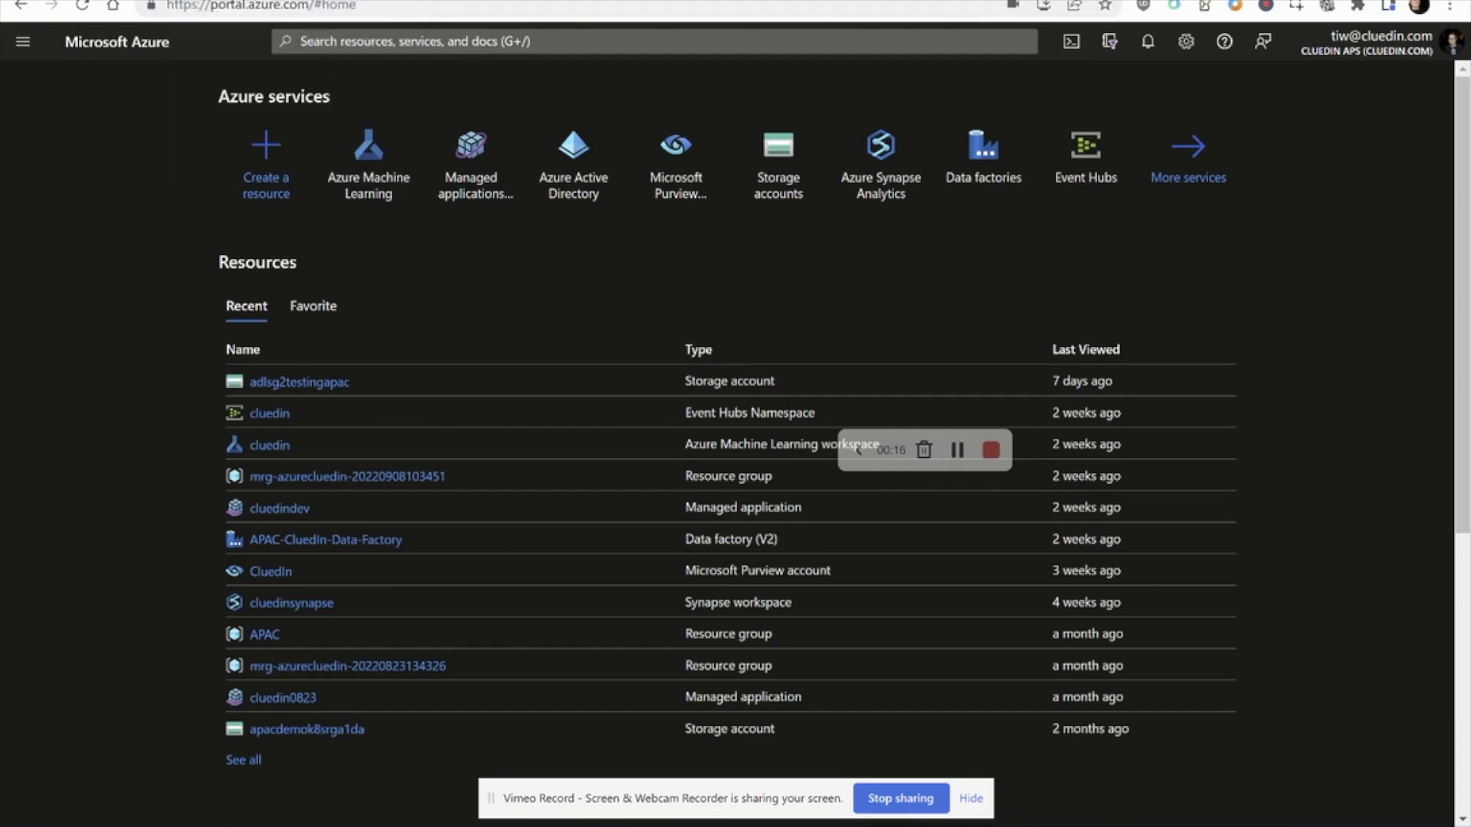
# Open the apacfilesystem container to show its apacdir, mastered, raw and timfiles folders.
pyautogui.click(252, 0)
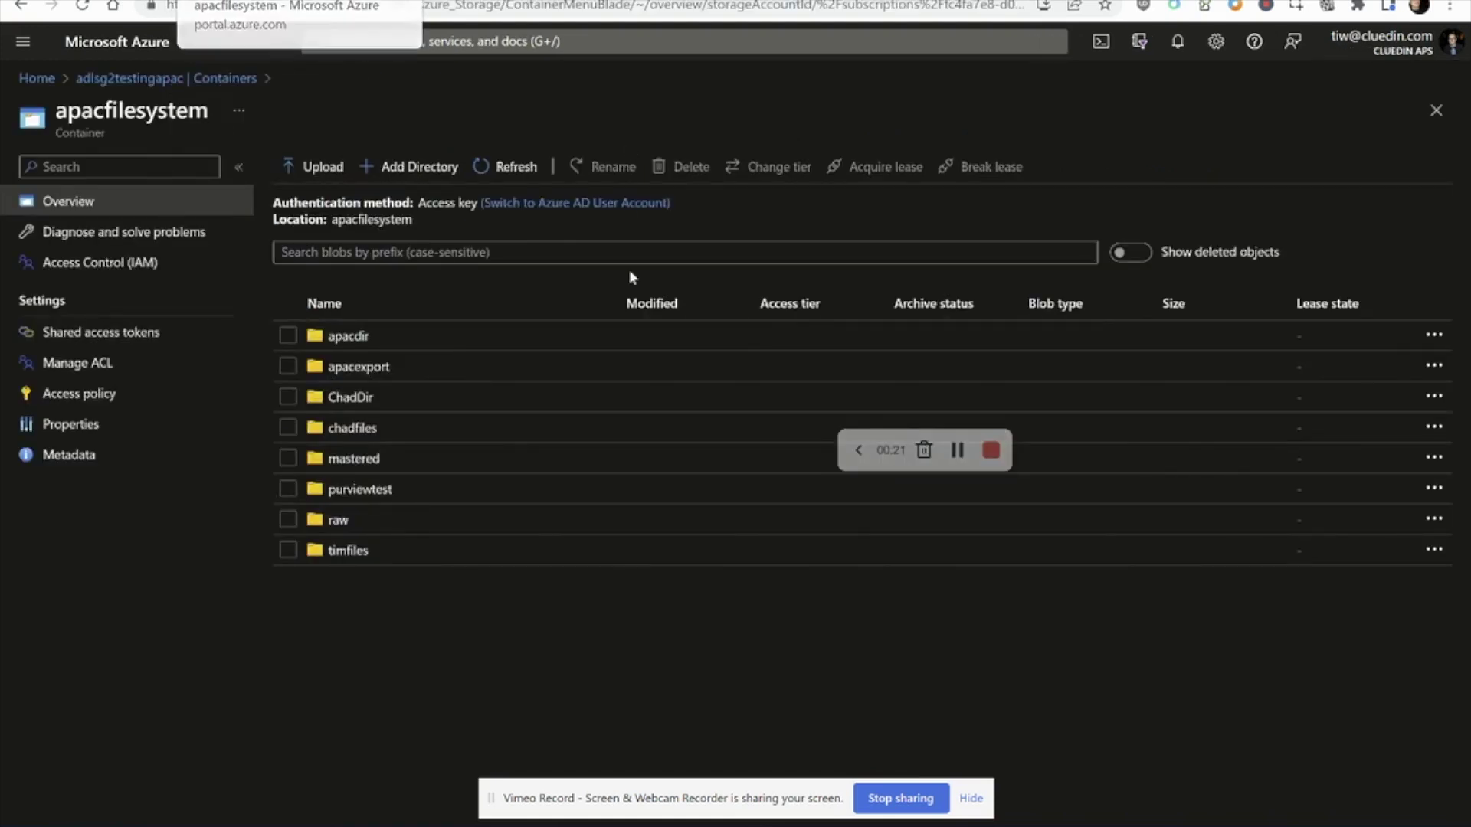
# Open the raw folder and scroll down its blob list.
pyautogui.click(337, 522)
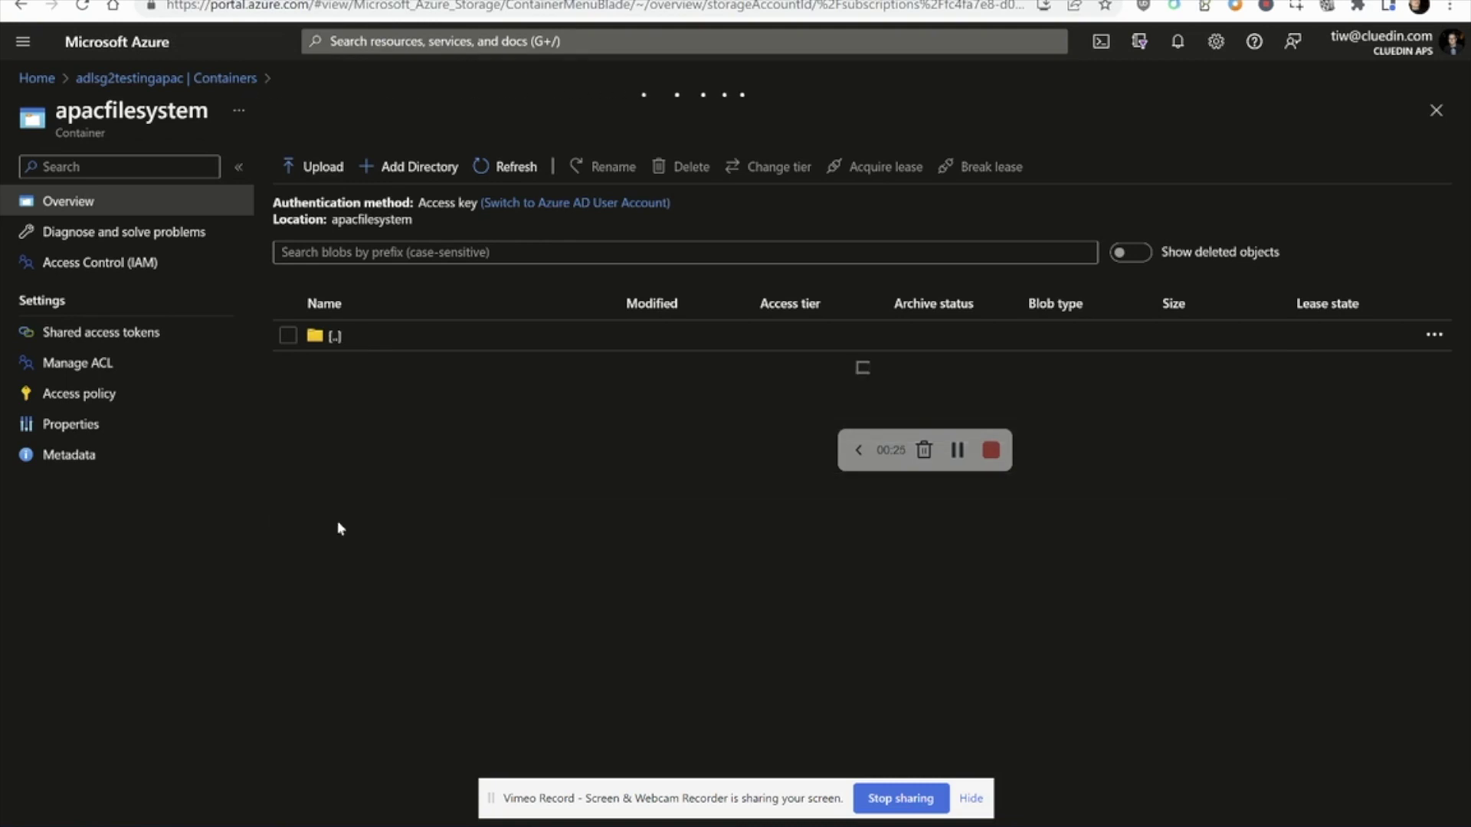
pyautogui.scroll(-1, 421, 475)
pyautogui.scroll(-1, 421, 475)
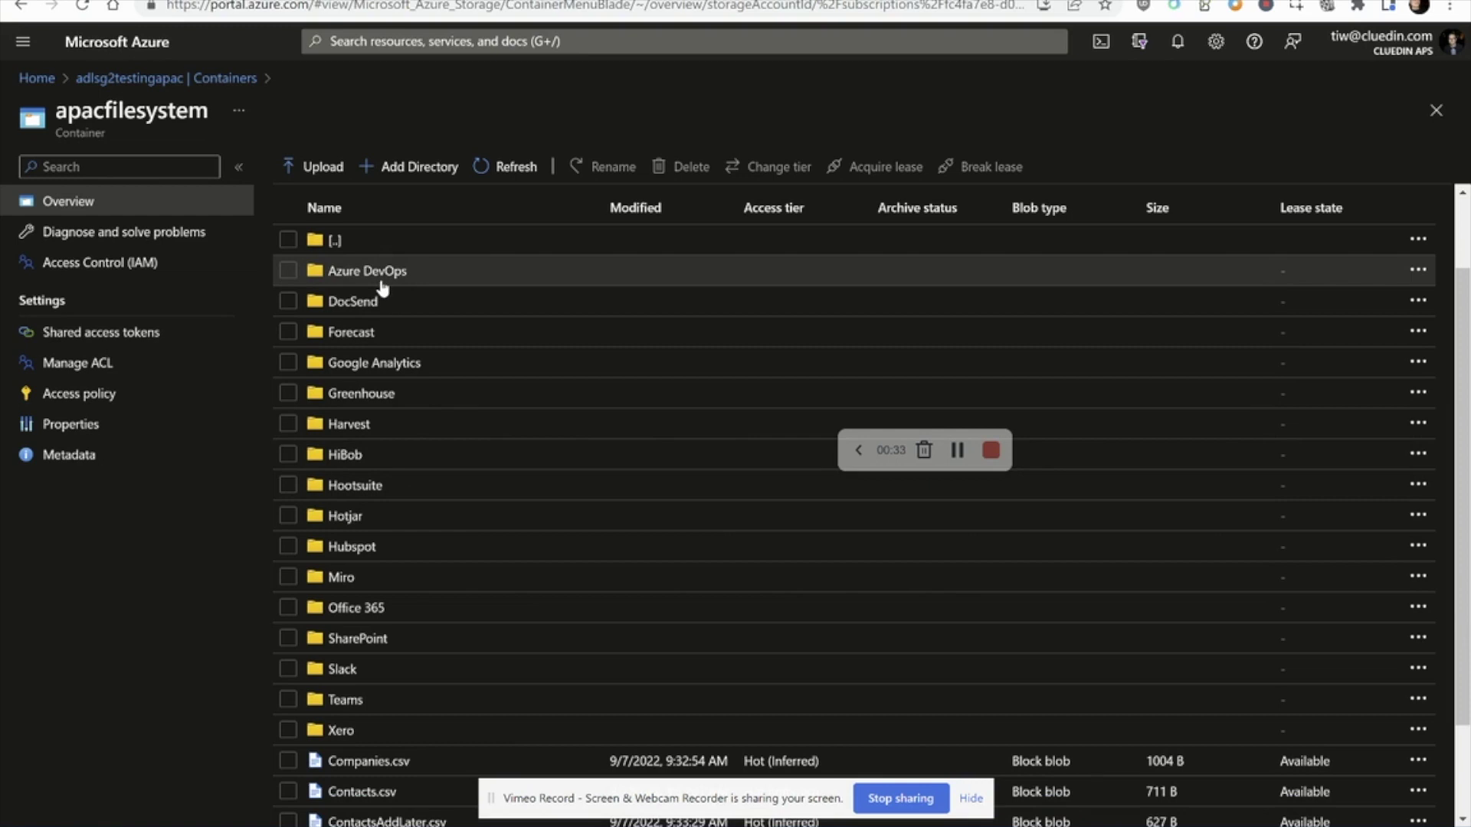
# Glance at the Data Factory pipeline, open the Hubspot folder, then view the CluedIn Purview catalog.
pyautogui.click(750, 1)
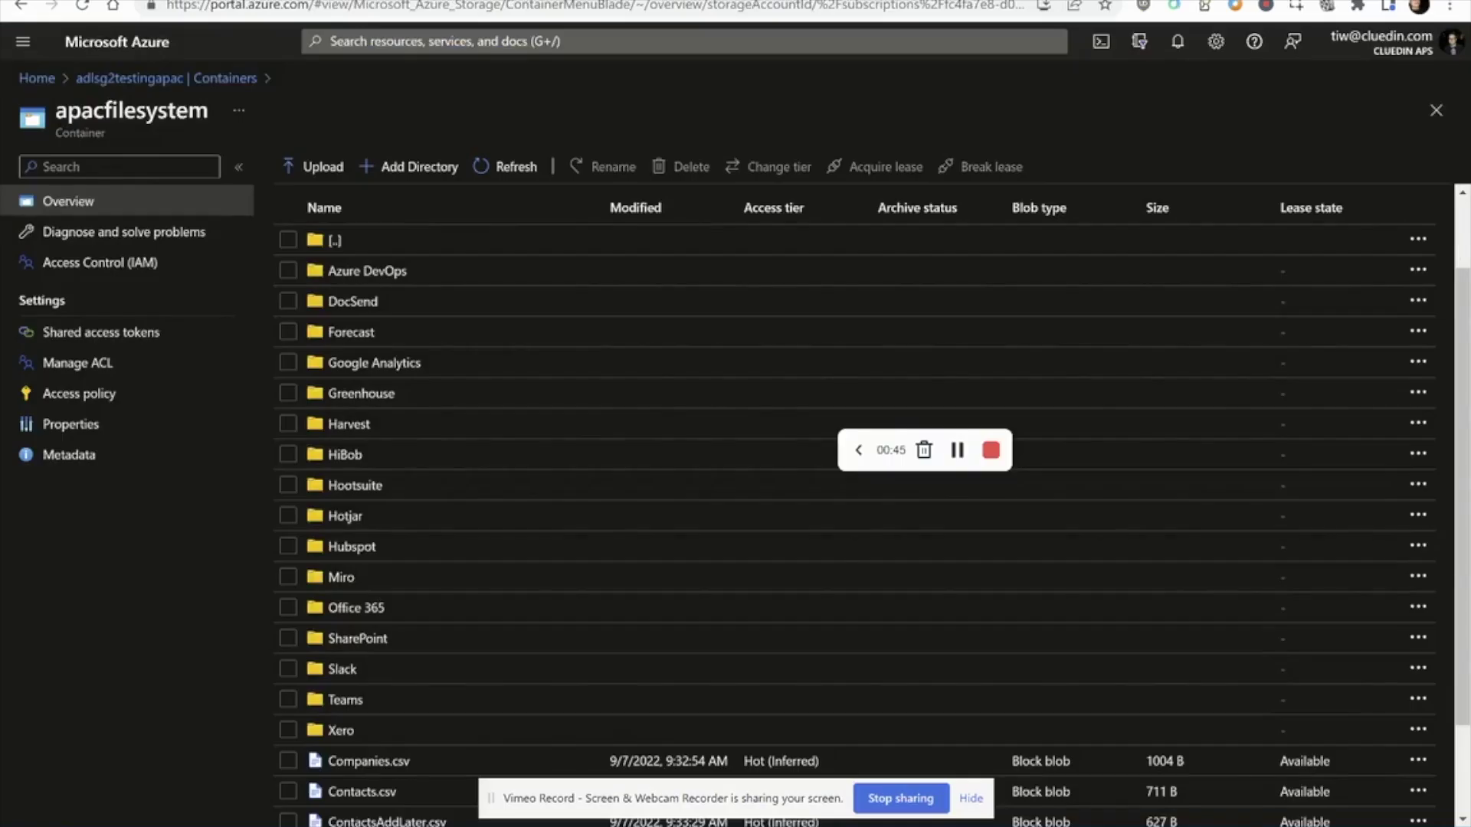
pyautogui.hotkey('ctrl', 'Tab')
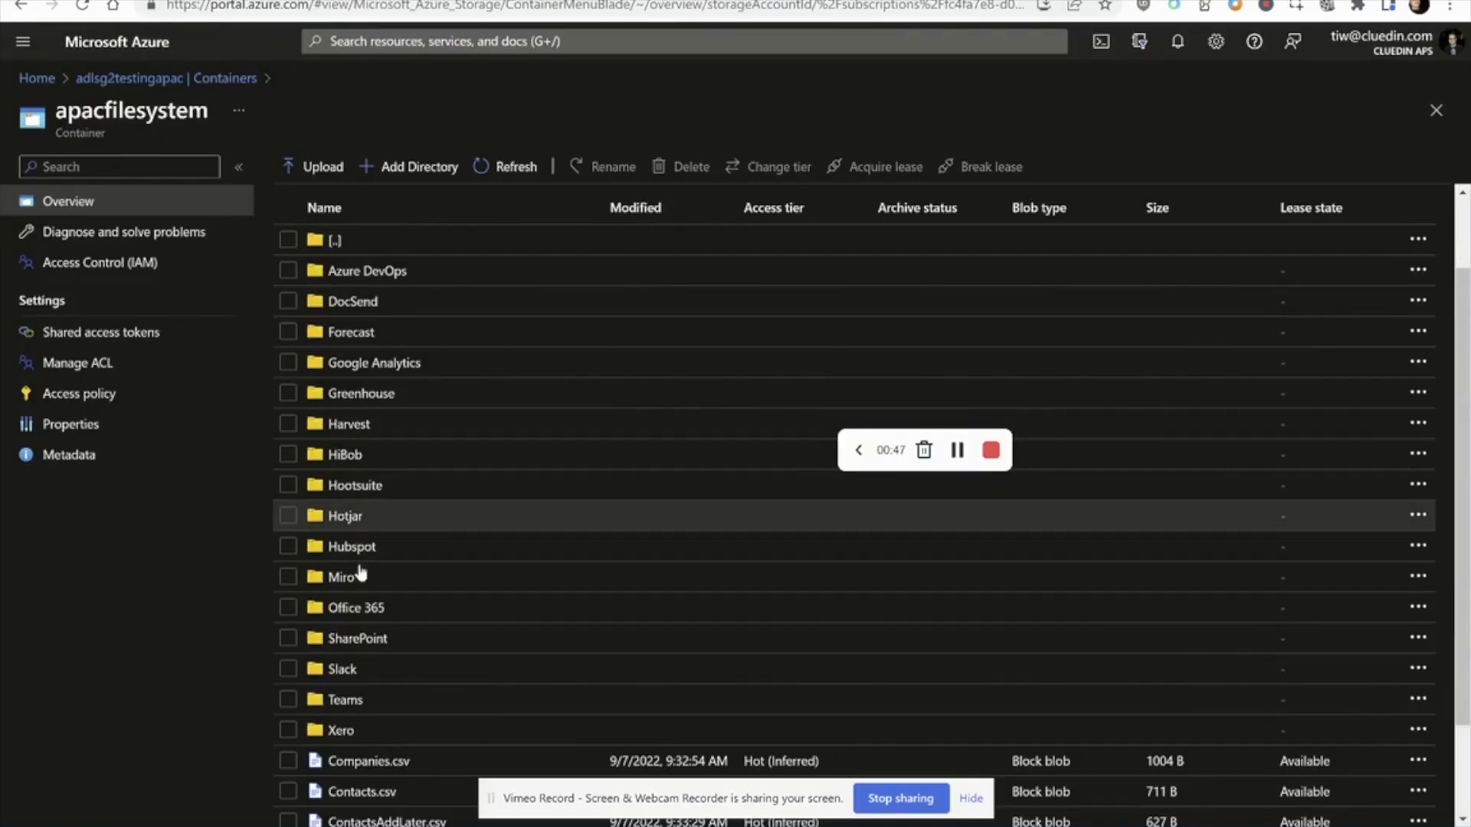
pyautogui.scroll(-2, 379, 613)
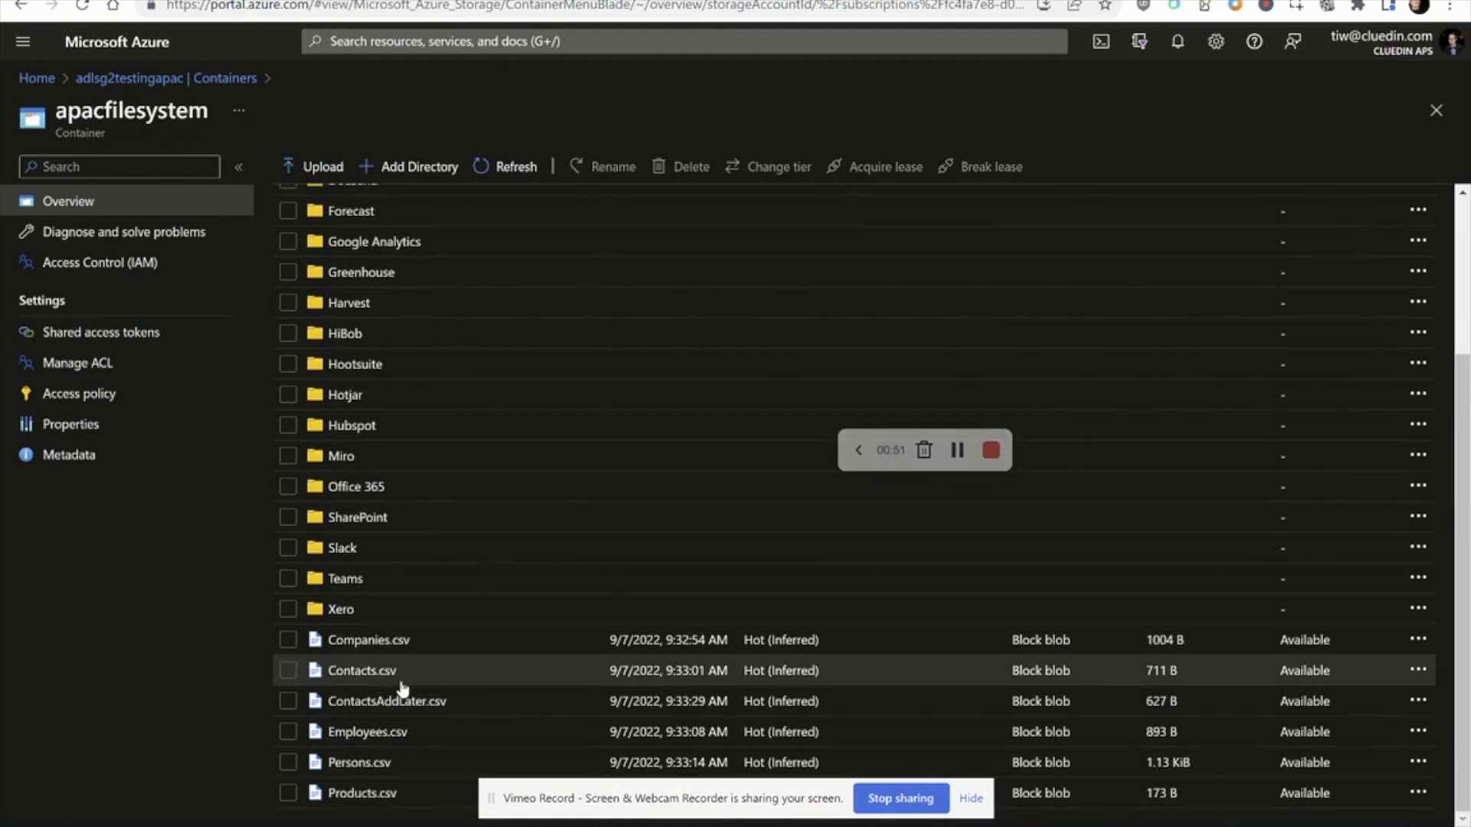
pyautogui.click(357, 431)
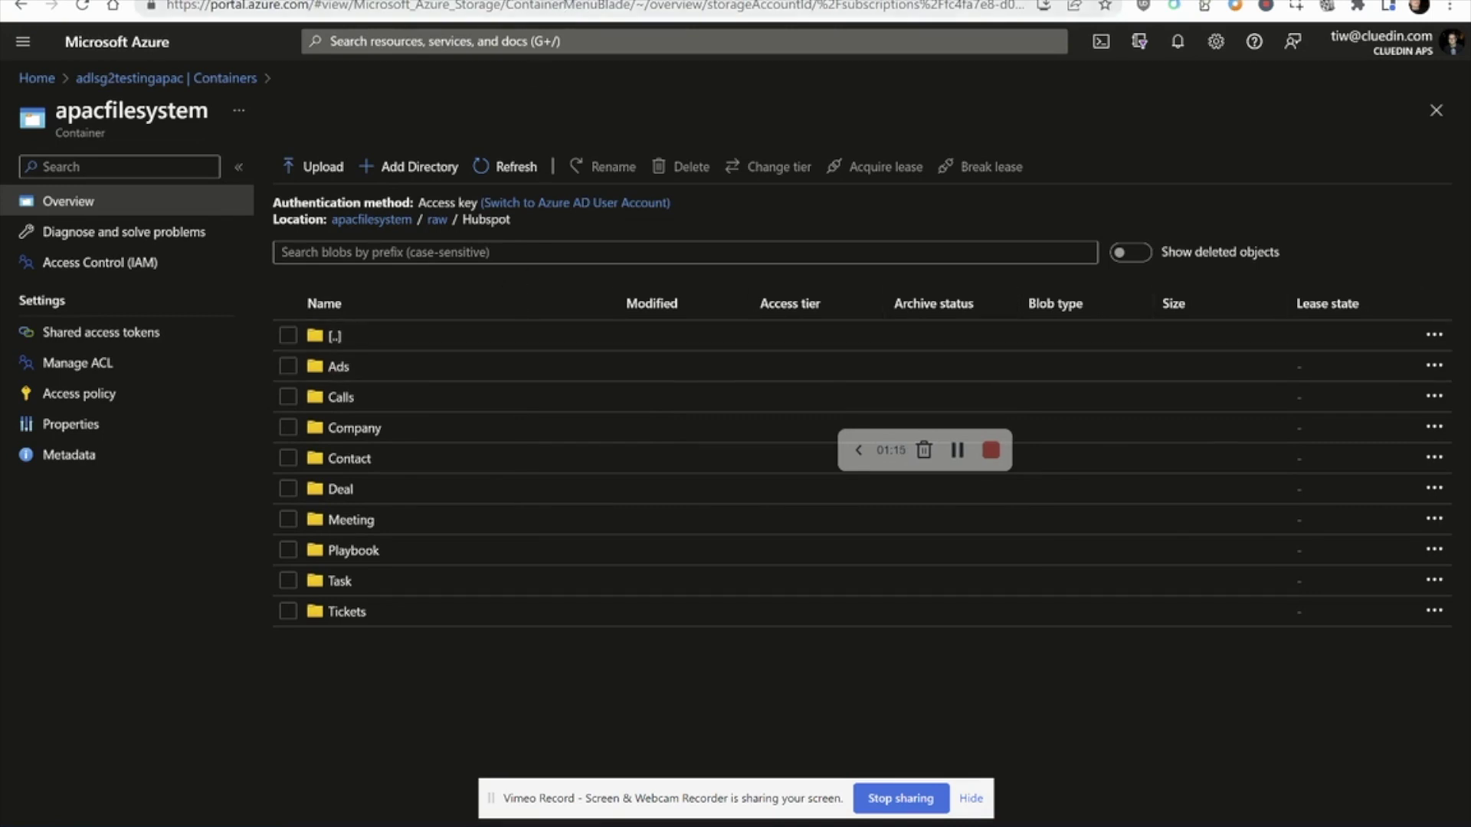
pyautogui.click(561, 1)
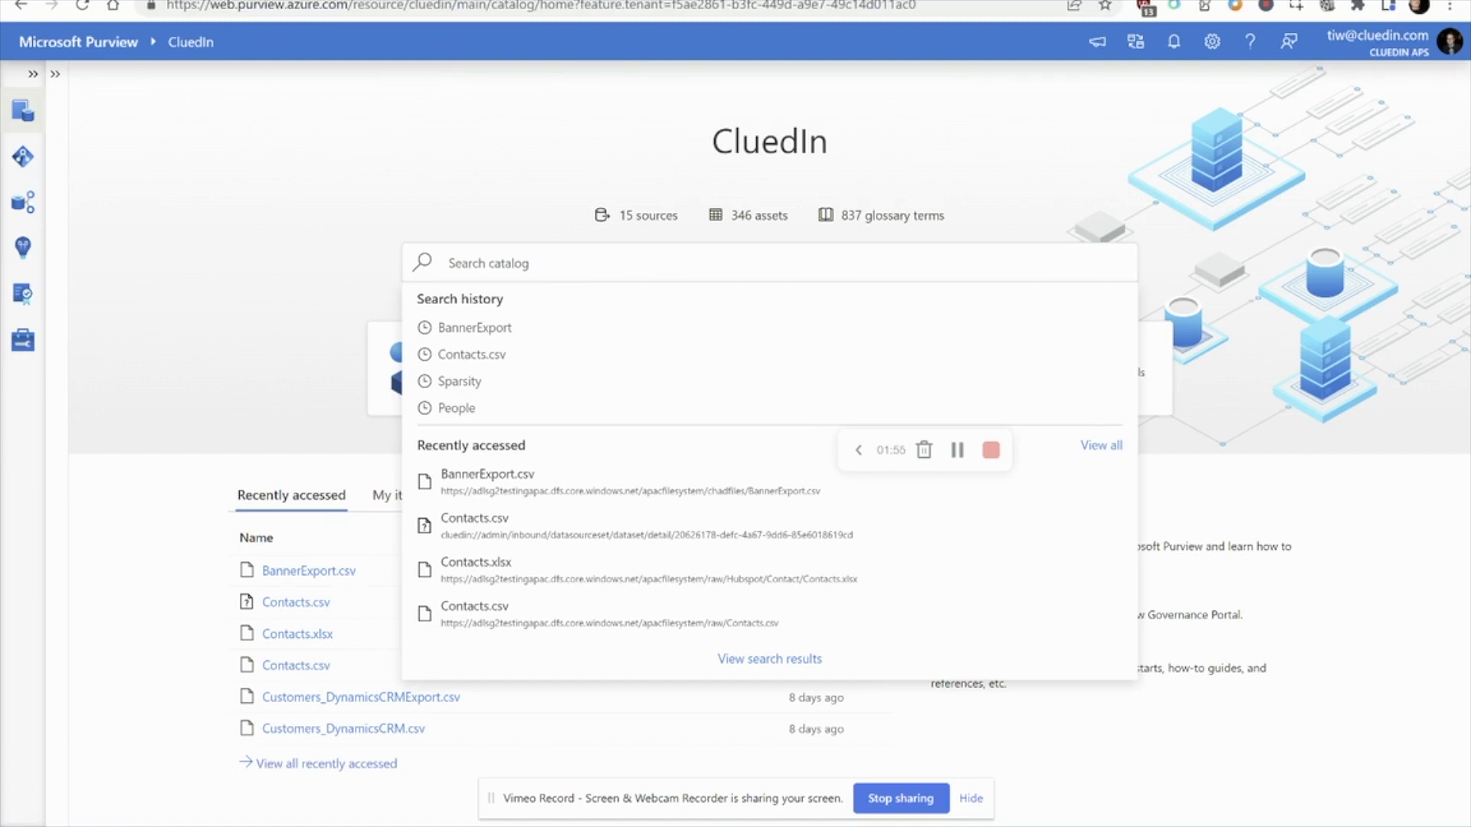
# Return to the Azure storage container, then bring up the cluedin Azure Machine Learning Studio workspace.
pyautogui.hotkey('ctrl', 'Tab')
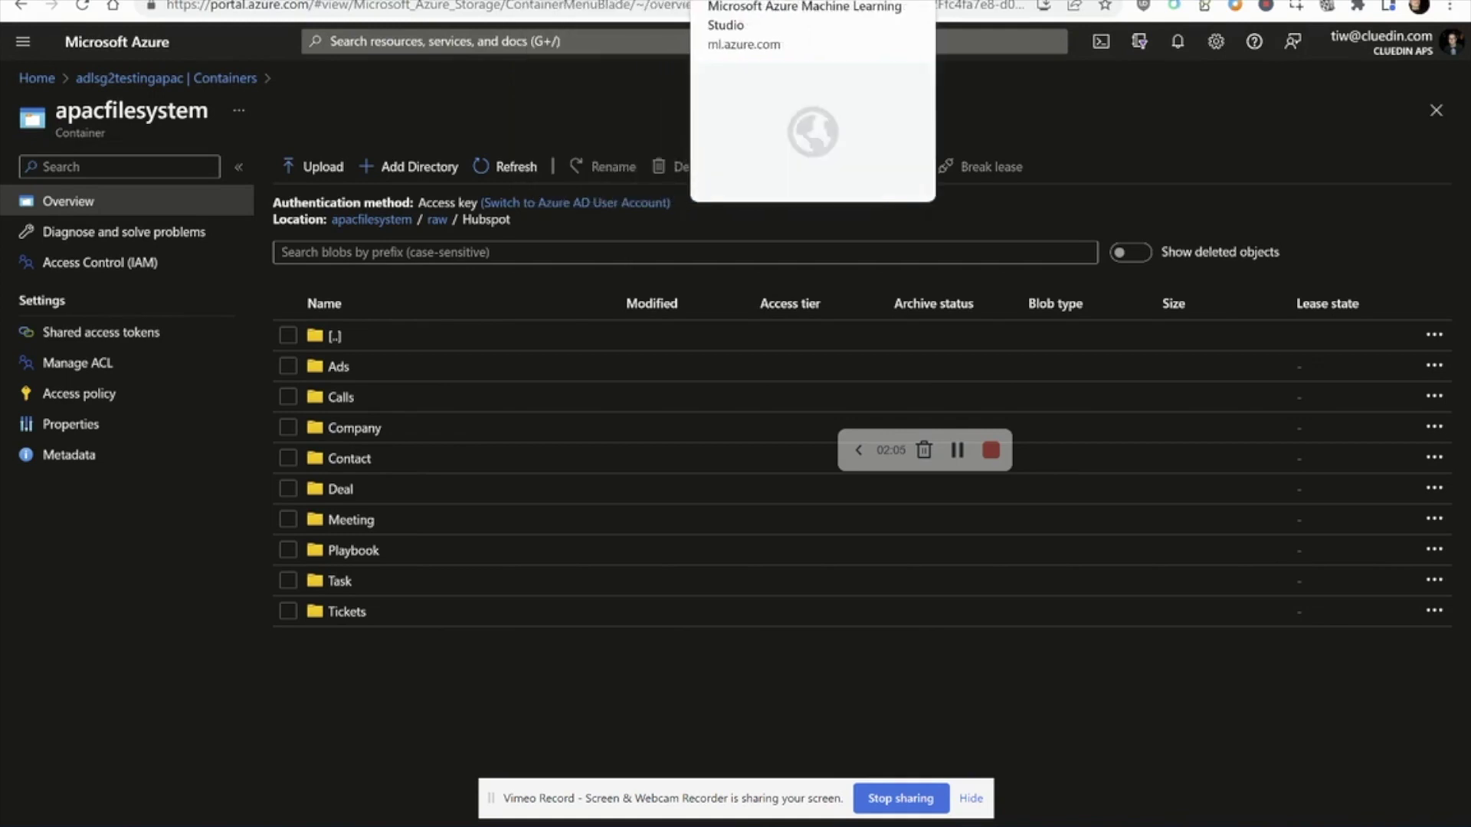
pyautogui.click(766, 2)
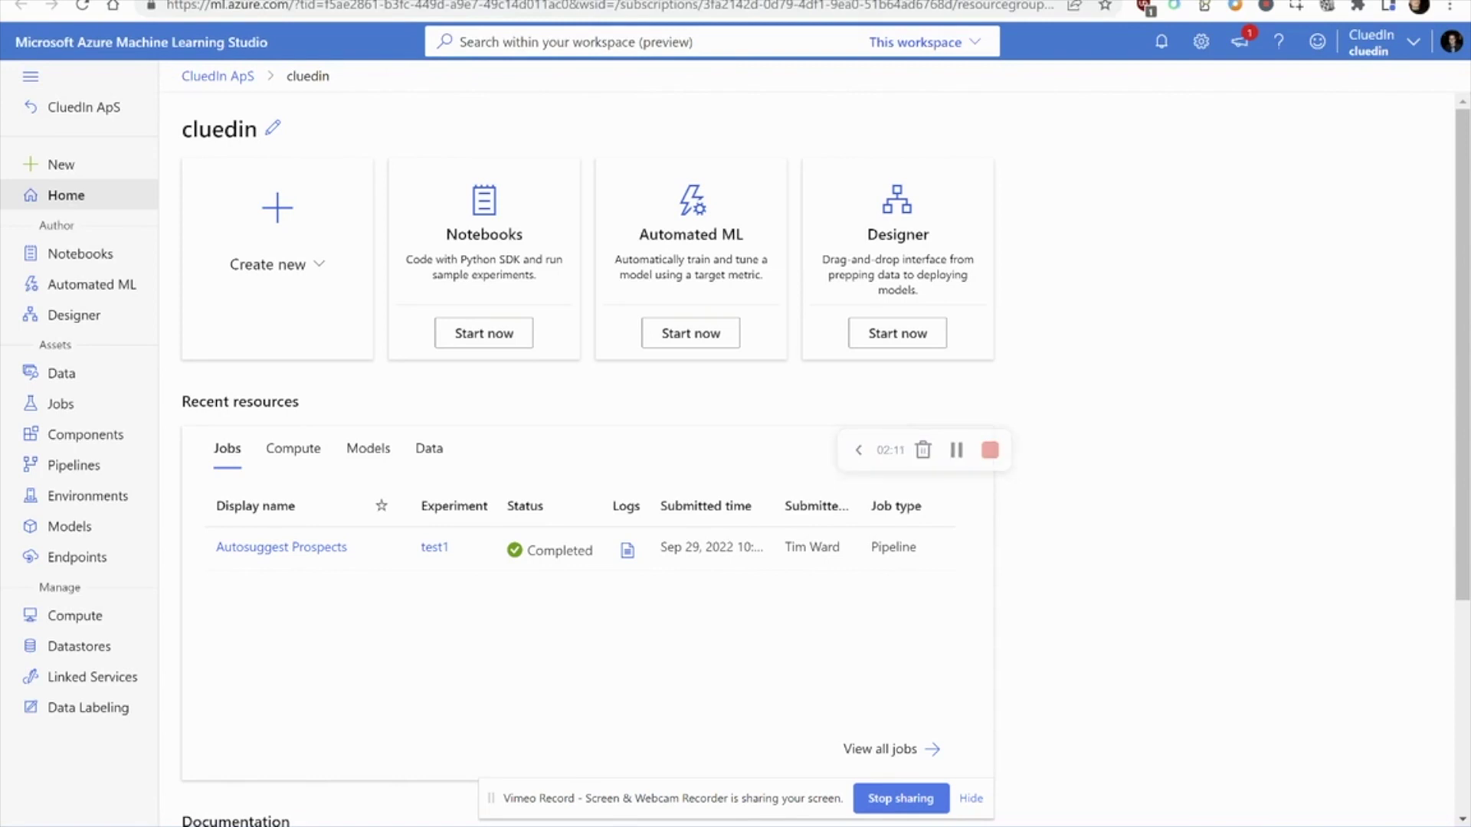
# Move from the cluedin ML Studio workspace to the Synapse explorer of the apacfilesystem container.
pyautogui.hotkey('ctrl', 'Tab')
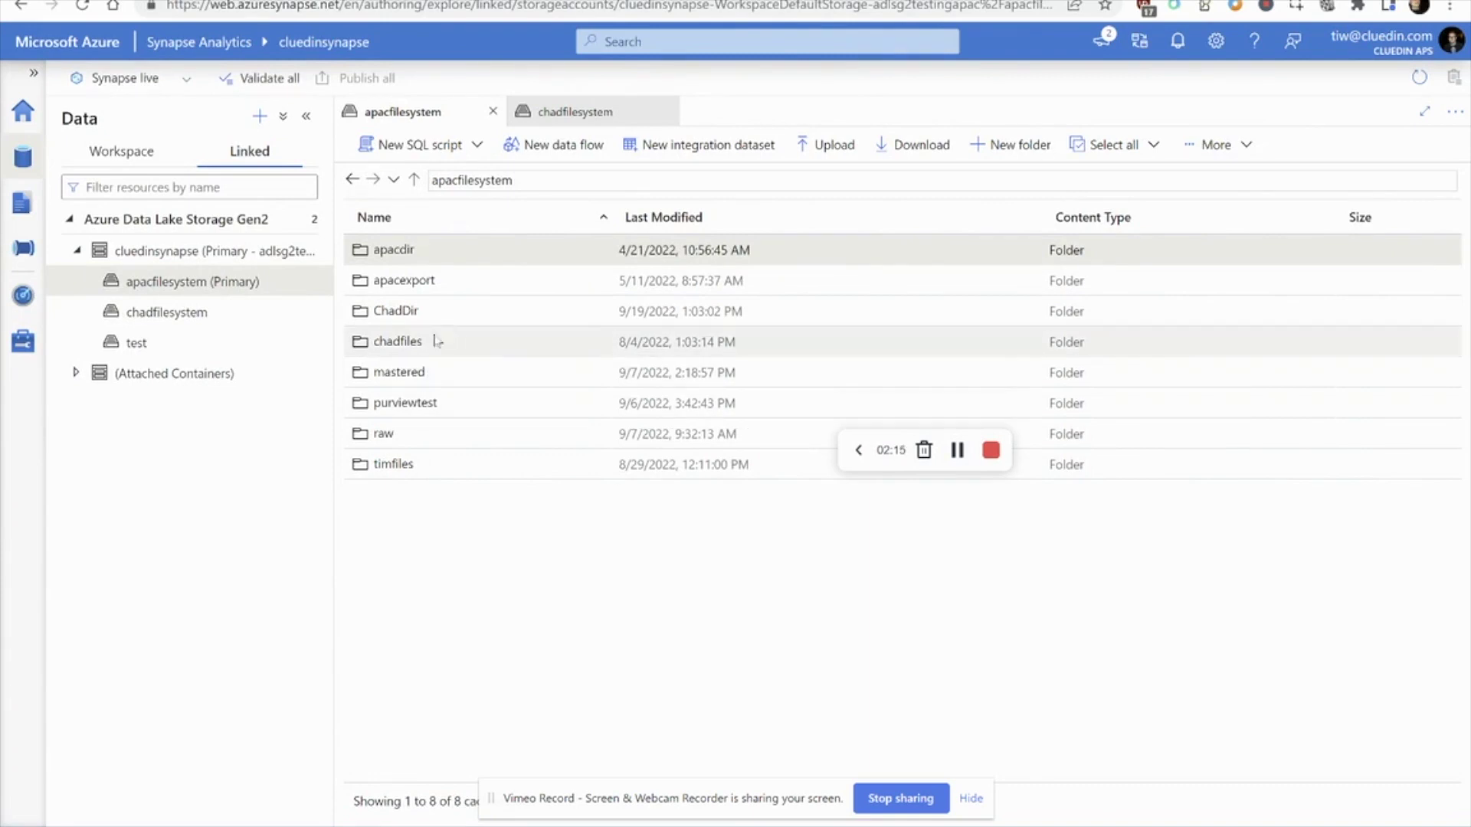
# Open the raw folder in the Synapse Data hub, then bring up Power BI Desktop.
pyautogui.doubleClick(385, 434)
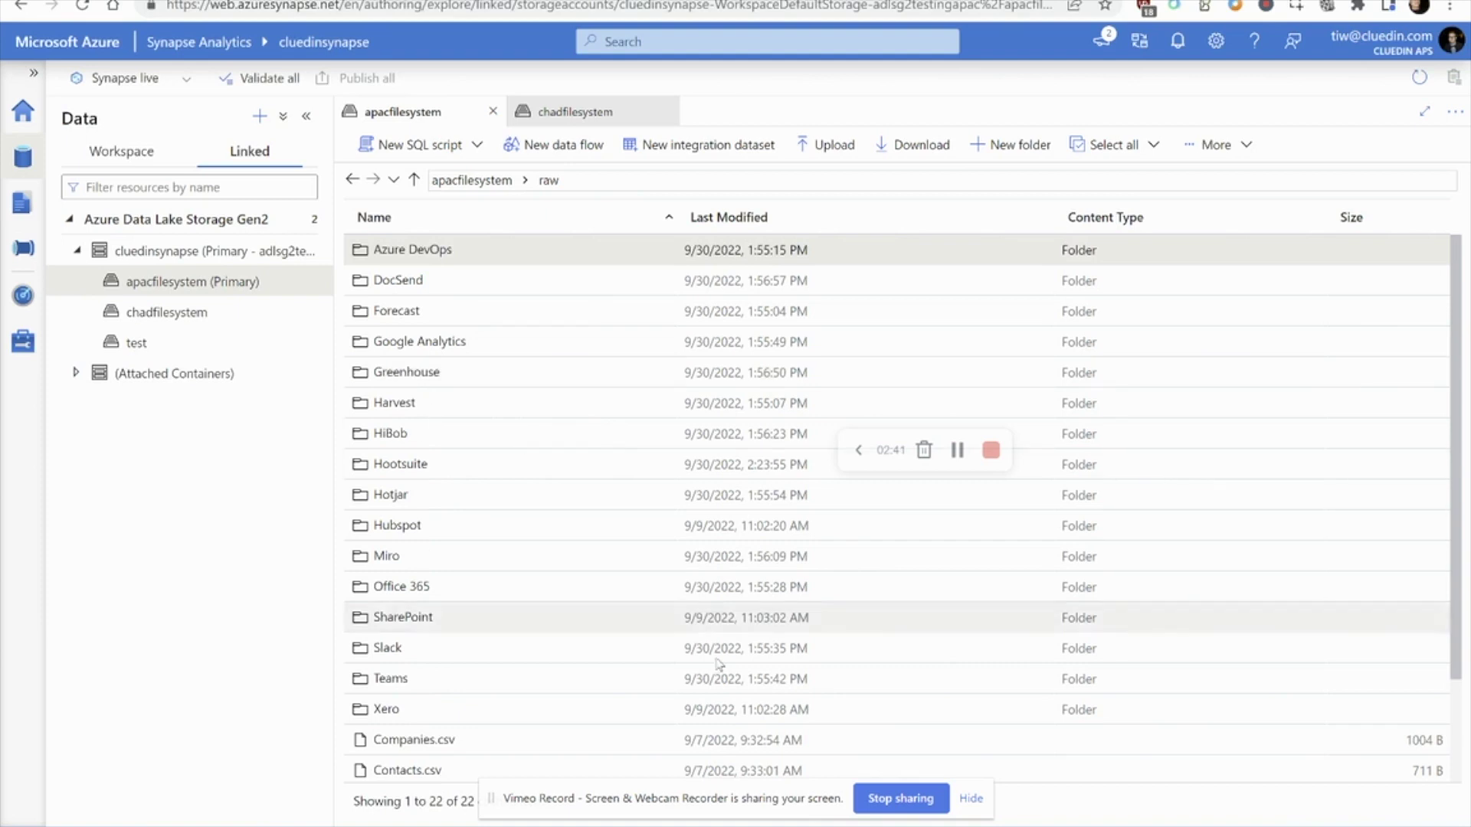
pyautogui.moveTo(883, 826)
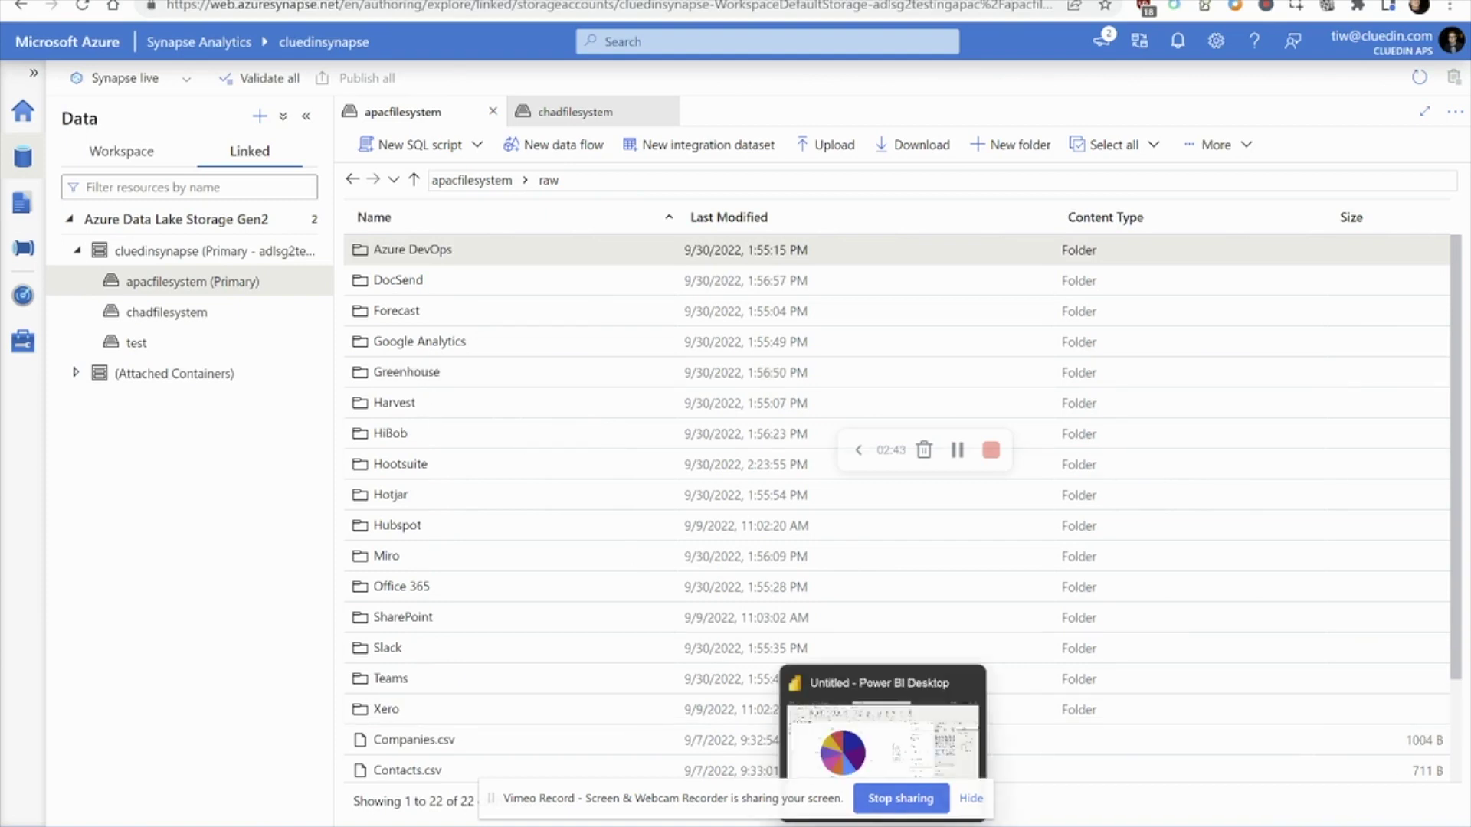
pyautogui.click(883, 826)
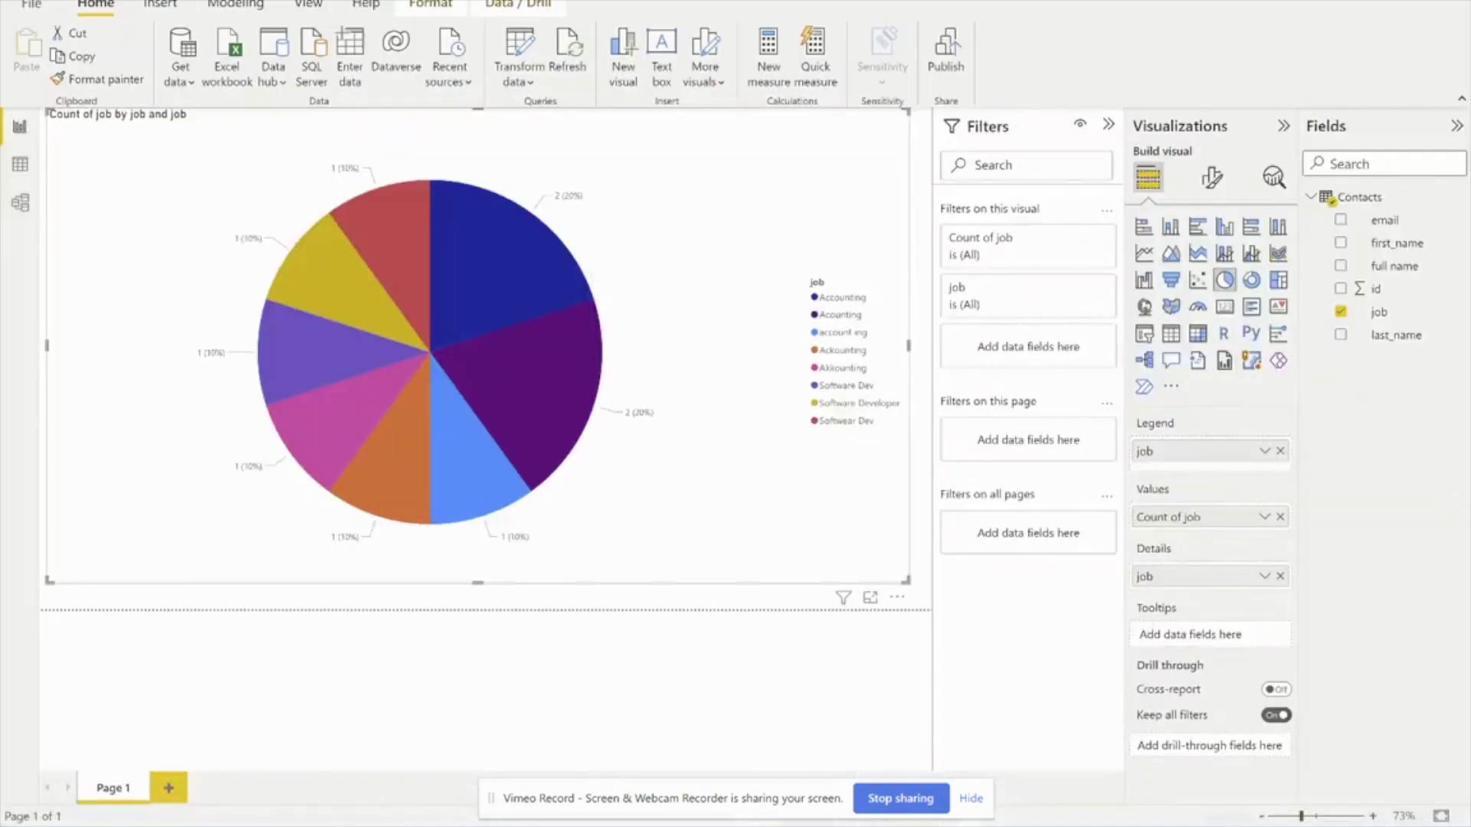
# Review the Count of job pie chart's misspelled variants such as Acounting and Softwear Dev.
pyautogui.moveTo(840, 826)
# Back in the Azure portal, rerun the 'Master Data Management' search and create the CluedIn offer.
pyautogui.moveTo(757, 826)
pyautogui.click(812, 803)
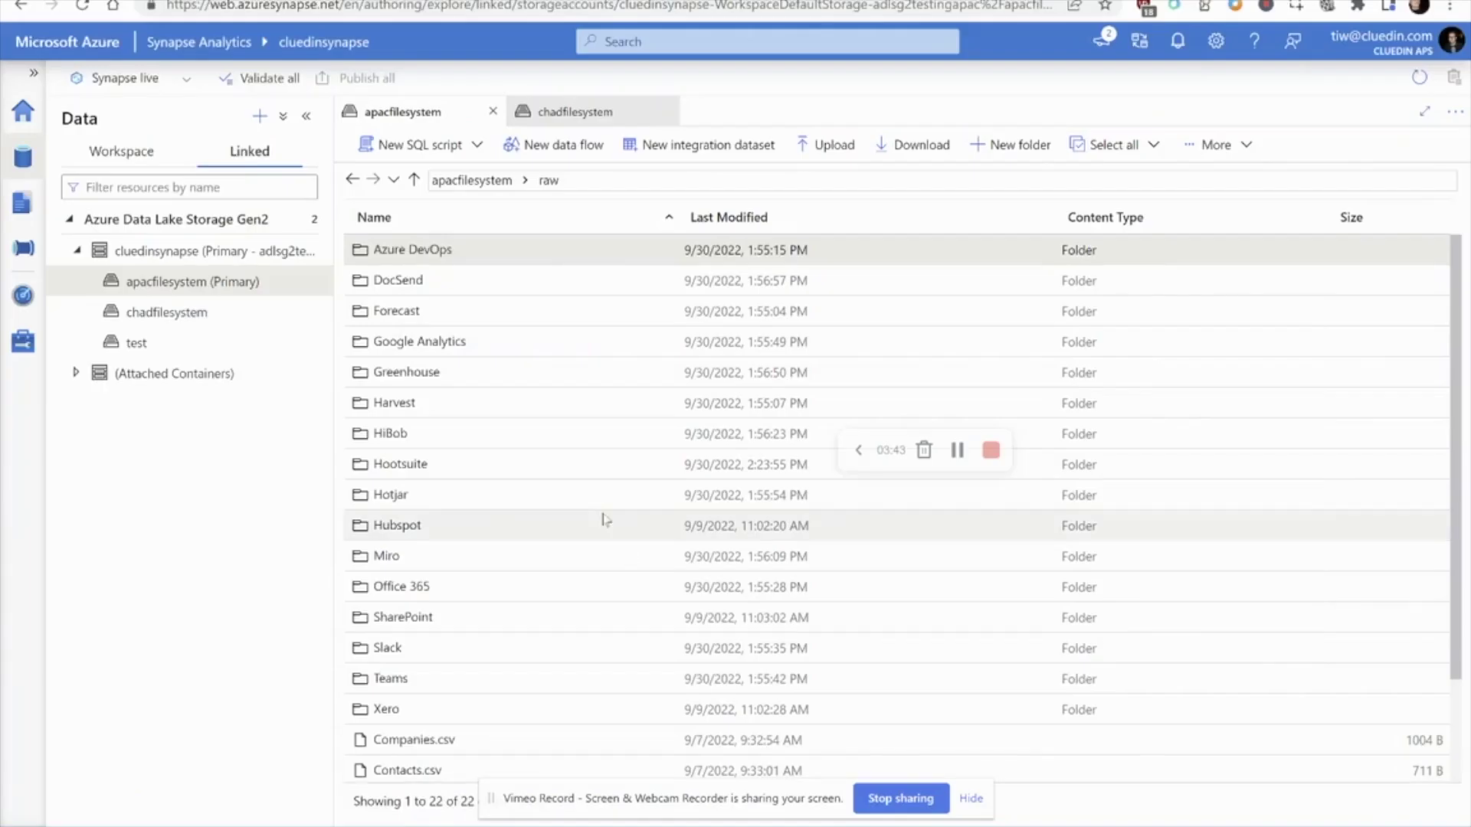
pyautogui.hotkey('alt', 'Tab')
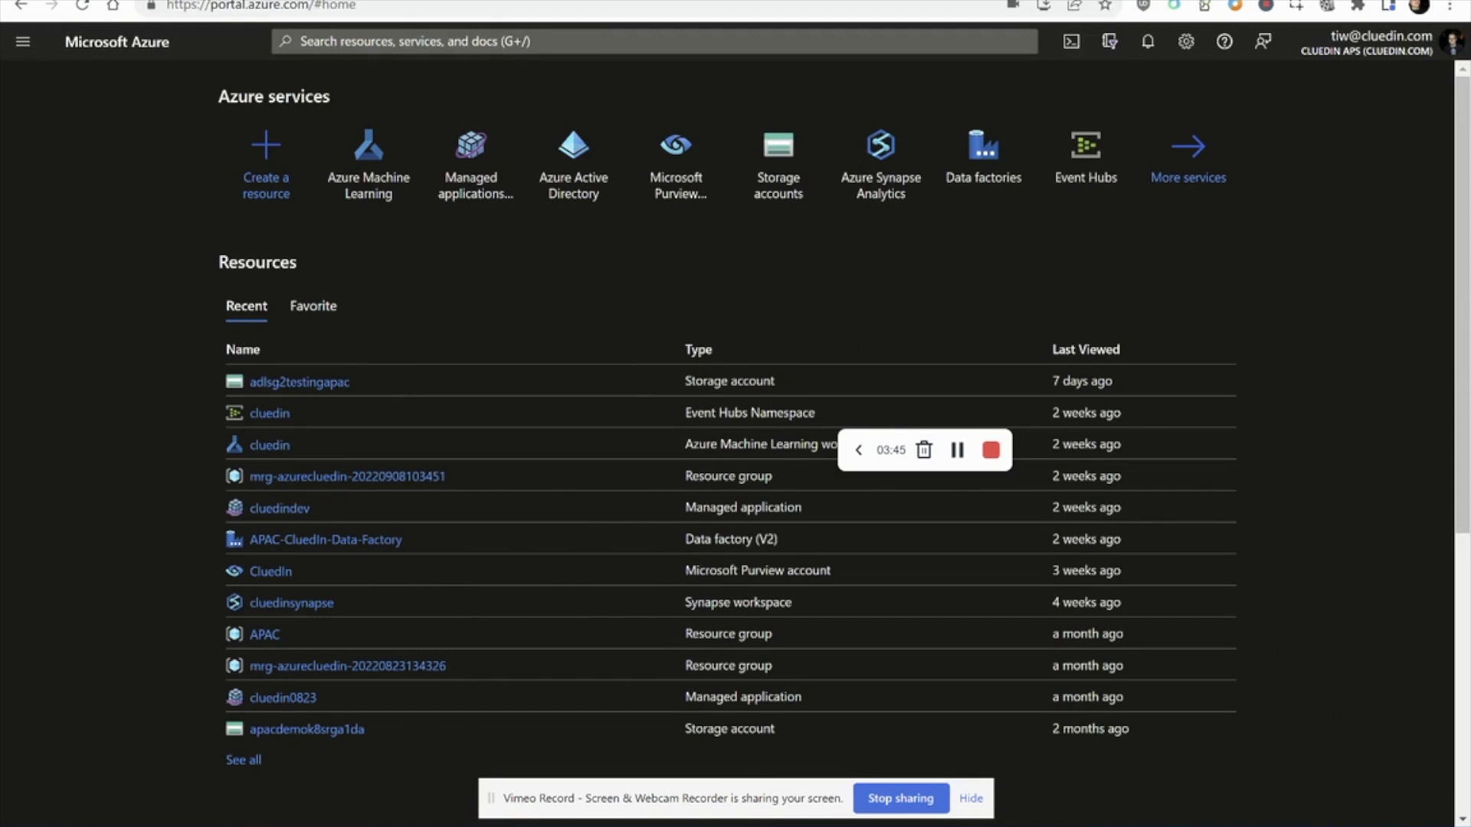
pyautogui.click(321, 40)
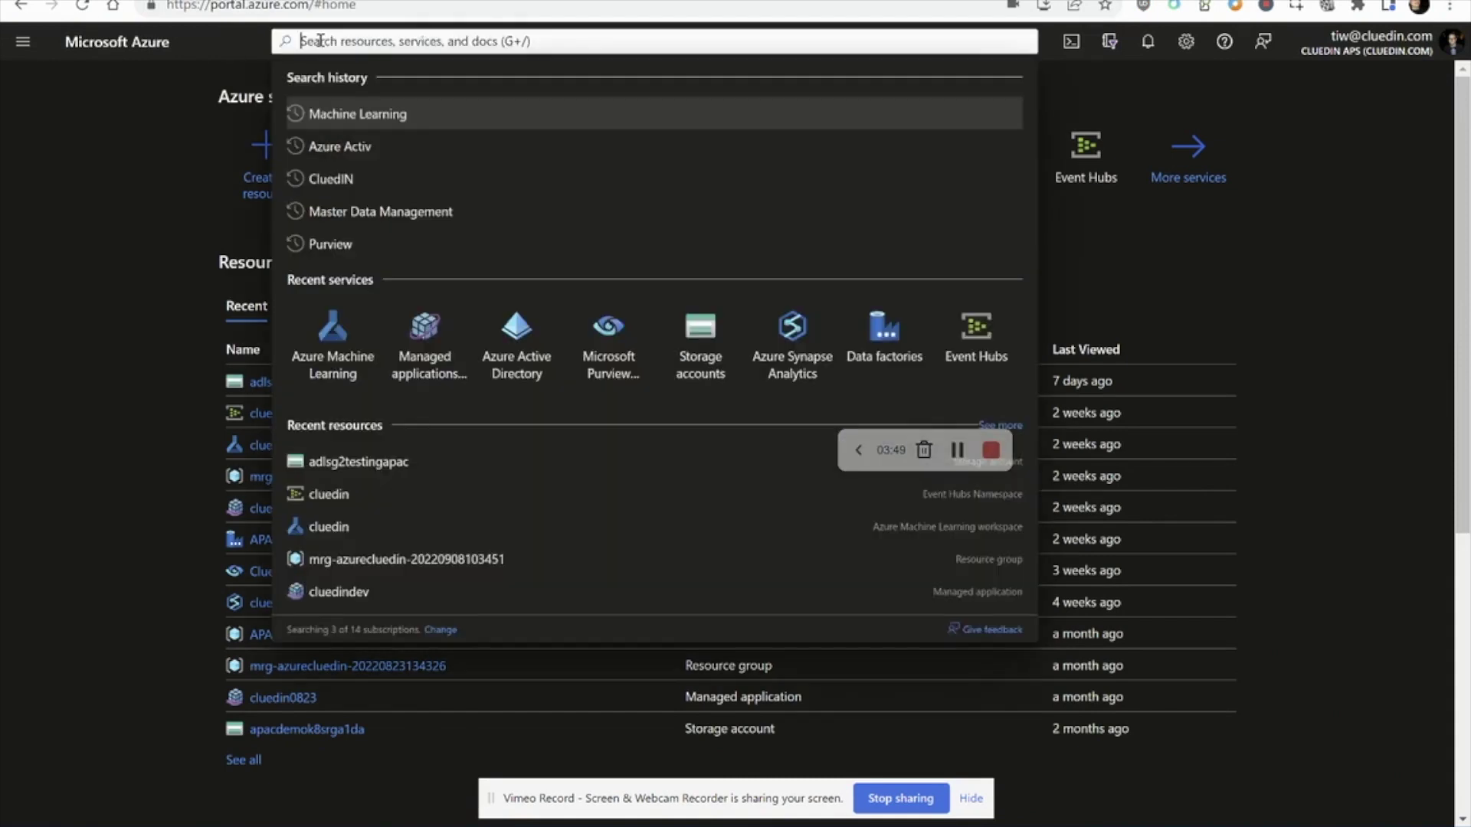
pyautogui.click(402, 211)
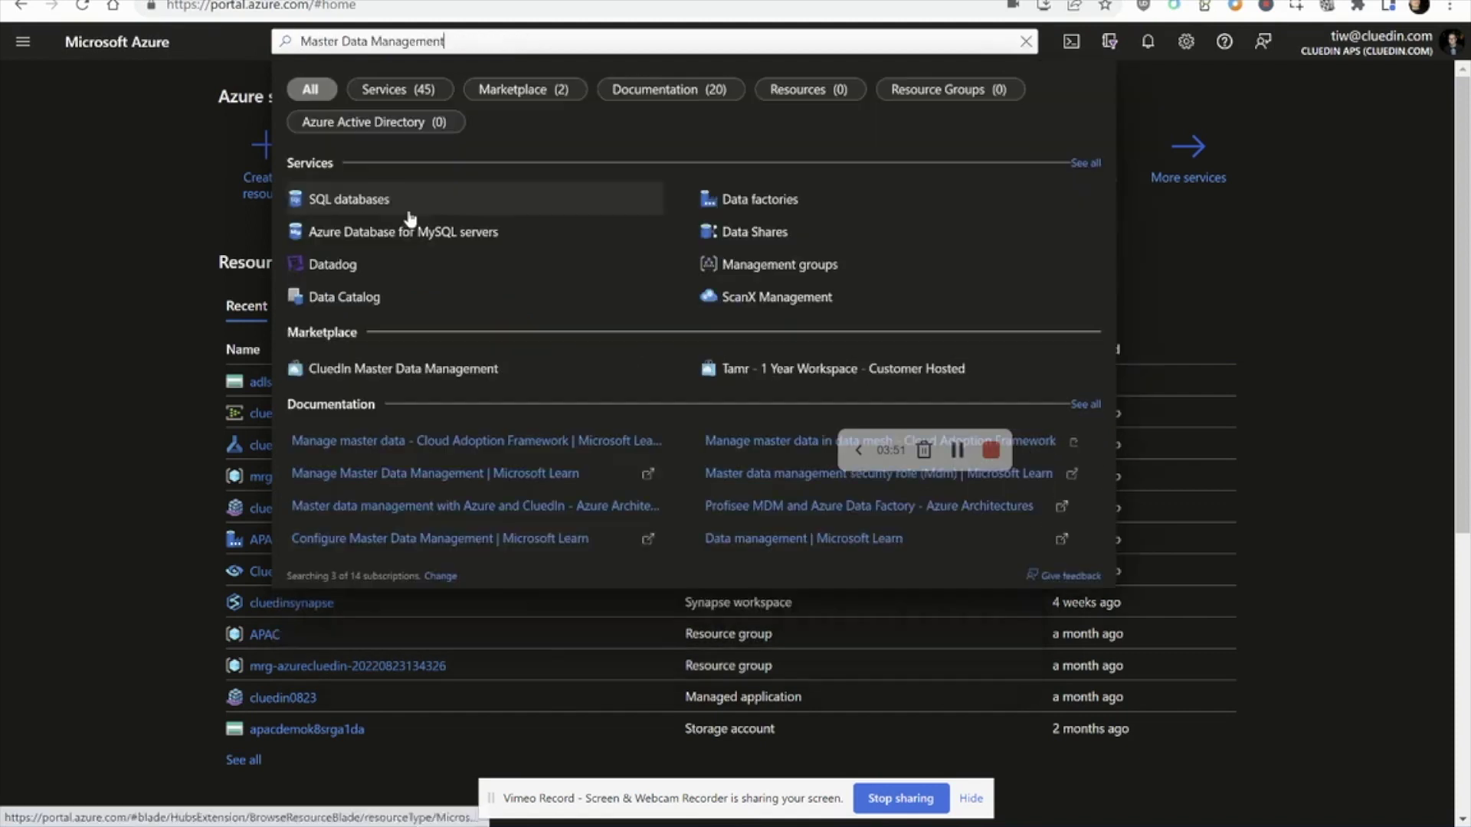
pyautogui.click(397, 372)
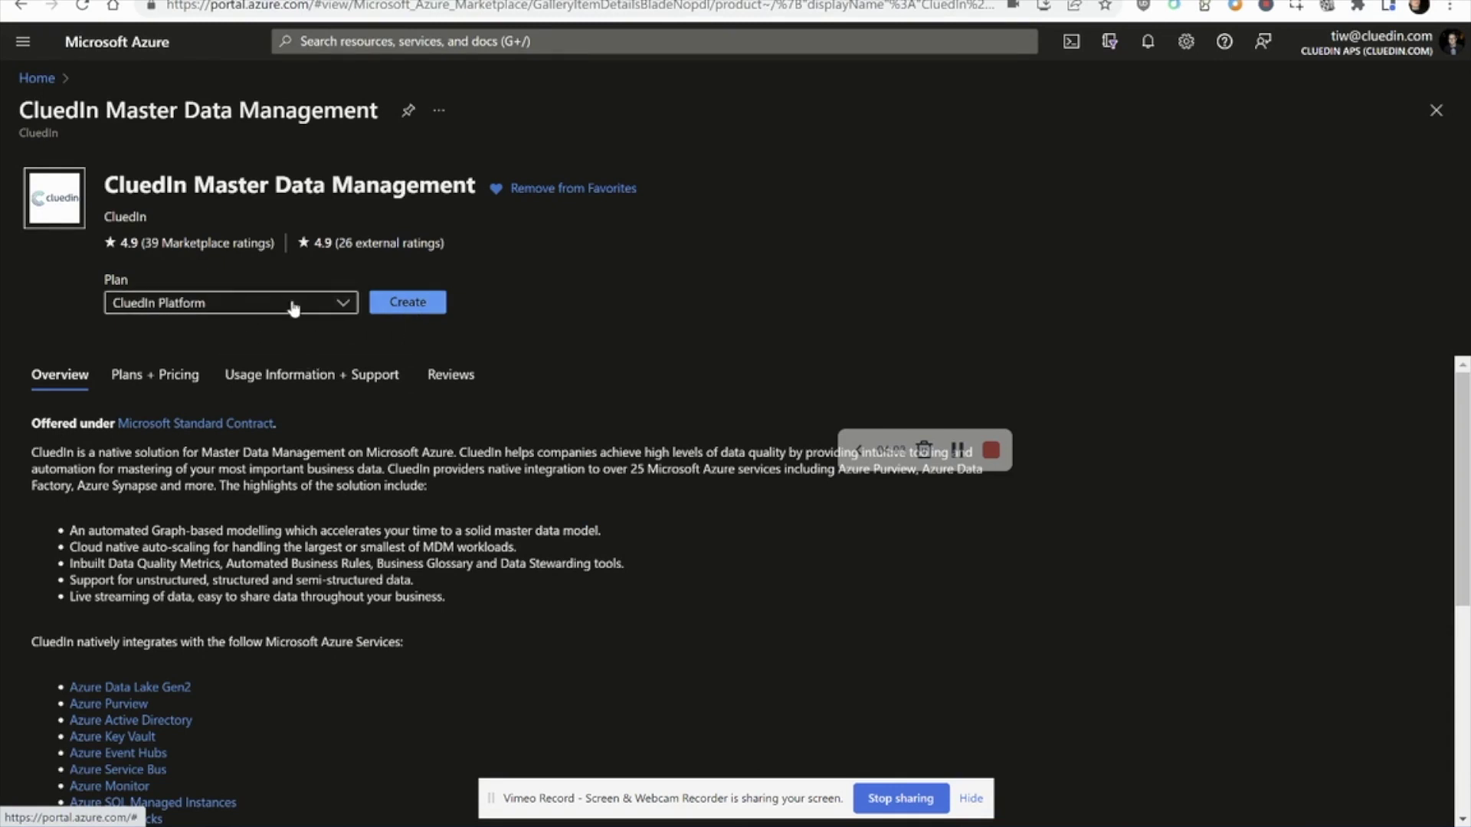
pyautogui.click(428, 301)
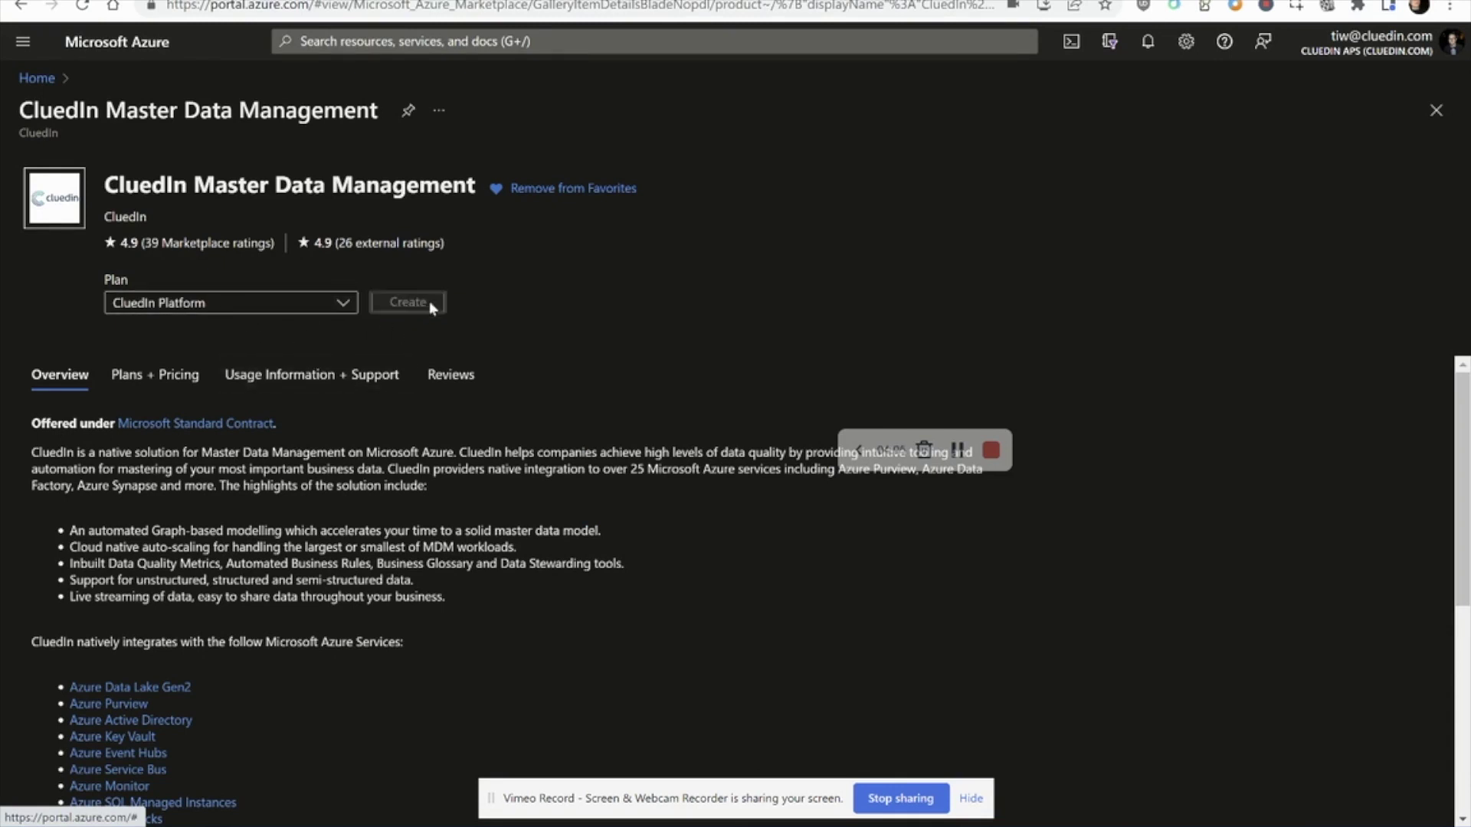
# Scroll through the Basics tab's project, instance and managed application fields.
pyautogui.scroll(-3, 526, 430)
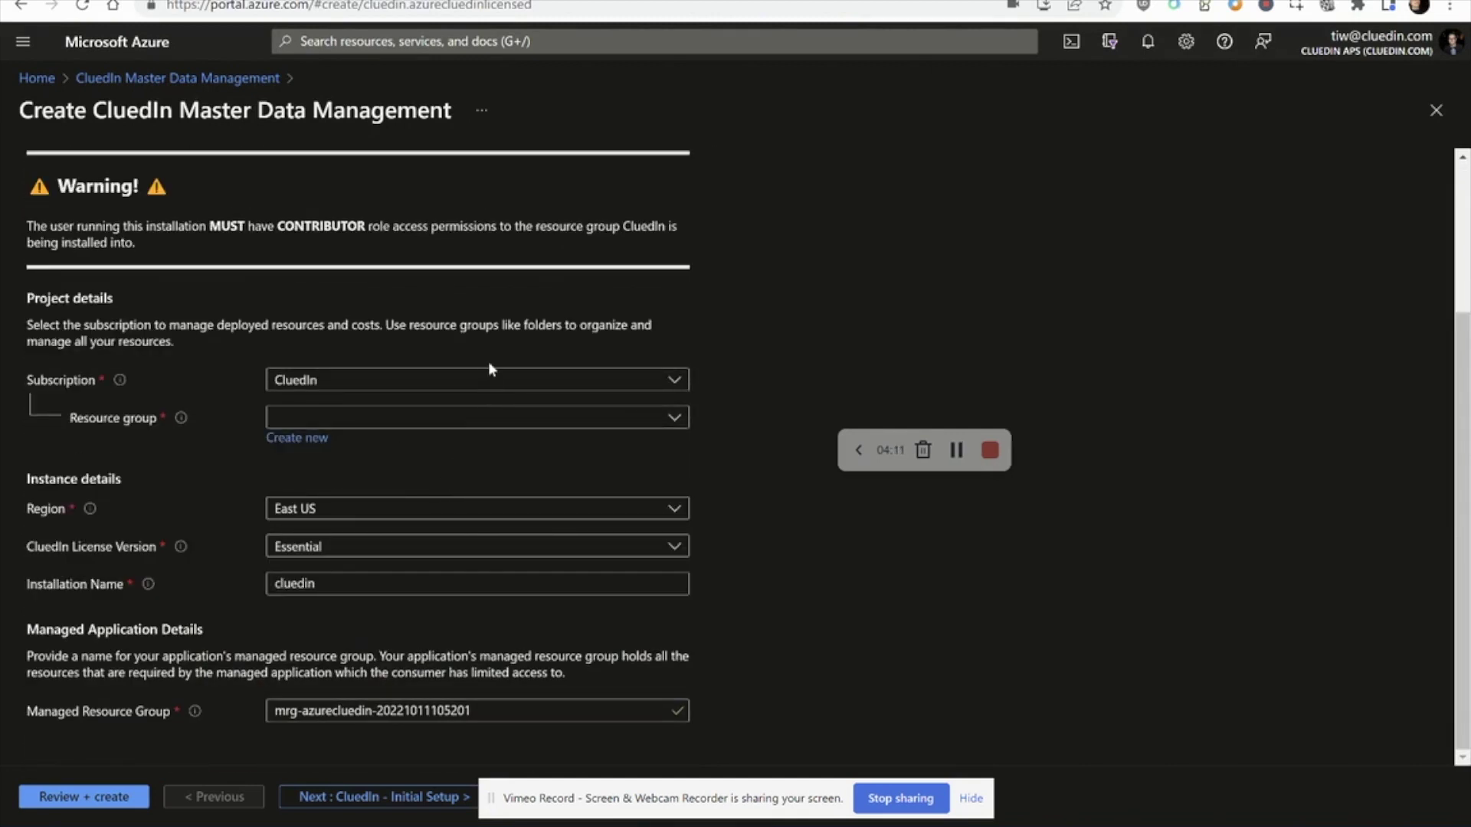
pyautogui.scroll(1, 489, 361)
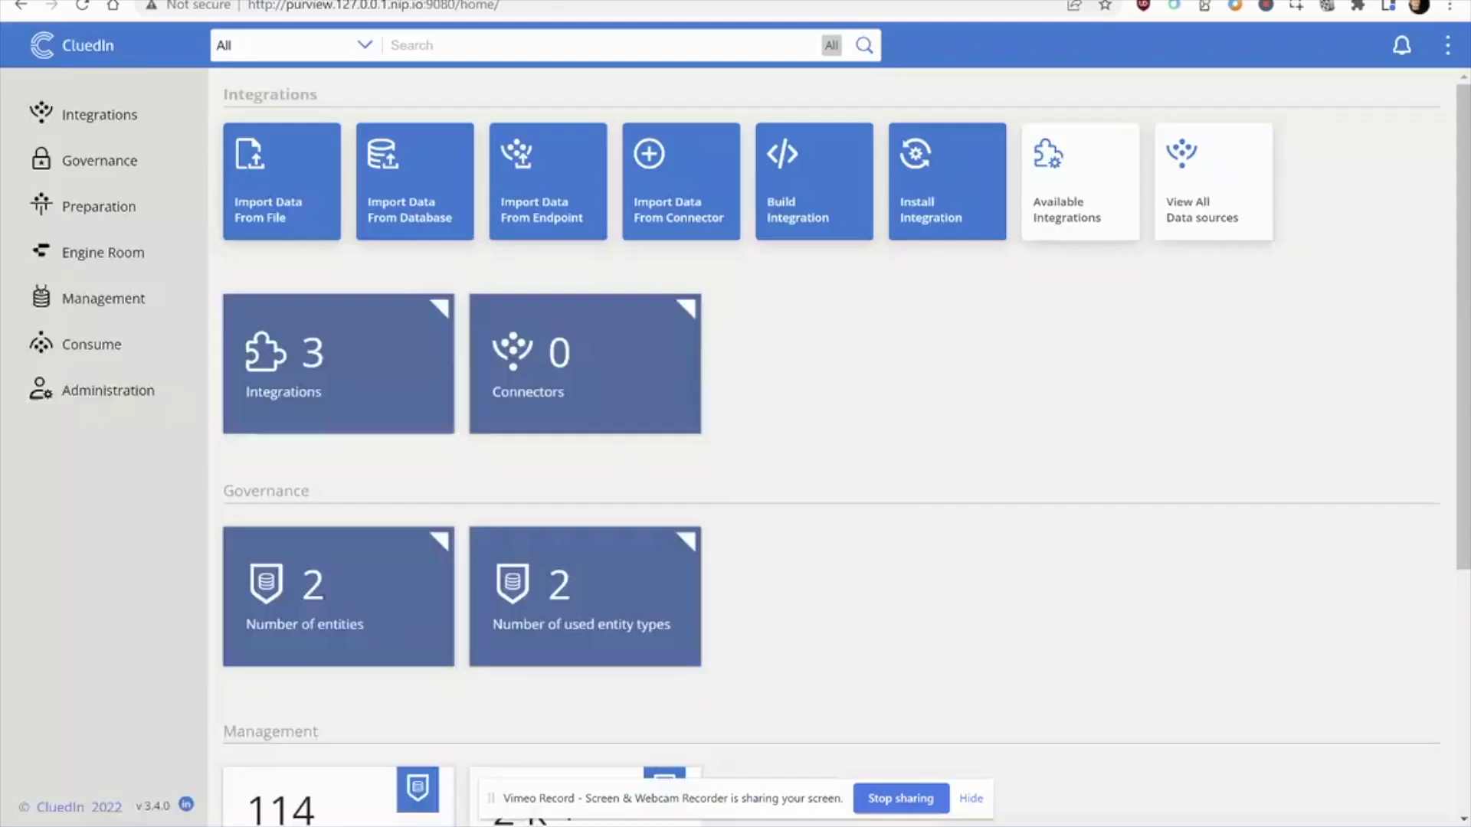
# Switch to the CluedIn dashboard showing 3 integrations, 0 connectors and 2 entities.
pyautogui.hotkey('ctrl', 'Tab')
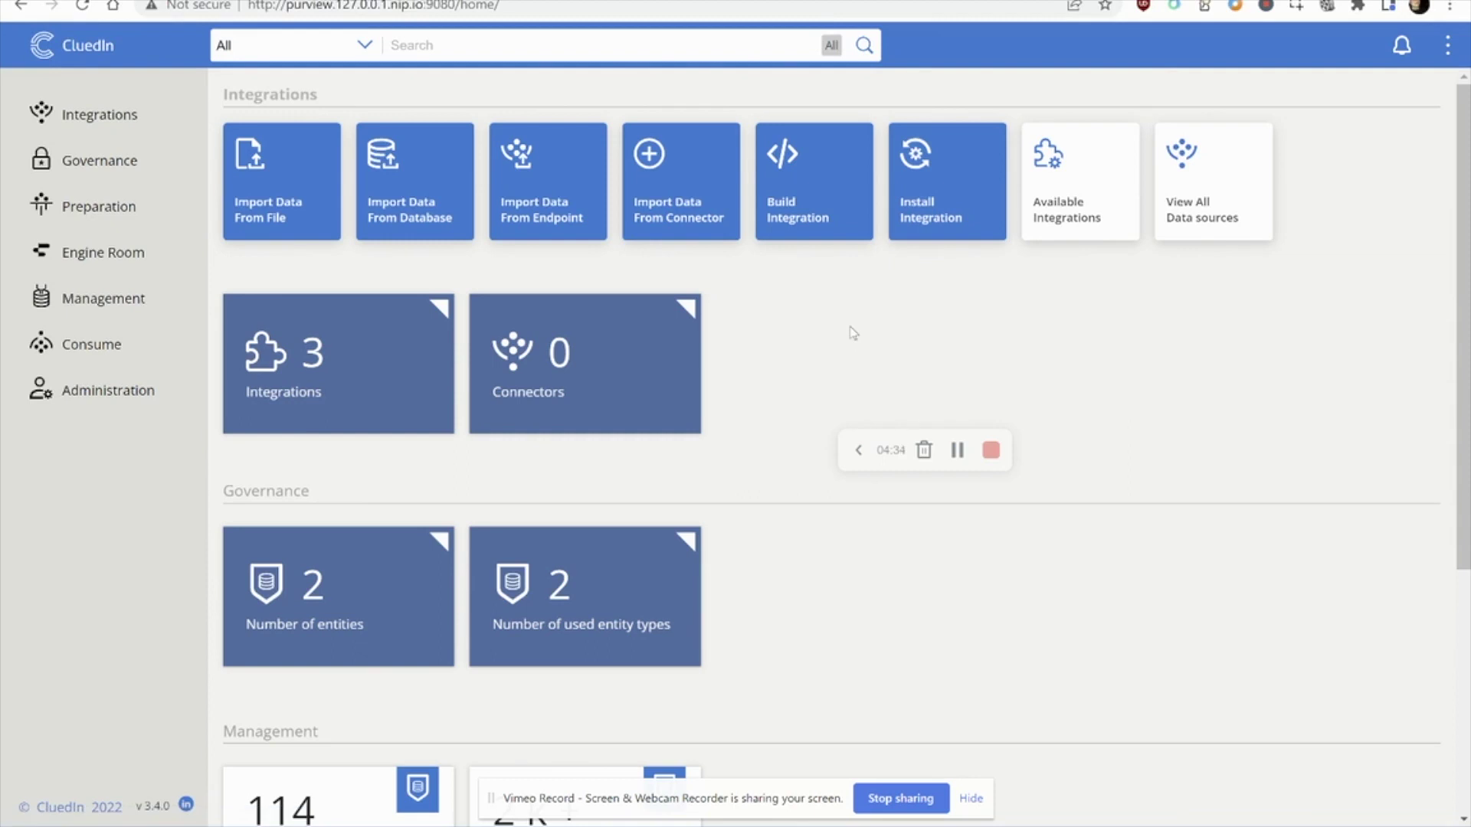
# Open Administration > Settings and scroll down to the Purview section.
pyautogui.click(114, 392)
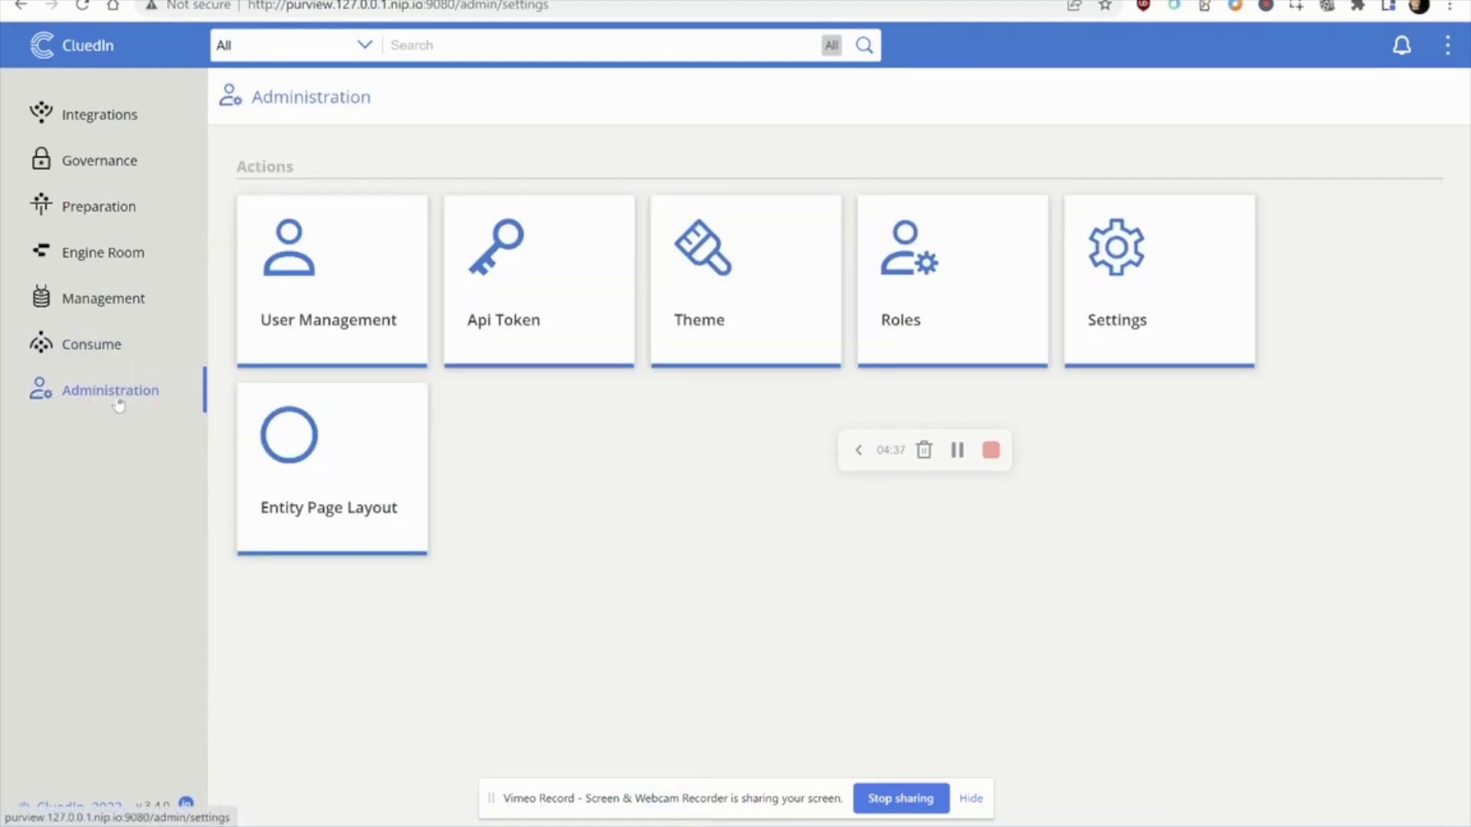
pyautogui.click(83, 624)
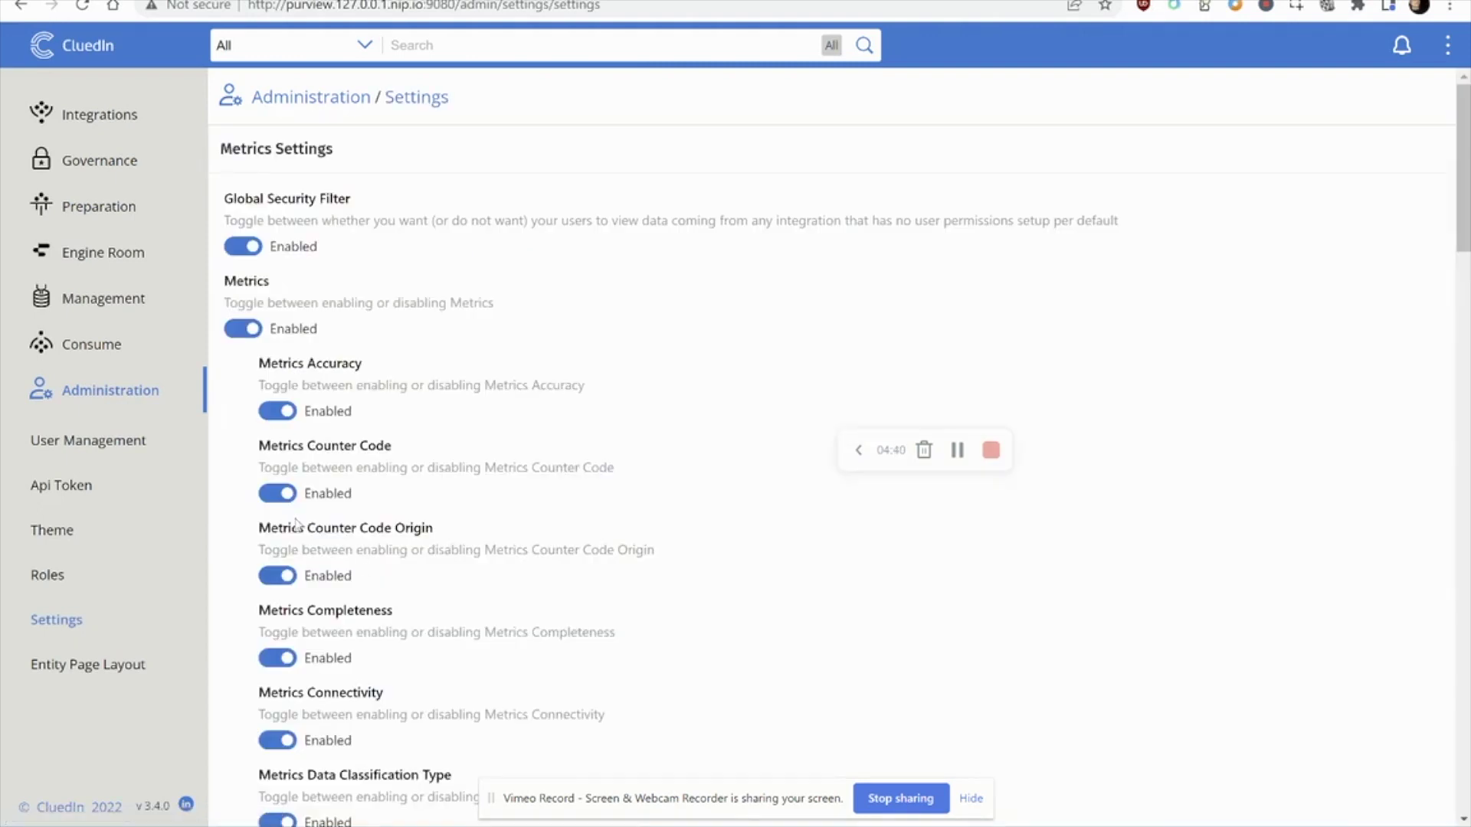
pyautogui.scroll(-10, 309, 497)
pyautogui.scroll(-15, 310, 497)
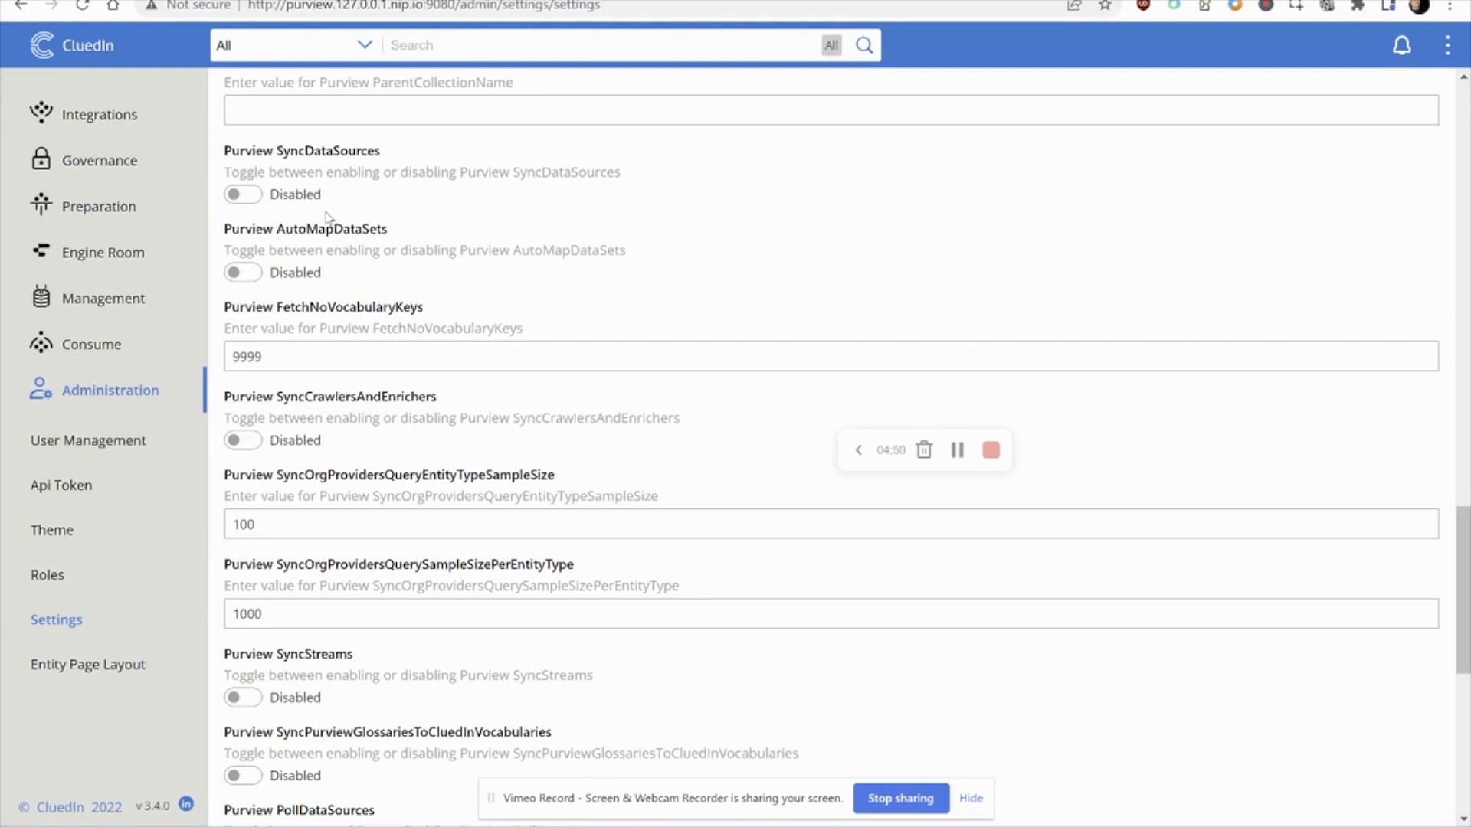
# Enable the Purview SyncDataSources and PollDataSources settings, then head to the integrations area.
pyautogui.click(254, 198)
pyautogui.scroll(-3, 349, 403)
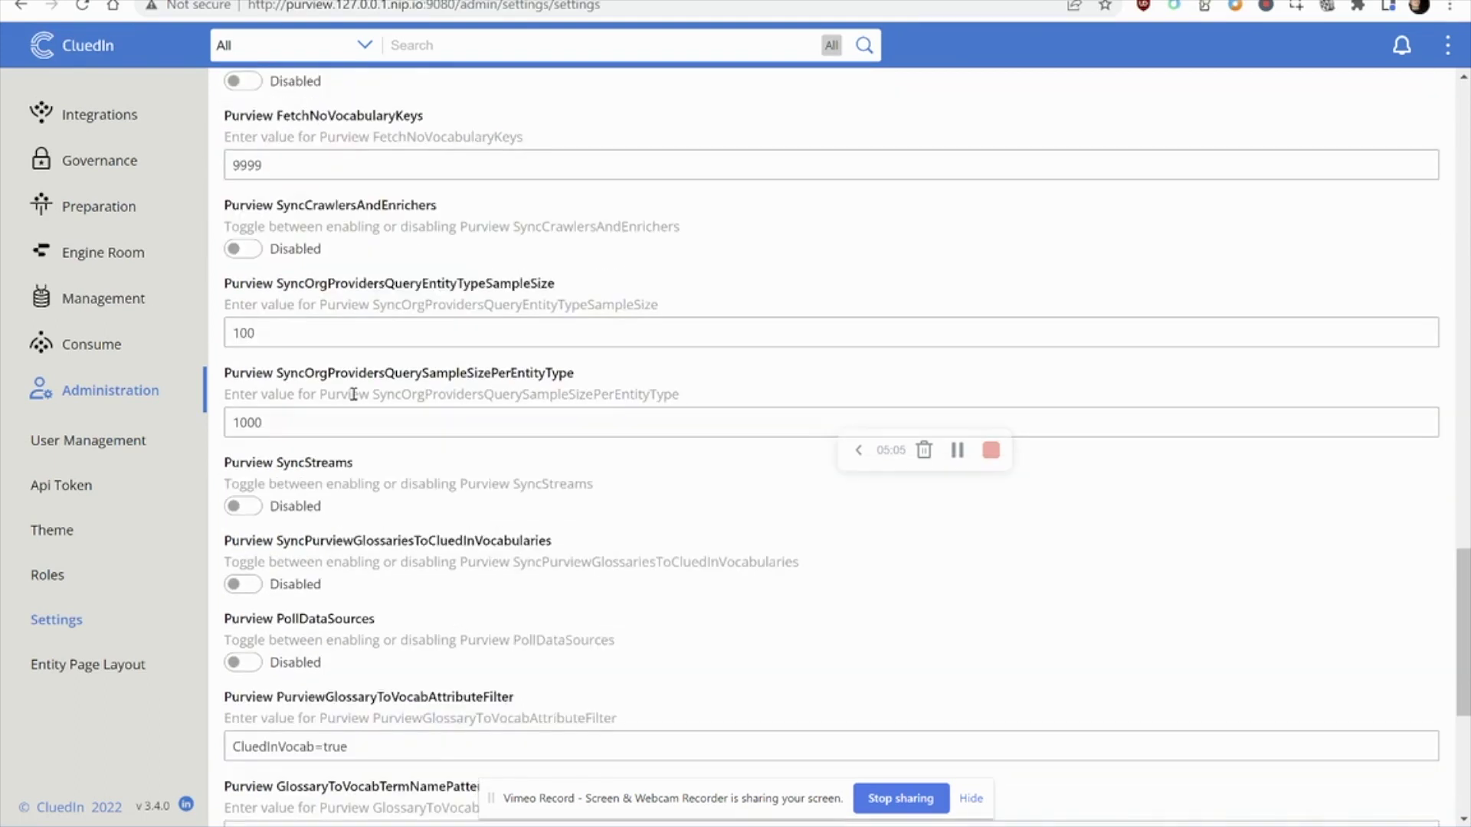
pyautogui.click(252, 668)
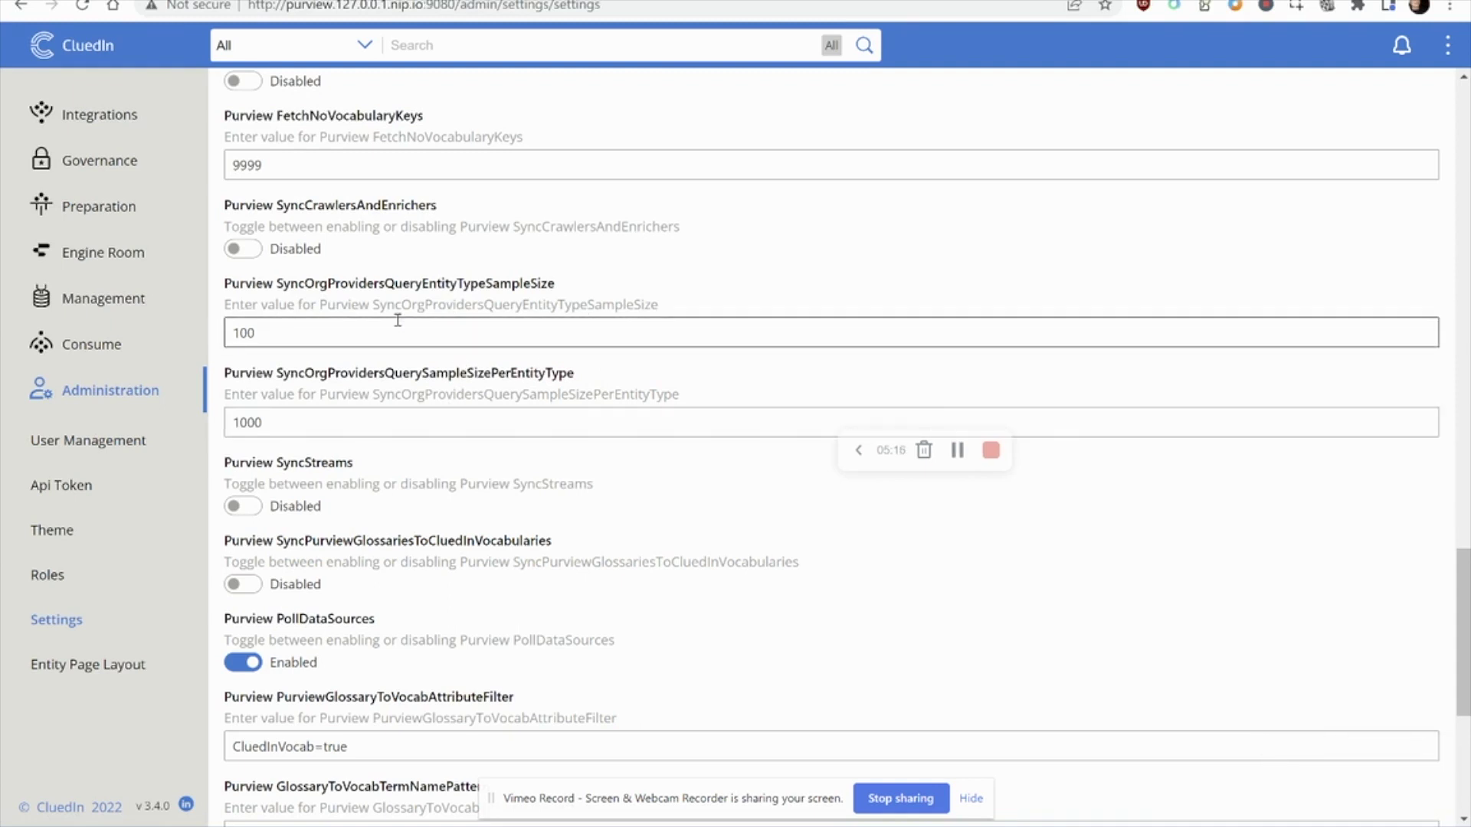
pyautogui.scroll(1, 399, 318)
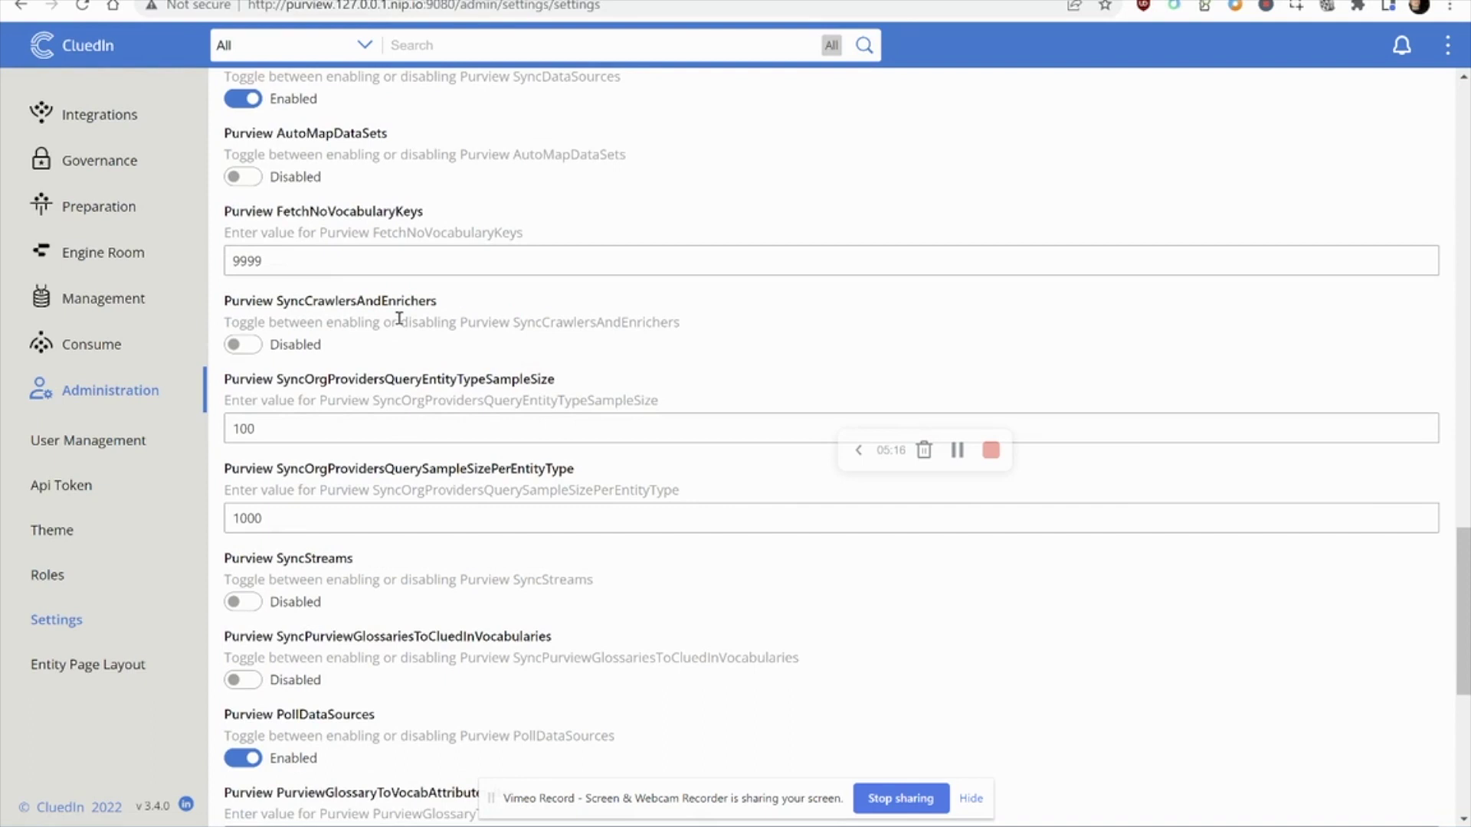
pyautogui.click(120, 115)
# Page through Data Sources to page 6, expand Experian and its endpoint, and open From ADF.
pyautogui.click(89, 255)
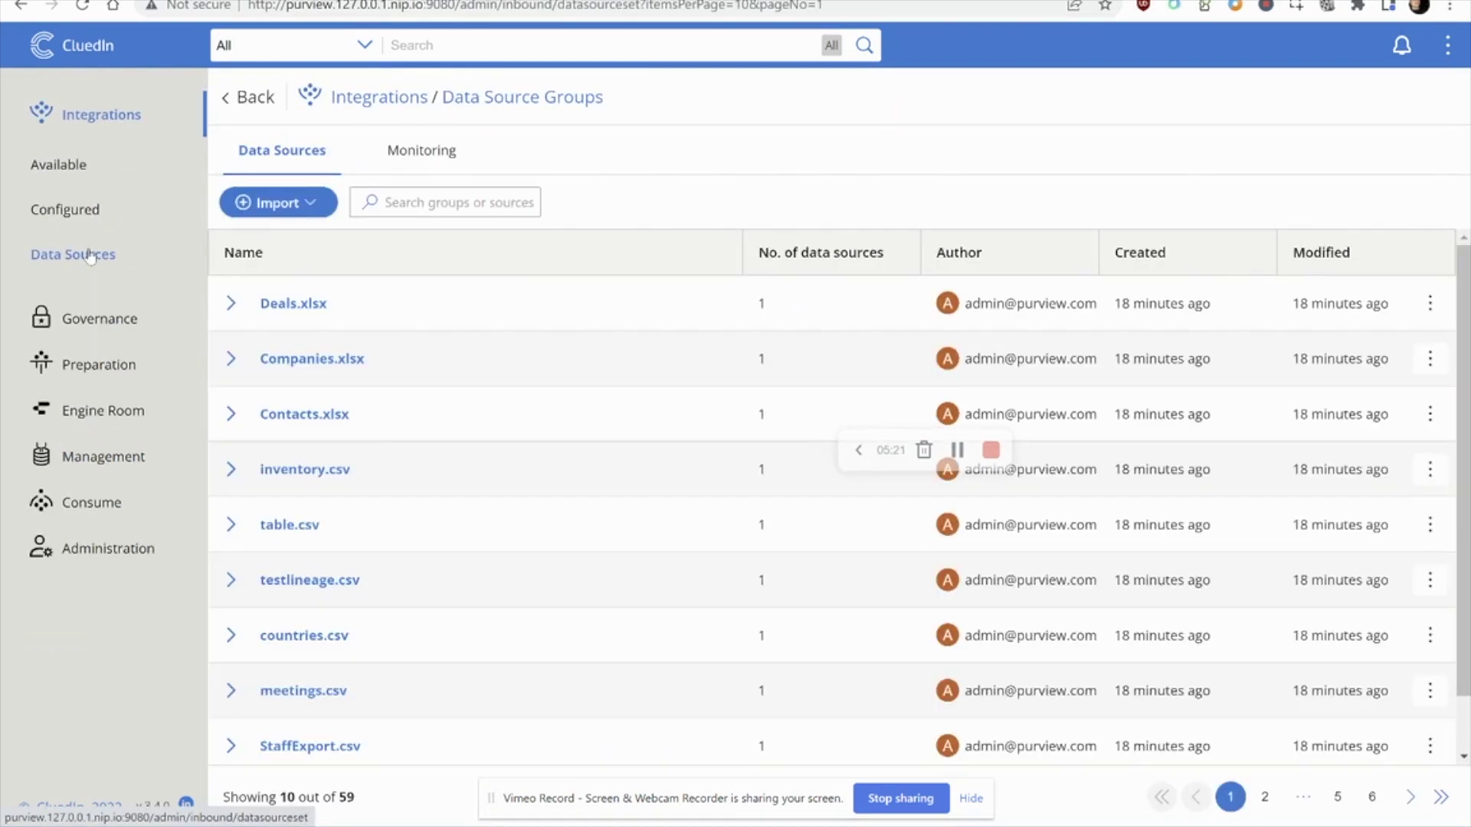
pyautogui.click(1415, 799)
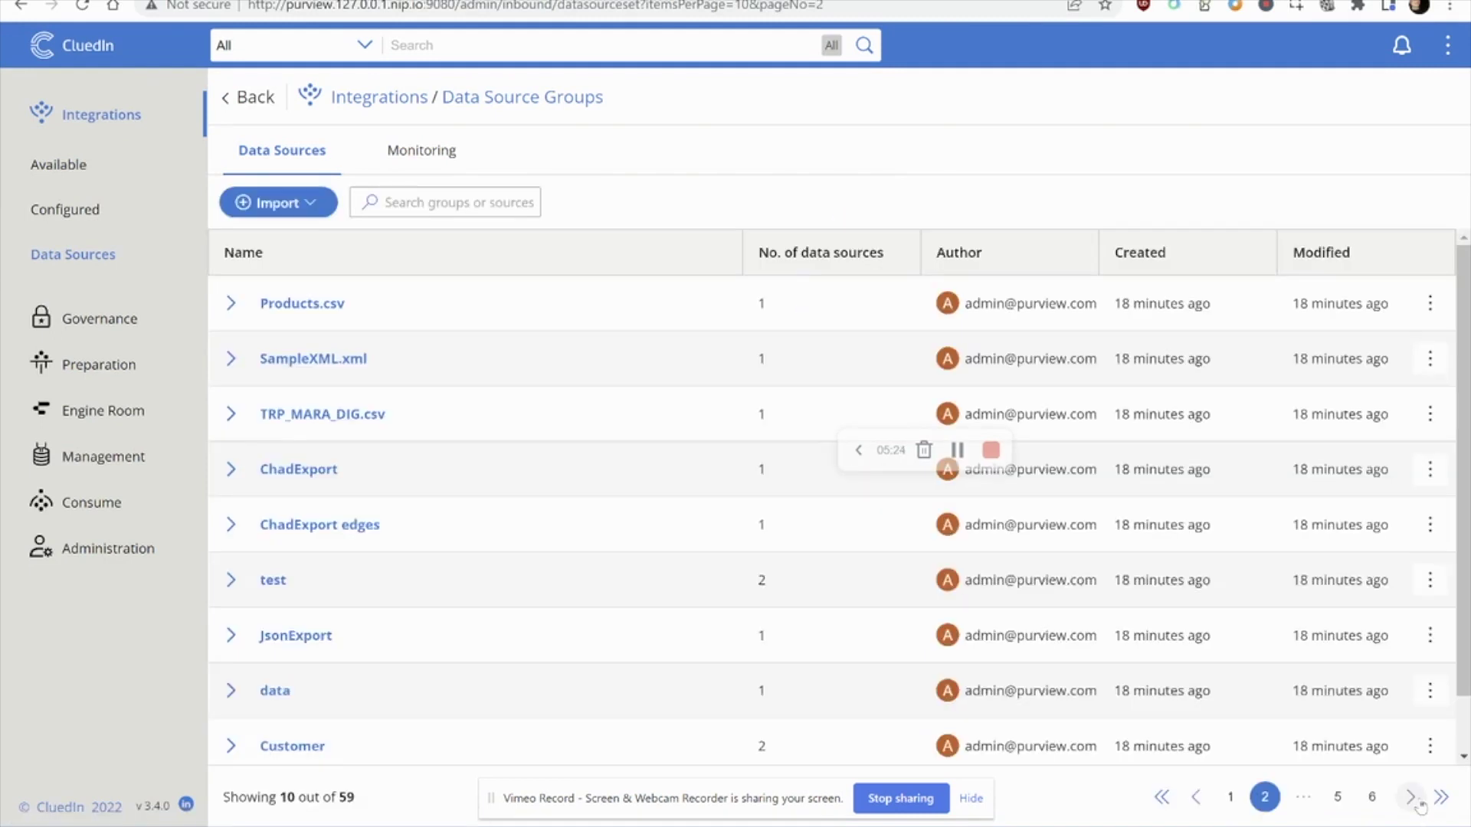
pyautogui.click(1413, 799)
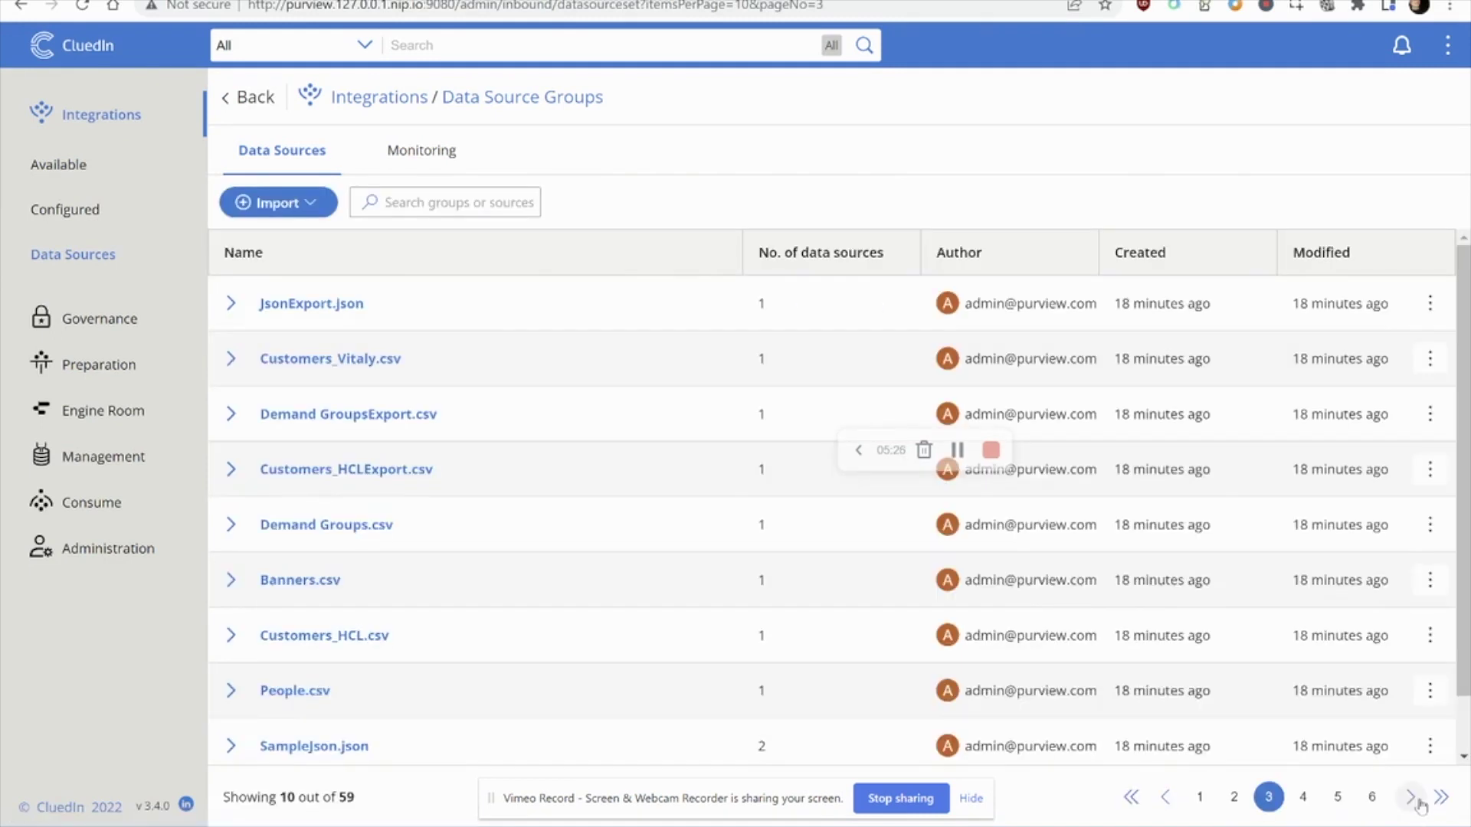
pyautogui.click(1412, 799)
pyautogui.click(1412, 799)
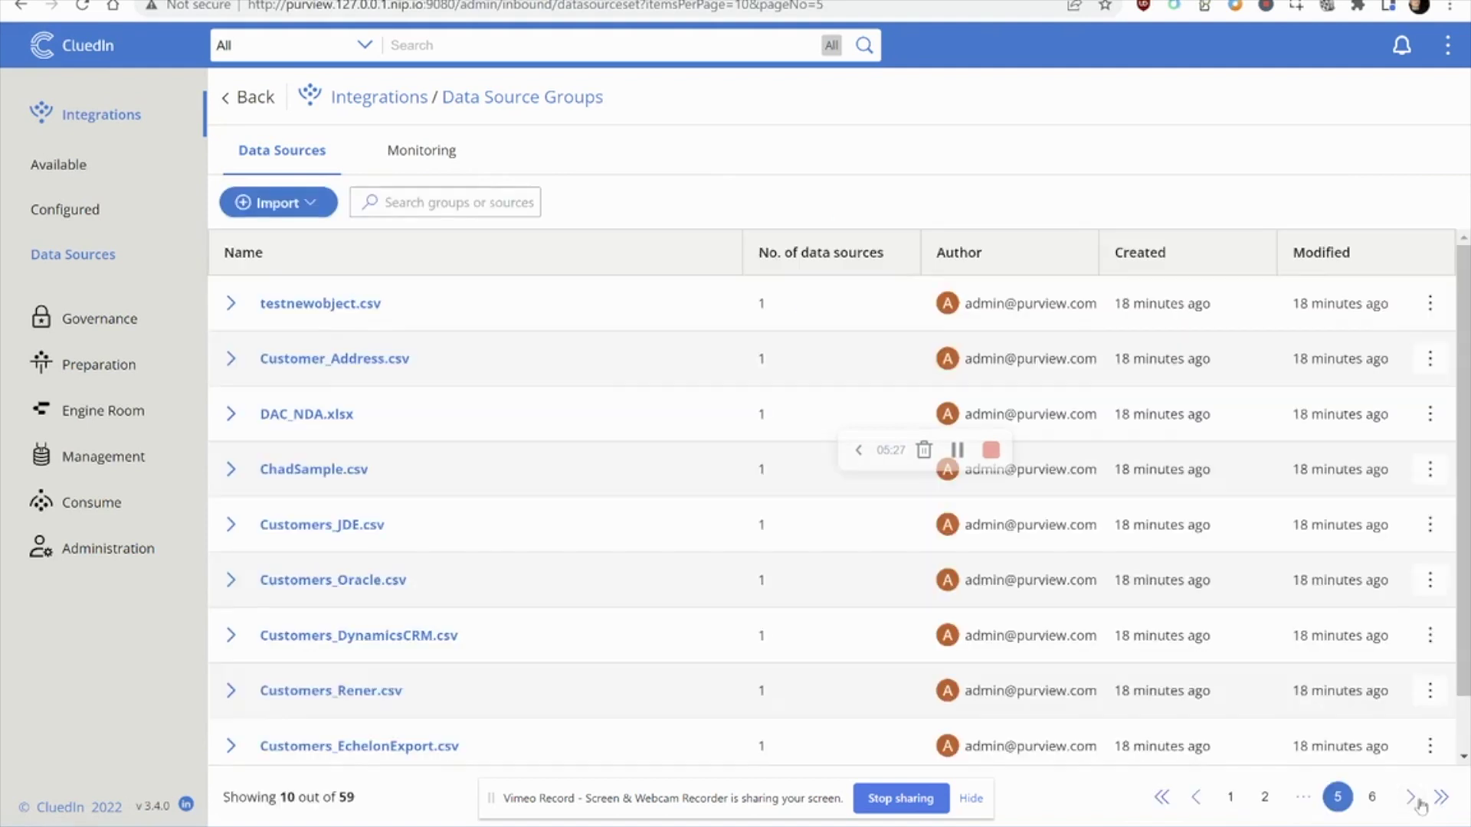
pyautogui.click(1412, 799)
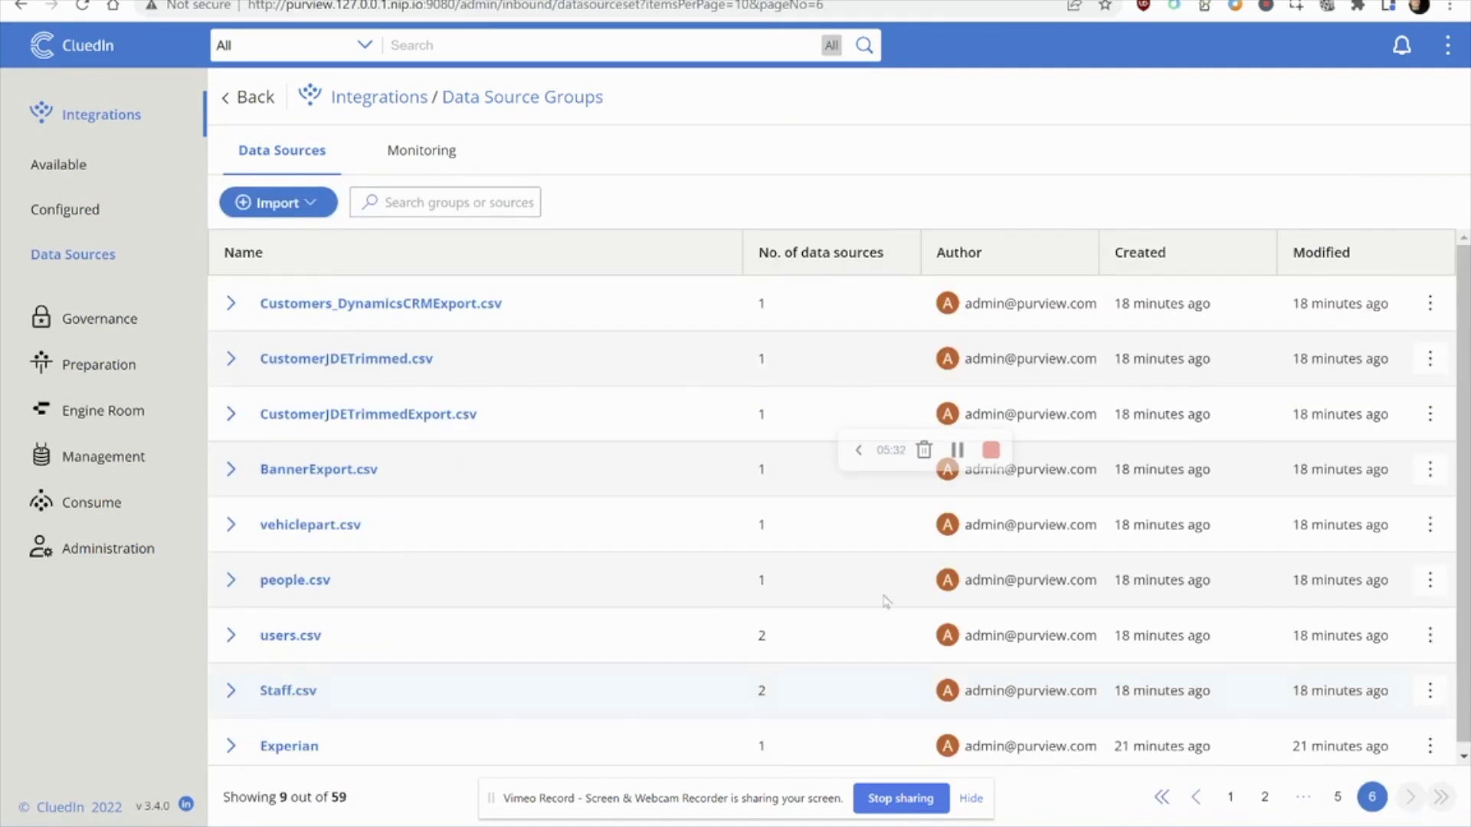
pyautogui.scroll(-1, 331, 586)
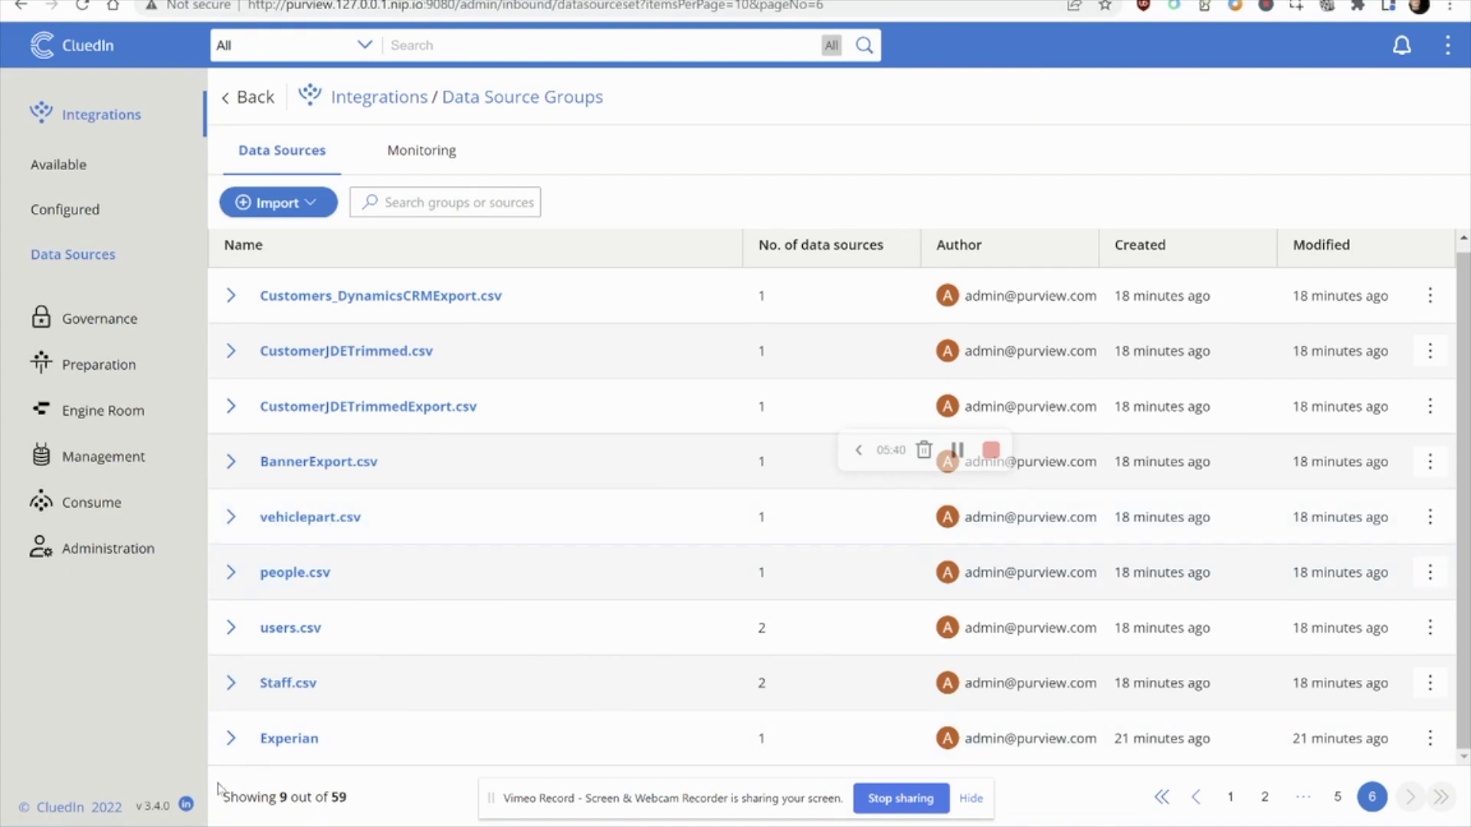
pyautogui.click(232, 740)
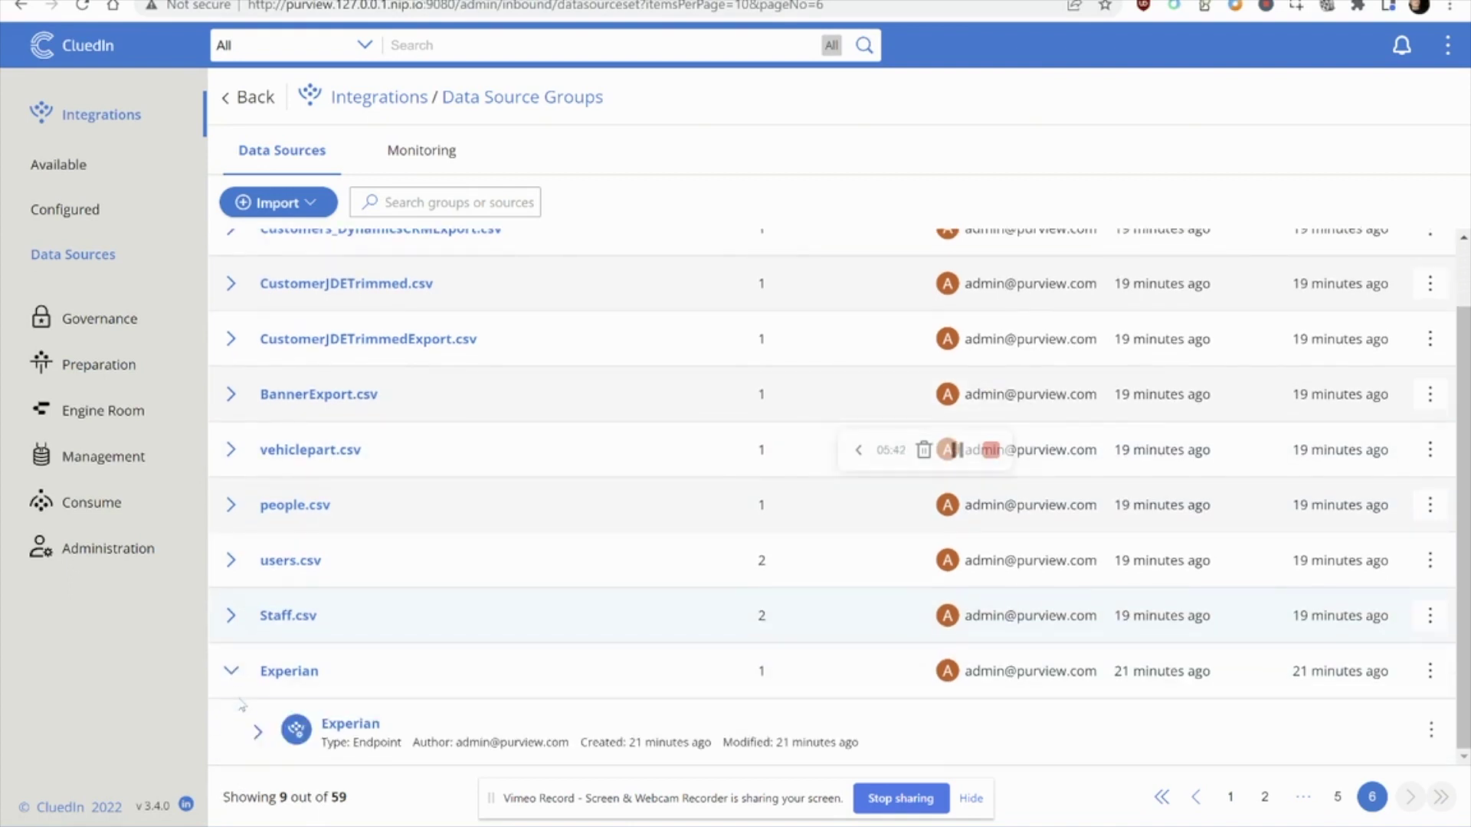
pyautogui.click(258, 737)
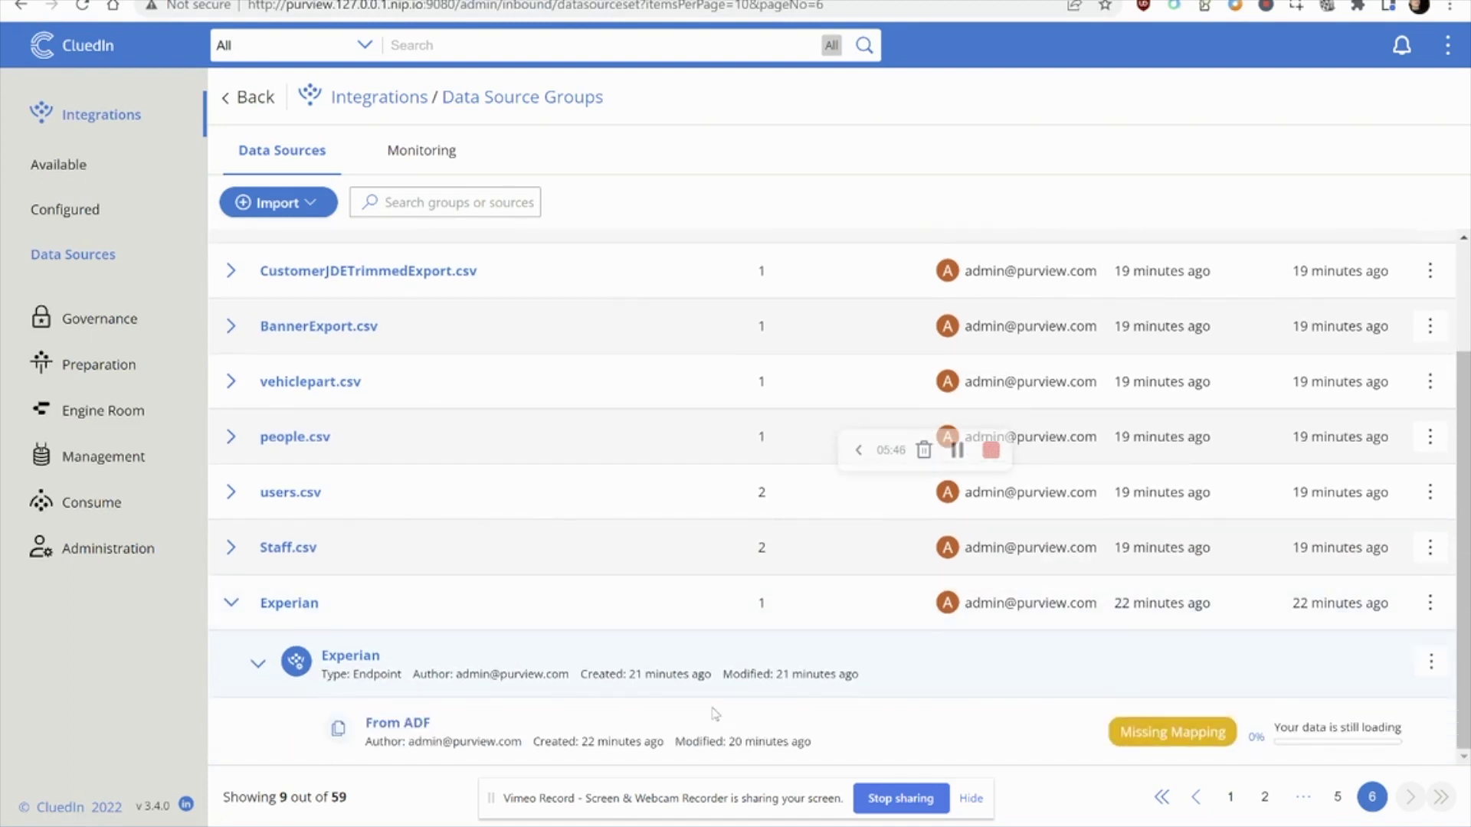
pyautogui.click(419, 726)
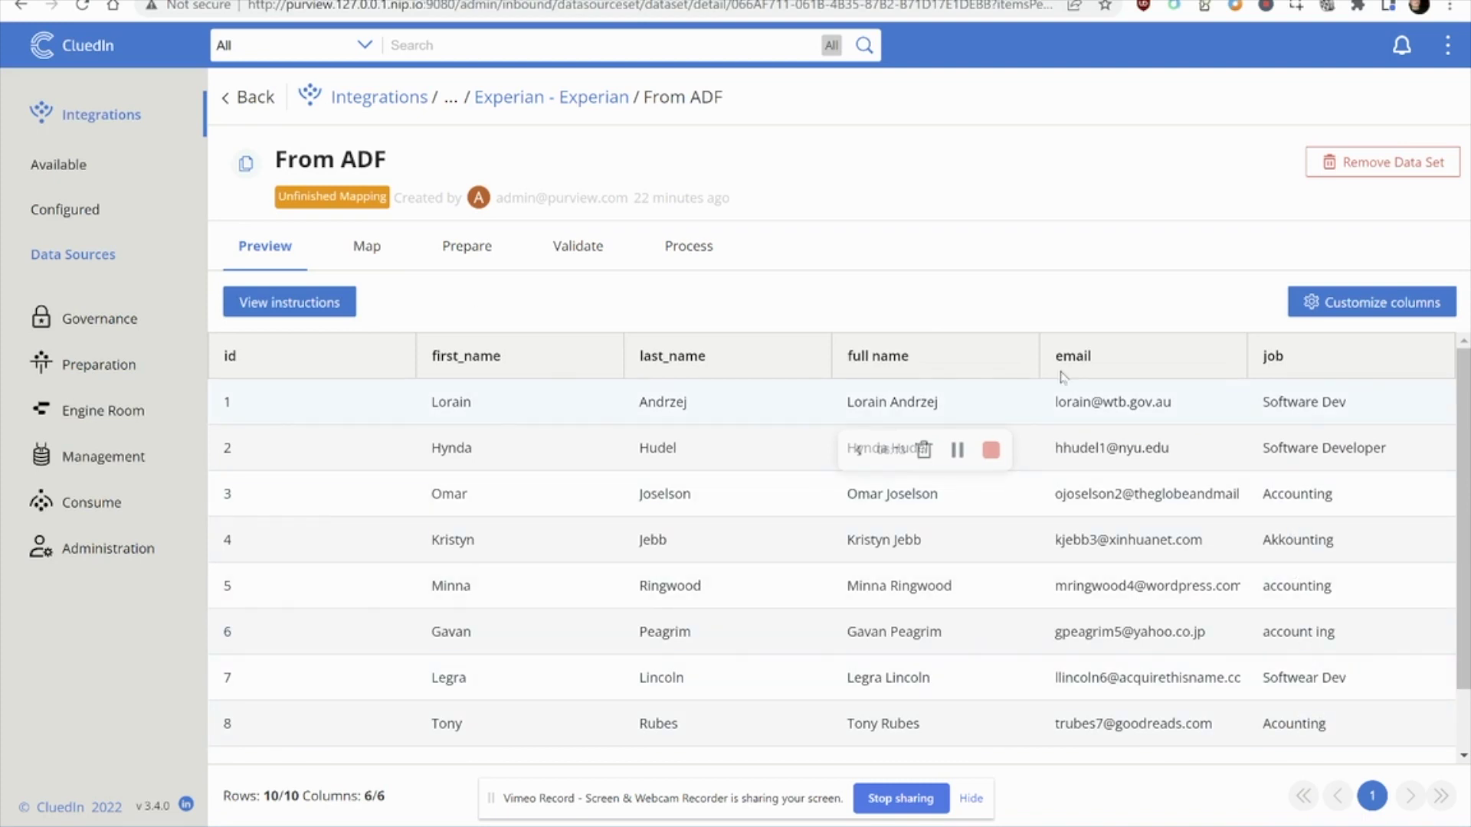
pyautogui.click(377, 248)
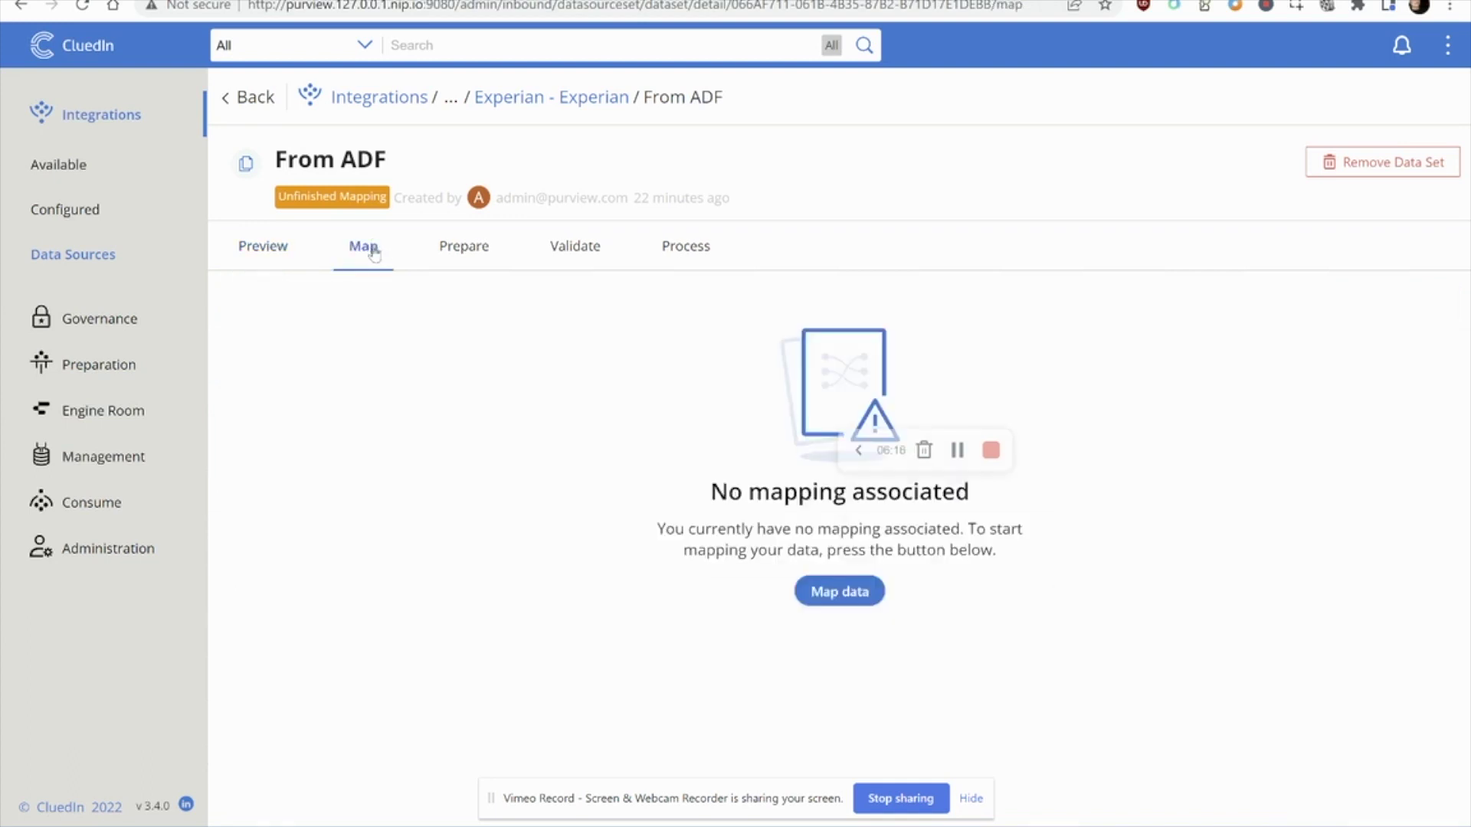
# Auto-map the From ADF dataset to the Person entity type and Person vocabulary.
pyautogui.click(853, 594)
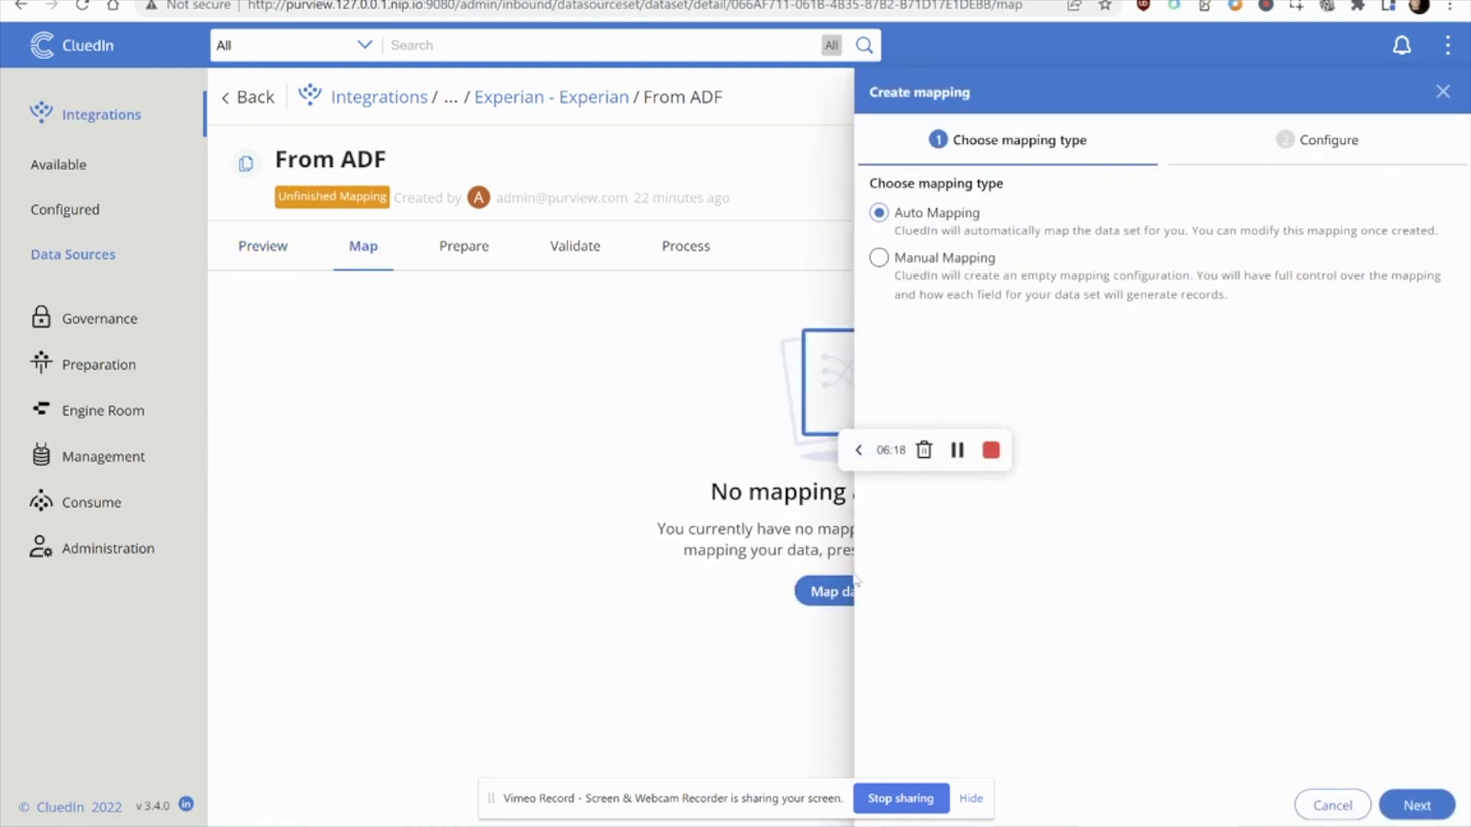
pyautogui.click(1419, 806)
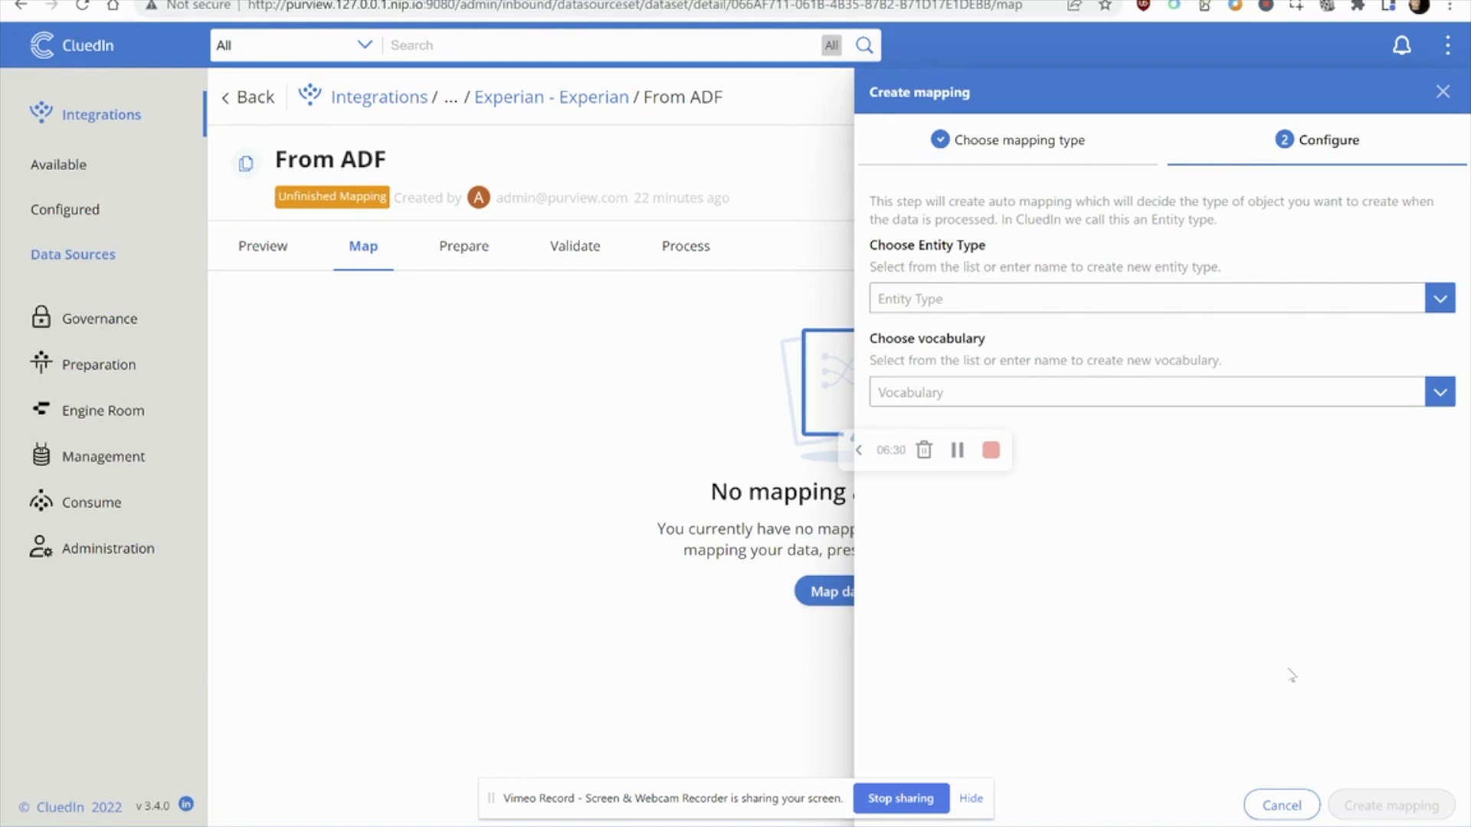
pyautogui.click(1388, 301)
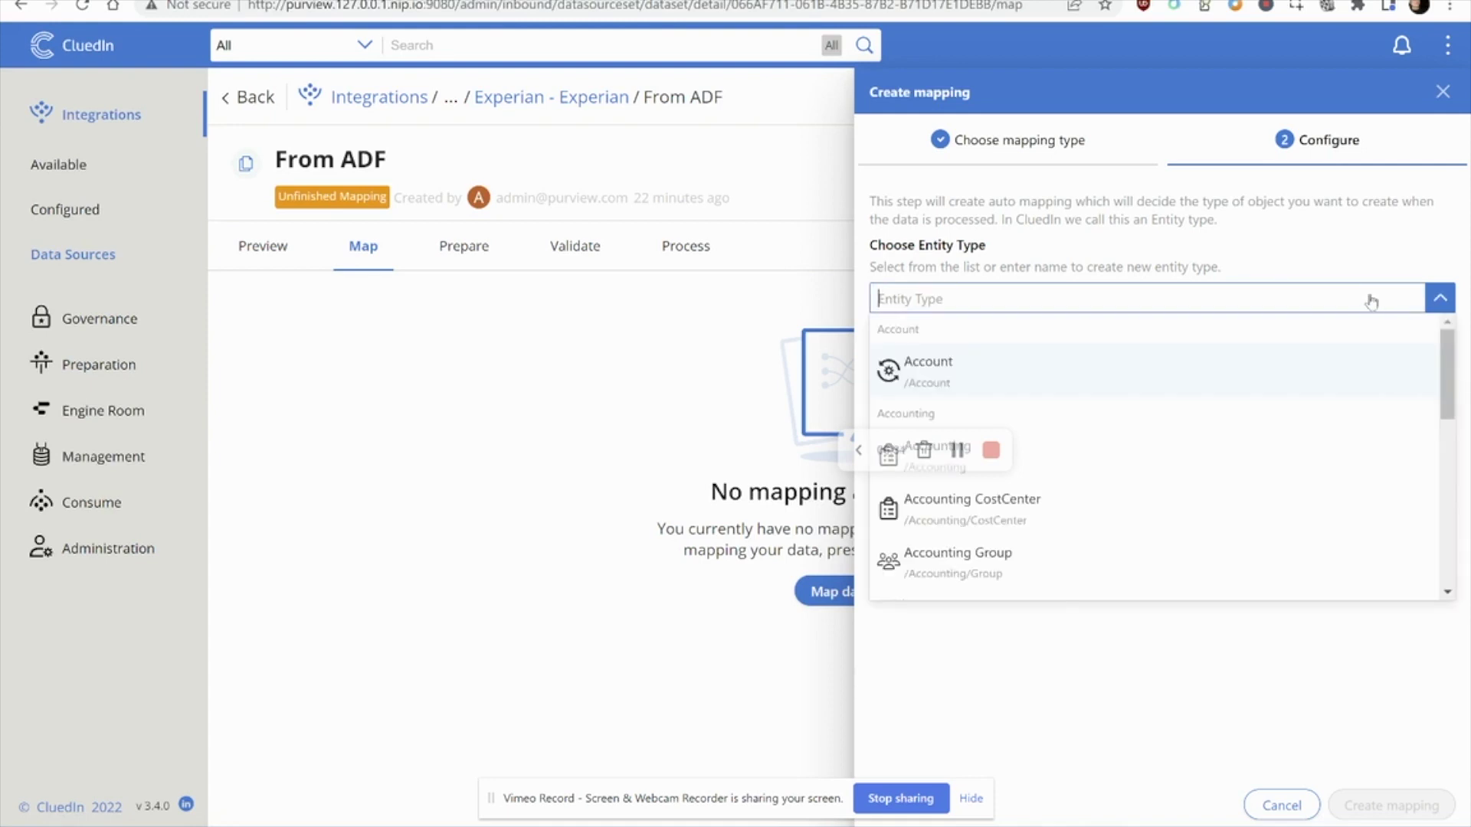
pyautogui.write('Person')
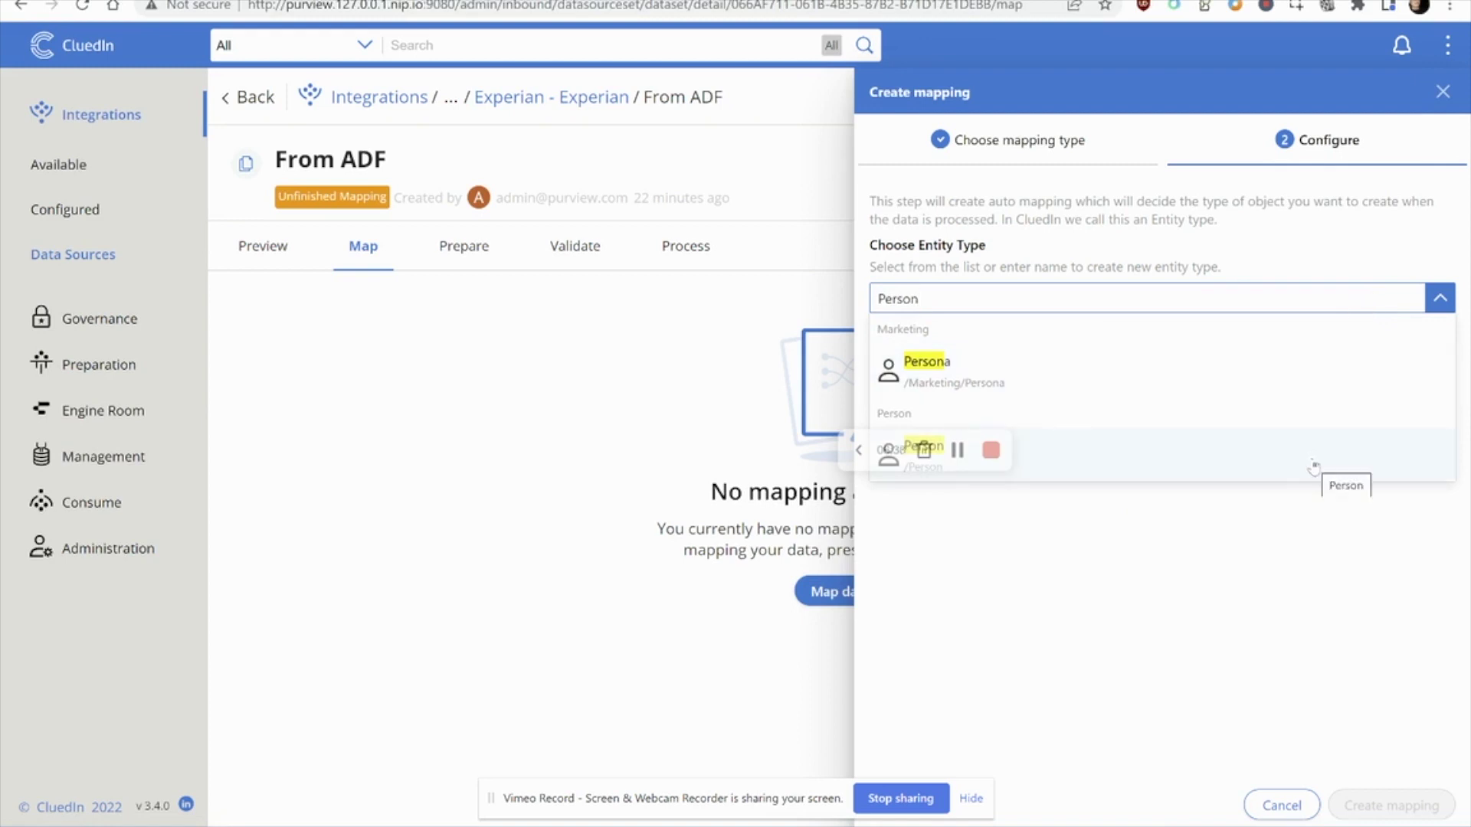
pyautogui.click(1314, 466)
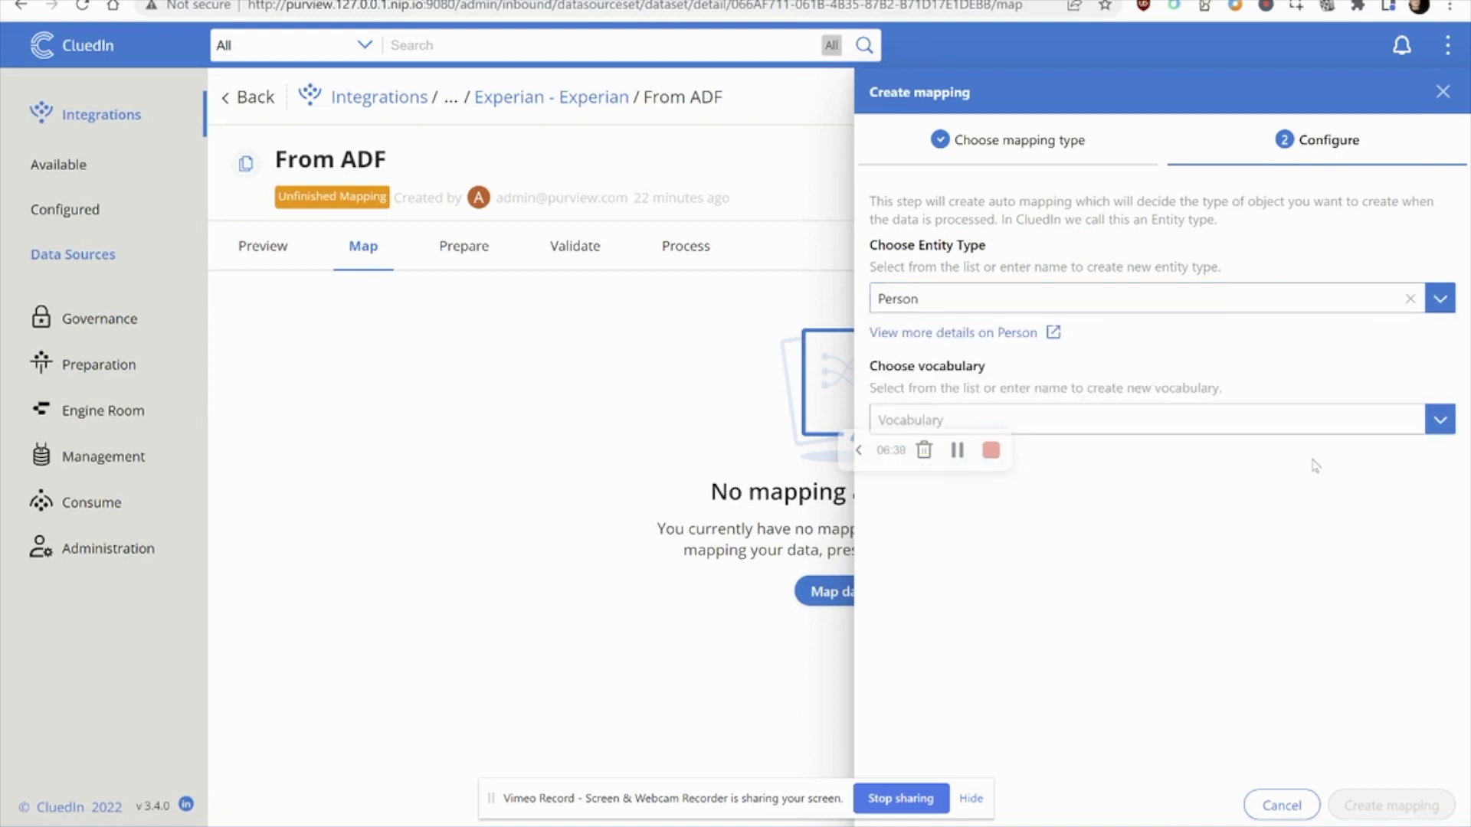
pyautogui.click(1322, 421)
pyautogui.write('Person')
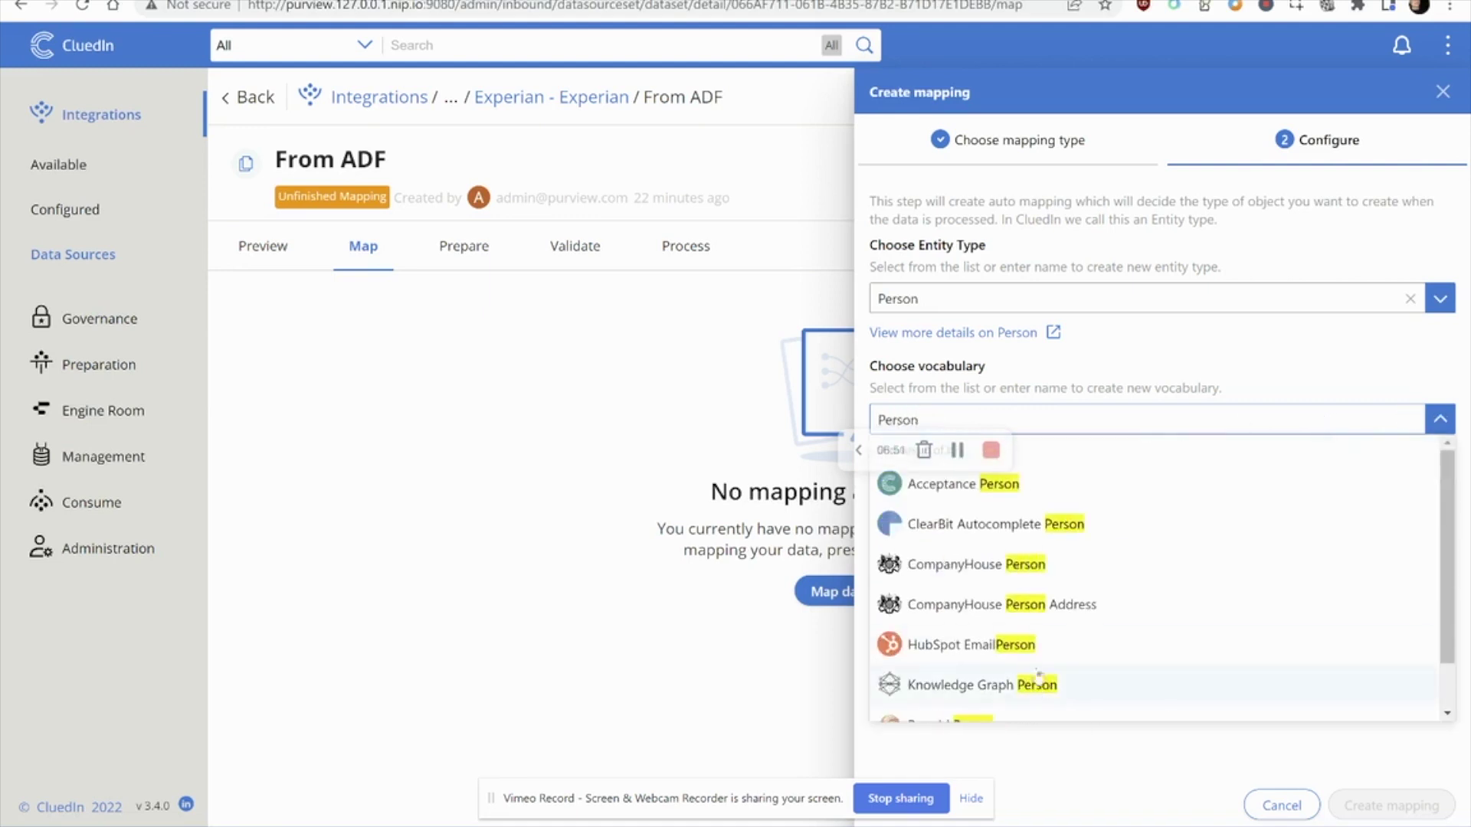
pyautogui.scroll(-2, 1039, 674)
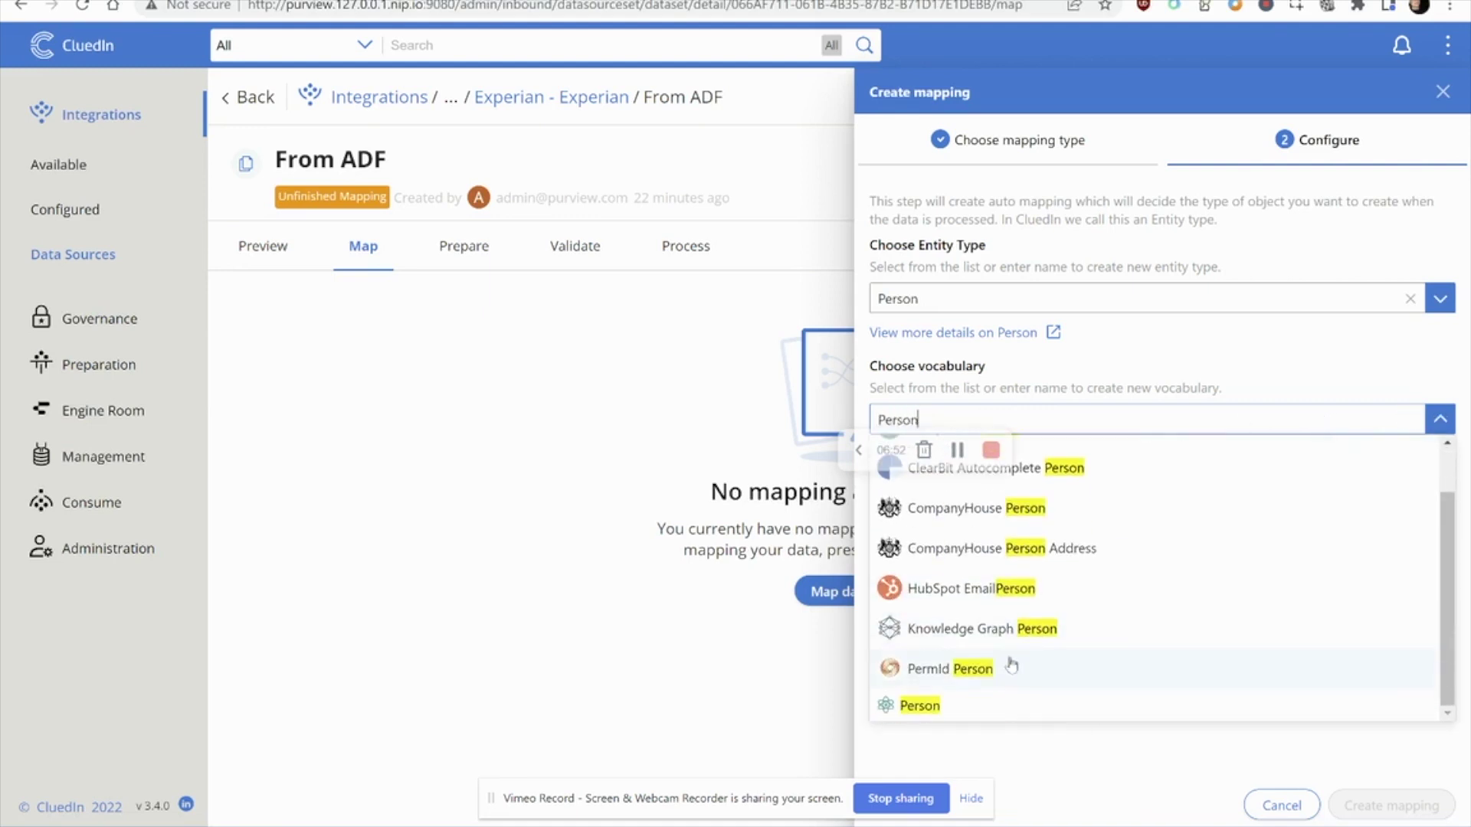
pyautogui.click(970, 700)
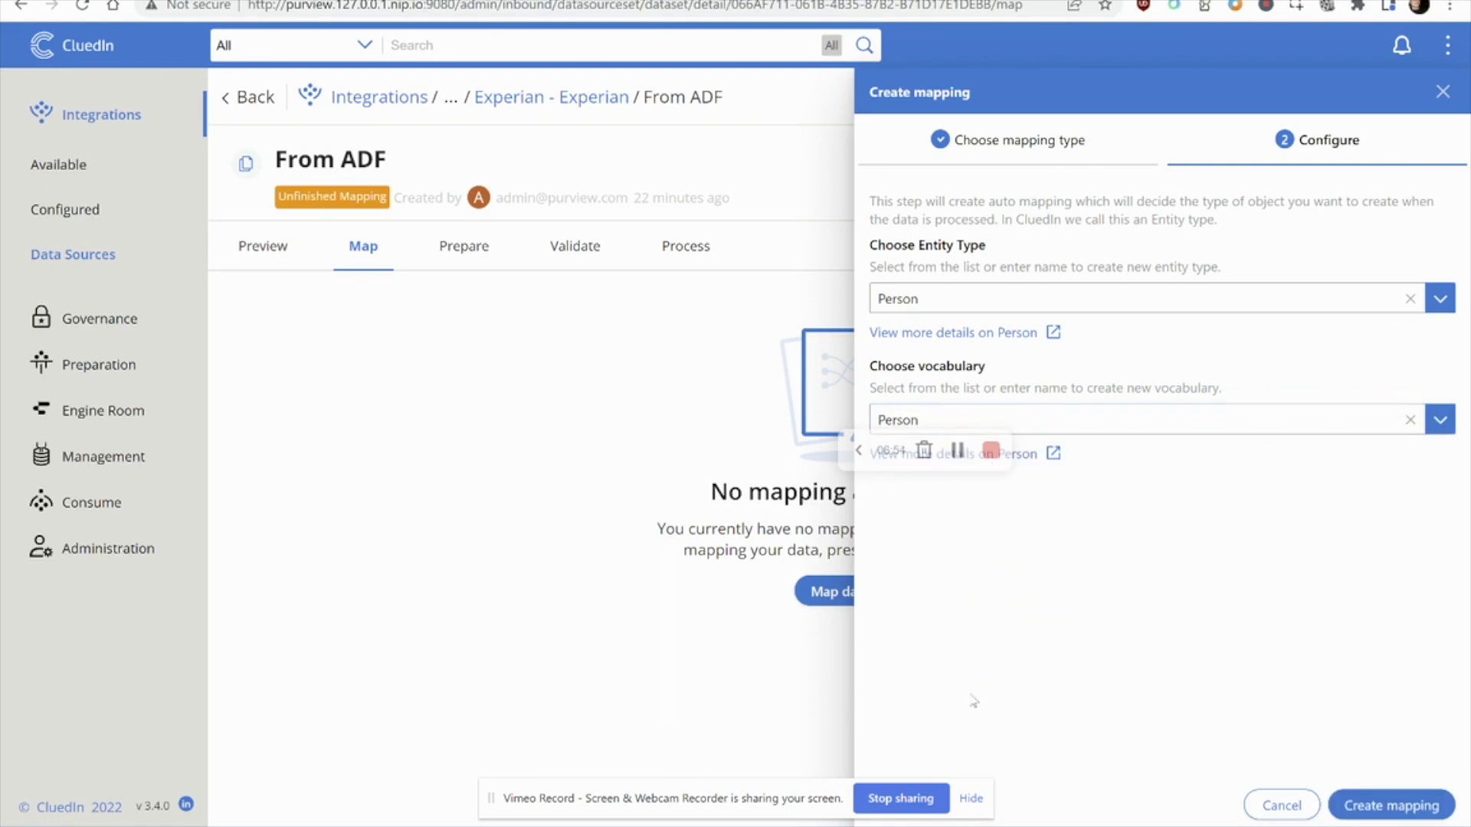
pyautogui.click(1413, 813)
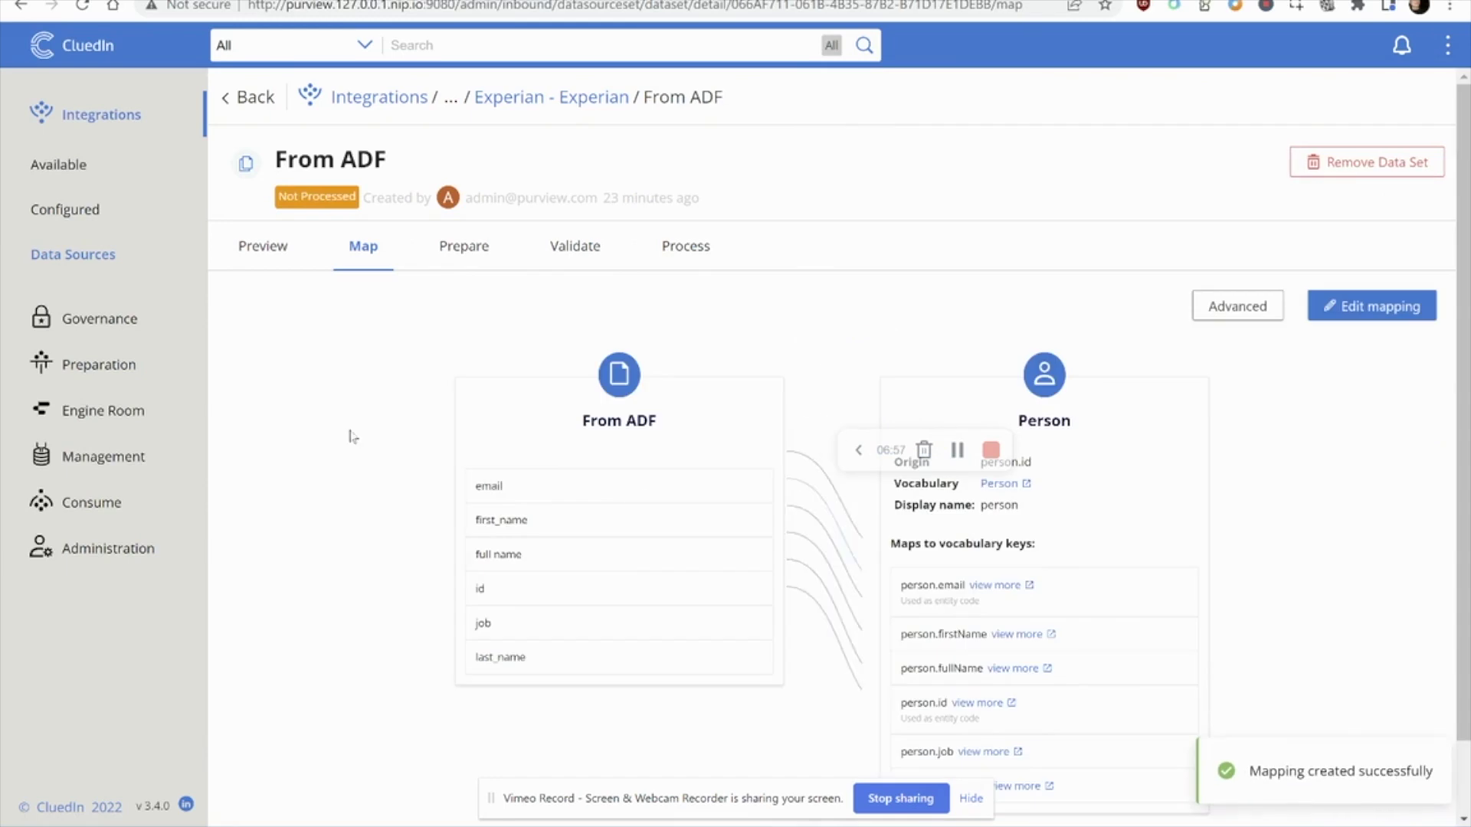
pyautogui.scroll(-1, 411, 485)
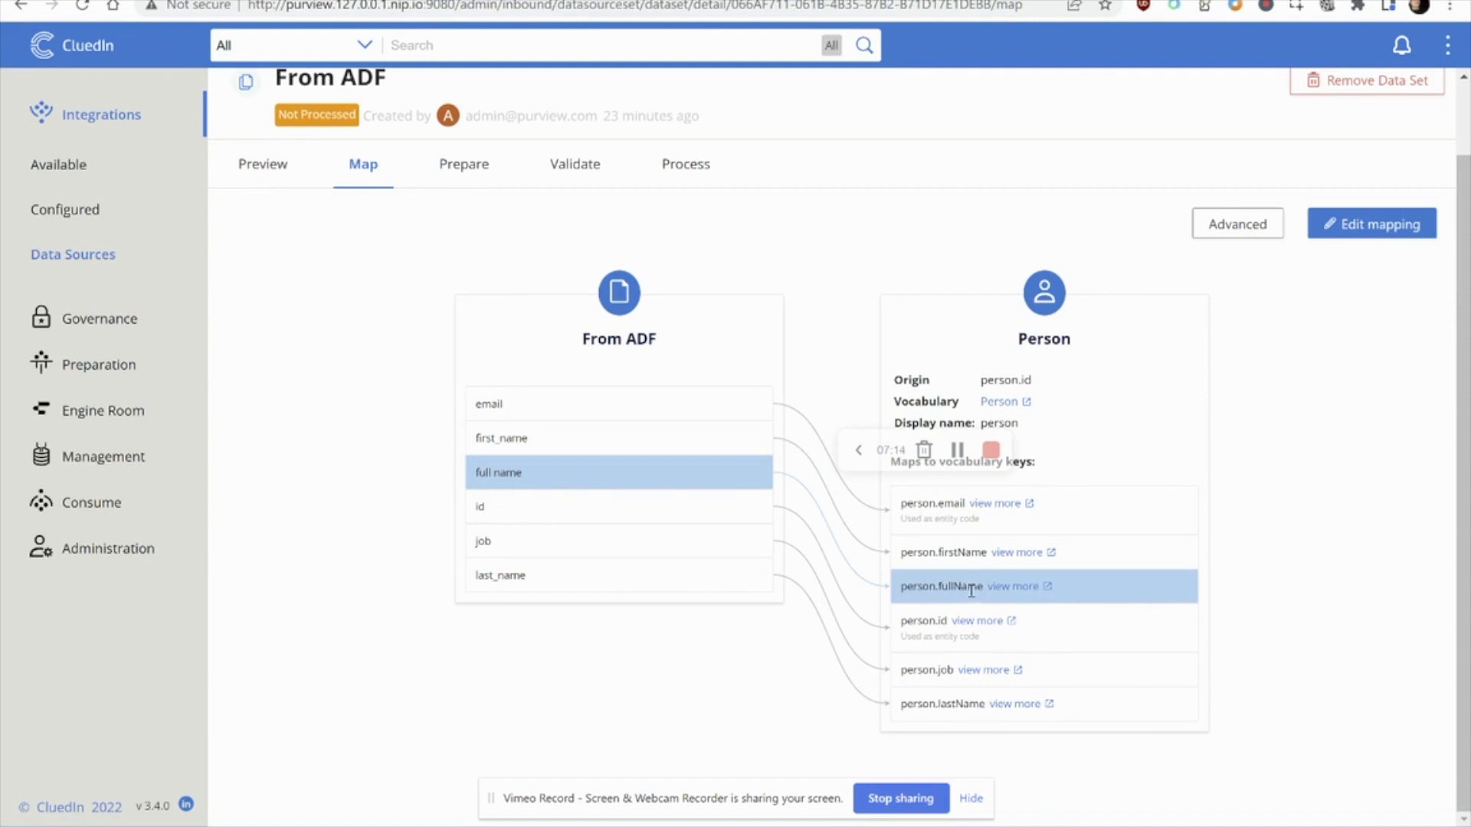
pyautogui.tripleClick(965, 641)
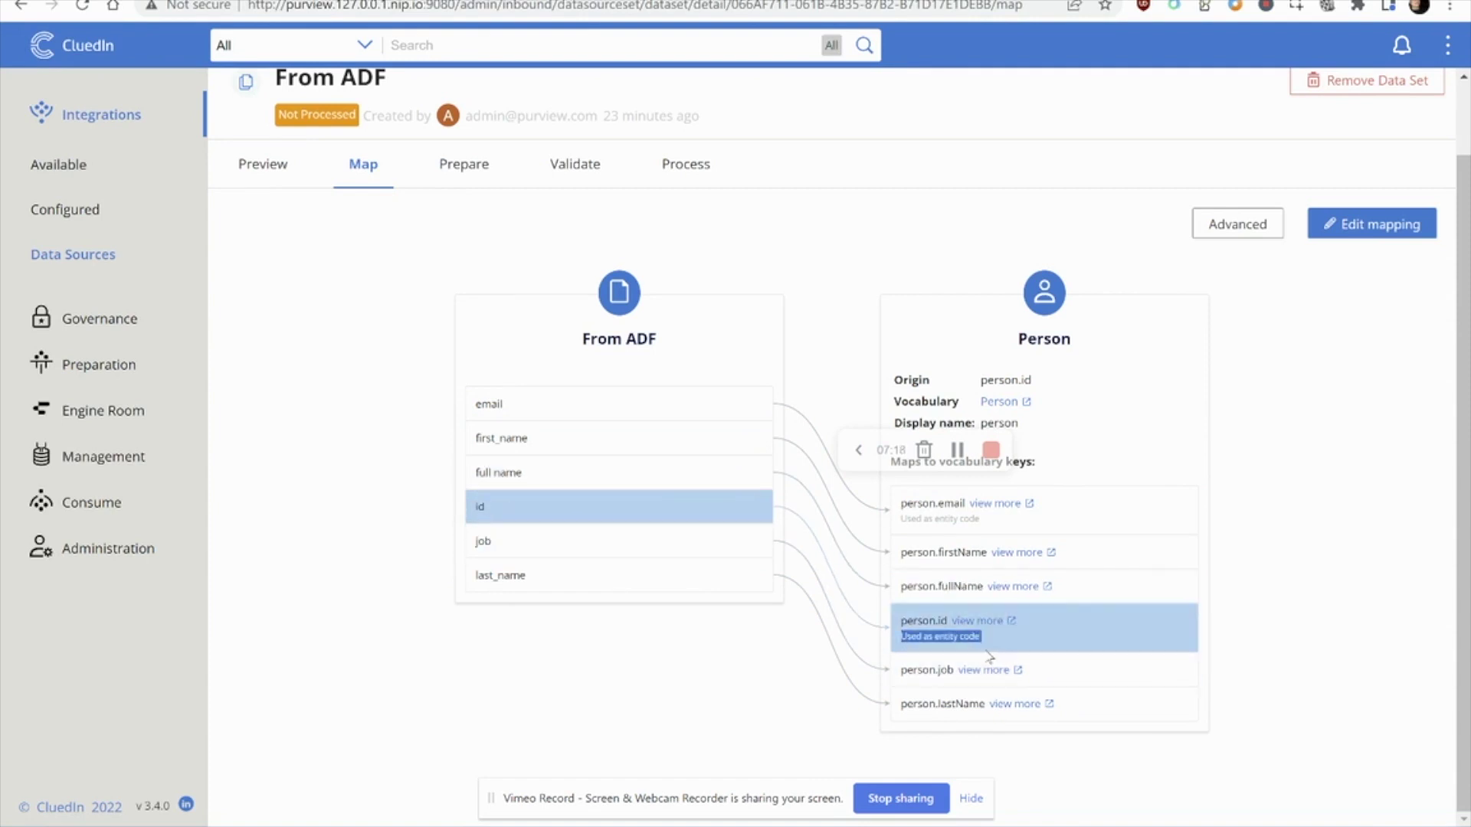
pyautogui.tripleClick(942, 519)
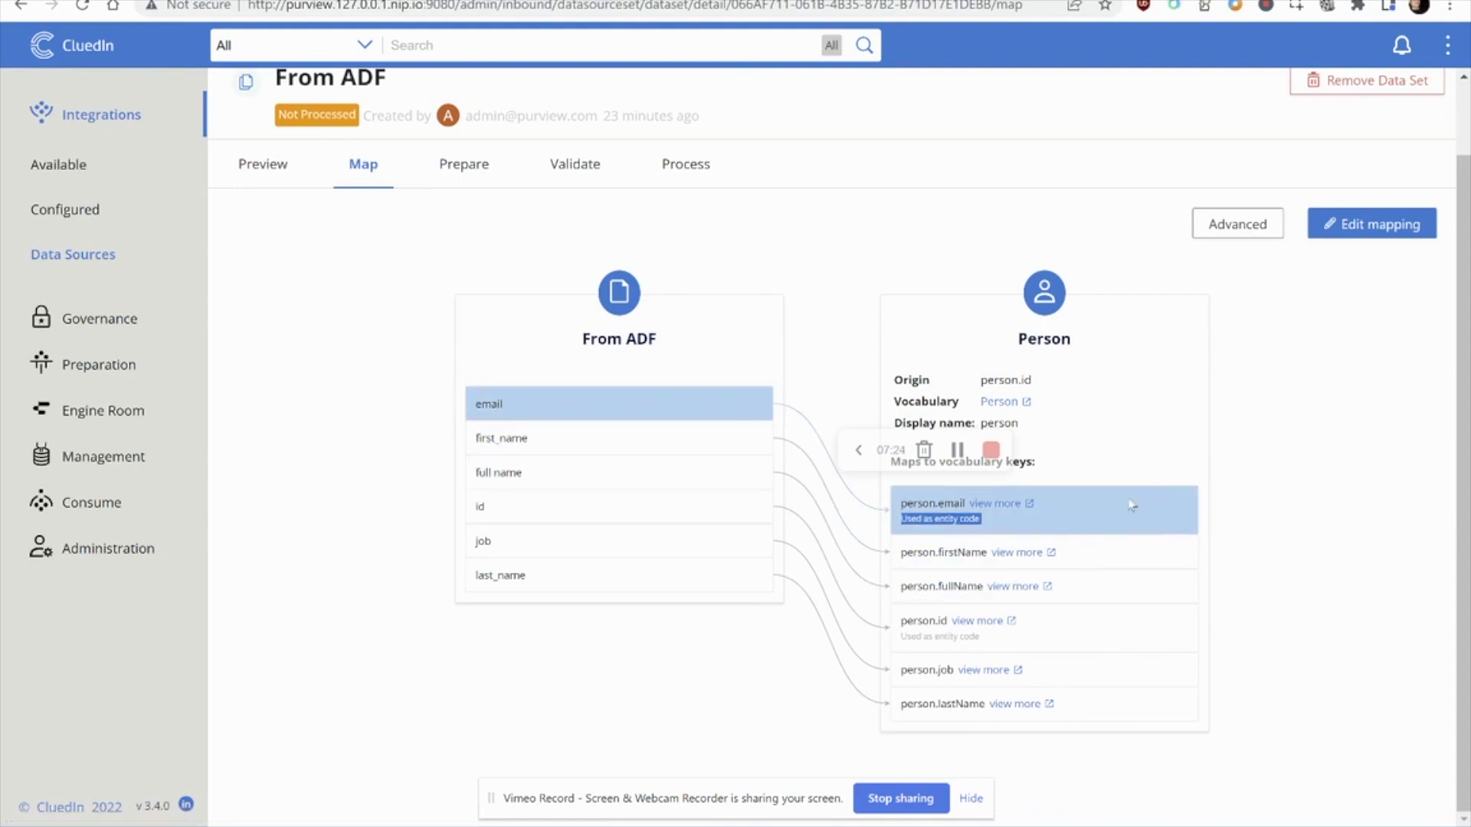
# Make person.fullName the mapping's entity name, save the mapping, and start processing the dataset.
pyautogui.click(1393, 224)
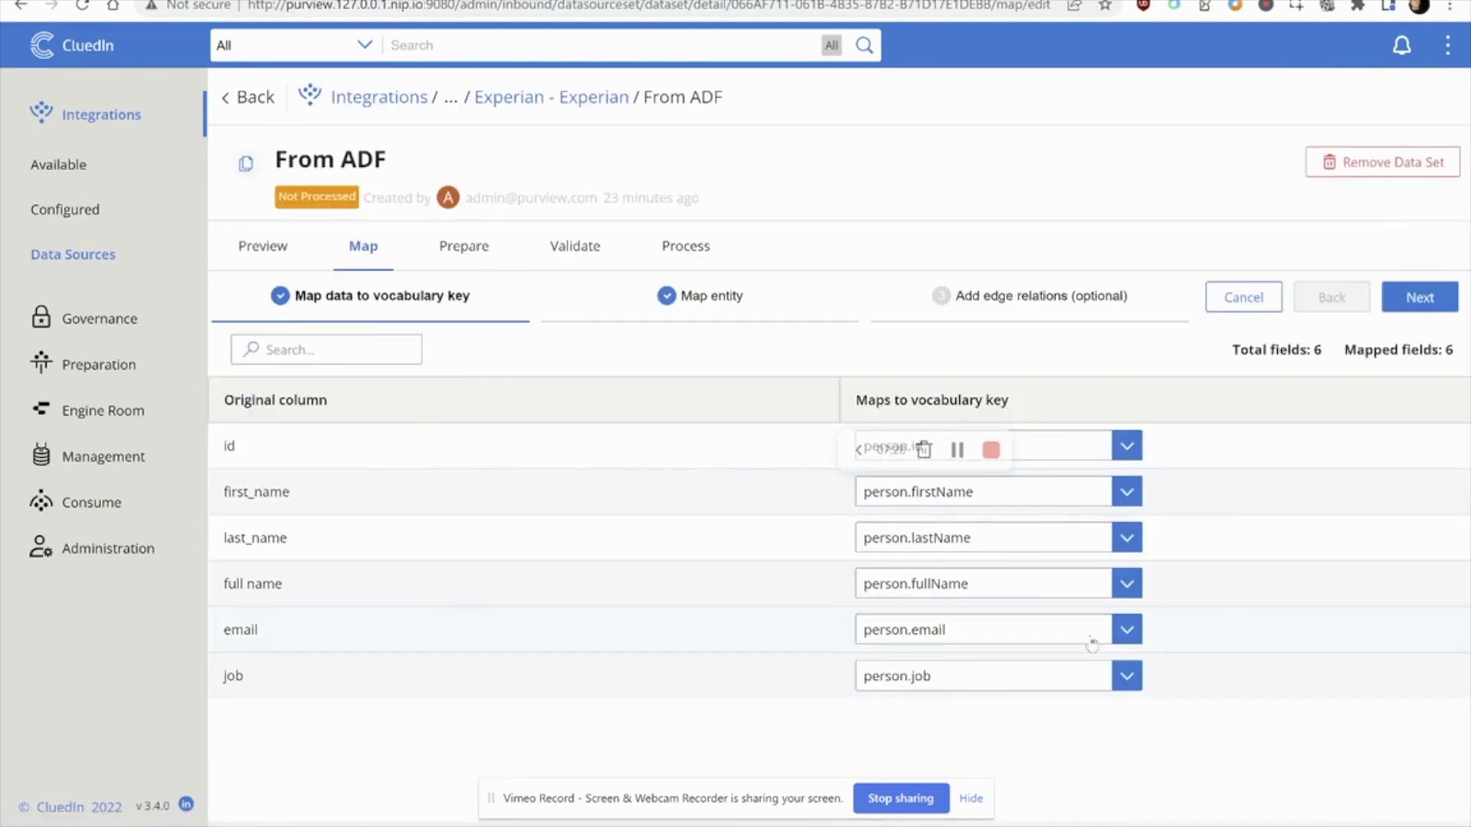
pyautogui.click(1436, 313)
pyautogui.scroll(-1, 554, 670)
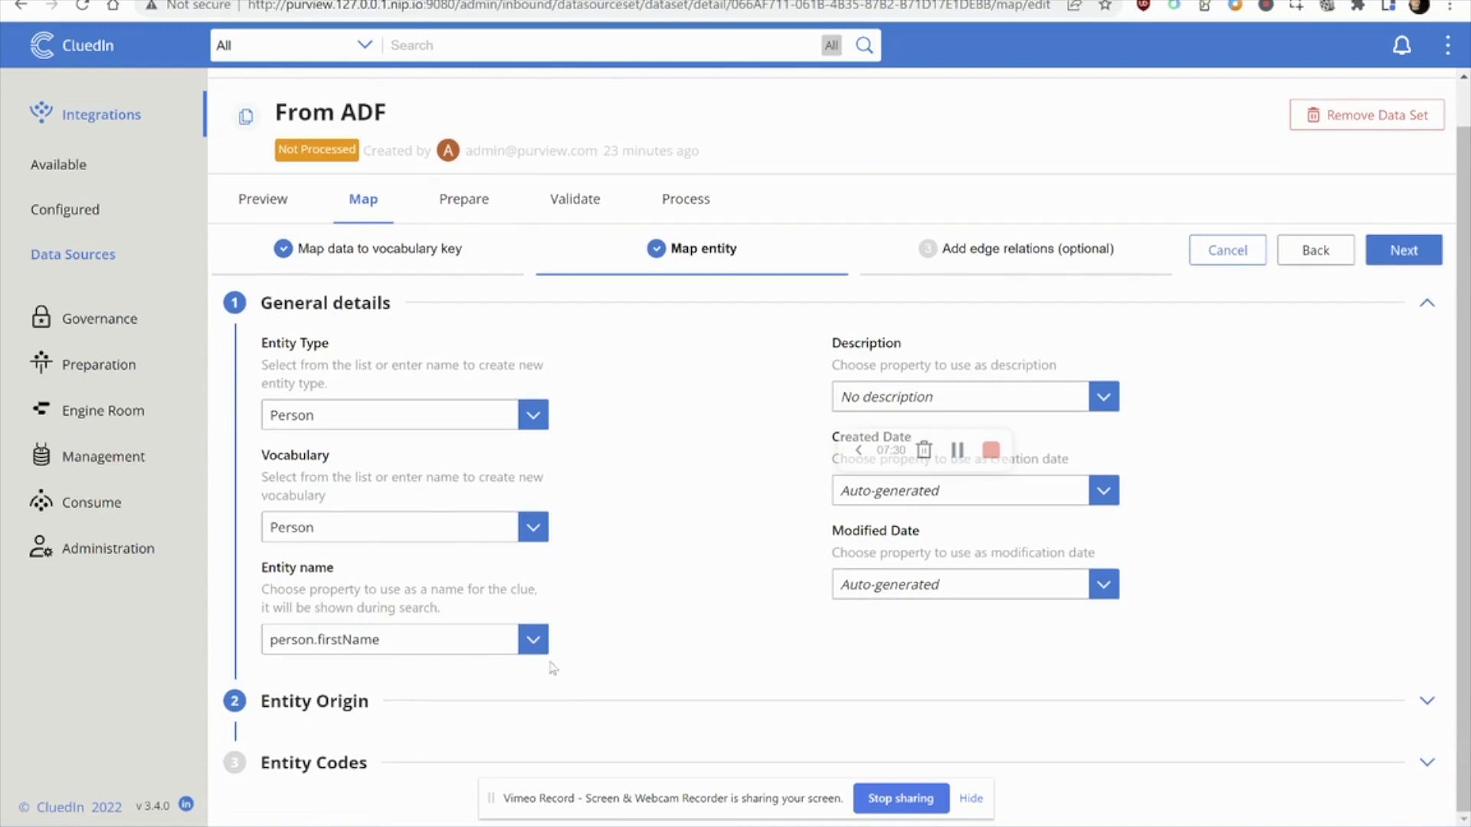
pyautogui.click(504, 640)
pyautogui.click(429, 771)
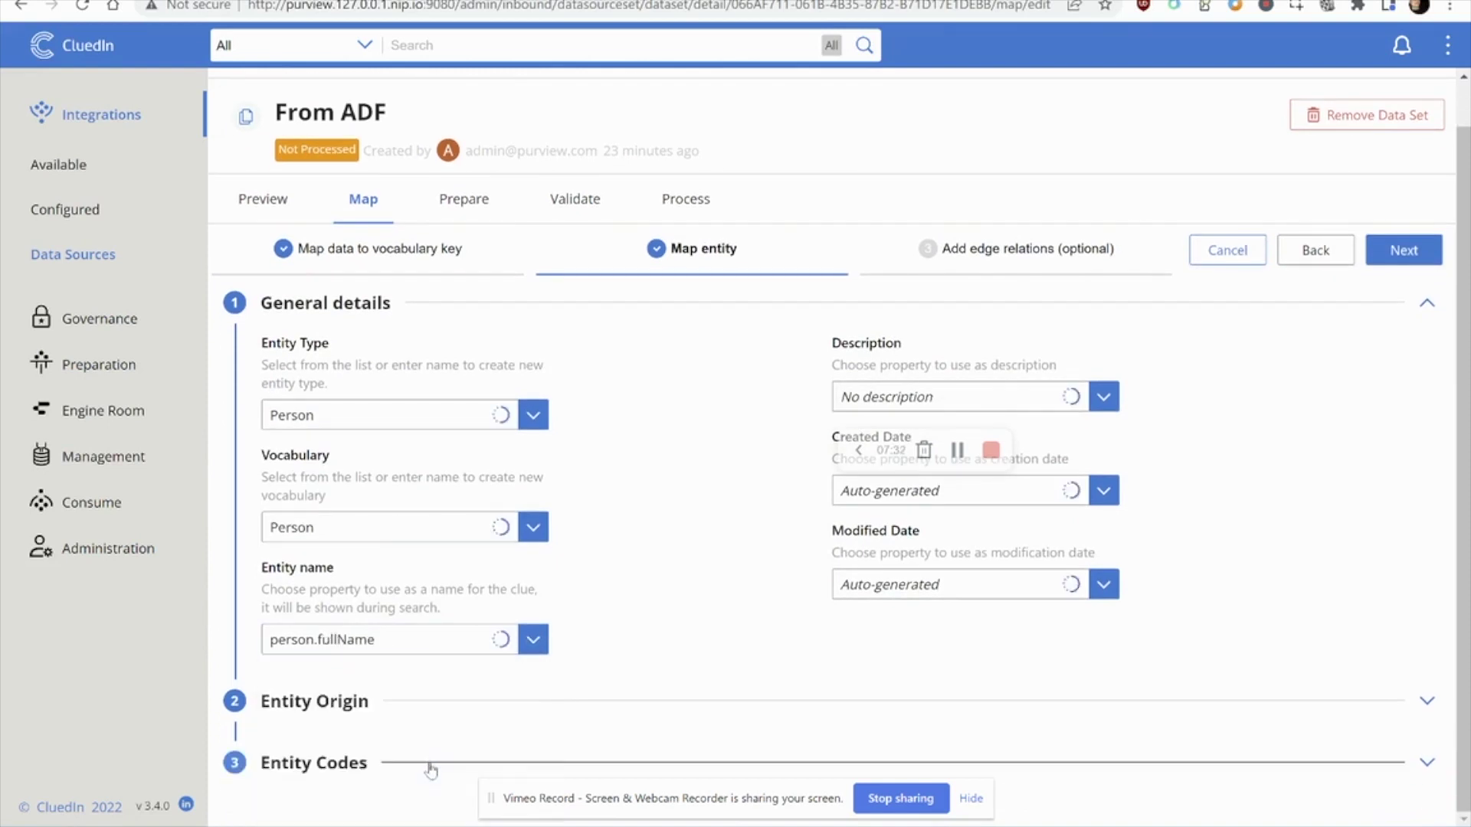
pyautogui.click(1416, 255)
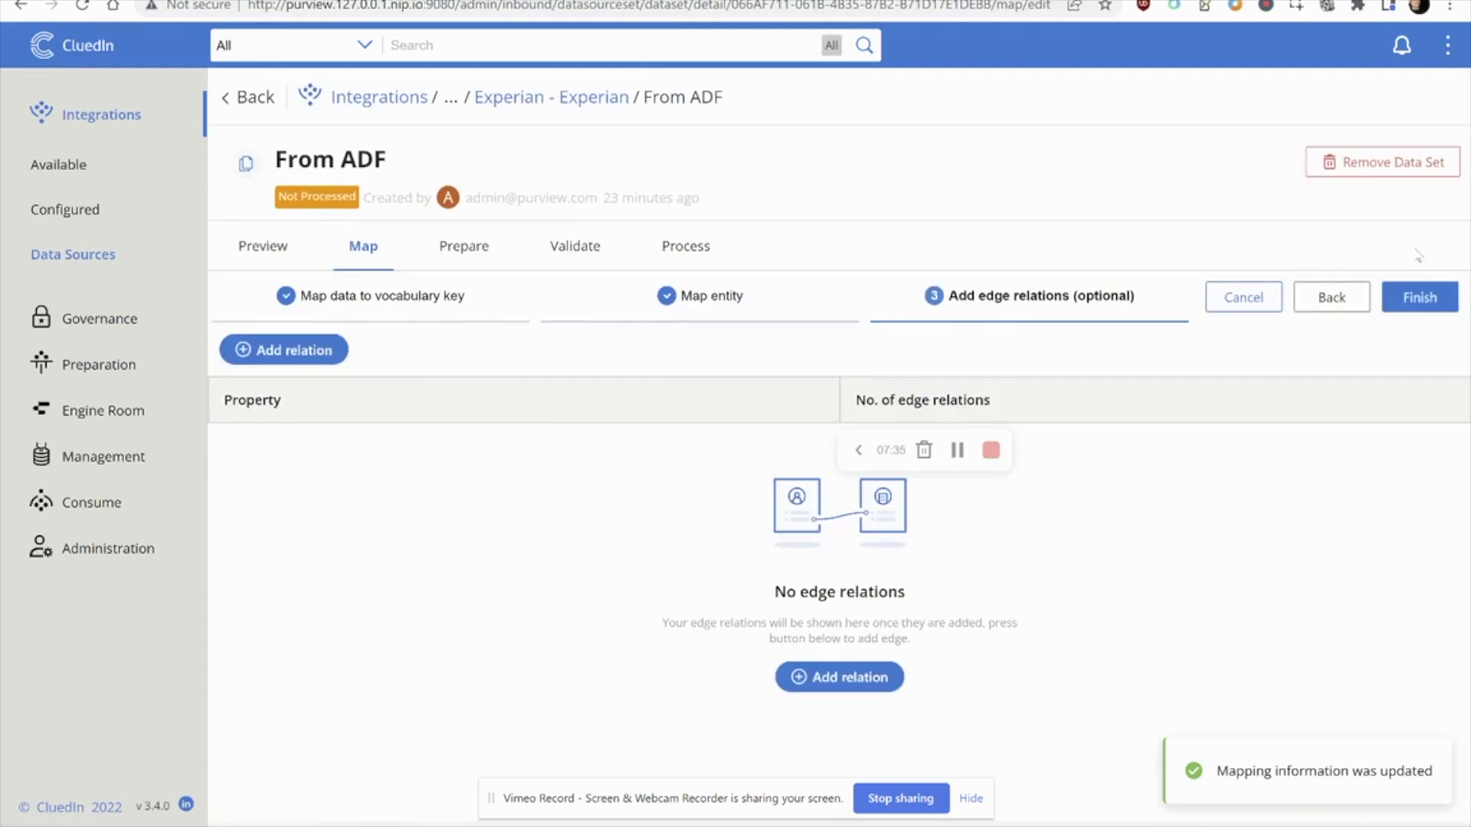
pyautogui.click(1418, 299)
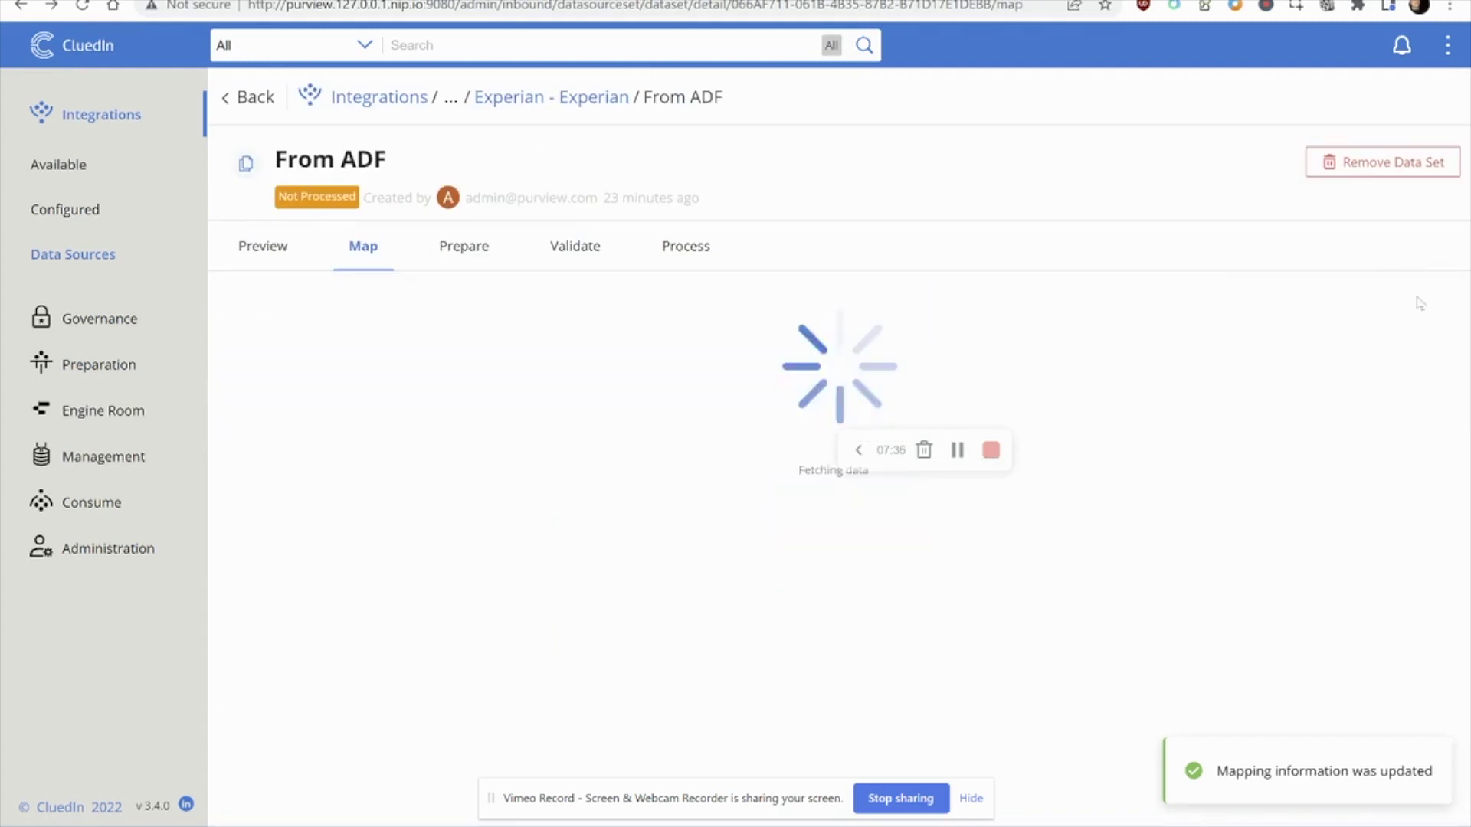
pyautogui.click(692, 254)
pyautogui.click(277, 305)
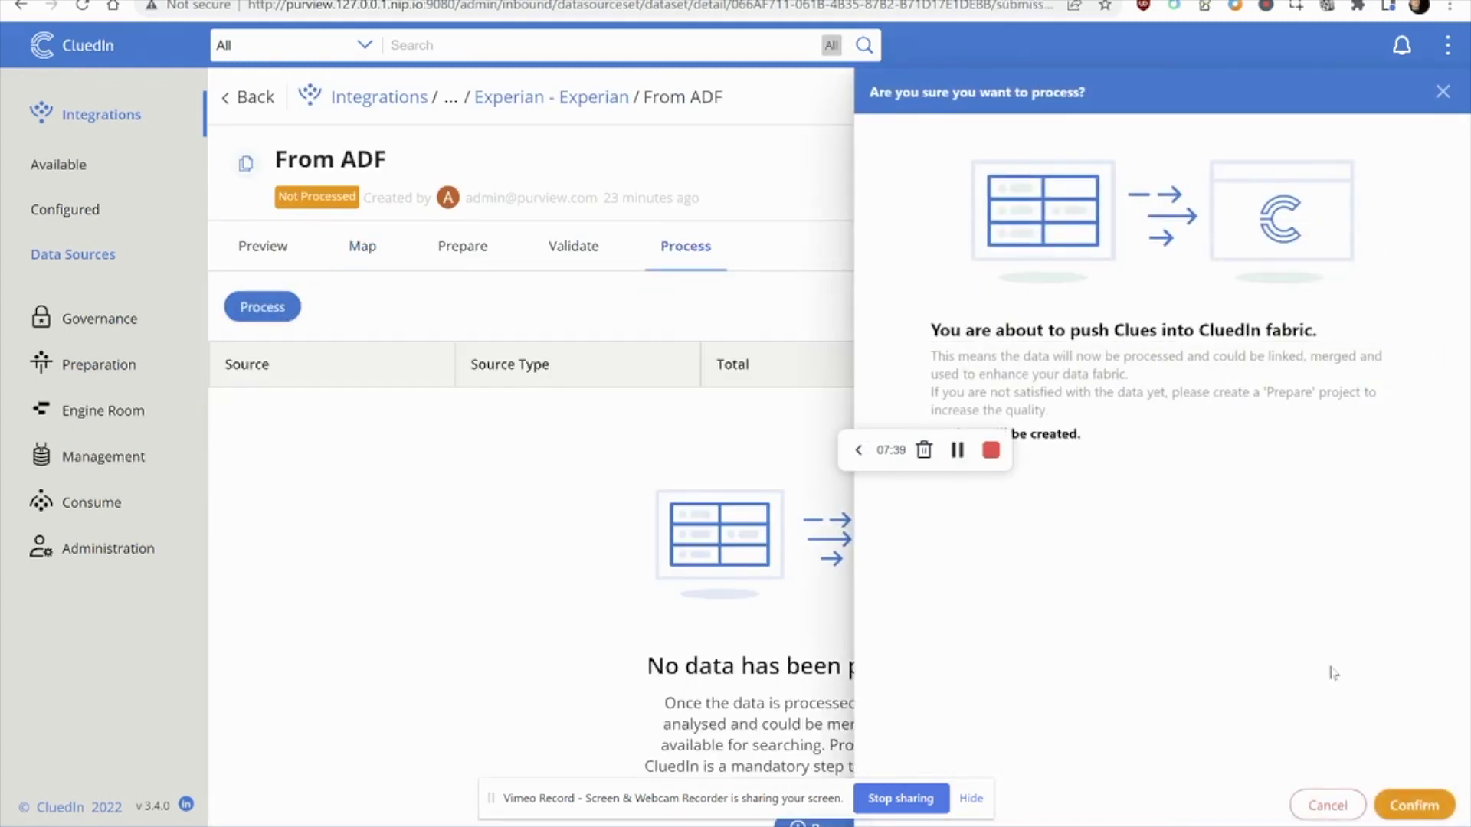
# Confirm pushing the data, then run an empty search to list all 12 records.
pyautogui.click(1410, 804)
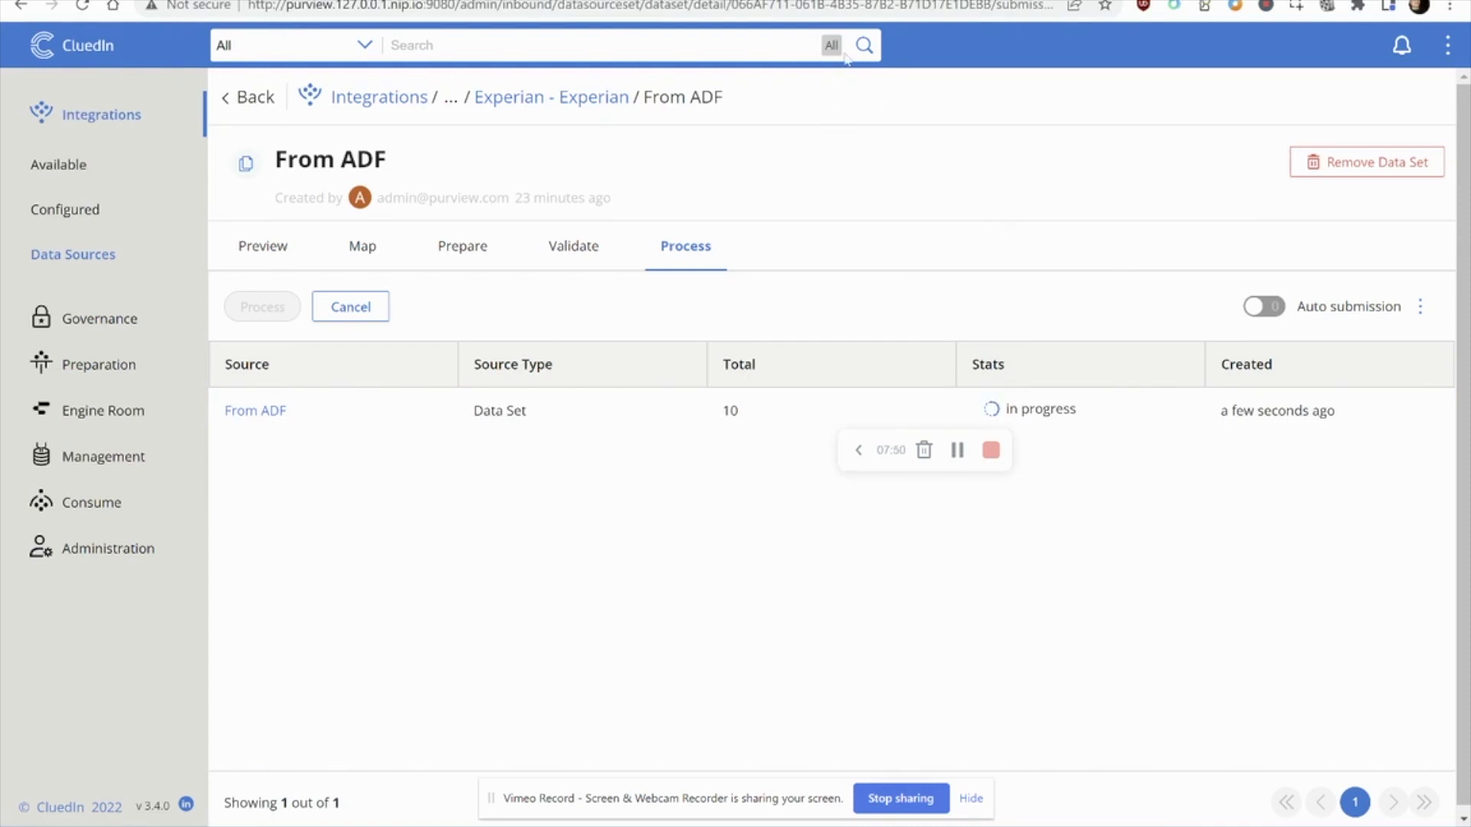
pyautogui.click(874, 53)
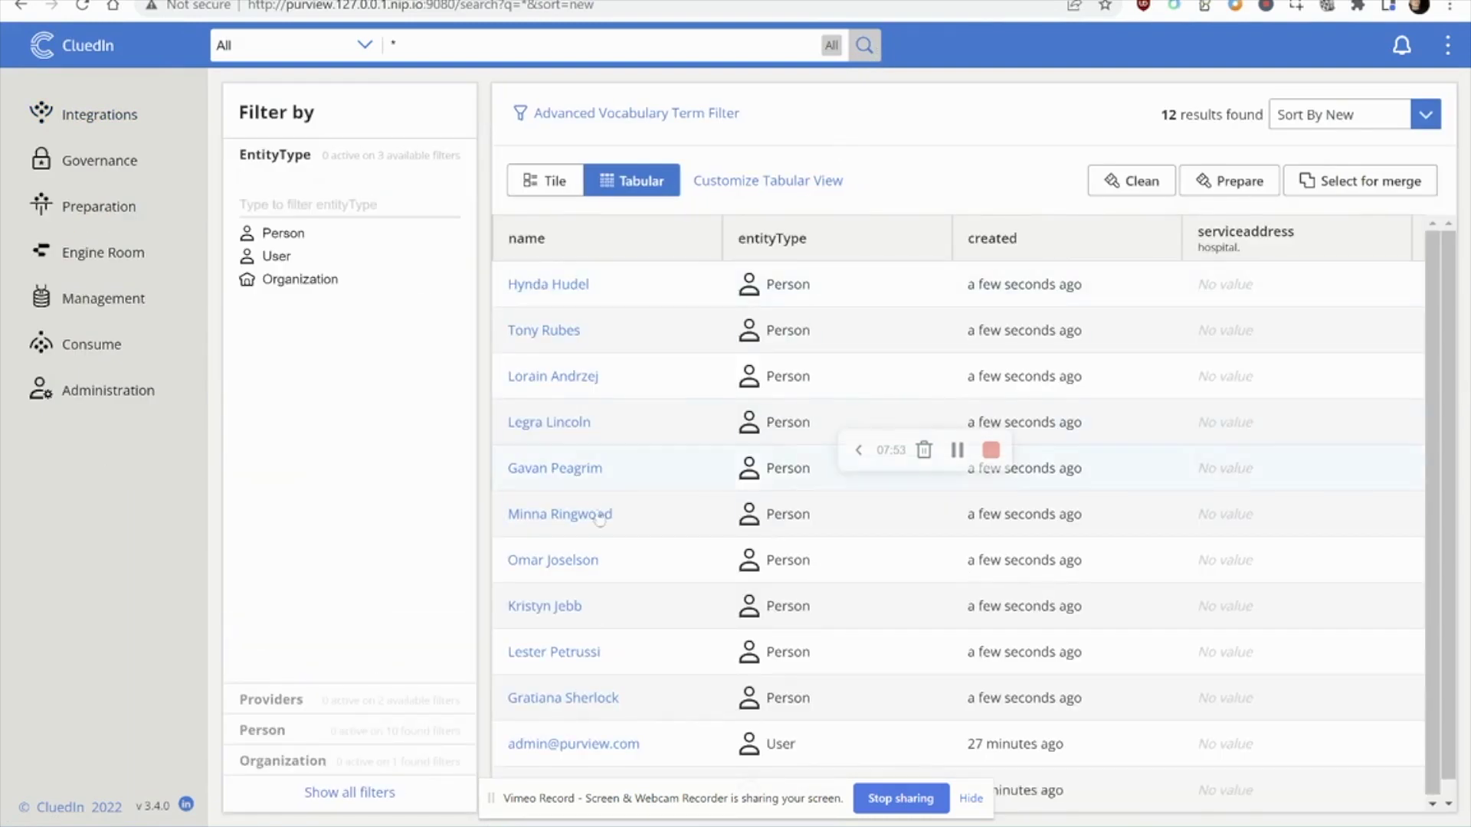
# Open a new person record and review its Properties and History tabs.
pyautogui.click(565, 382)
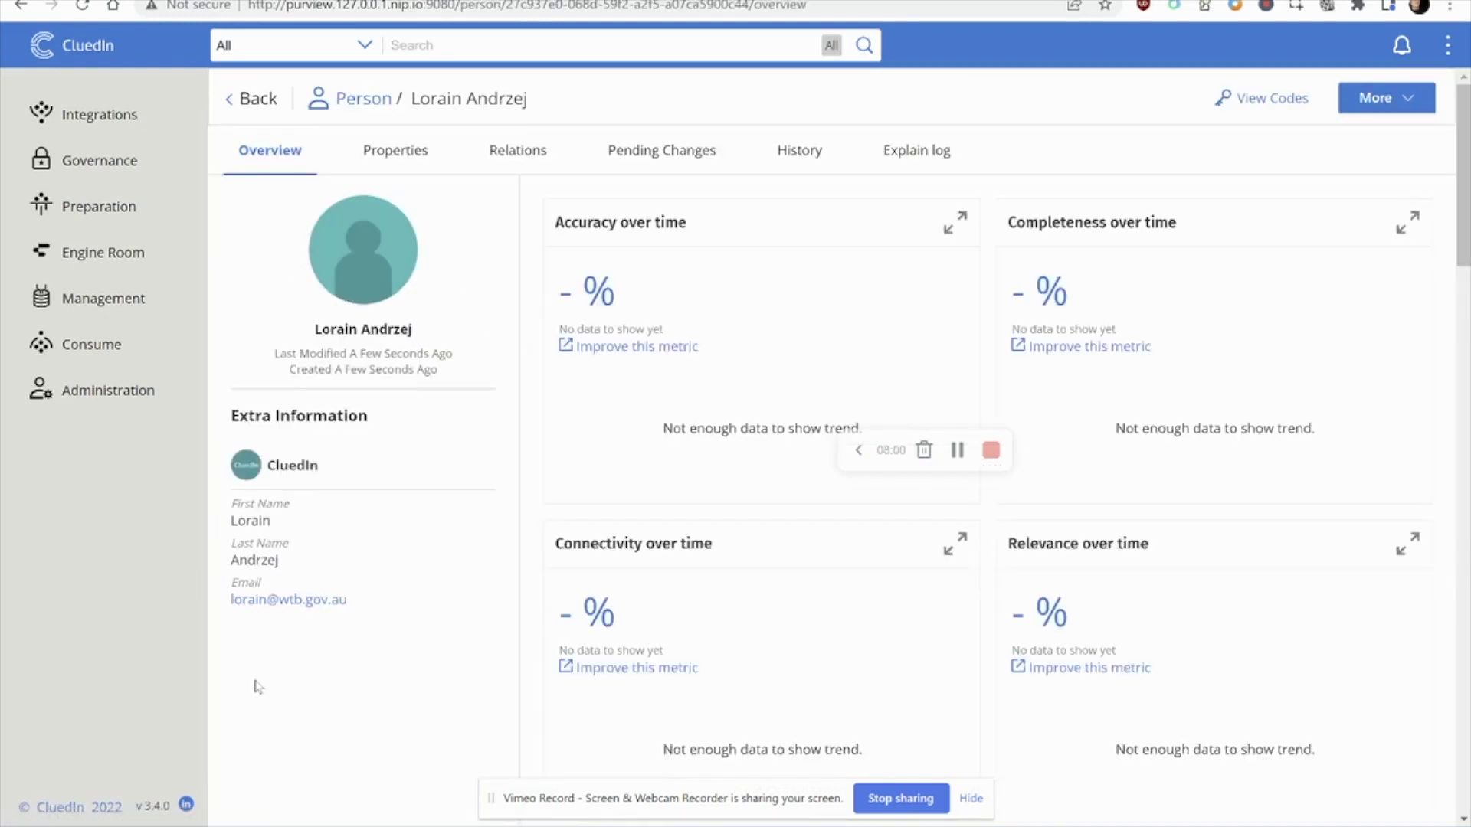
pyautogui.click(379, 157)
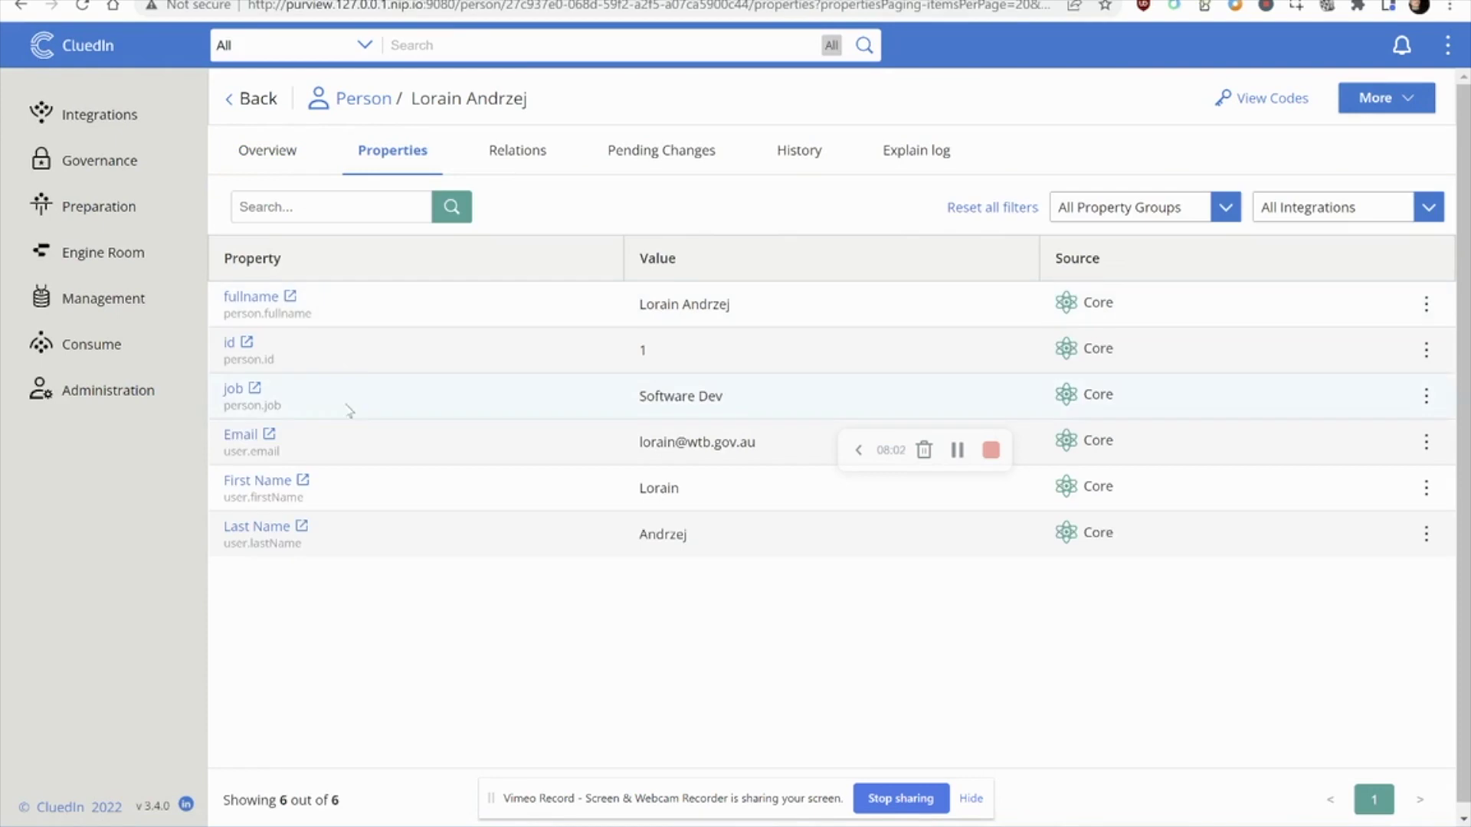
pyautogui.click(776, 154)
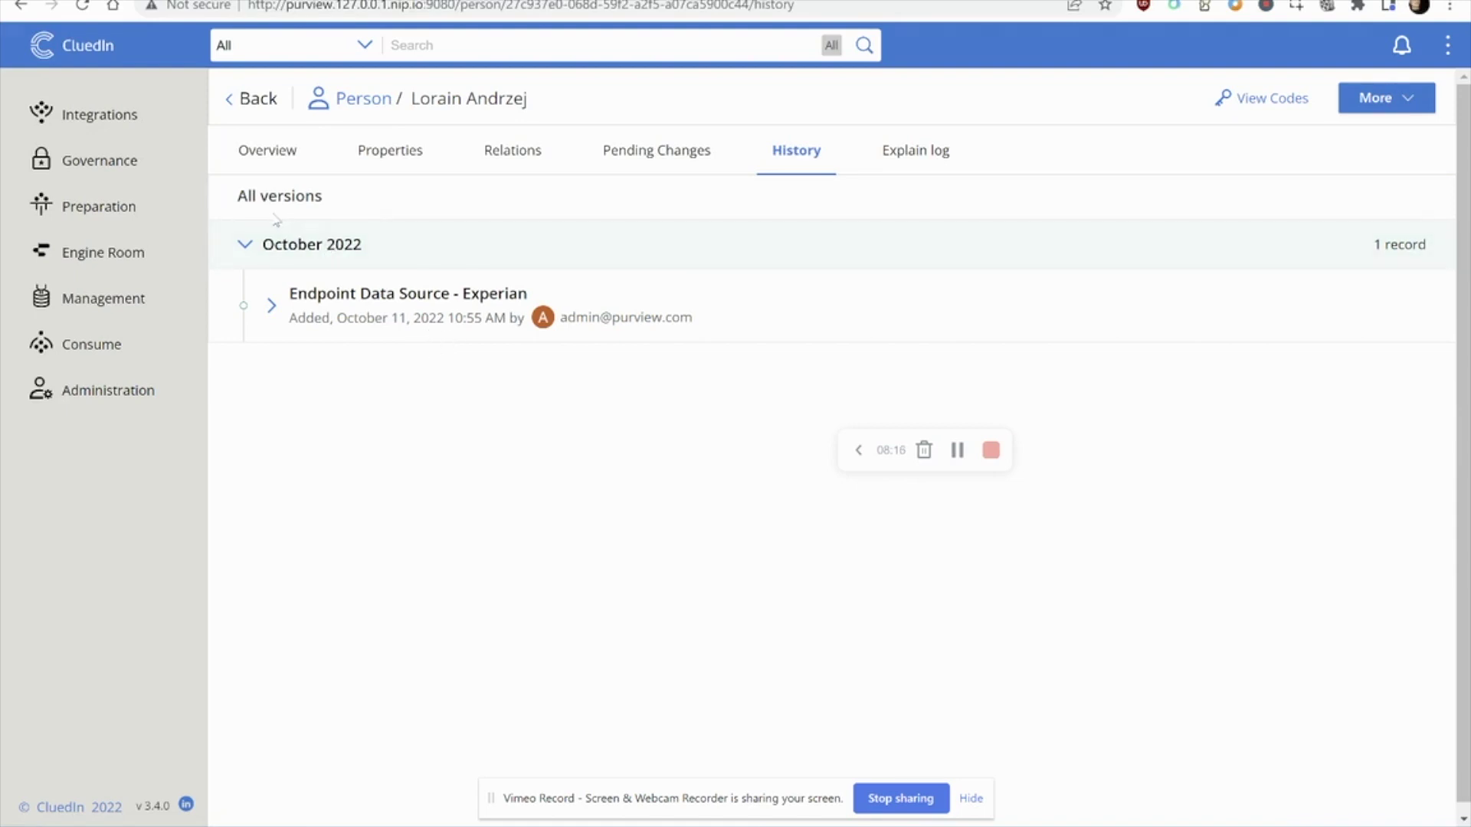
pyautogui.click(88, 344)
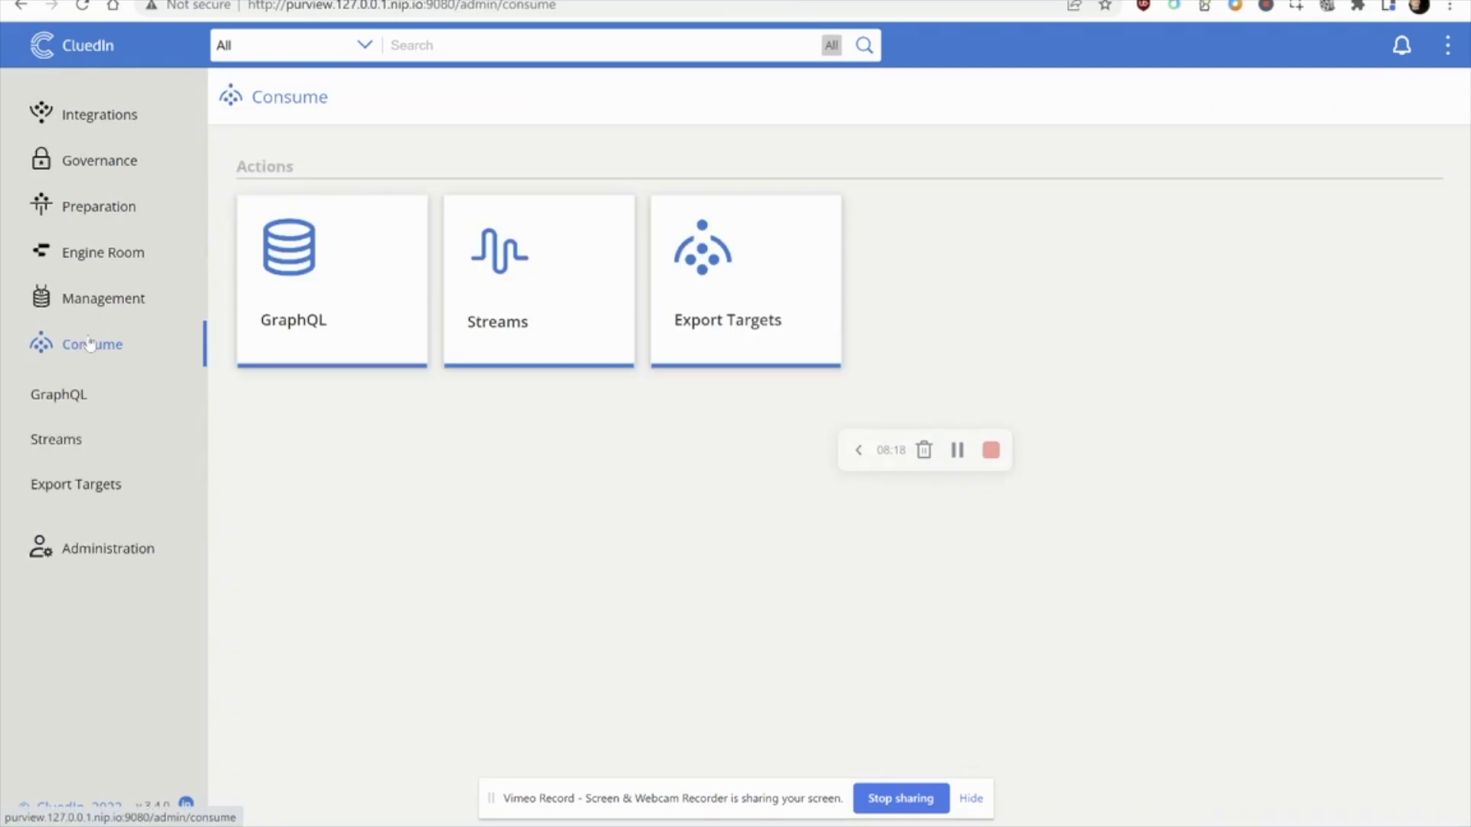
# Start a new export target using the Sql Server Connector.
pyautogui.click(93, 484)
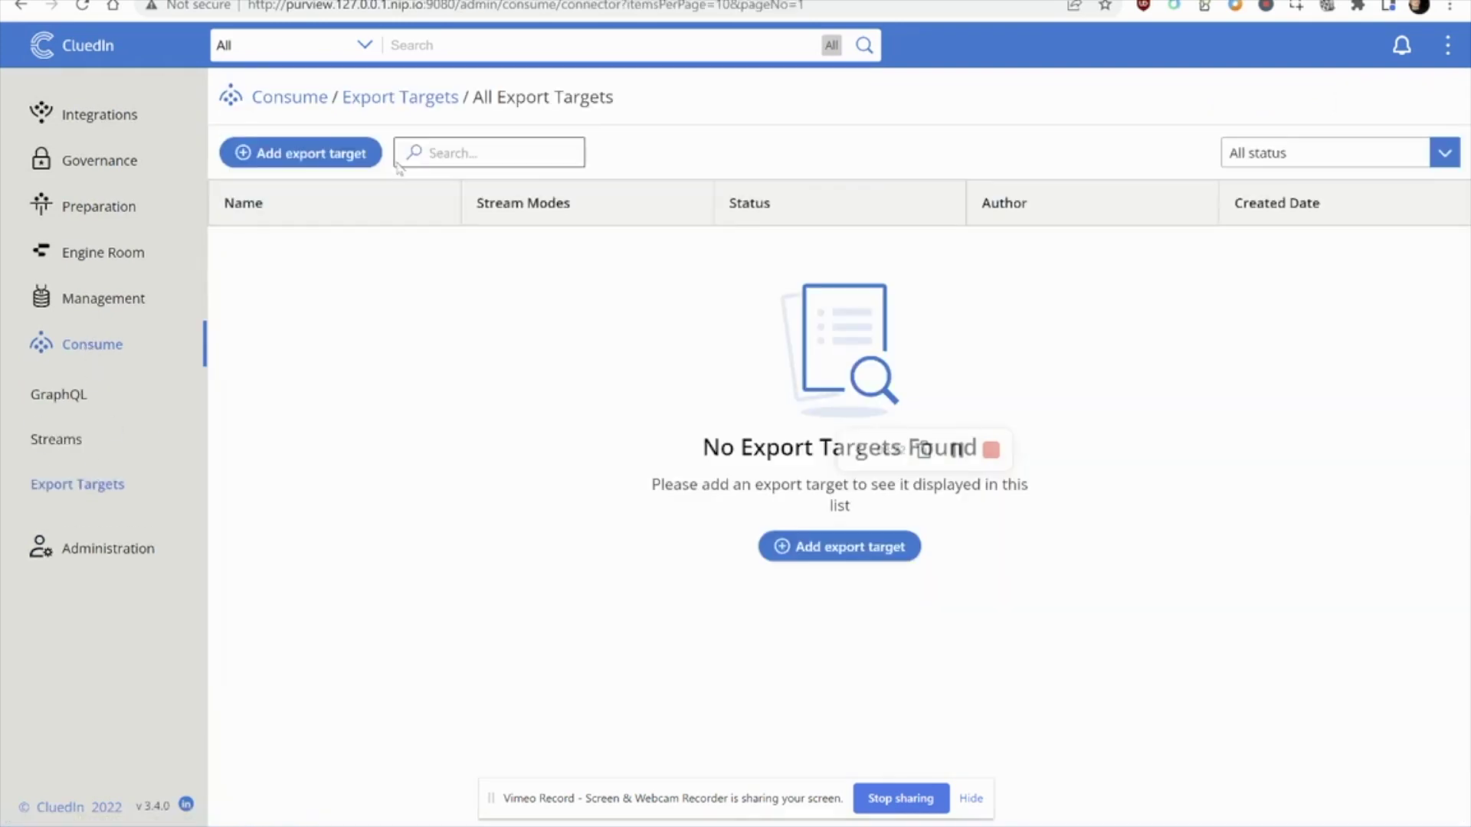
pyautogui.click(330, 157)
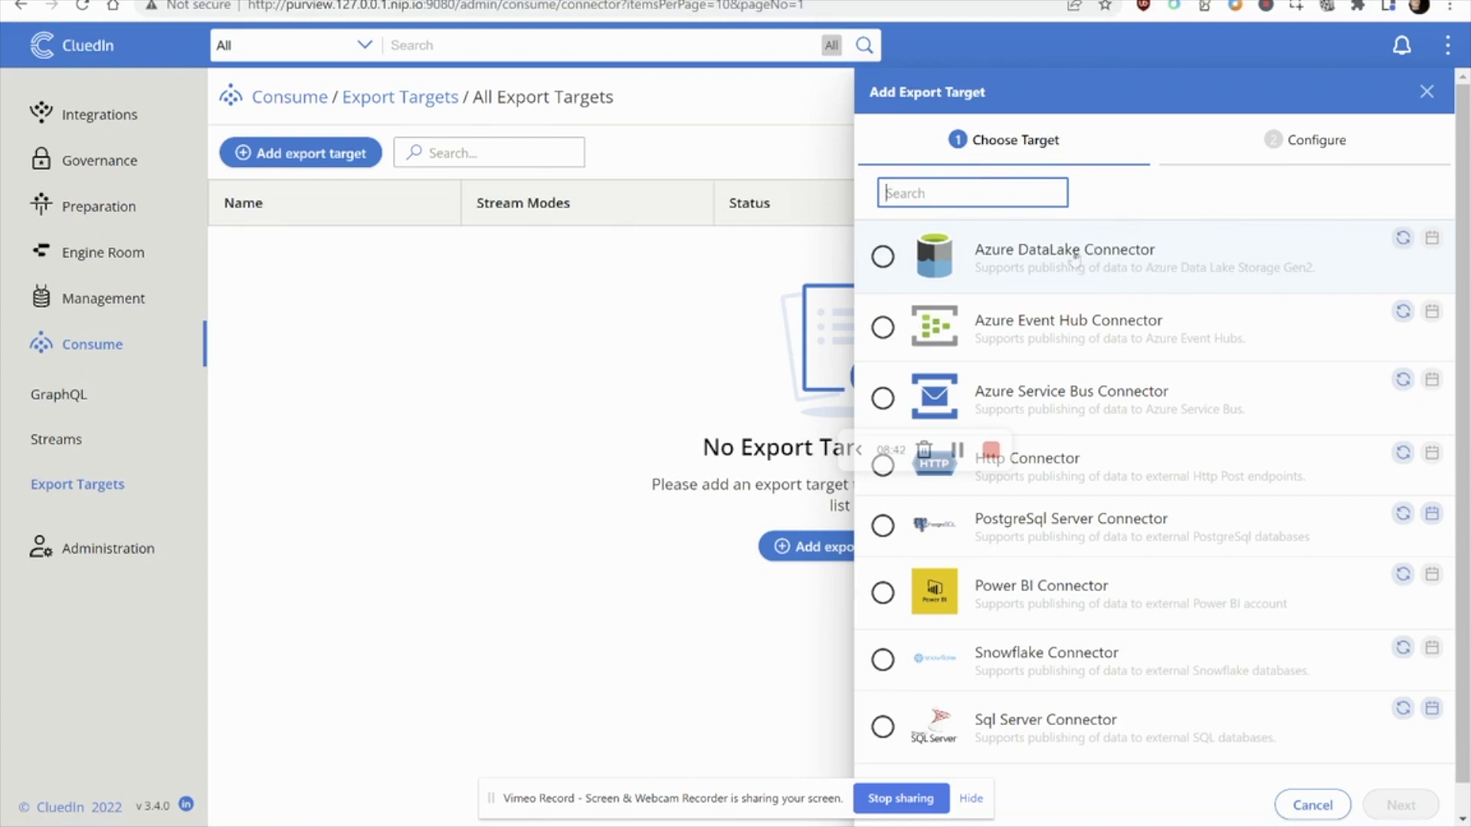
pyautogui.click(1074, 730)
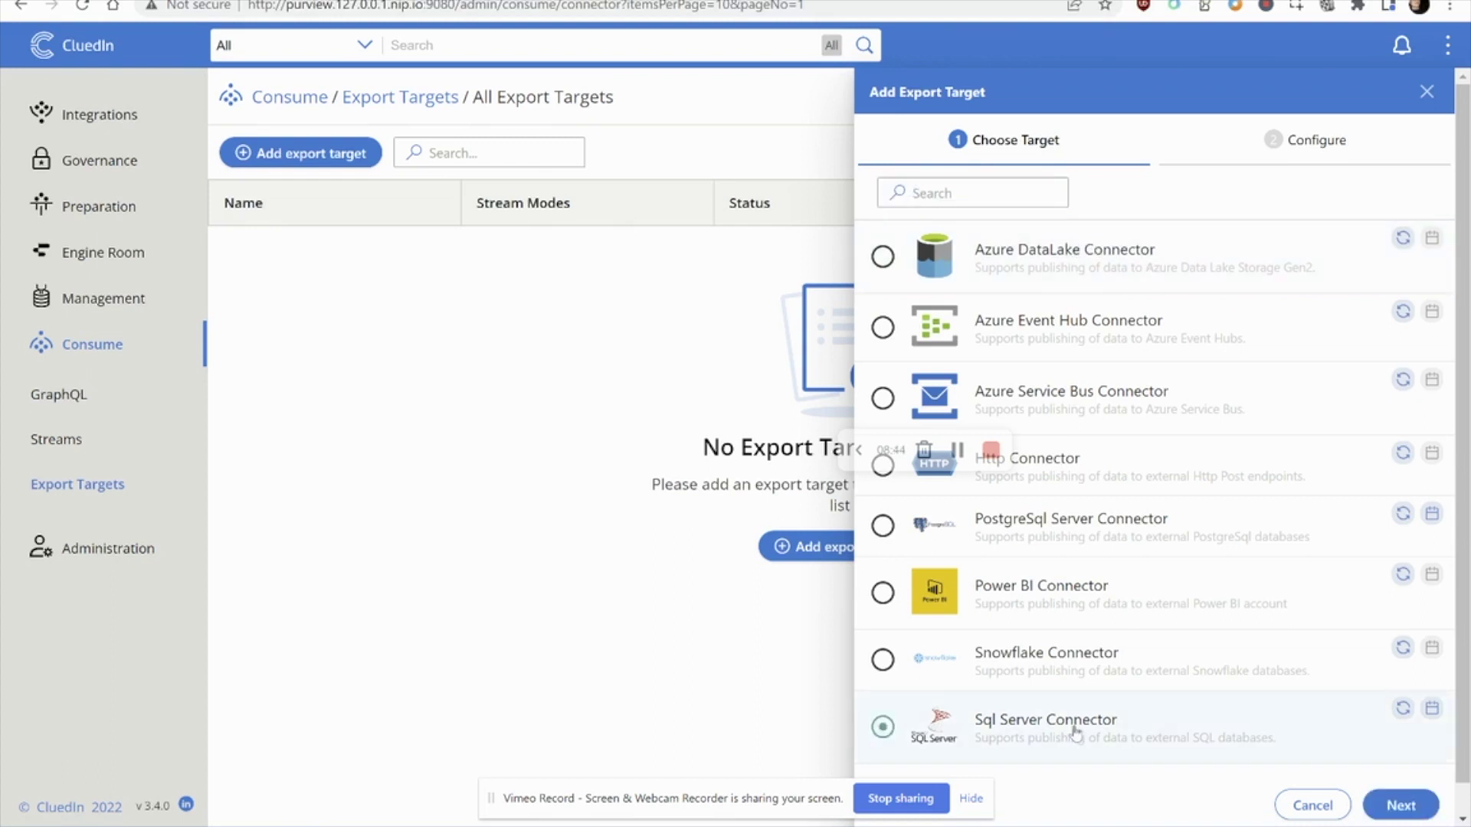
pyautogui.click(1415, 804)
# Enter host sqlserver, database DataStore.Db.Training and saved credentials, test, and add the target.
pyautogui.click(956, 209)
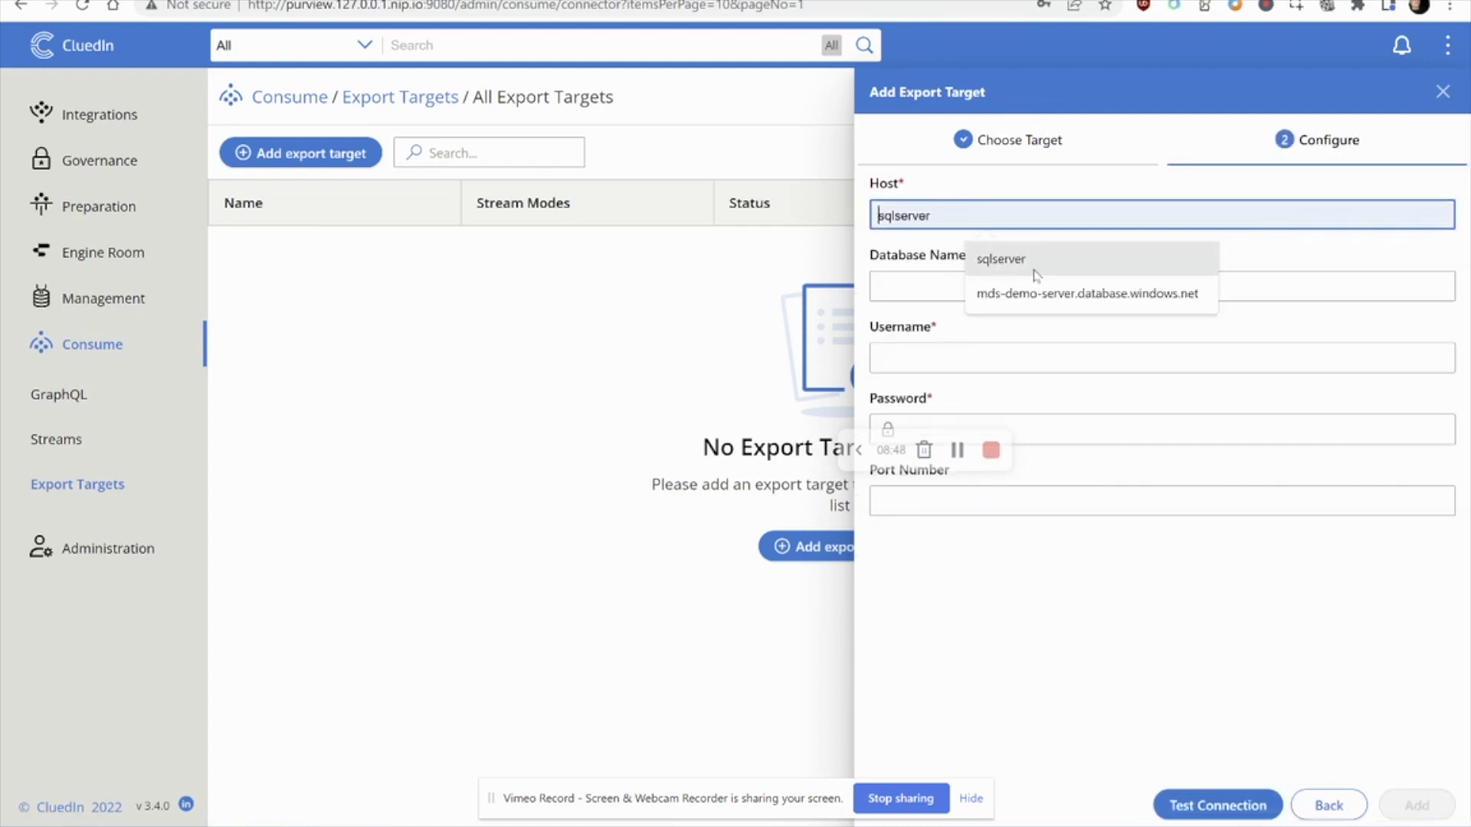
pyautogui.click(1036, 276)
pyautogui.click(1023, 285)
pyautogui.click(1027, 329)
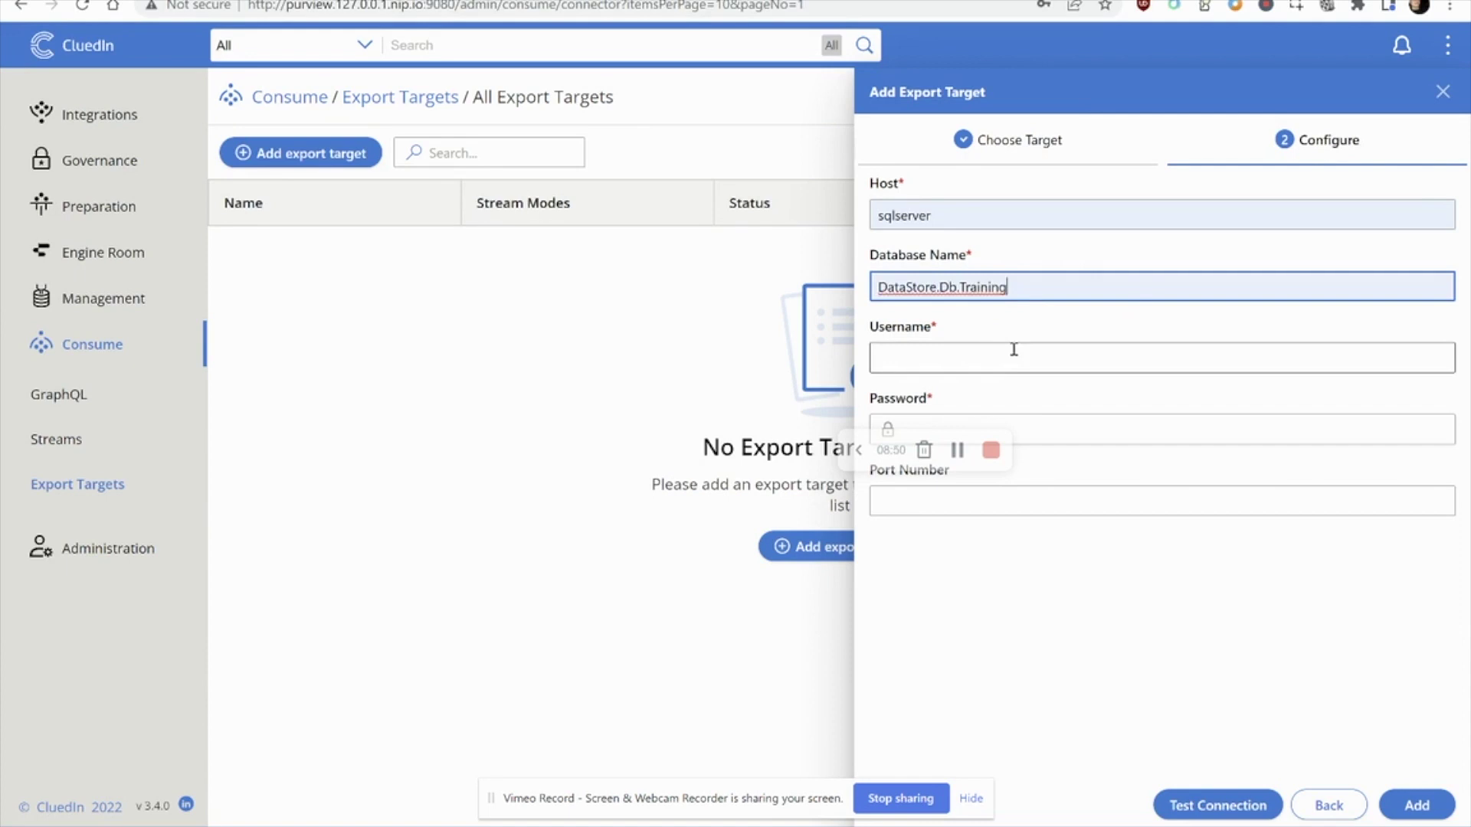
pyautogui.click(1051, 426)
pyautogui.scroll(-5, 678, 575)
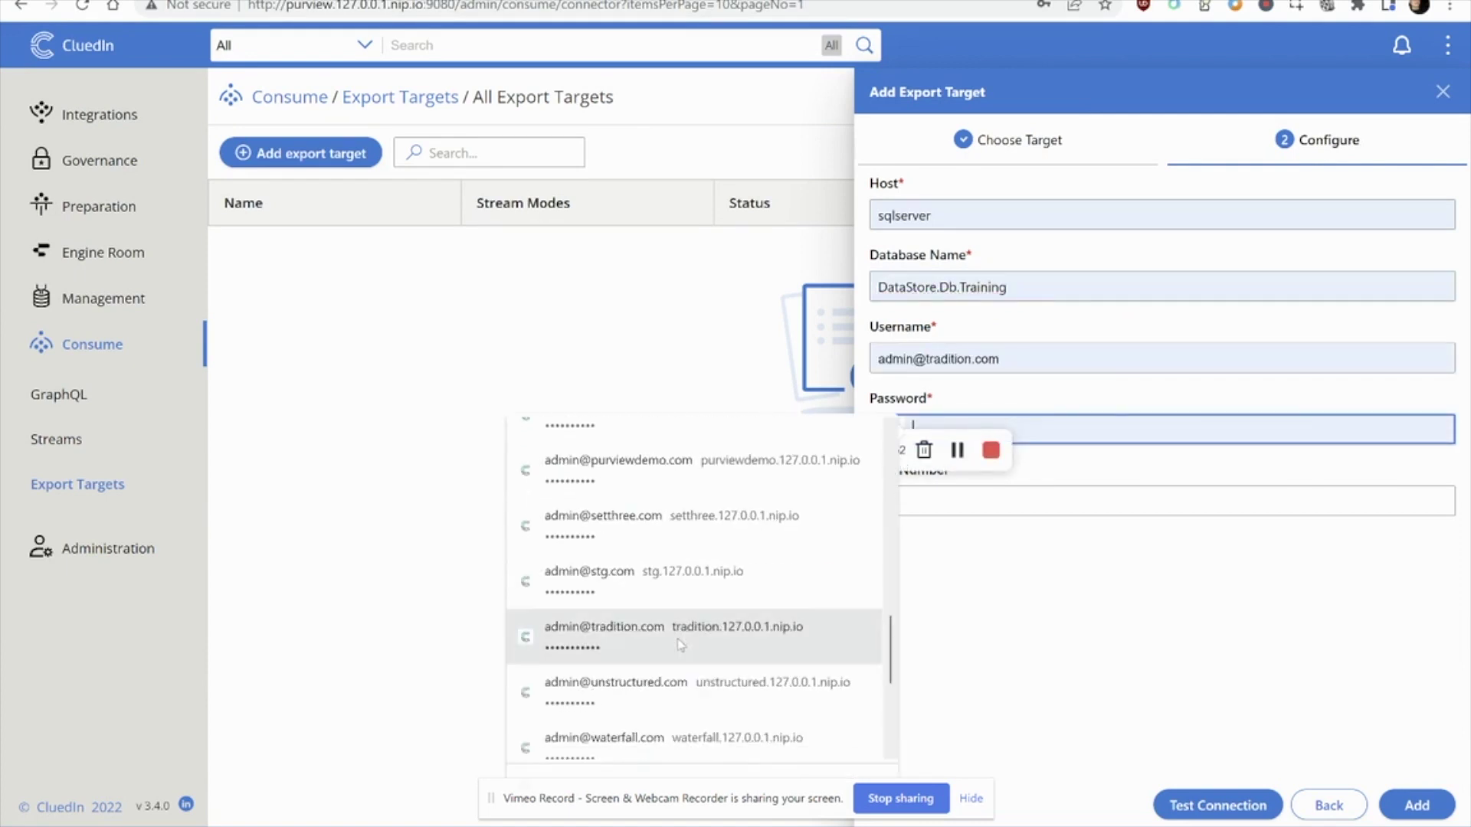
pyautogui.scroll(-4, 680, 645)
pyautogui.click(674, 628)
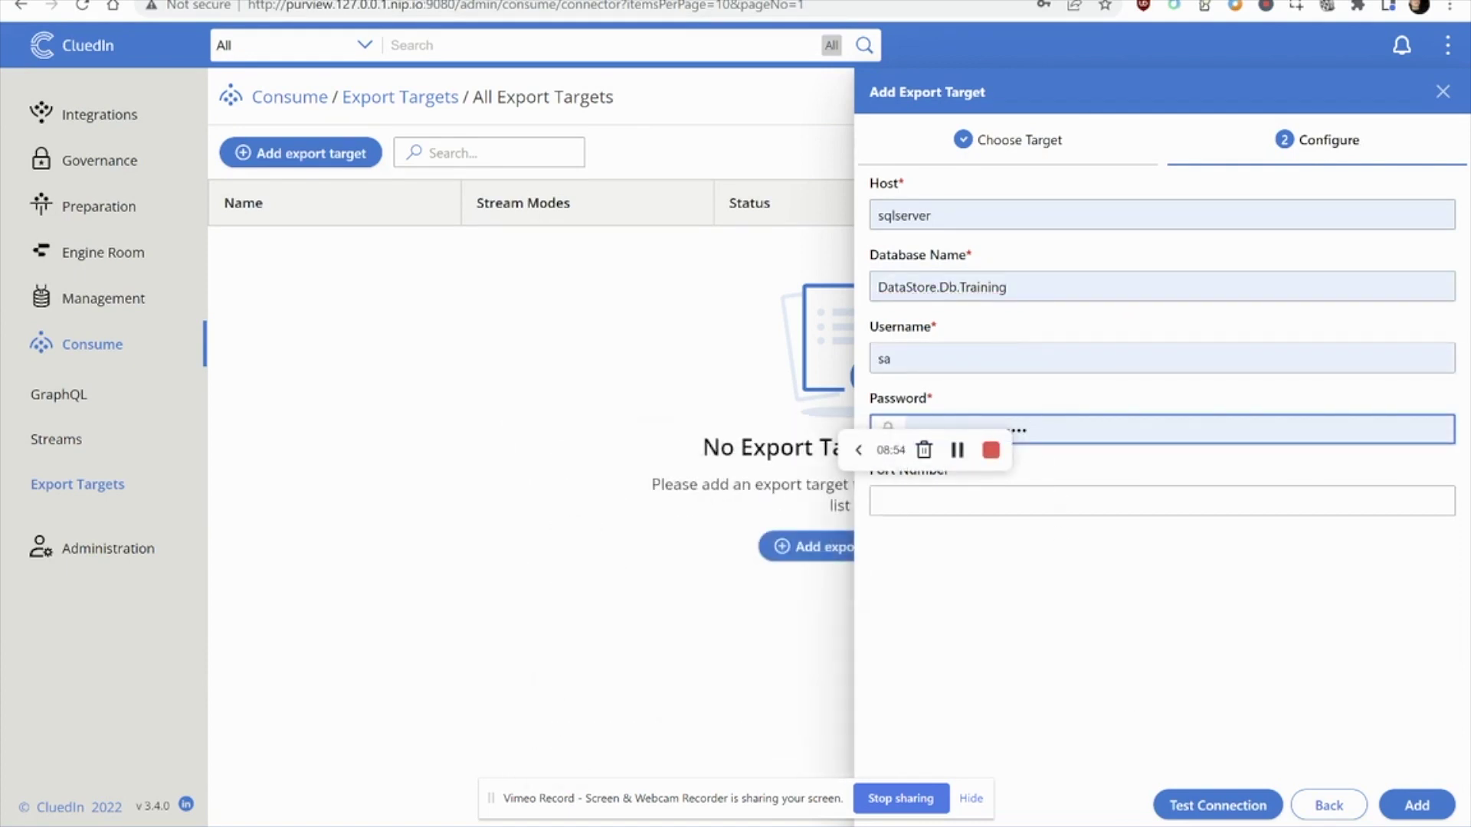
pyautogui.click(1226, 805)
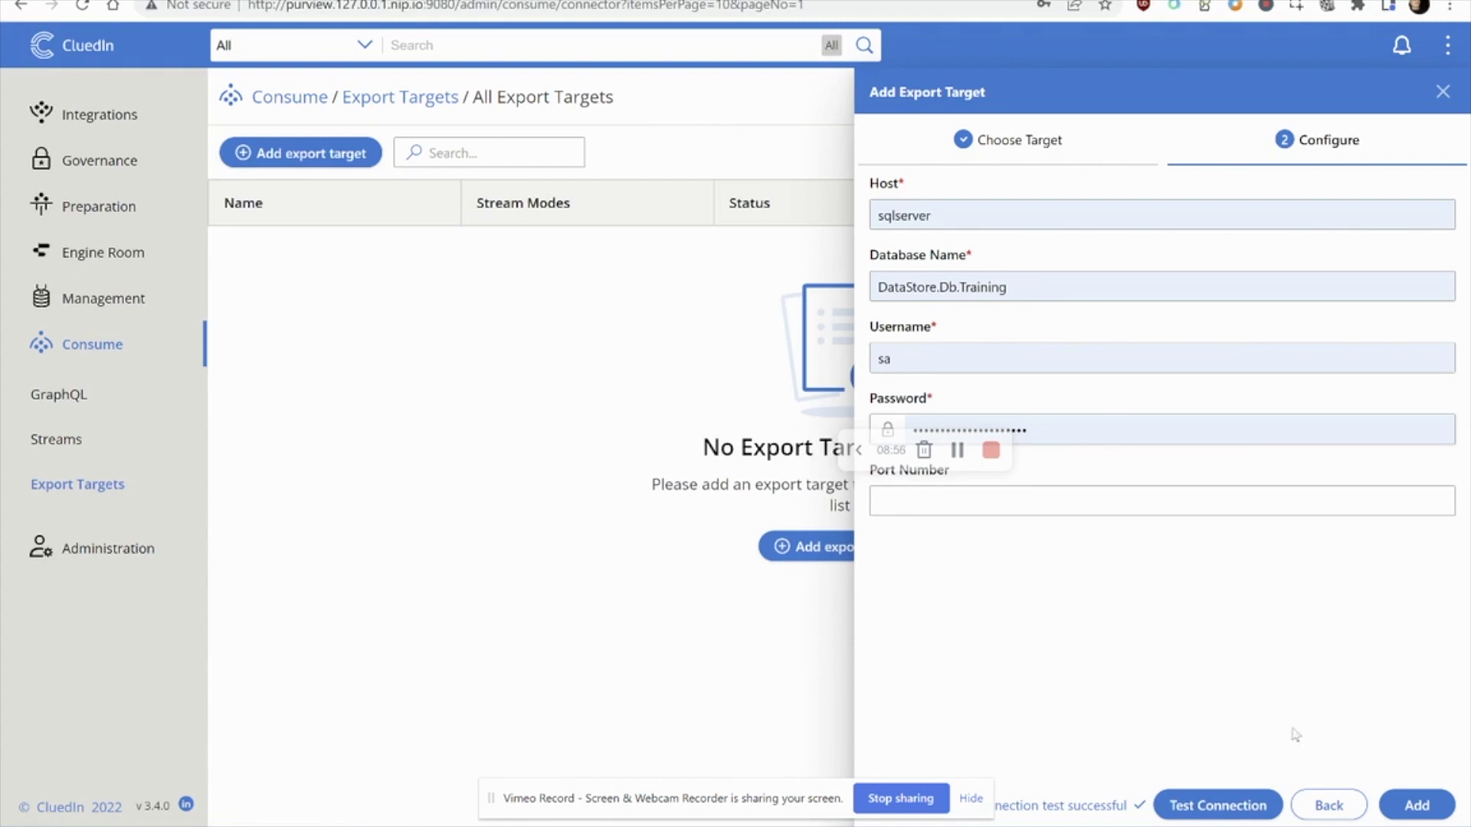
pyautogui.click(1416, 806)
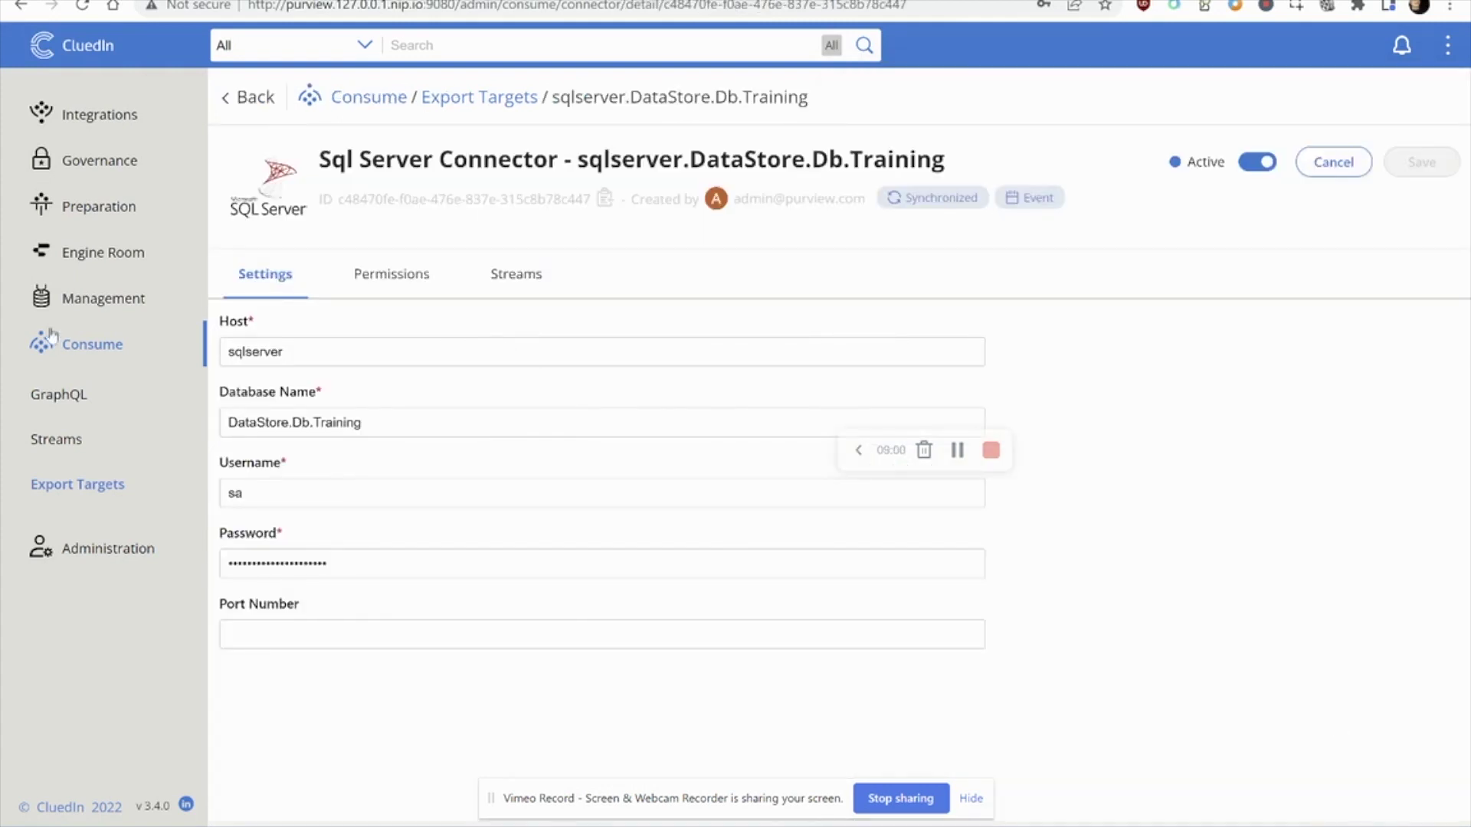
pyautogui.click(93, 493)
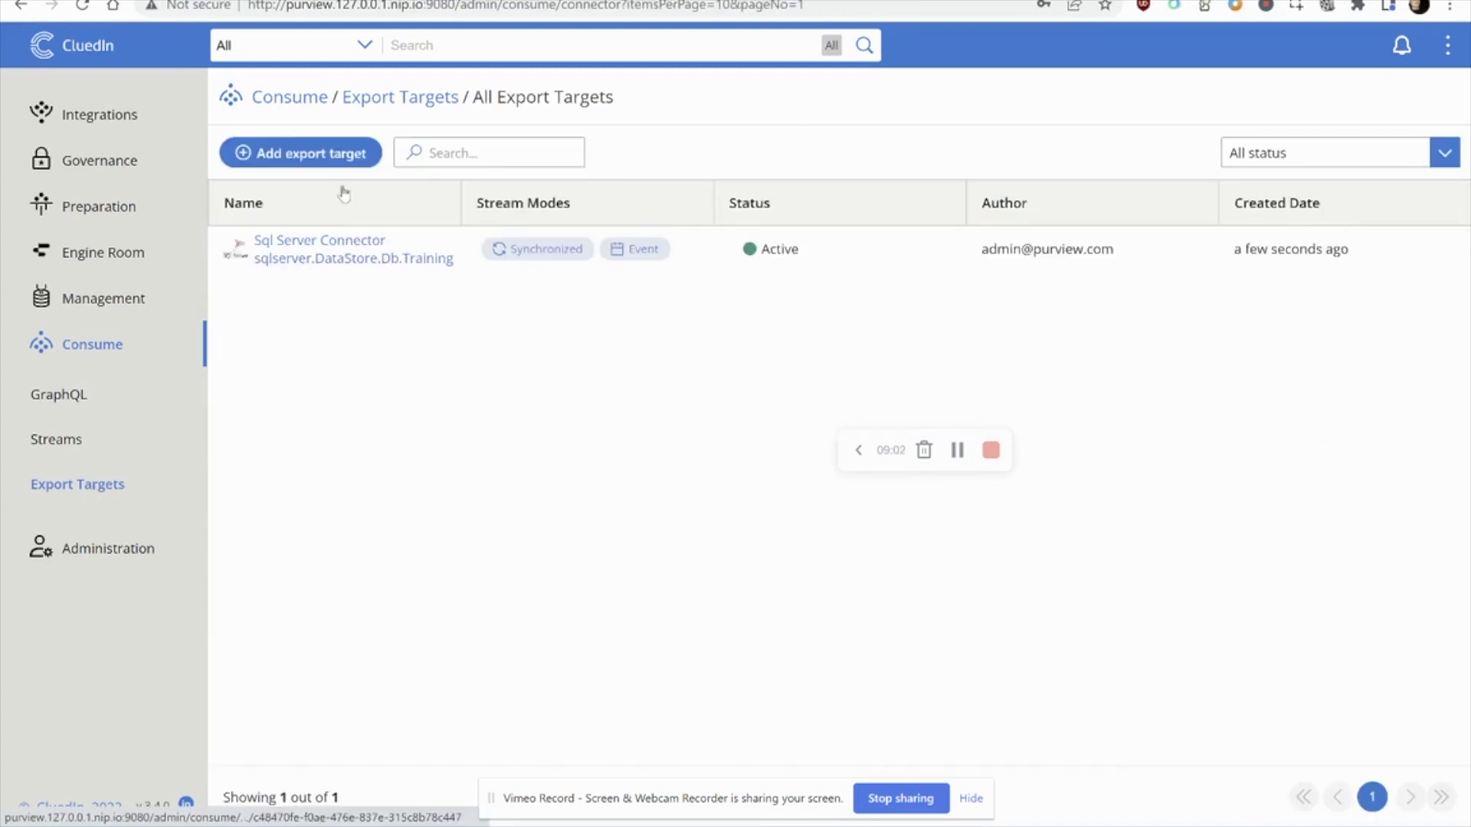
pyautogui.click(330, 154)
# Choose the Azure DataLake Connector and fill in the saved storage account and key.
pyautogui.click(964, 264)
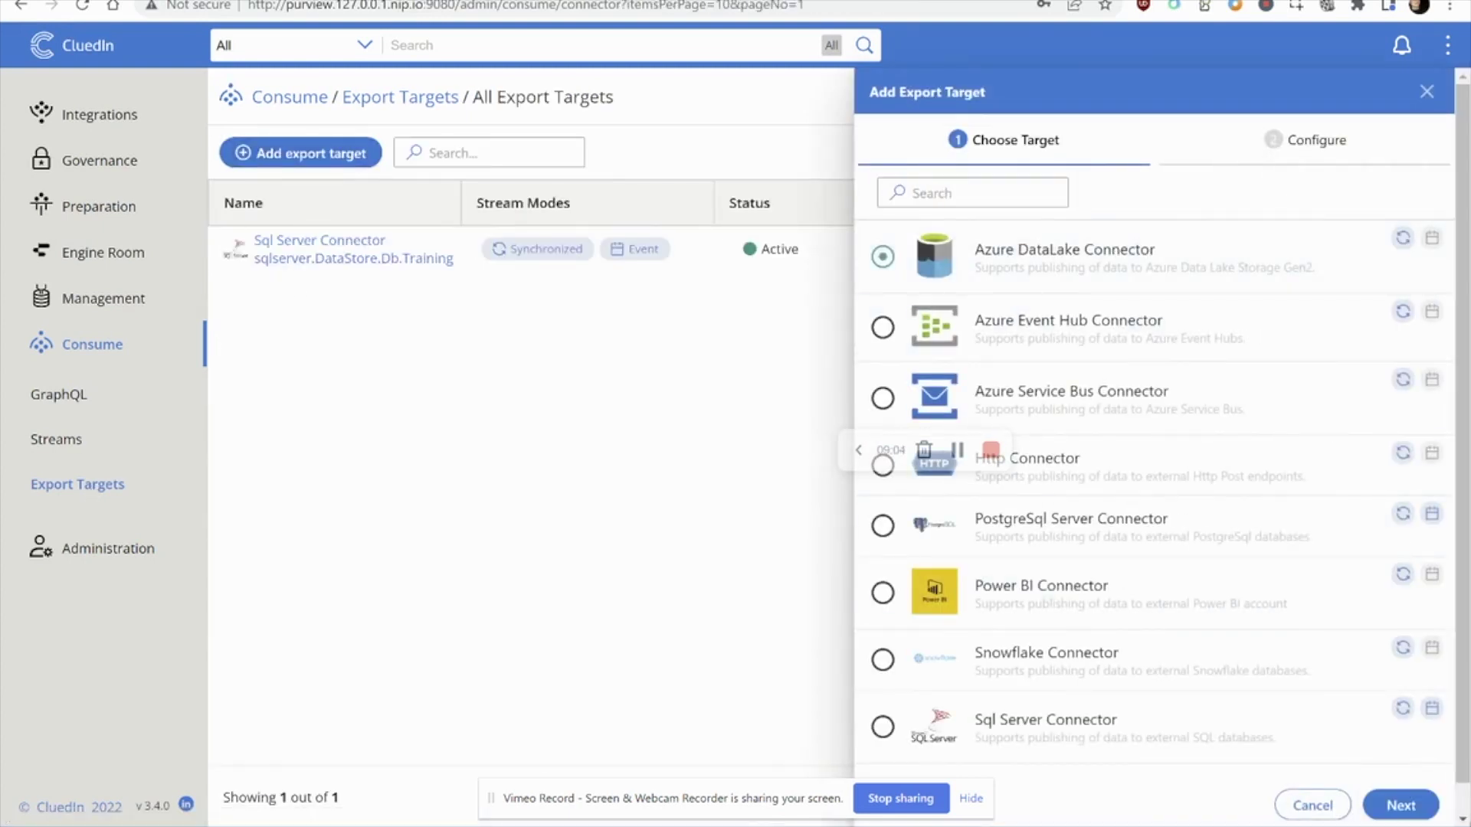
pyautogui.click(1420, 806)
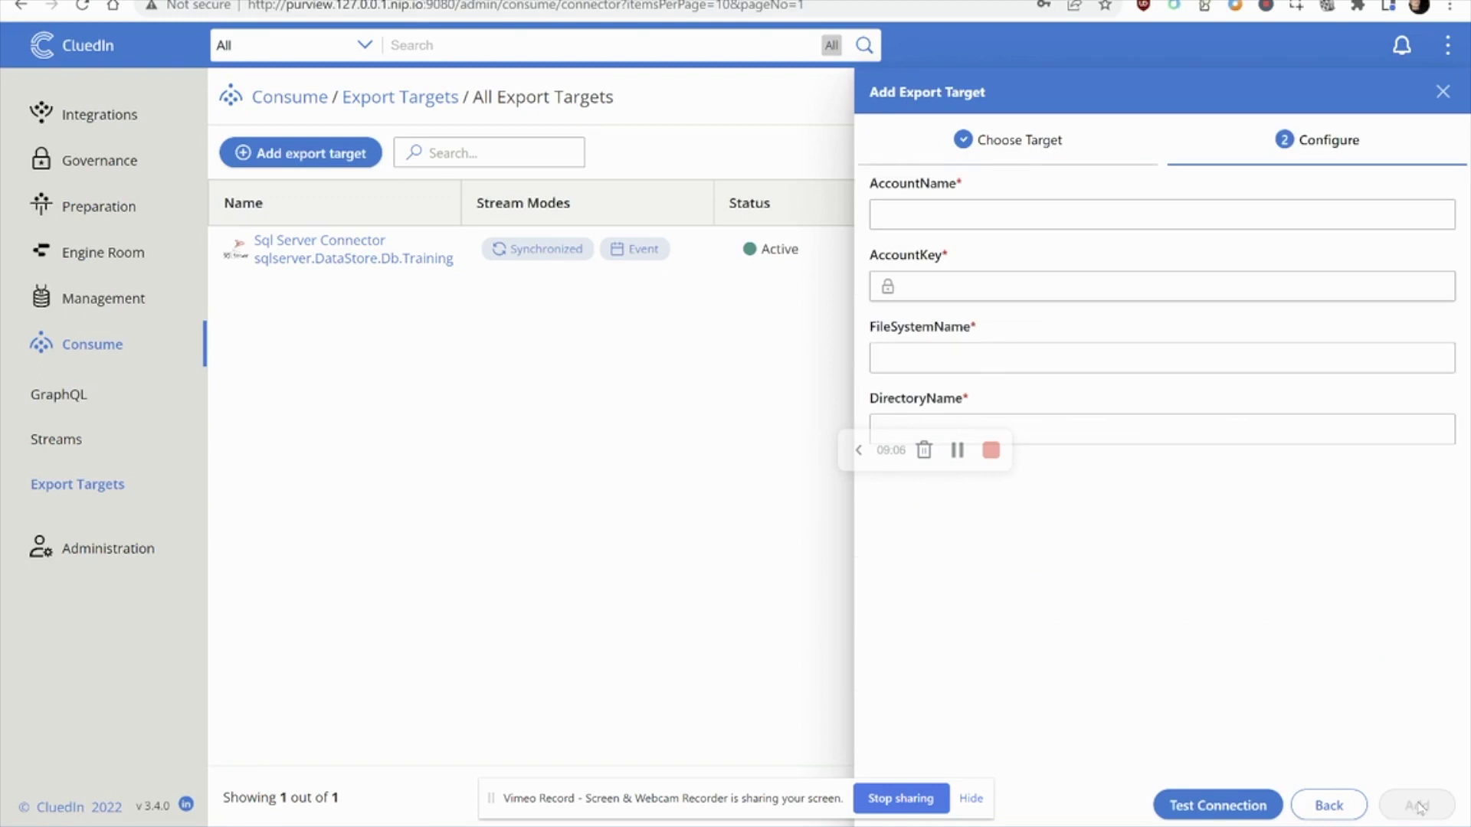
pyautogui.click(961, 284)
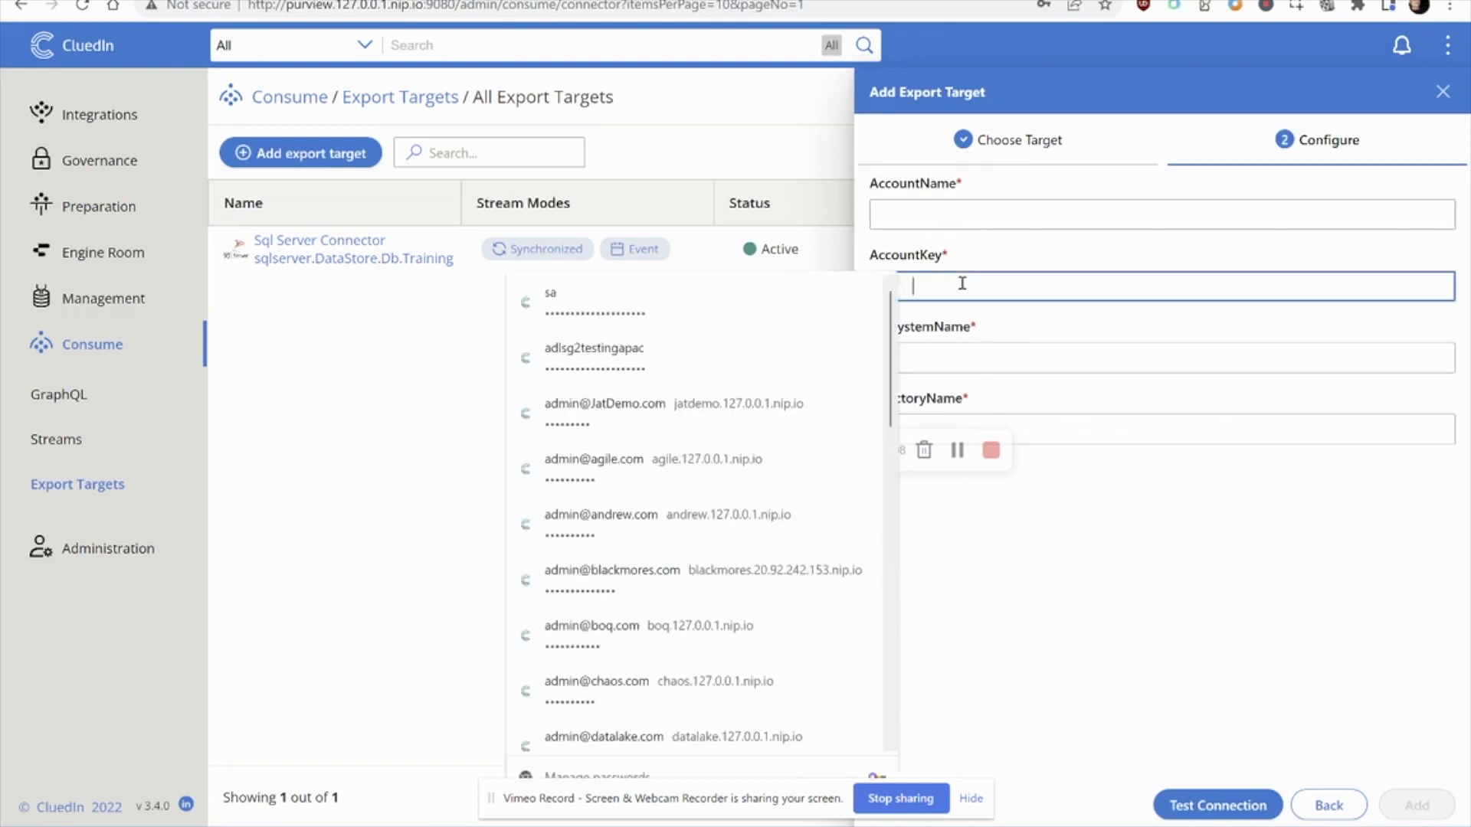
pyautogui.click(705, 361)
# Set FileSystemName apacfilesystem and DirectoryName mastered, test the connection, and add the target.
pyautogui.click(1019, 352)
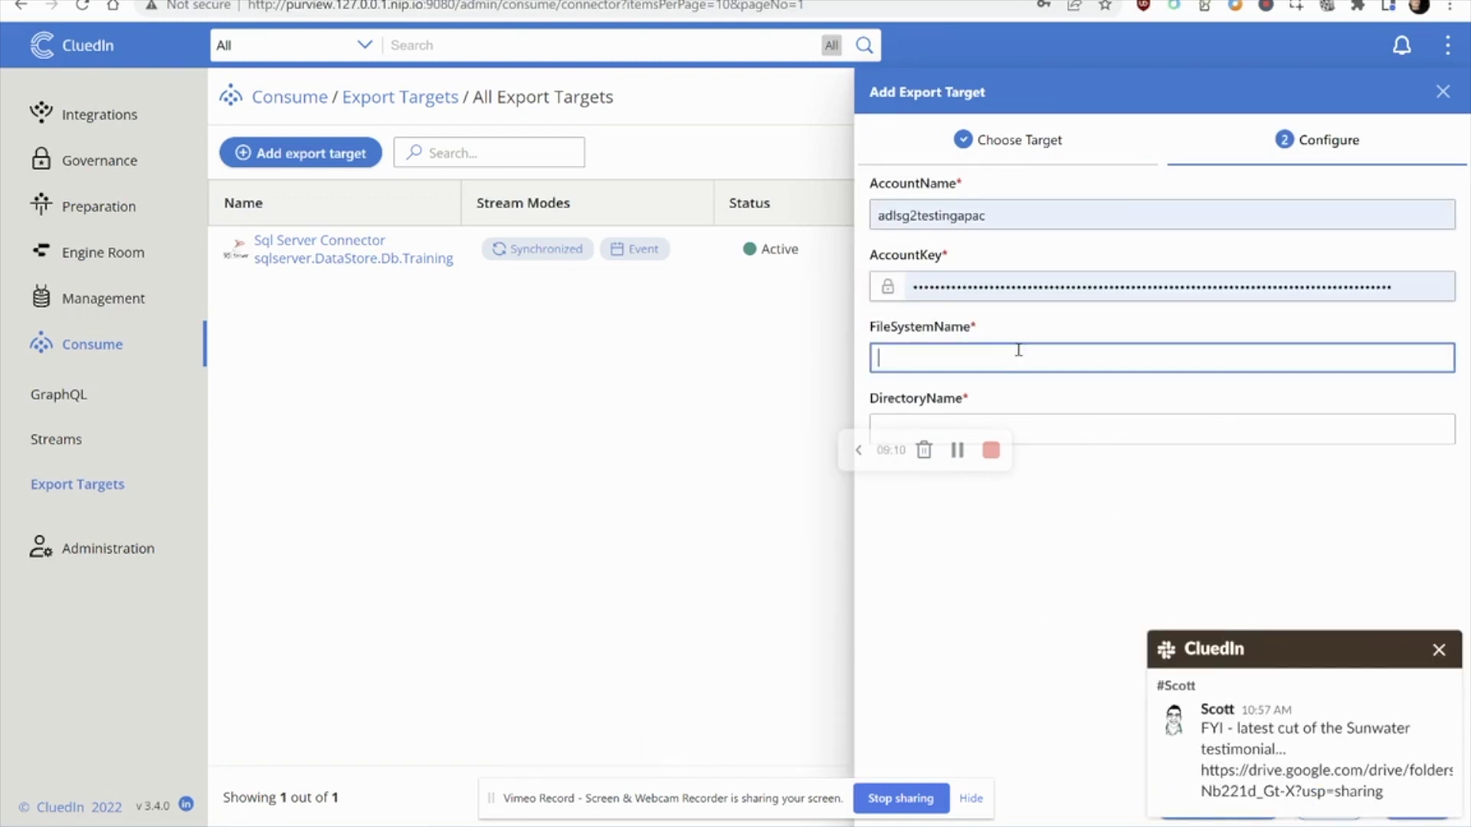
pyautogui.write('apacfilesystem')
pyautogui.press('Tab')
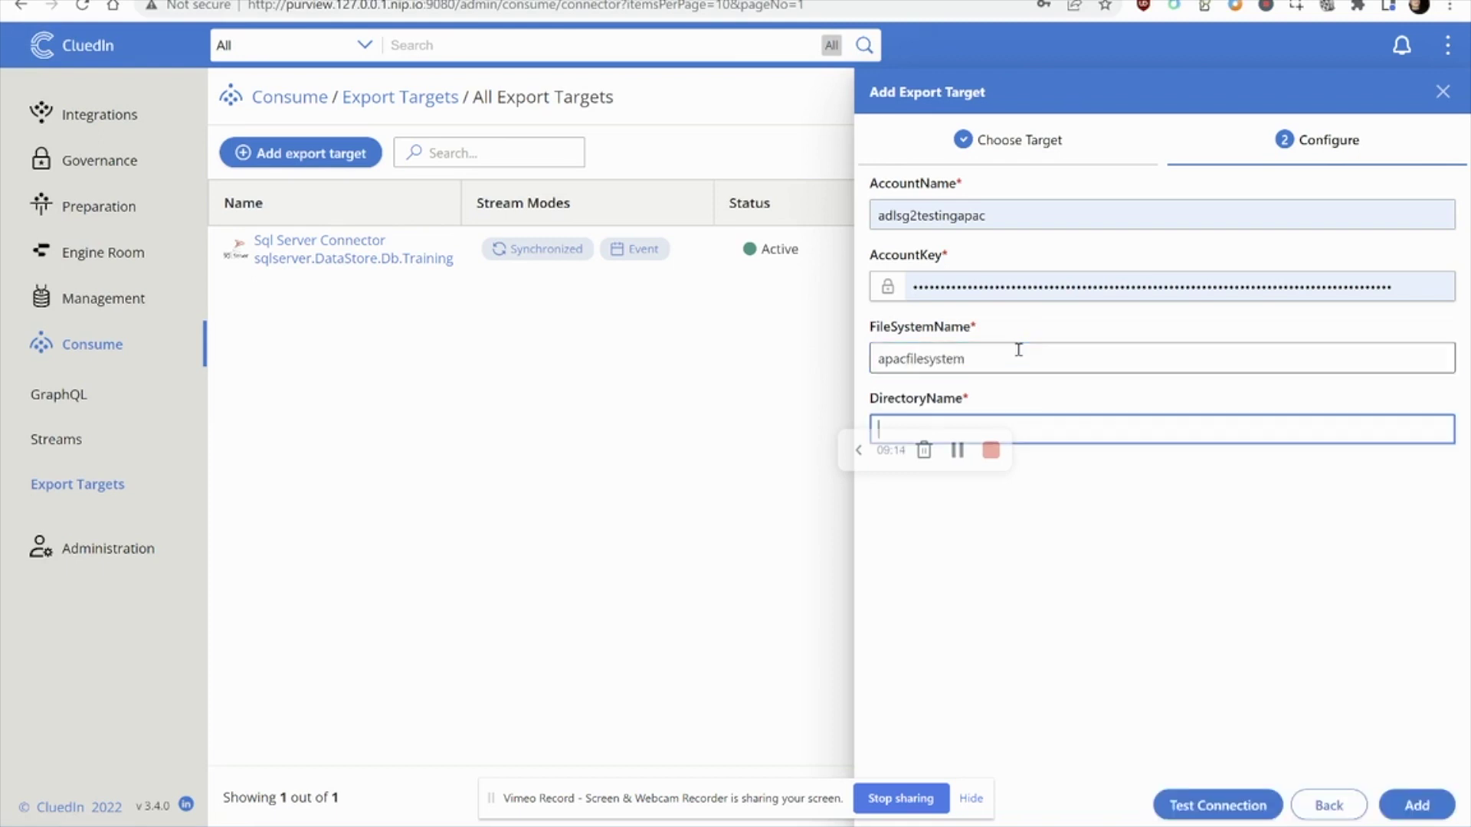
pyautogui.write('mastered')
pyautogui.click(1231, 807)
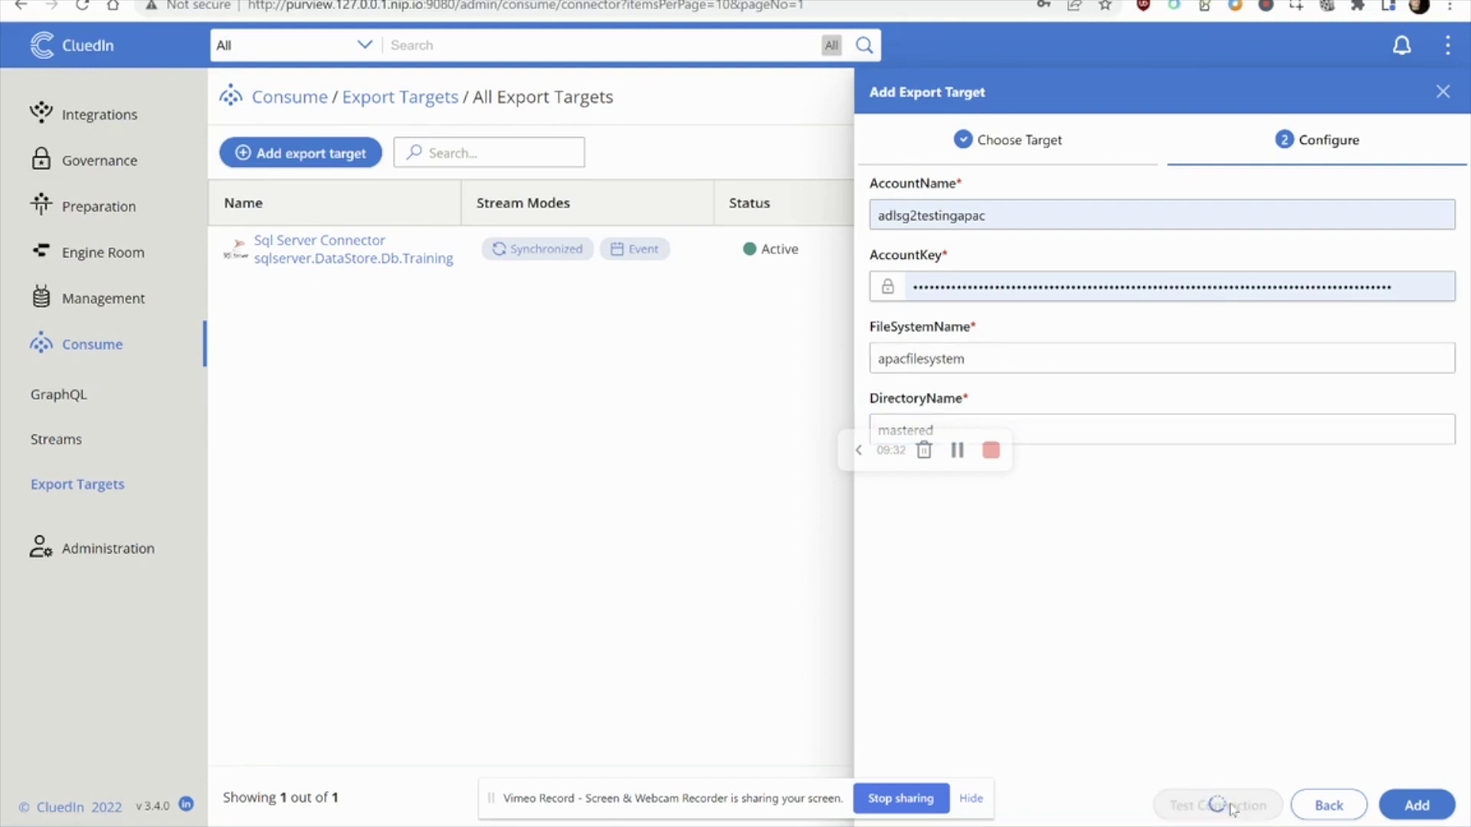
pyautogui.moveTo(984, 808)
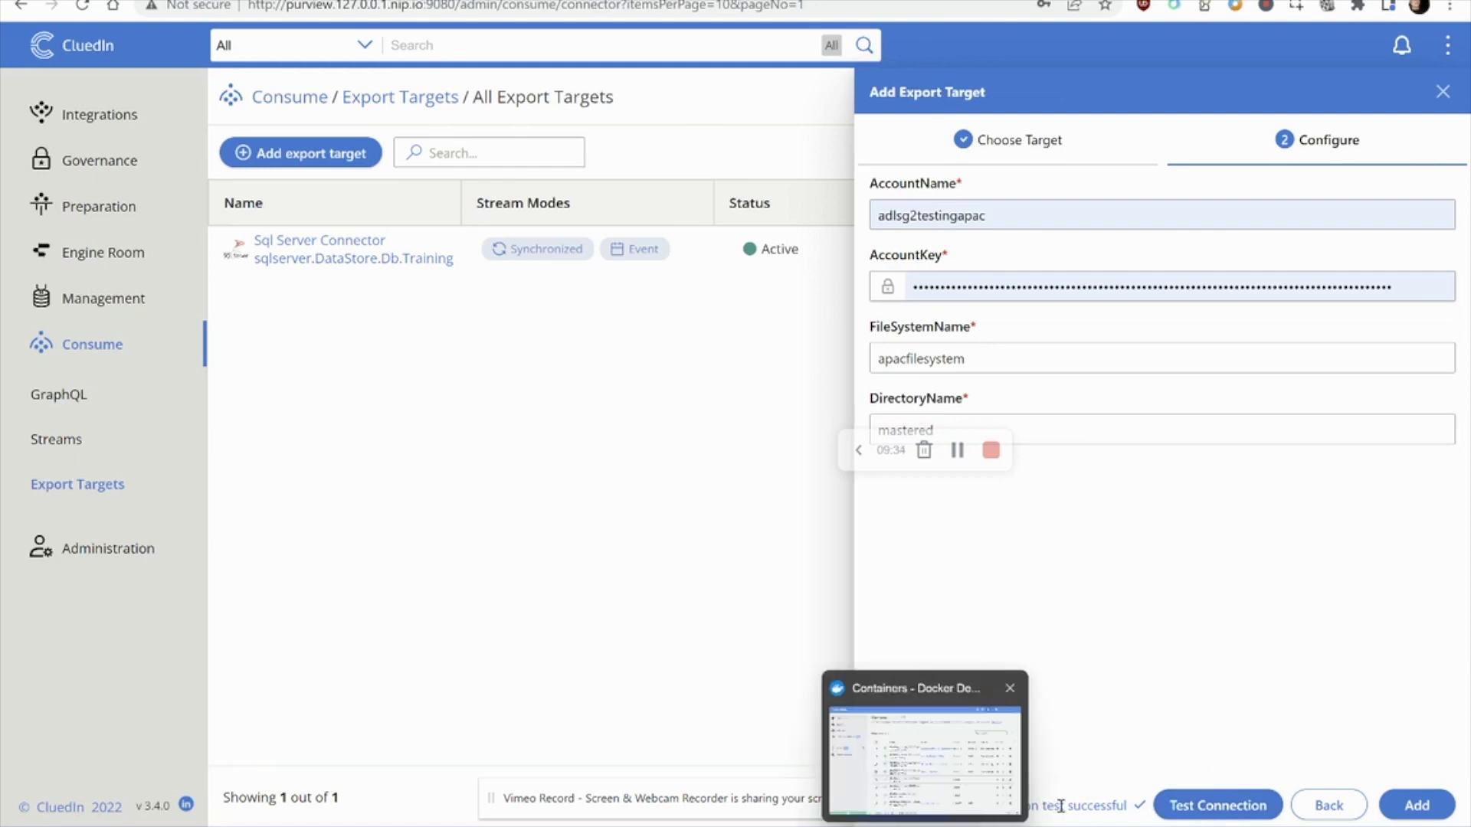
pyautogui.click(1416, 805)
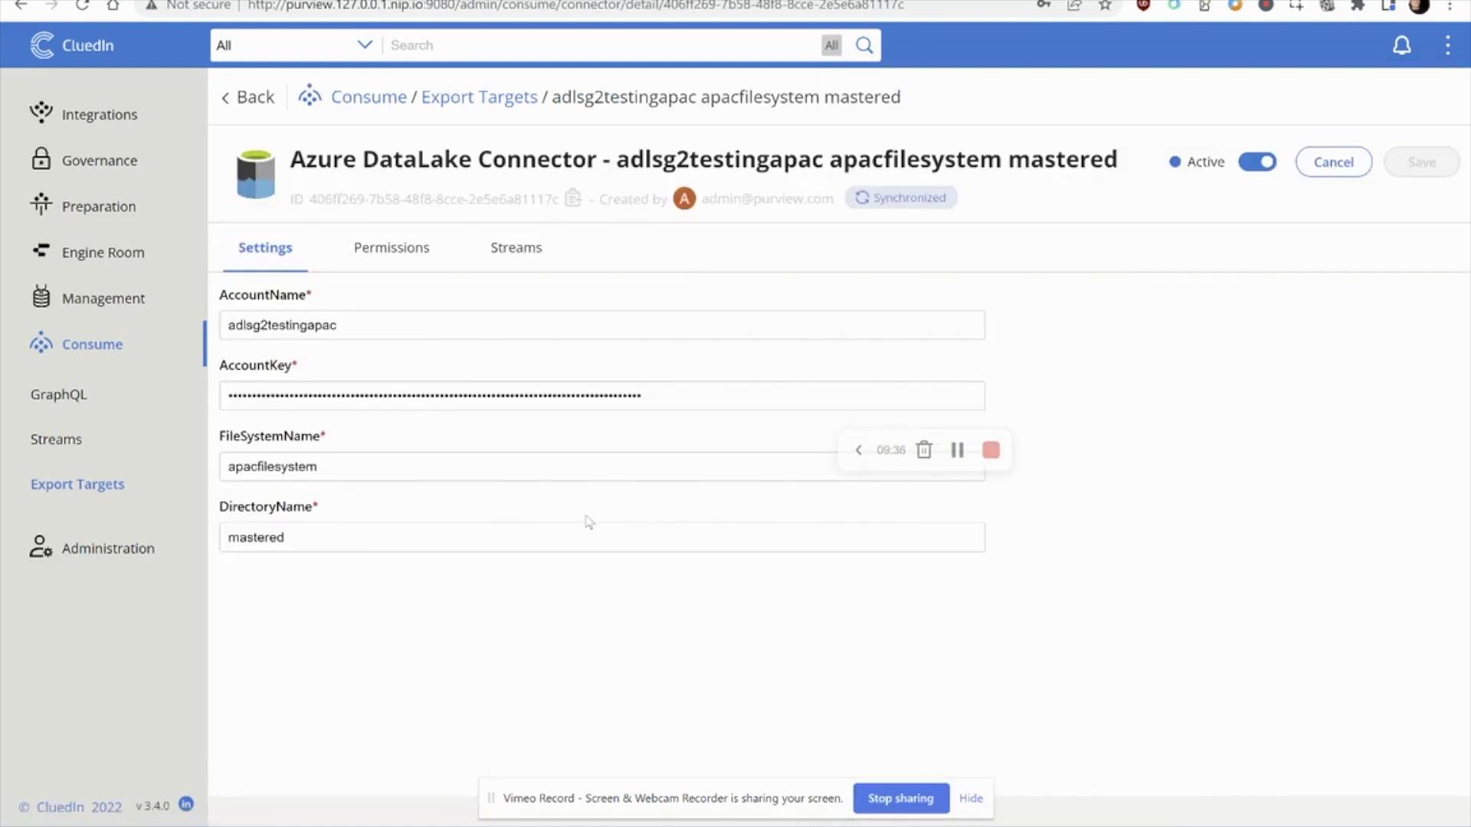
pyautogui.click(75, 438)
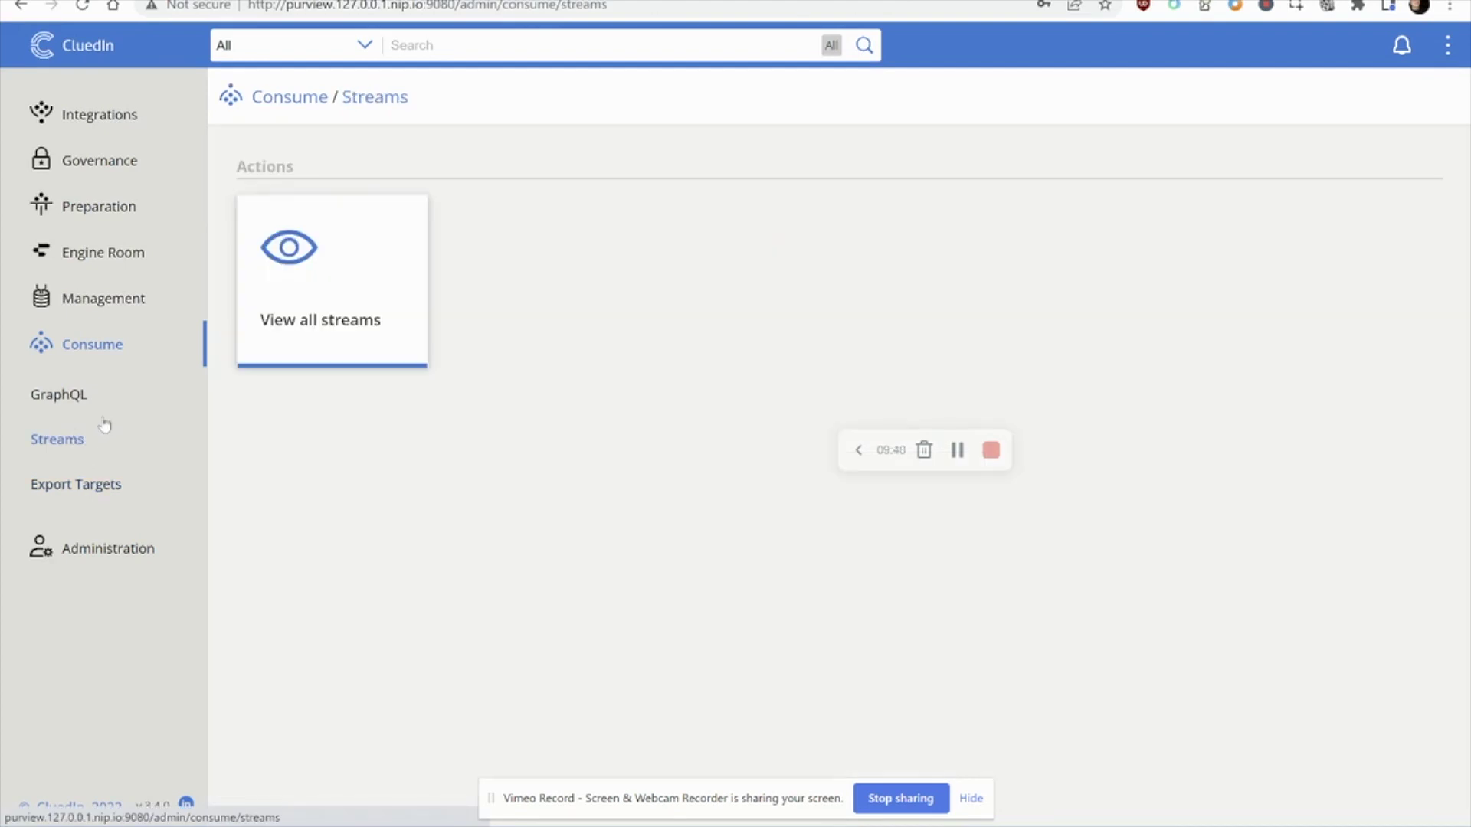
# Create a new stream named Person.
pyautogui.click(331, 253)
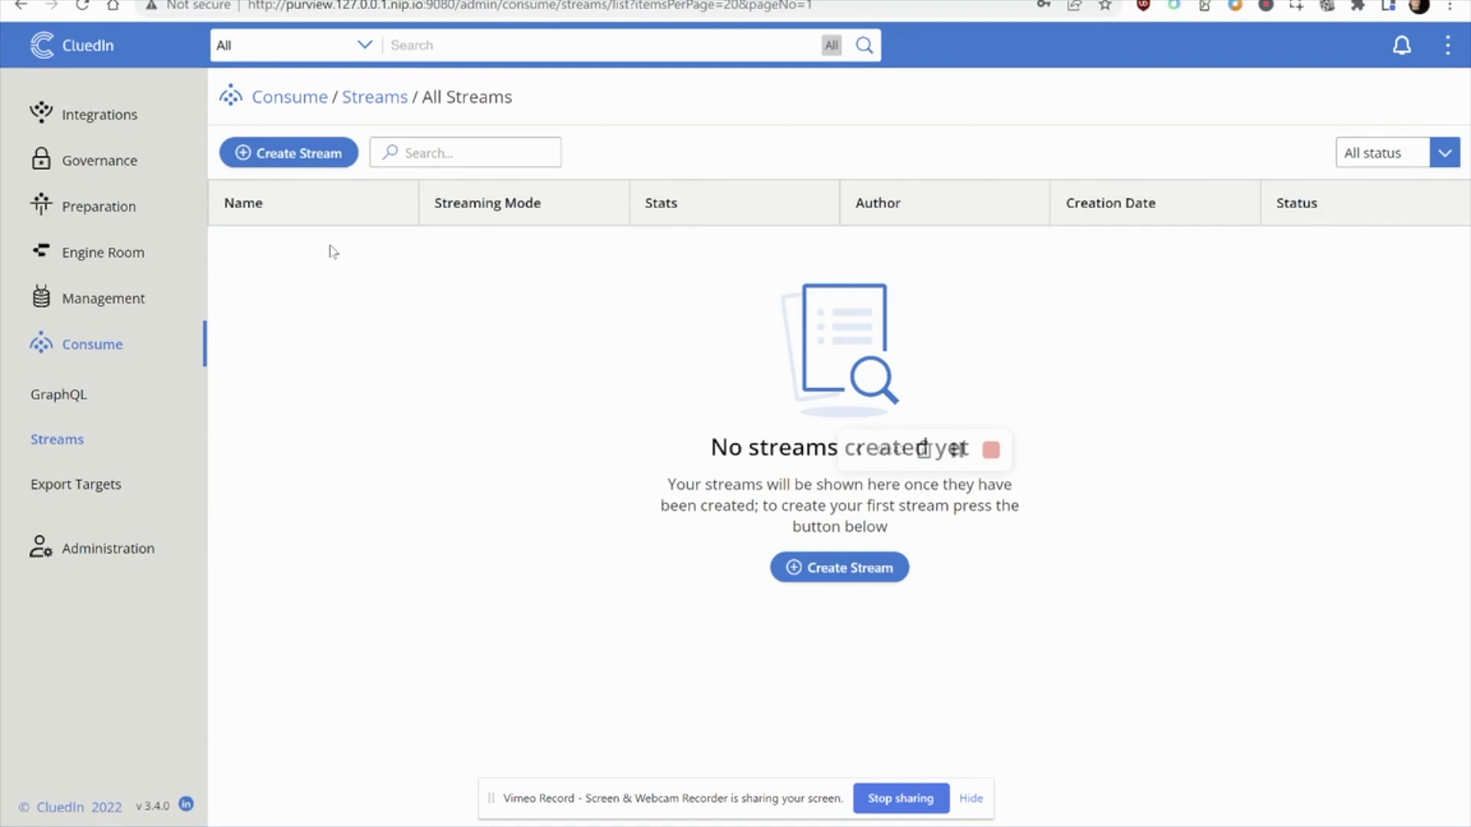
pyautogui.click(287, 157)
pyautogui.write('Person')
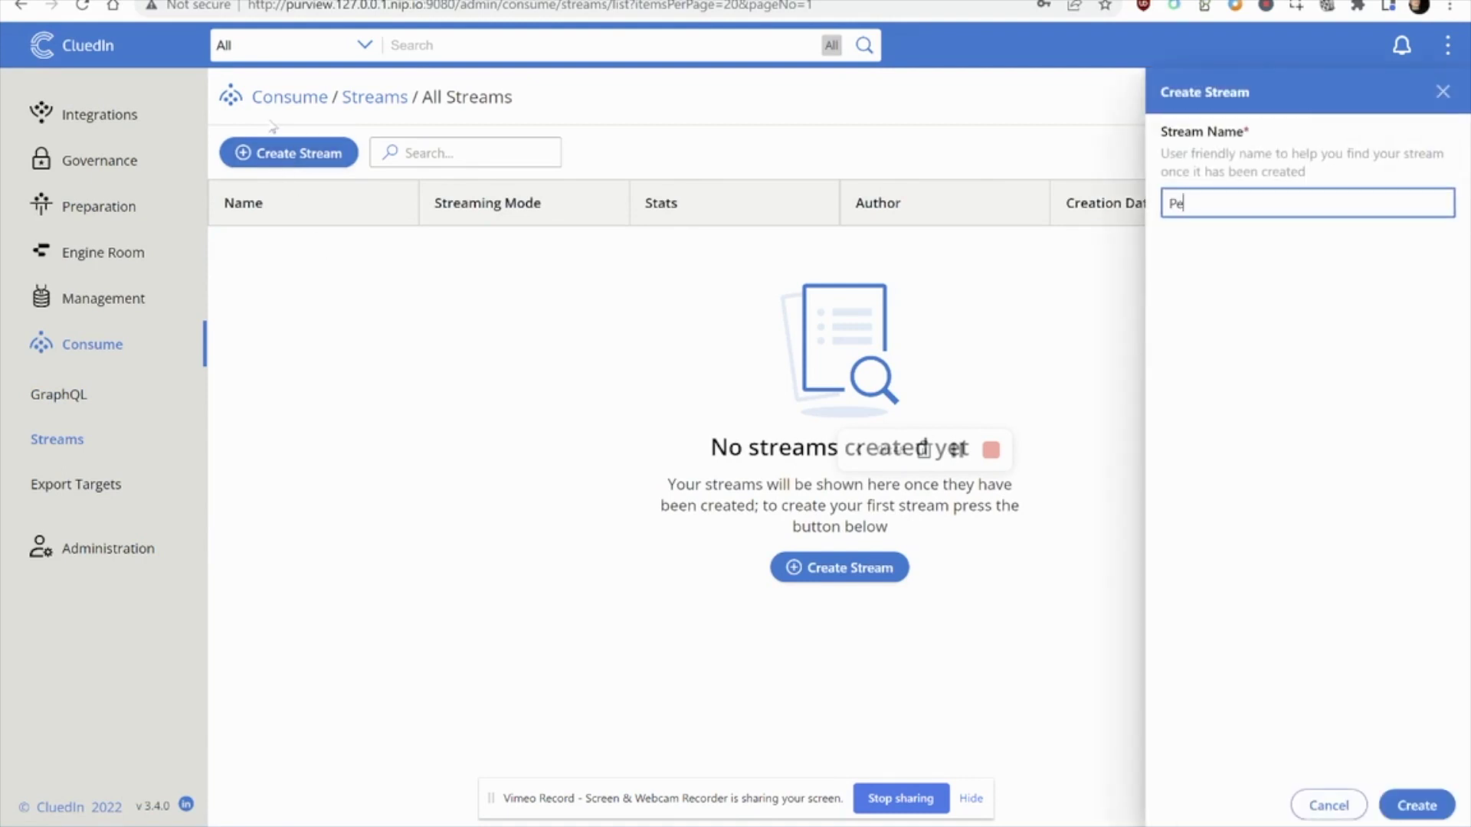
pyautogui.click(1416, 806)
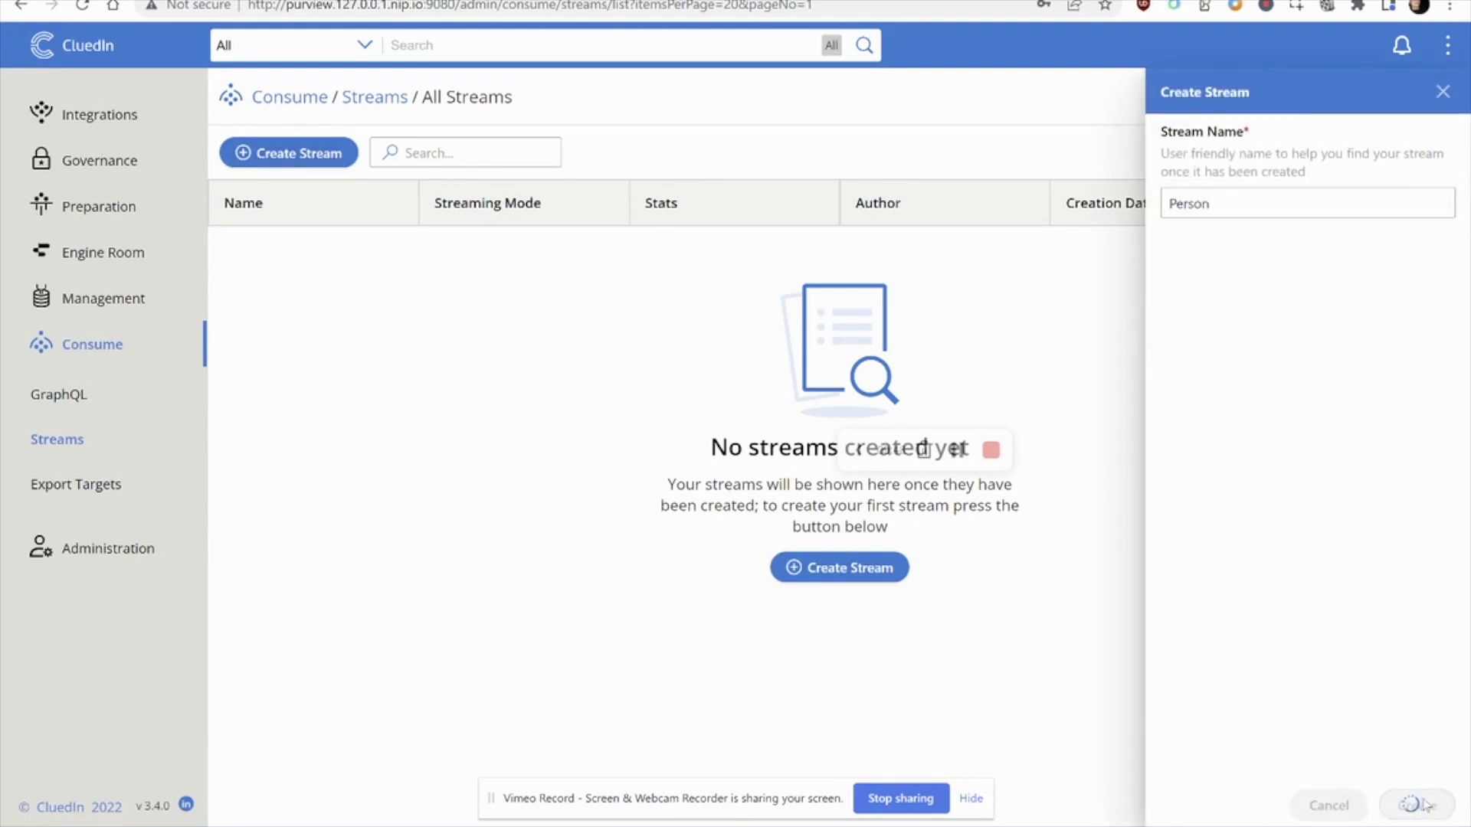
# Add a Property filter EntityType Equals /Person and save the stream.
pyautogui.click(330, 478)
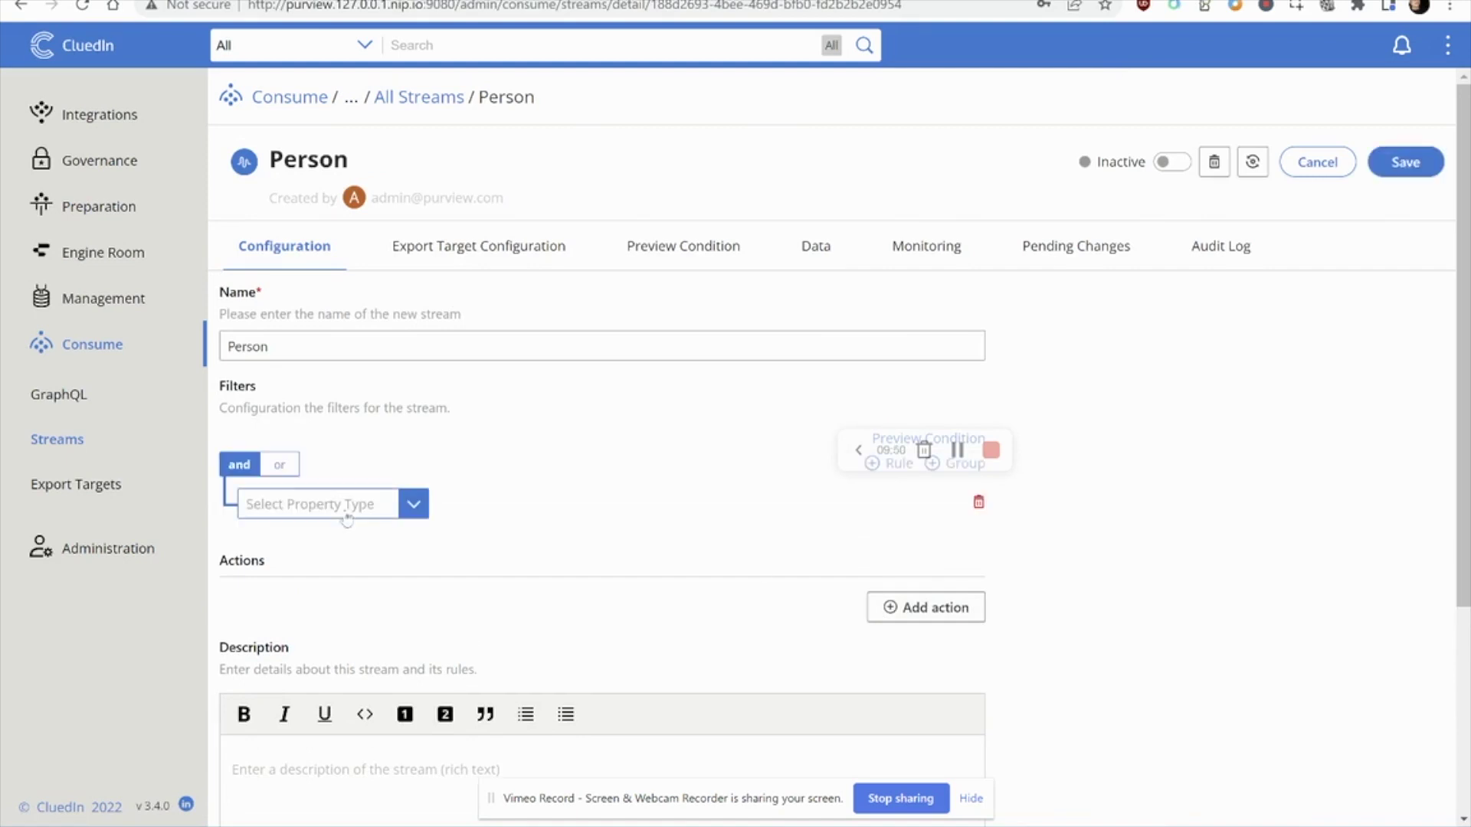
pyautogui.click(348, 510)
pyautogui.click(335, 568)
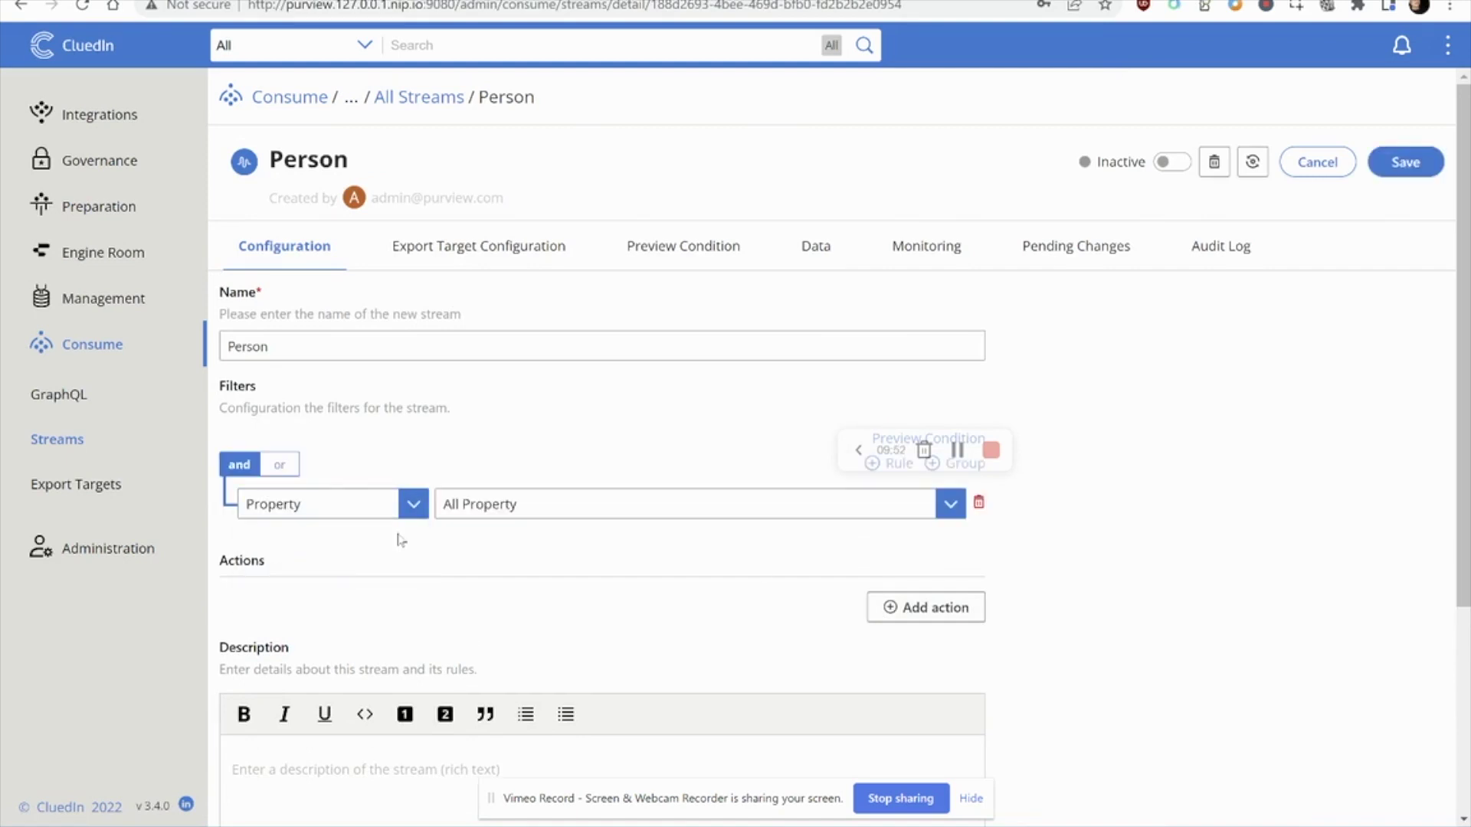
pyautogui.click(482, 507)
pyautogui.click(475, 702)
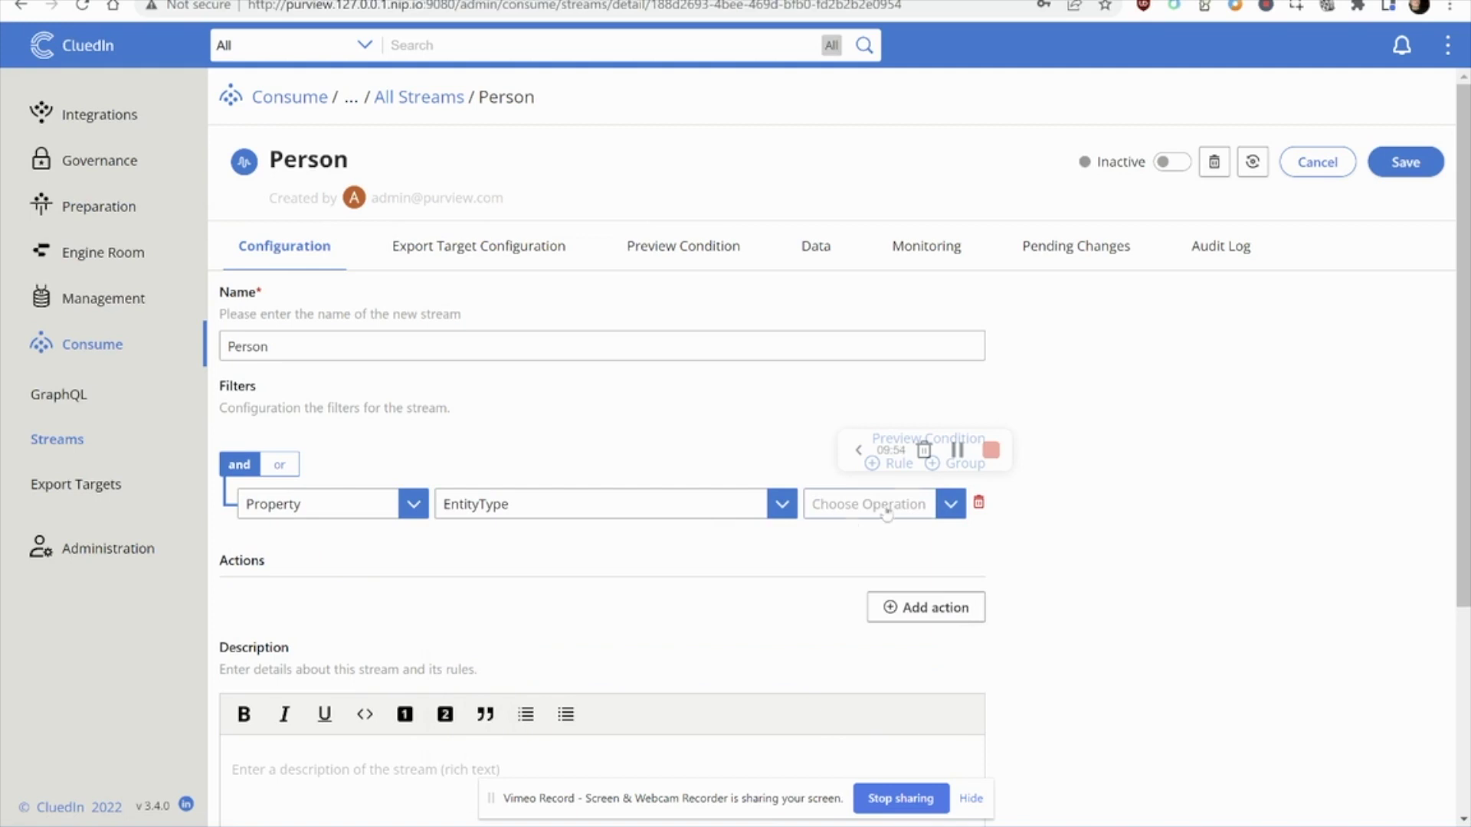
pyautogui.click(824, 505)
pyautogui.click(835, 637)
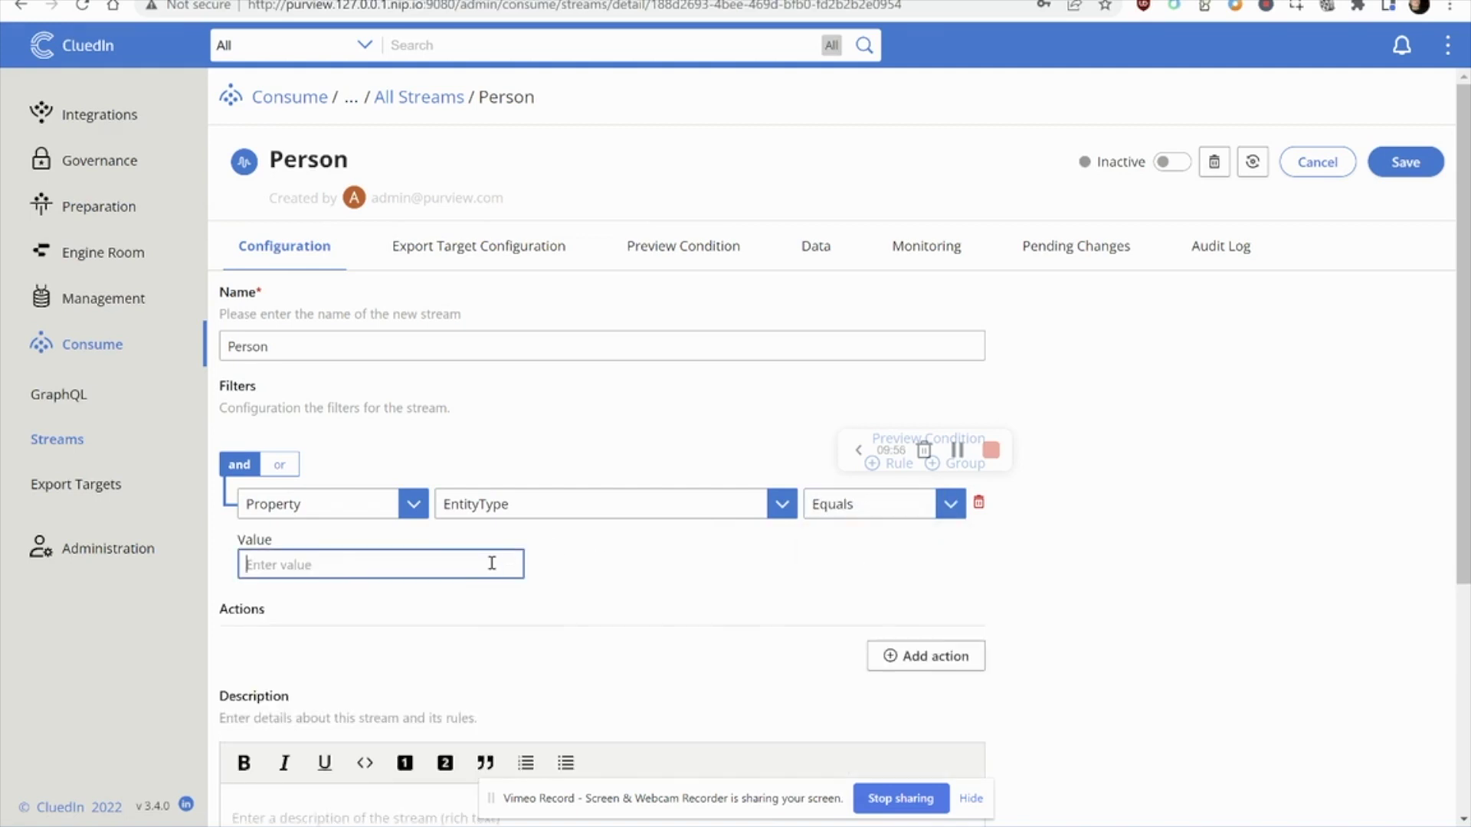
pyautogui.write('/Person')
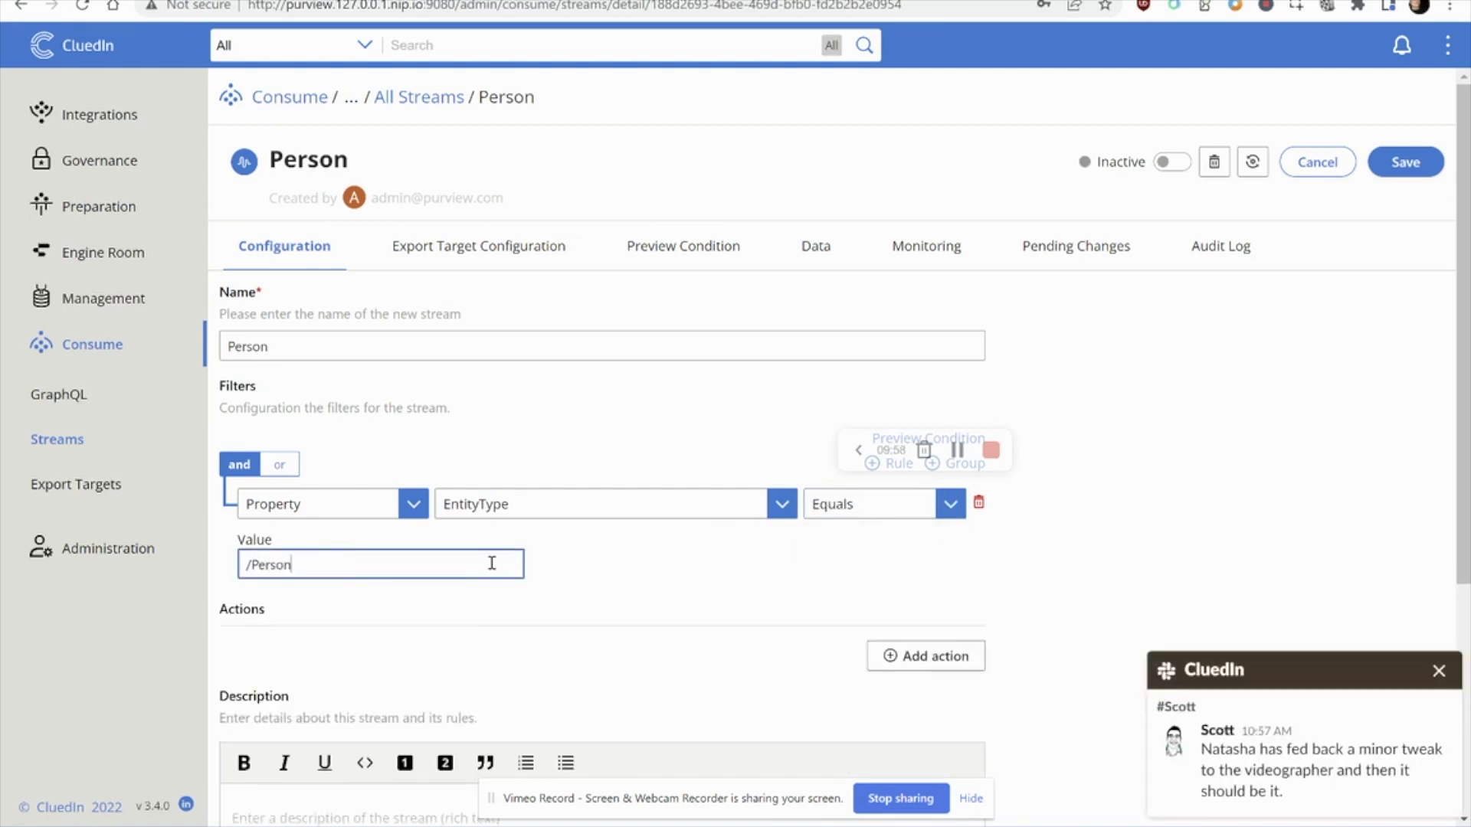
pyautogui.click(1406, 163)
pyautogui.click(778, 521)
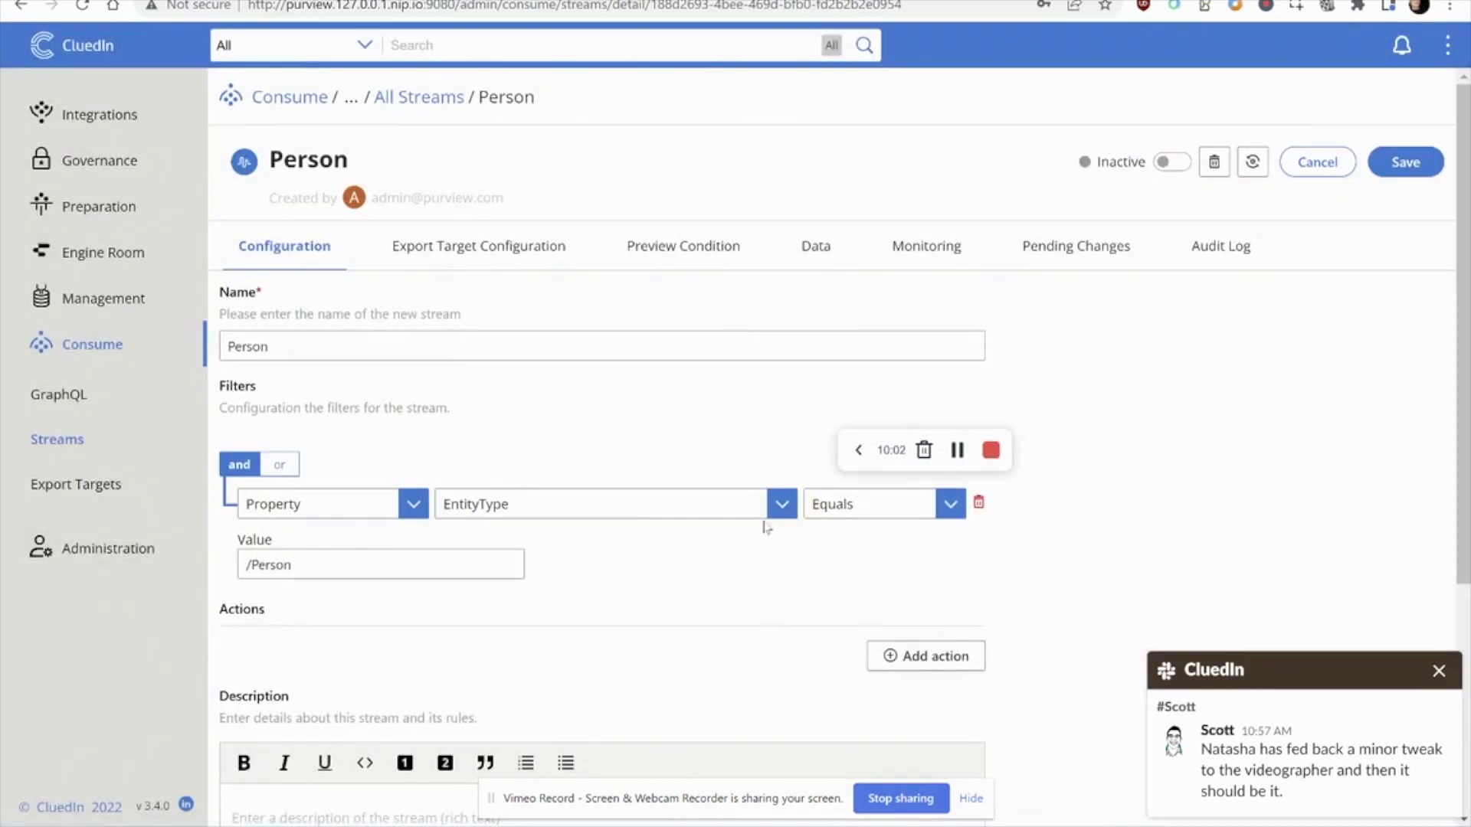
# Select the sqlserver connector in the stream's Export Target Configuration.
pyautogui.click(486, 262)
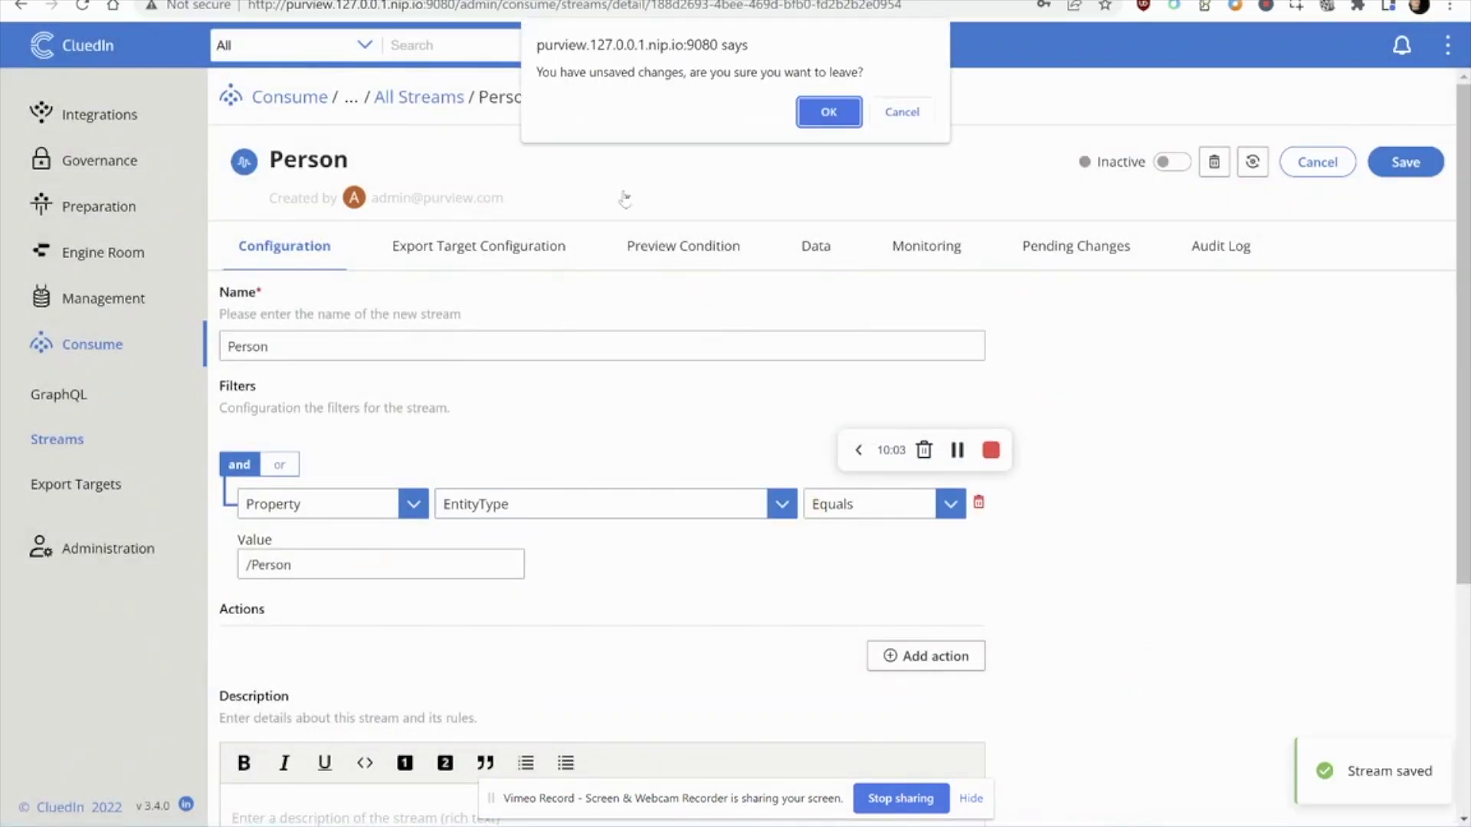
pyautogui.click(838, 113)
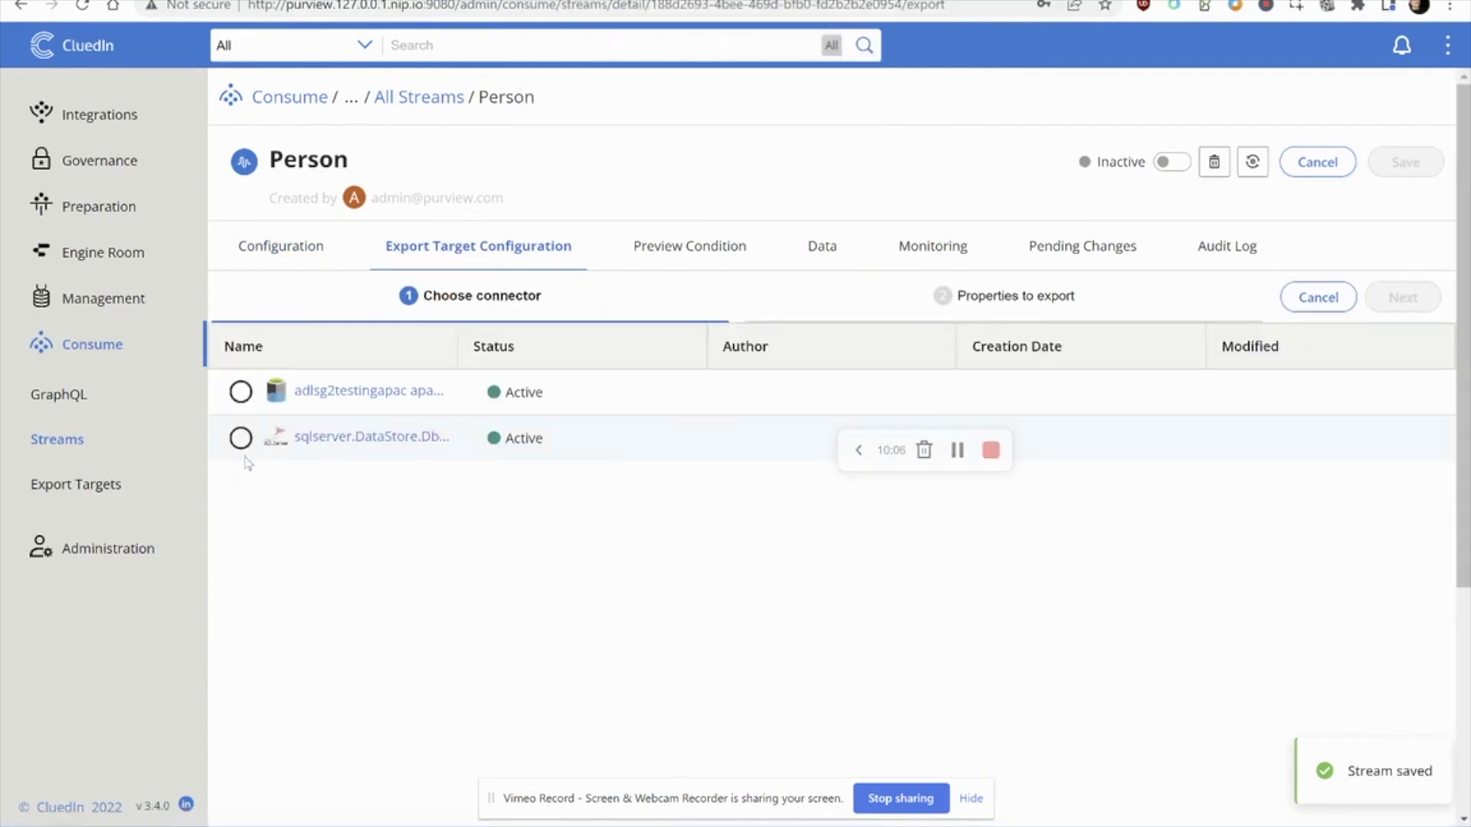
pyautogui.click(243, 442)
pyautogui.click(1417, 298)
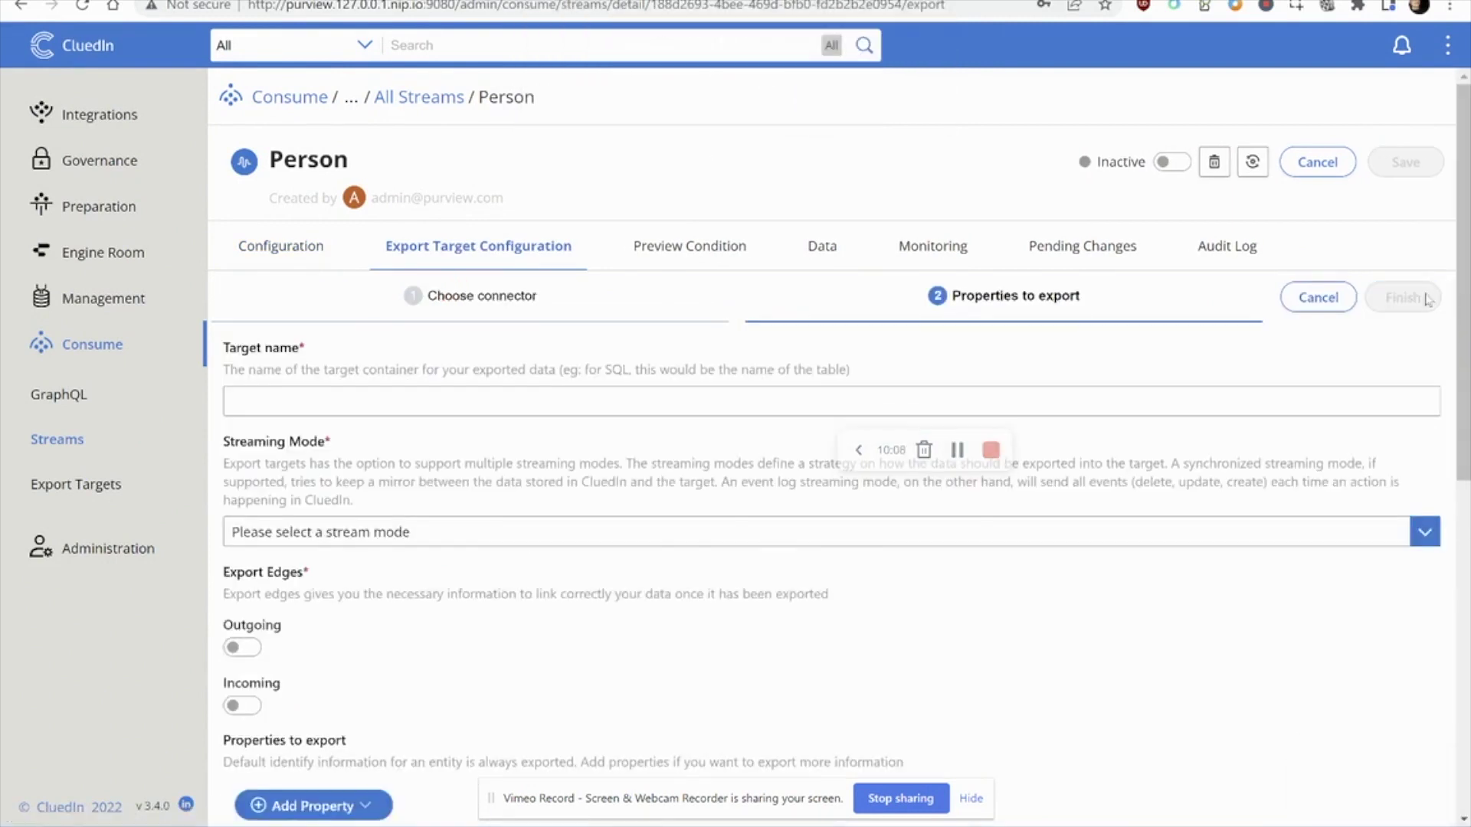
# Name the target Employee, choose Synchronized stream, and close the vocabulary picker without adding properties.
pyautogui.click(805, 402)
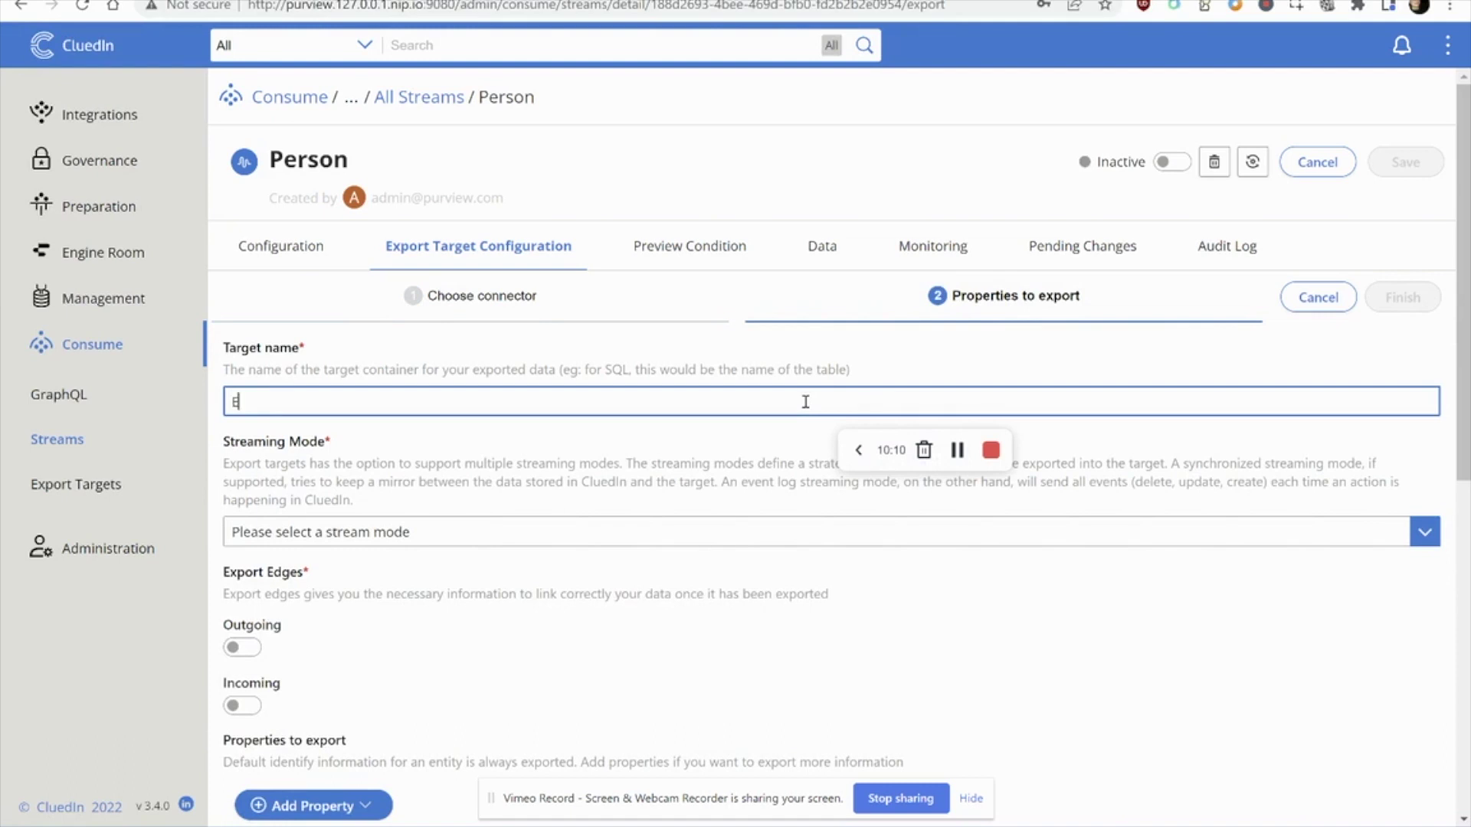
pyautogui.write('Employee')
pyautogui.click(389, 538)
pyautogui.click(392, 598)
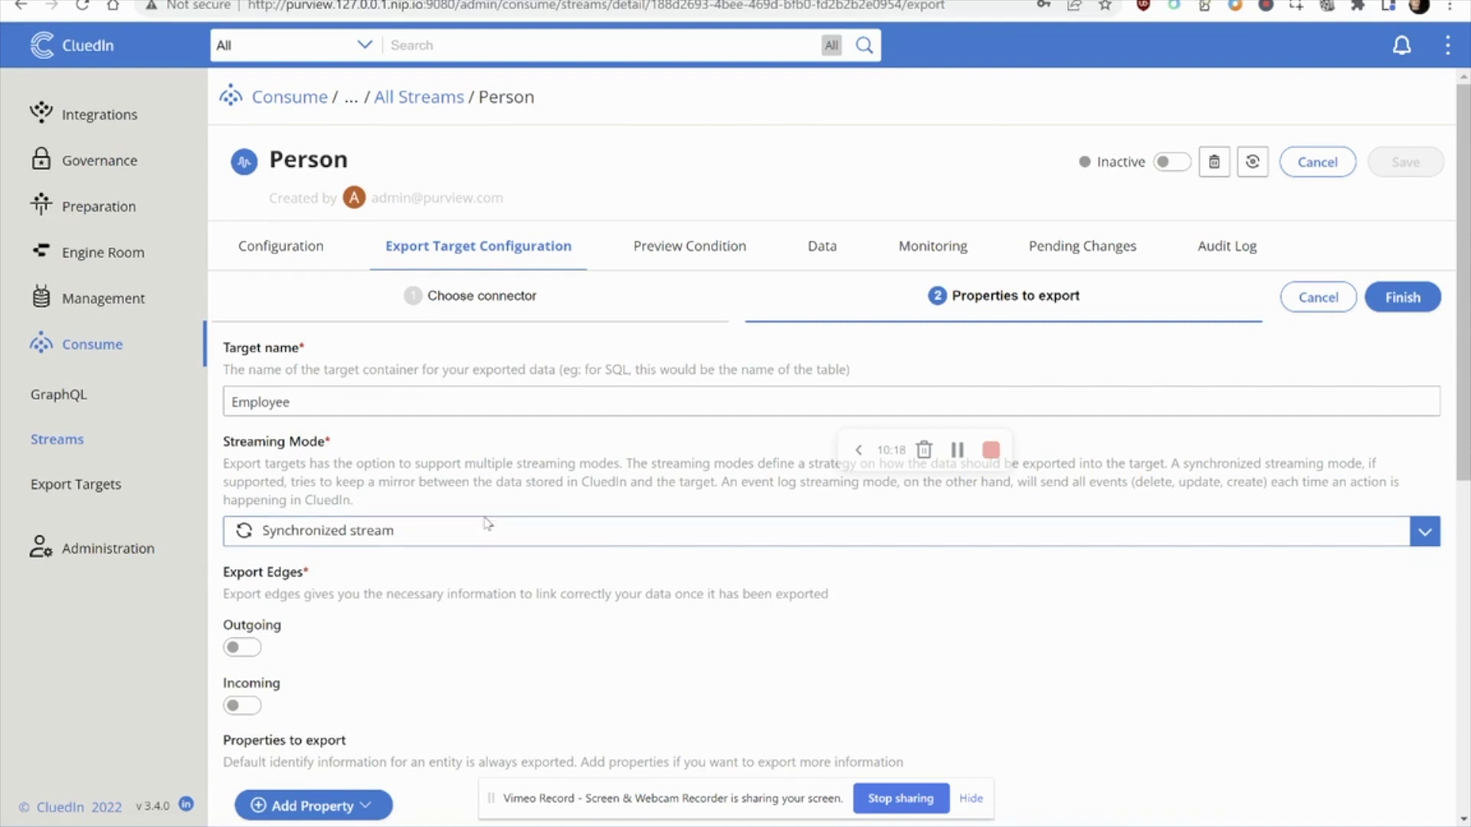
pyautogui.scroll(-4, 489, 628)
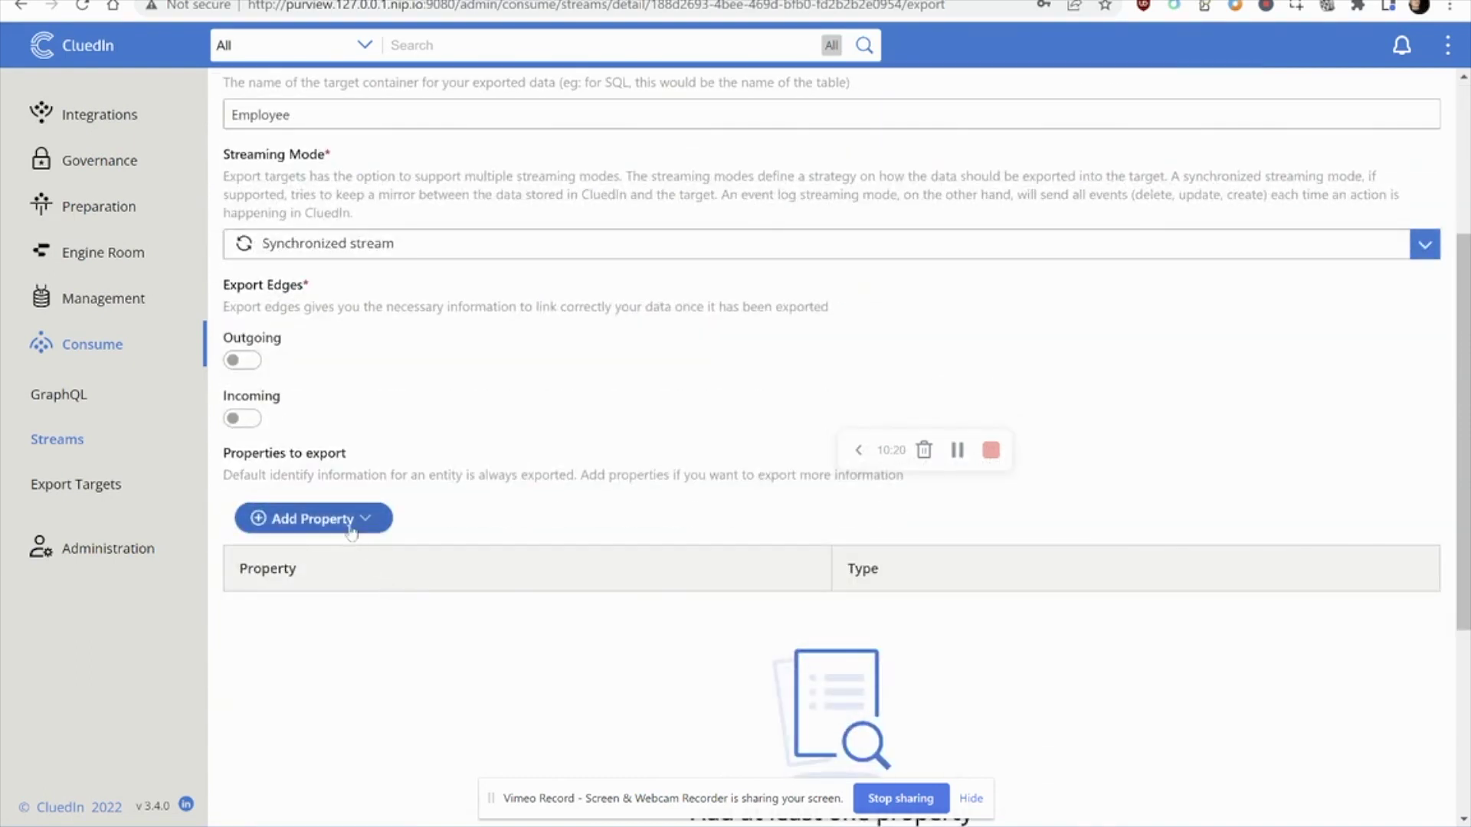
pyautogui.click(352, 521)
pyautogui.click(349, 586)
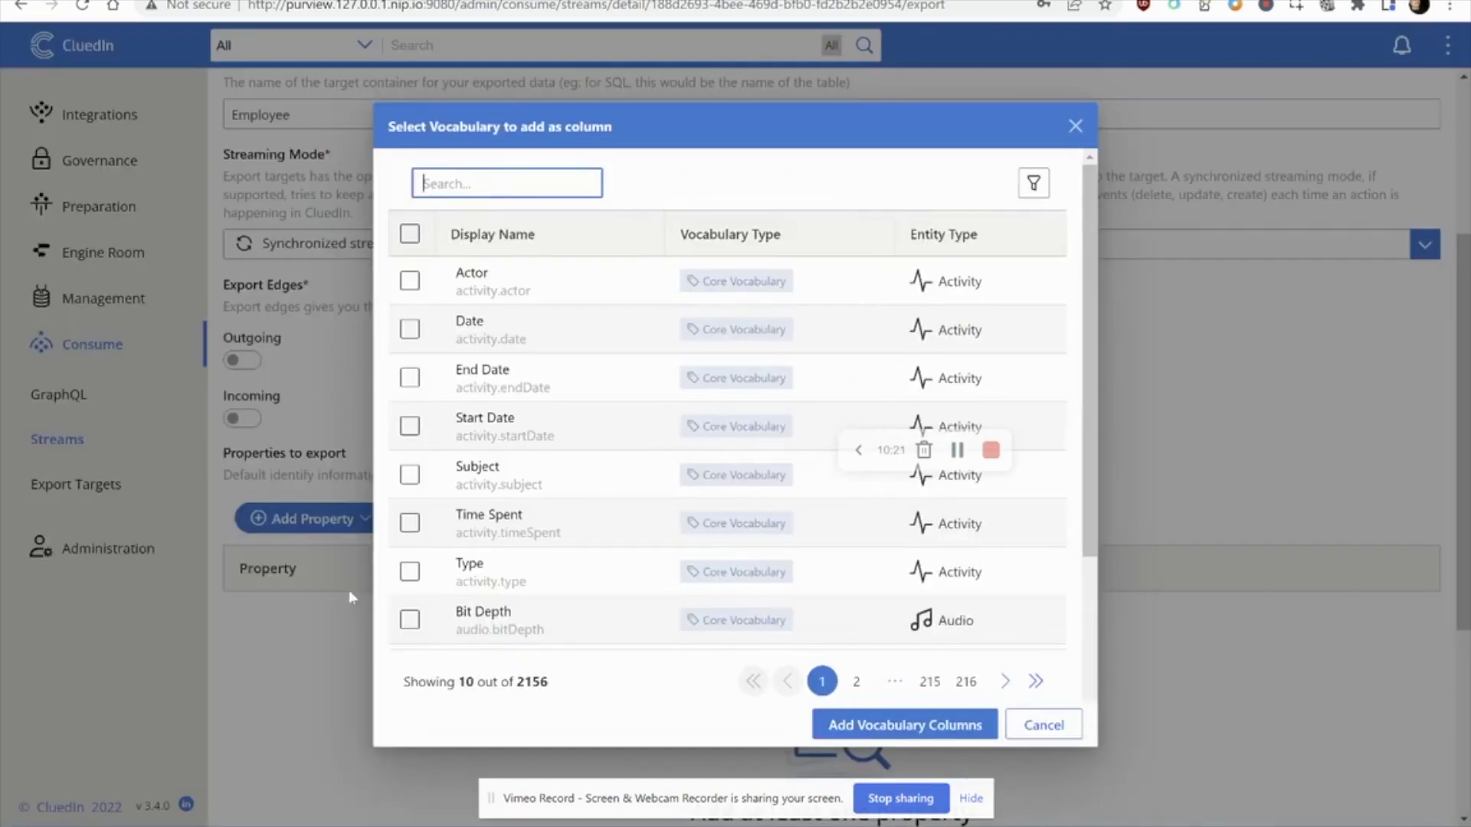
pyautogui.click(1044, 726)
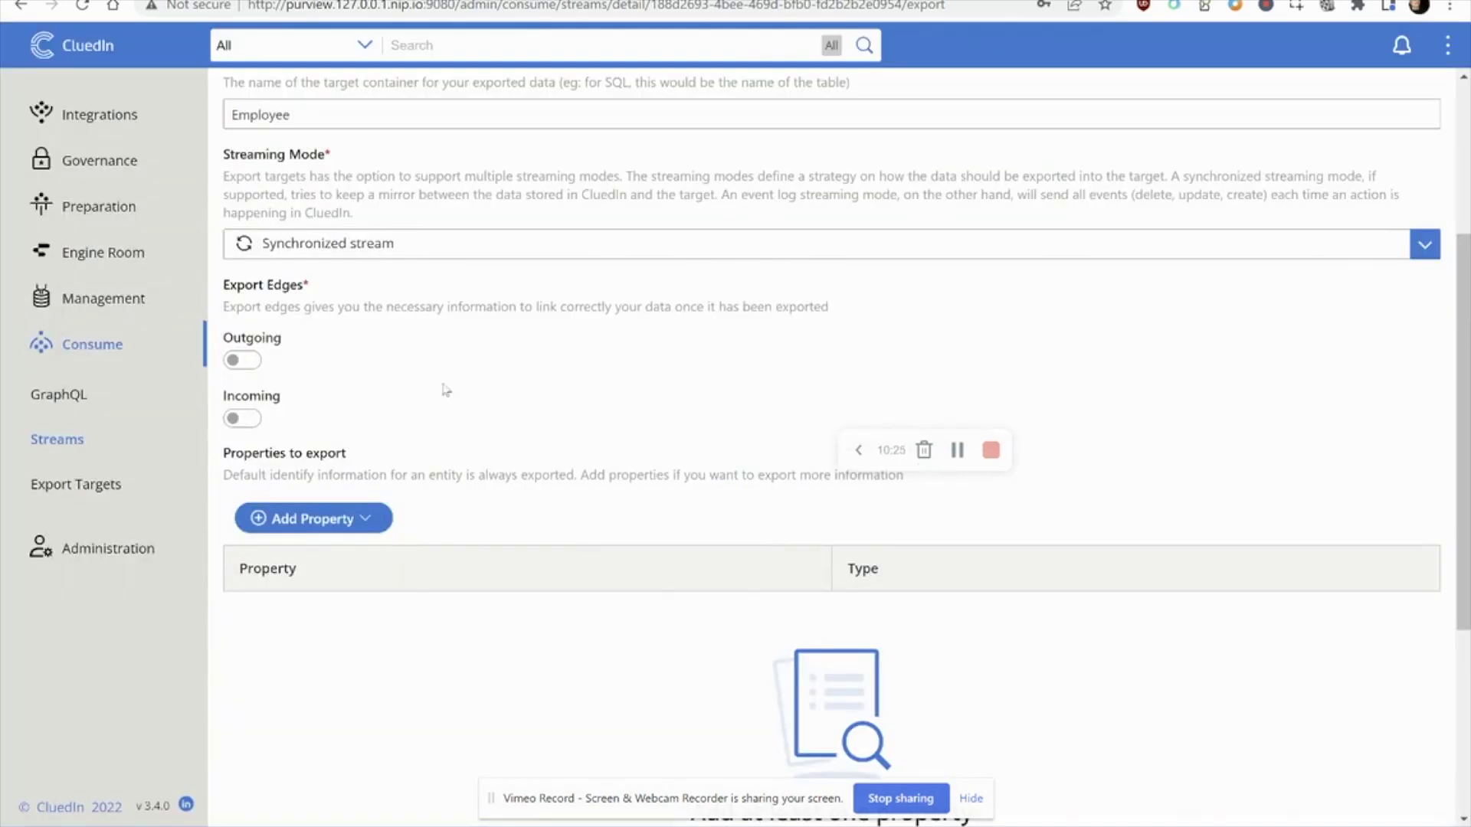
pyautogui.scroll(4, 515, 325)
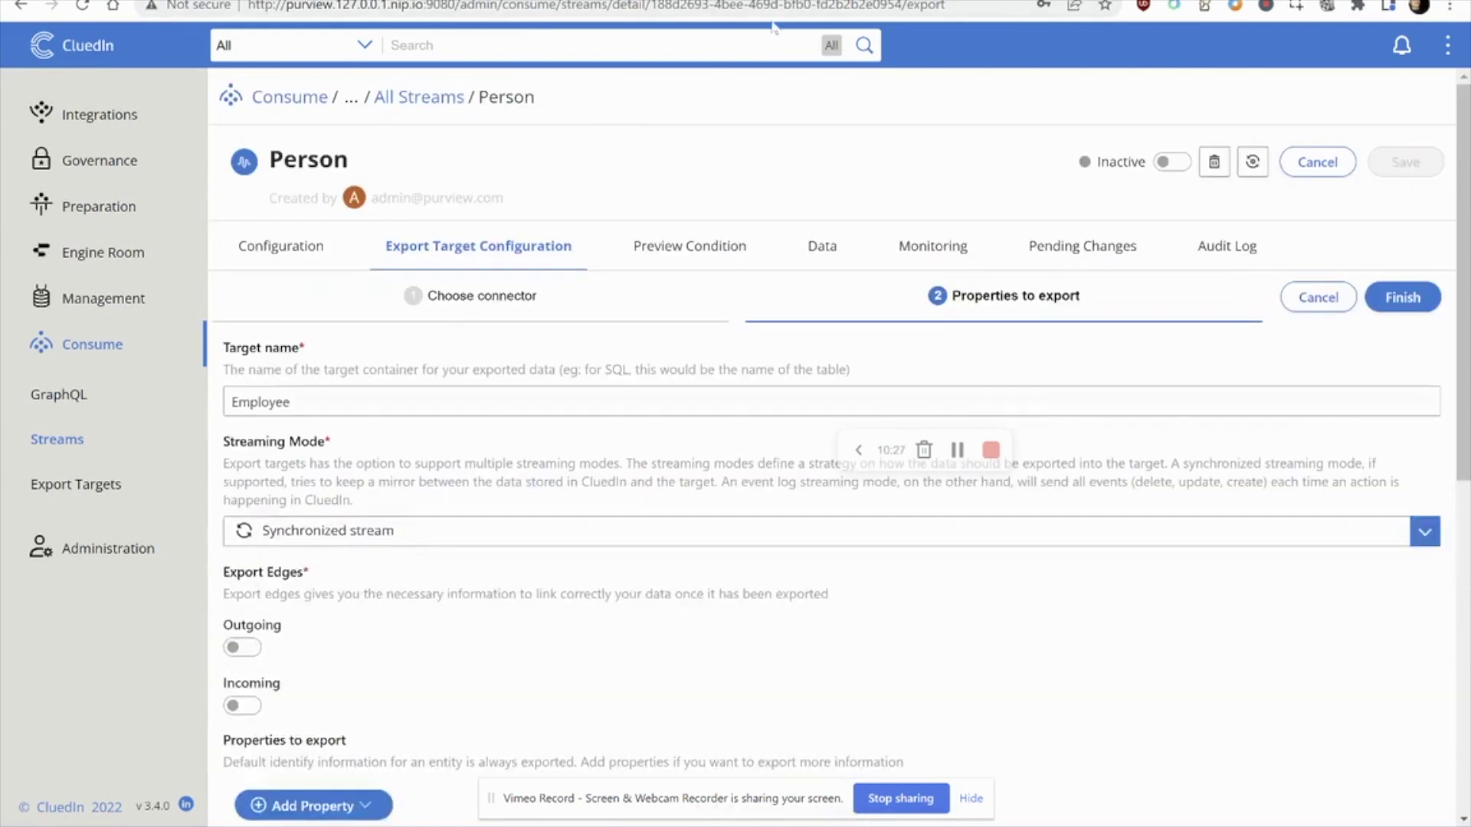
# After reloading, pick the sqlserver connector with target name Employee and Synchronized stream mode.
pyautogui.click(82, 10)
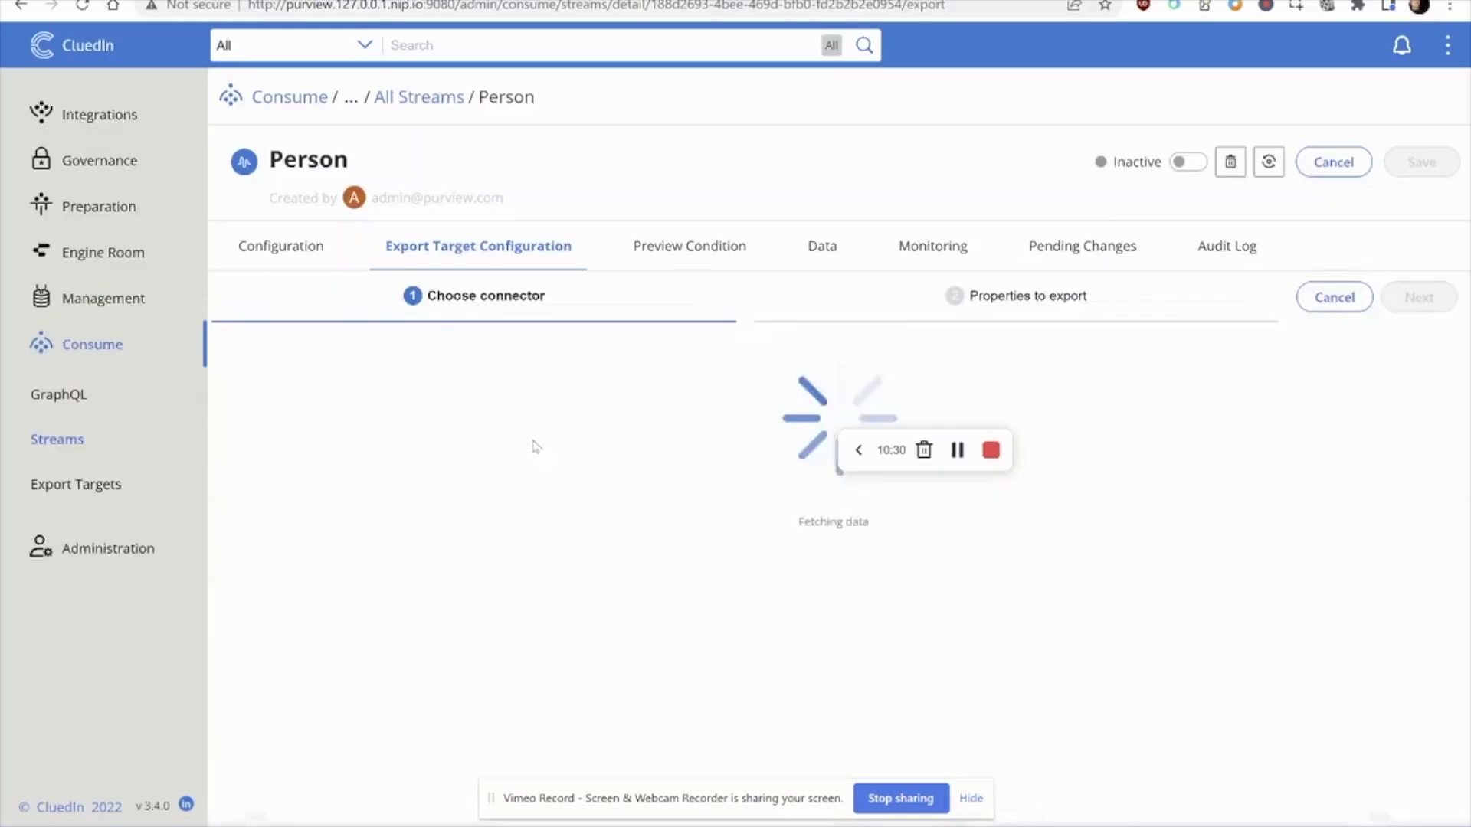
pyautogui.click(240, 437)
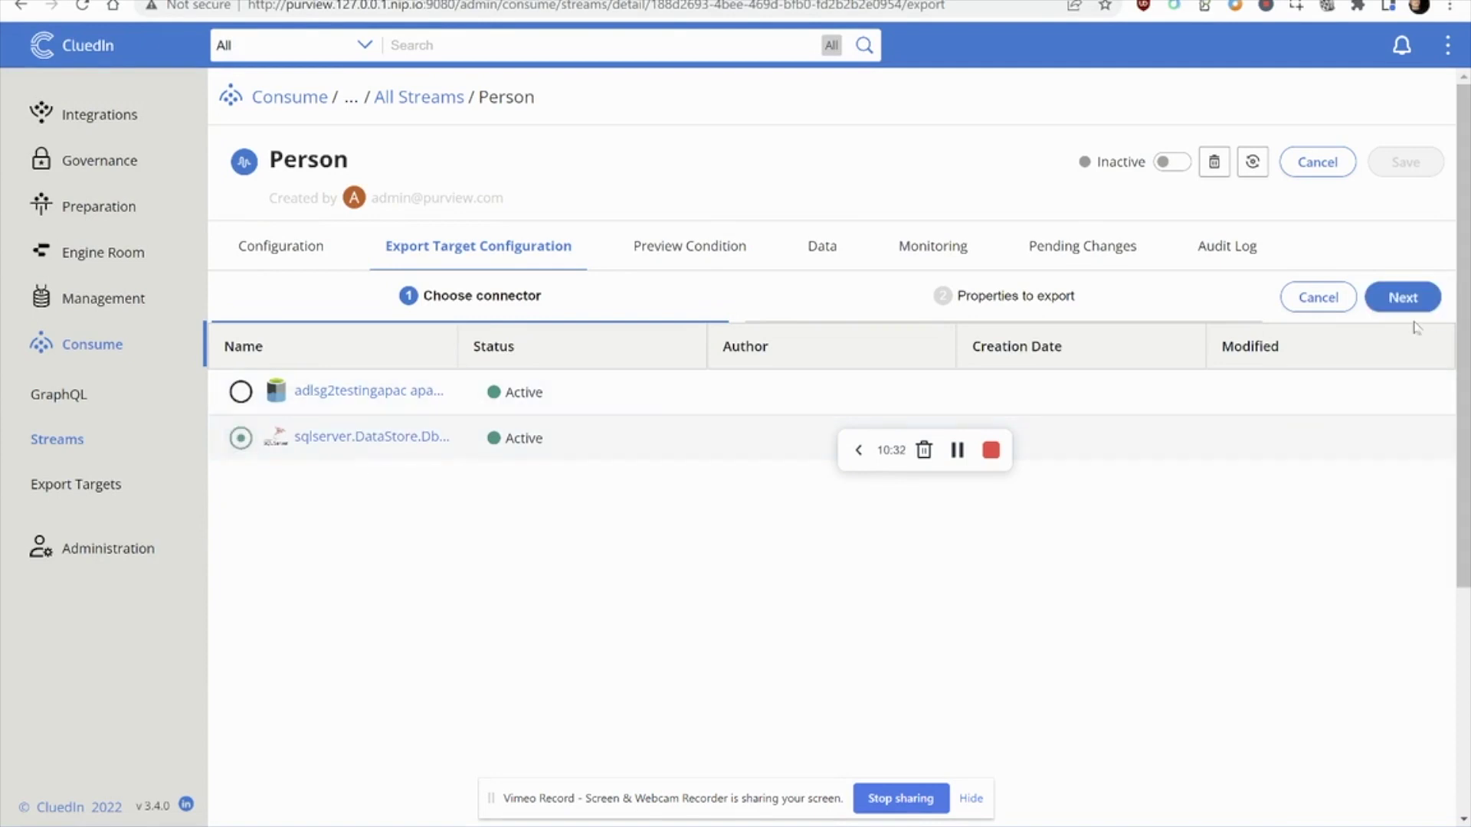
pyautogui.click(1402, 297)
pyautogui.click(408, 400)
pyautogui.write('Em')
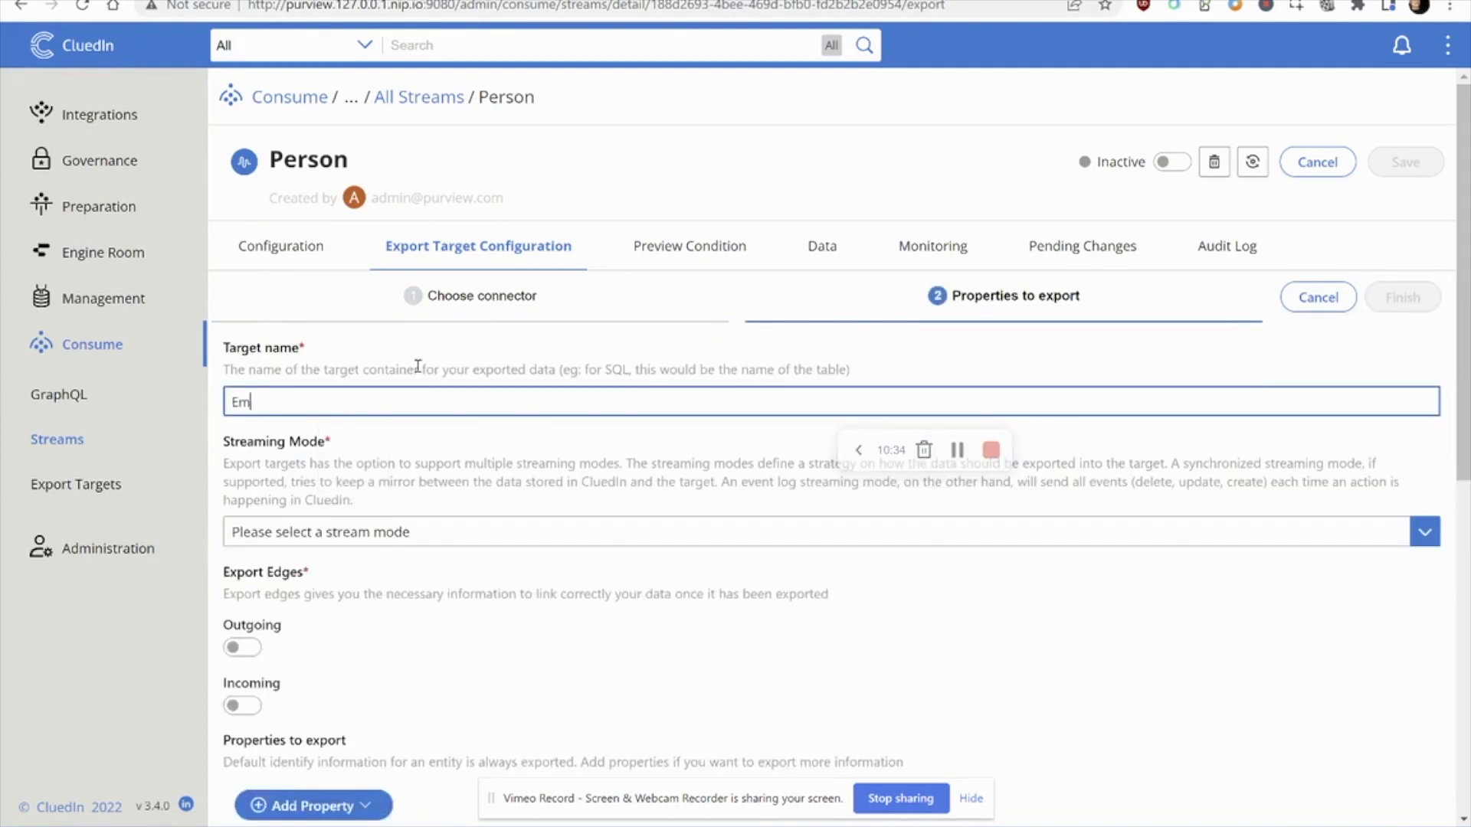
pyautogui.write('ployee')
pyautogui.click(445, 534)
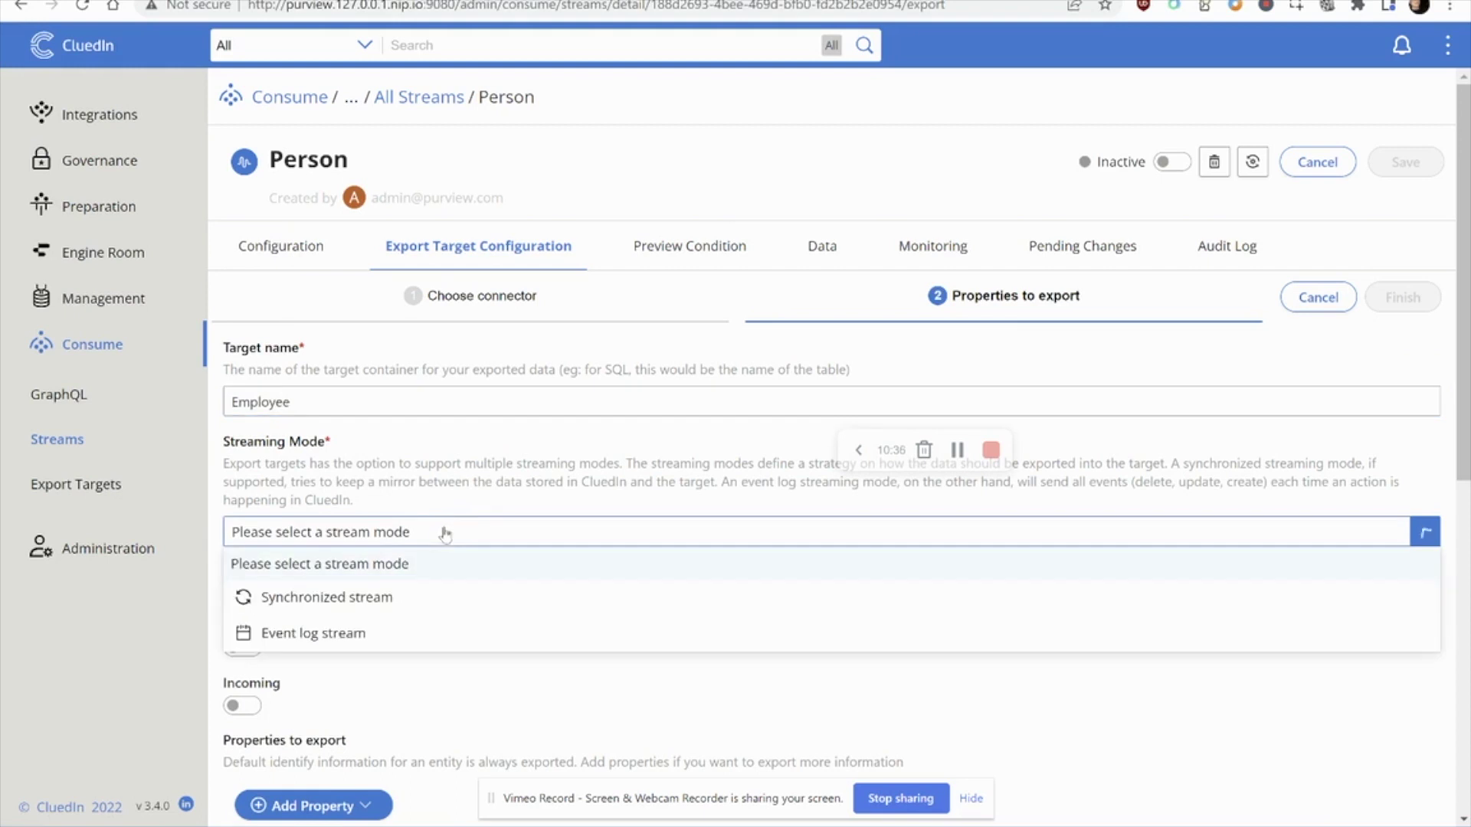
pyautogui.click(351, 599)
# Add the person.job vocabulary property to the export and save the configuration.
pyautogui.scroll(-5, 398, 712)
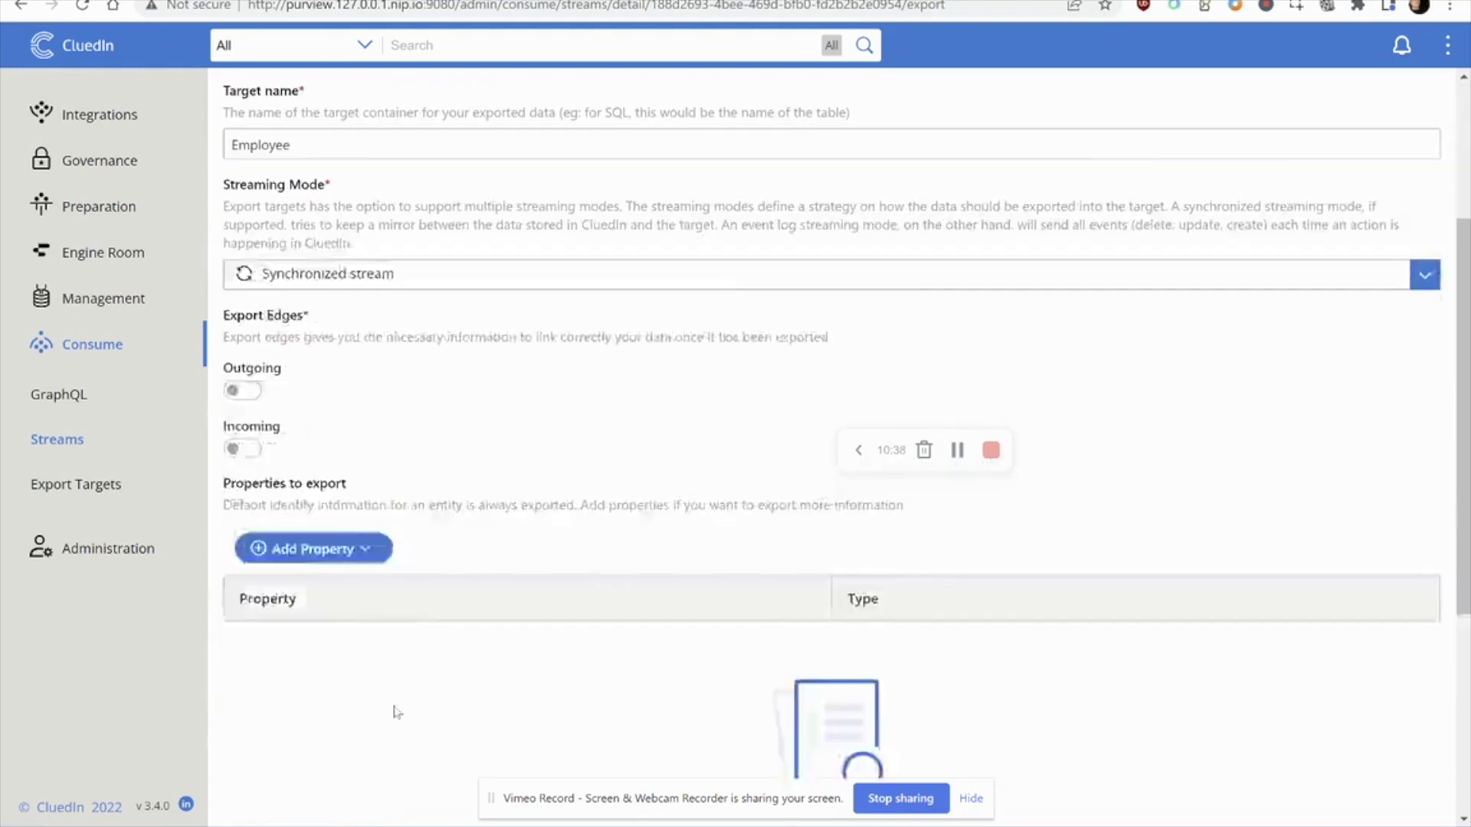
pyautogui.click(328, 429)
pyautogui.click(316, 488)
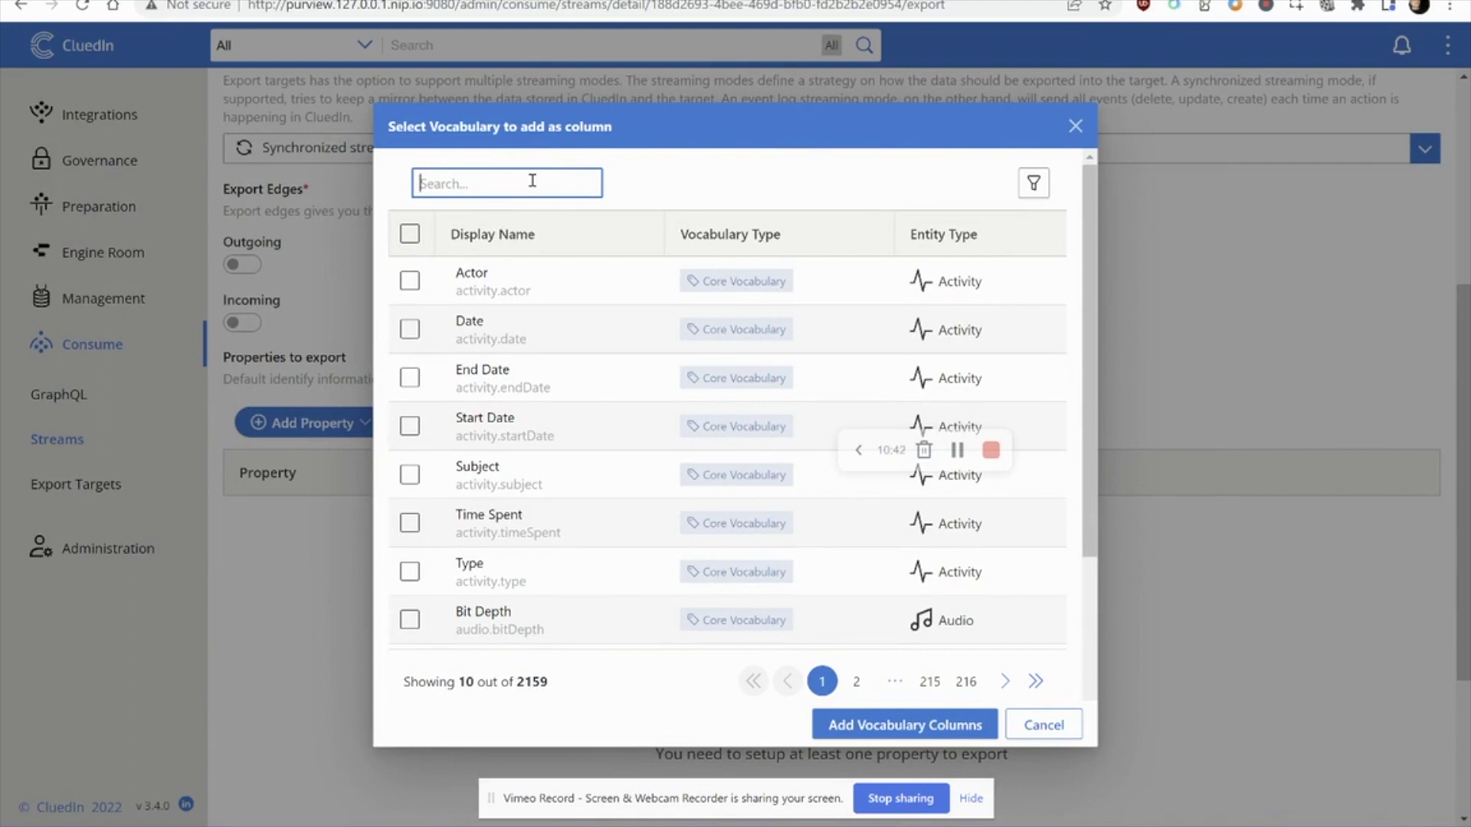
pyautogui.write('person.job')
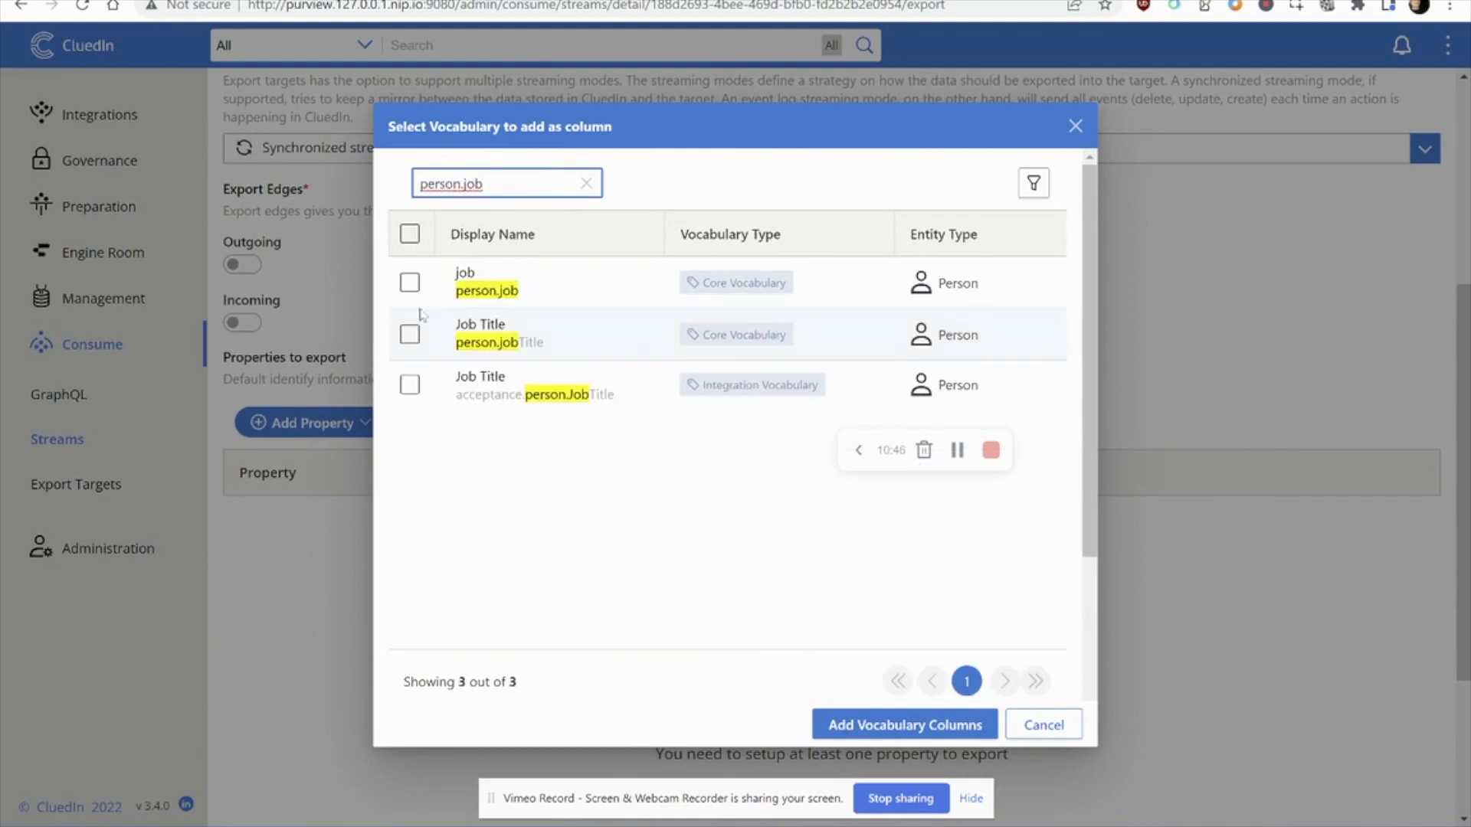
pyautogui.click(417, 284)
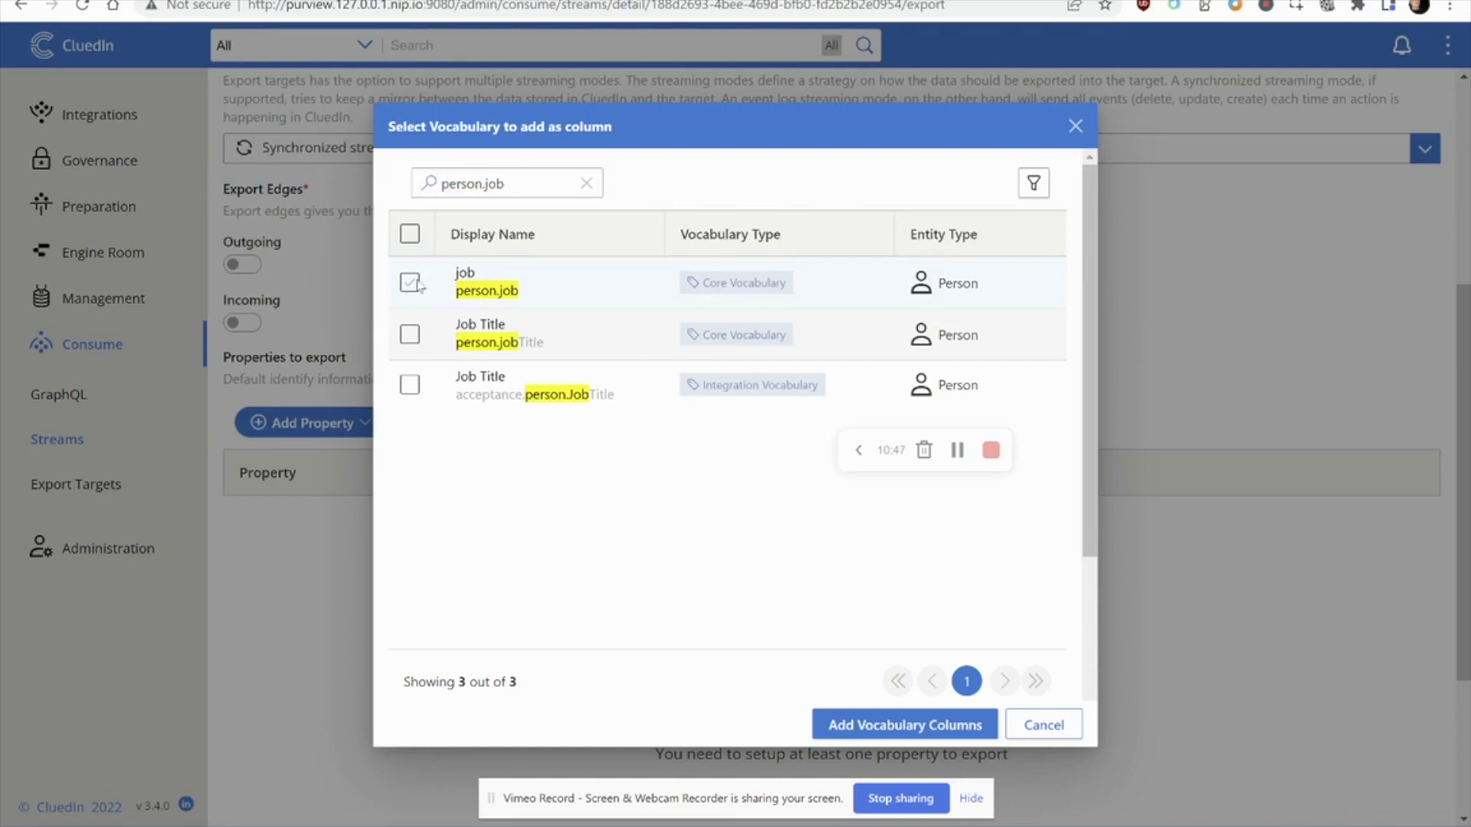
pyautogui.click(843, 720)
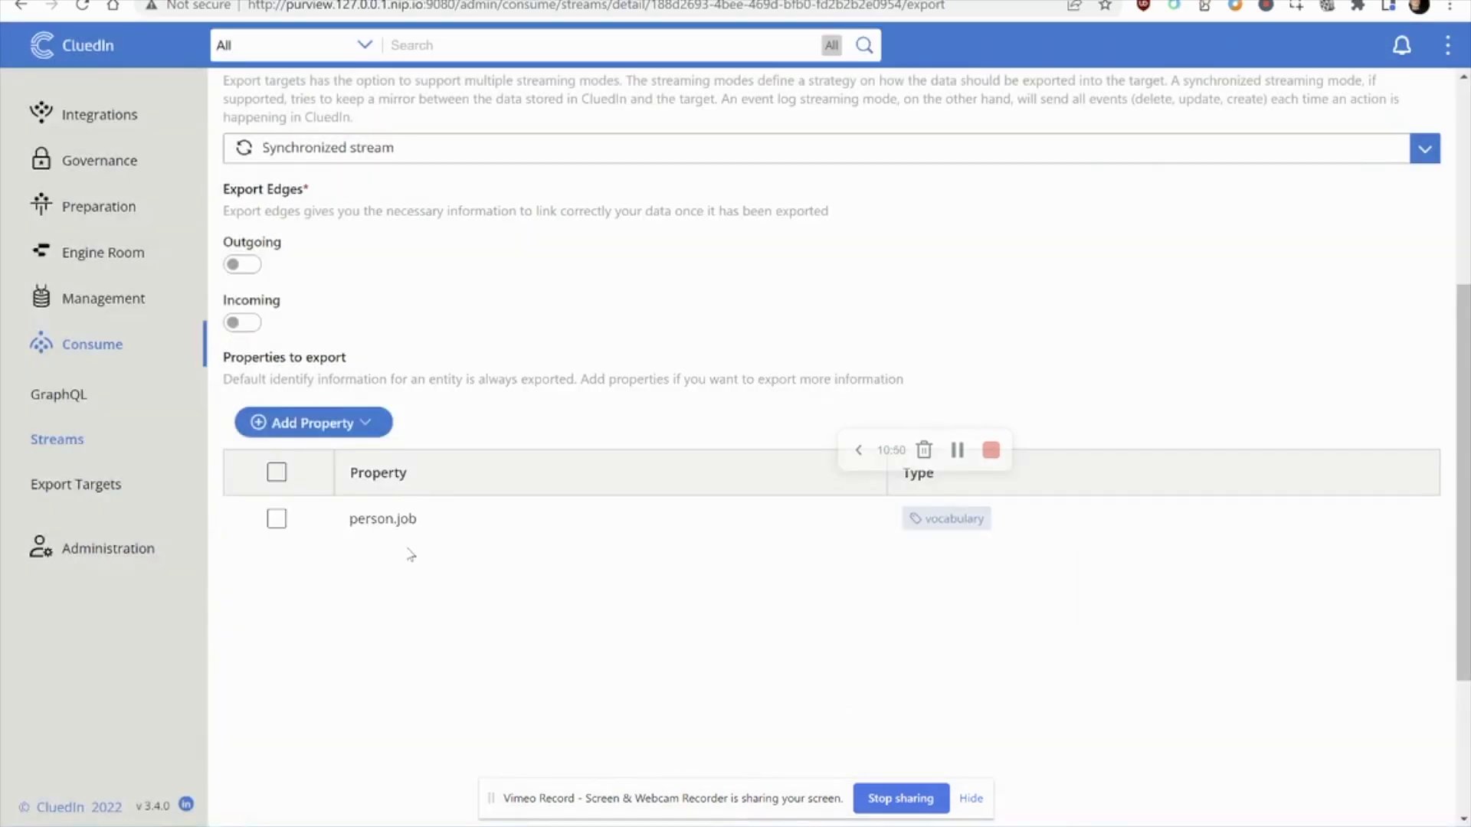
pyautogui.scroll(3, 404, 460)
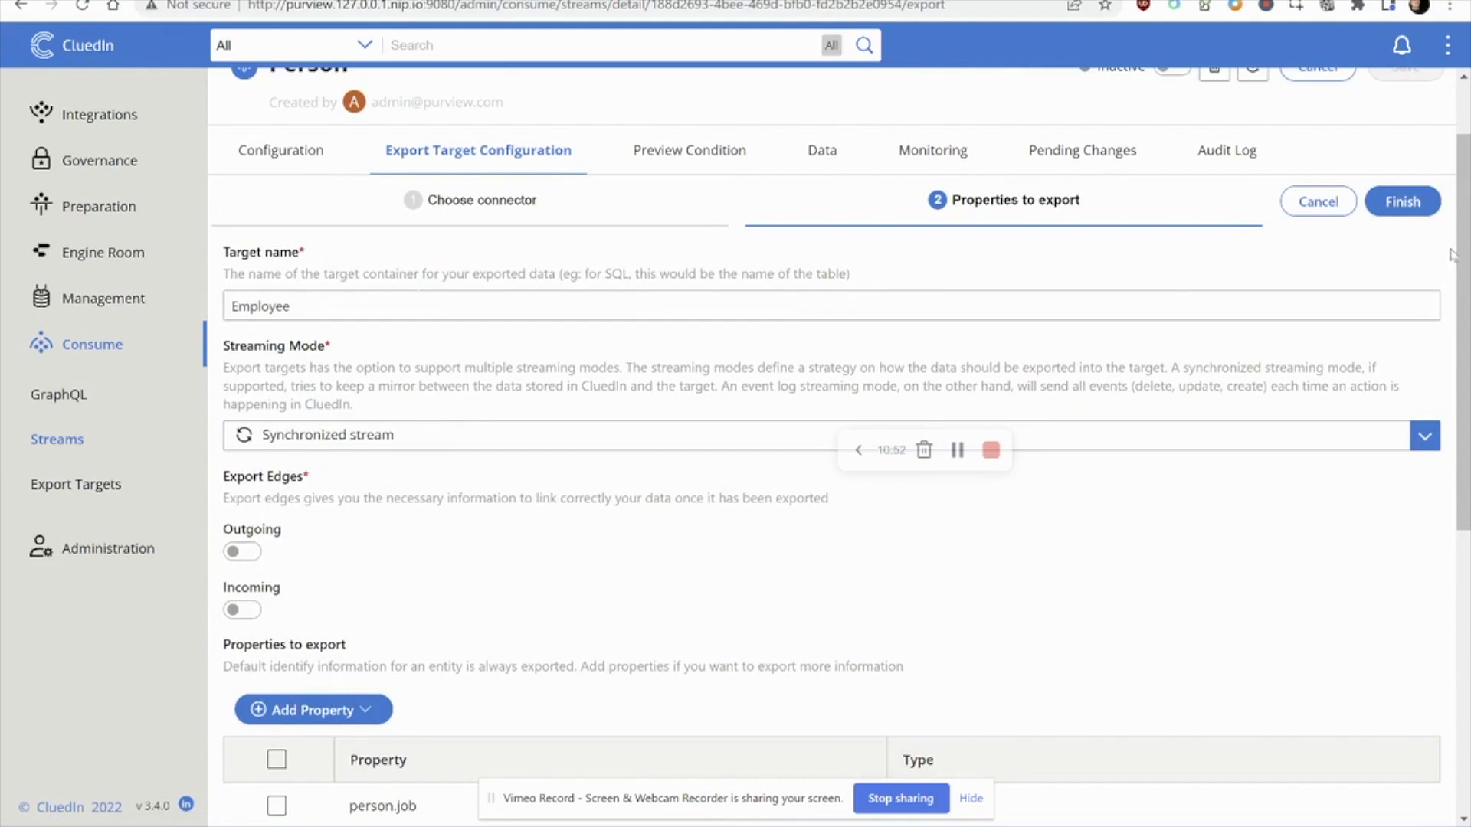
pyautogui.click(1402, 206)
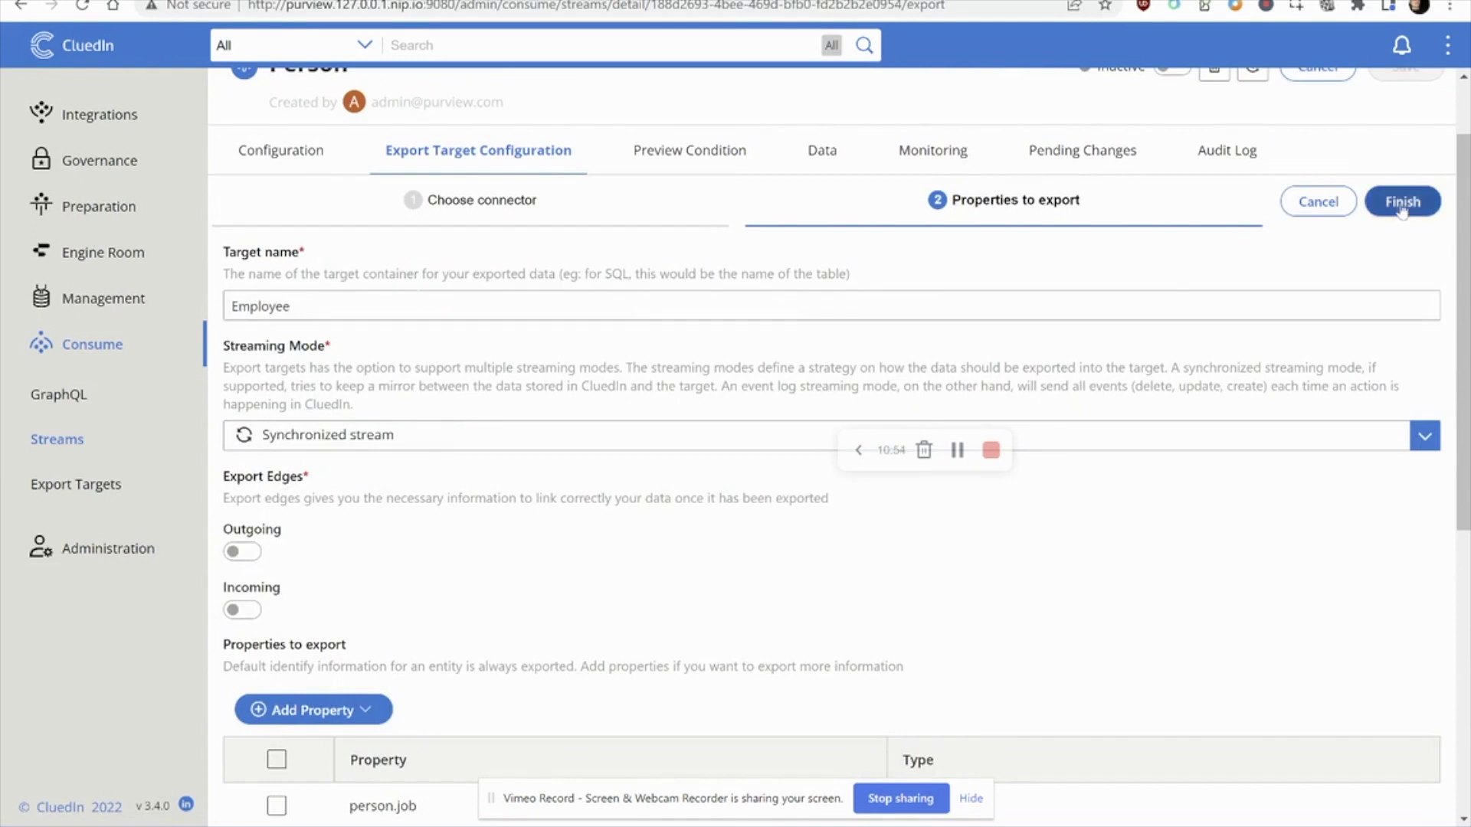
# Preview the Person stream's 10 person.job values, then switch the stream to Active.
pyautogui.scroll(1, 882, 268)
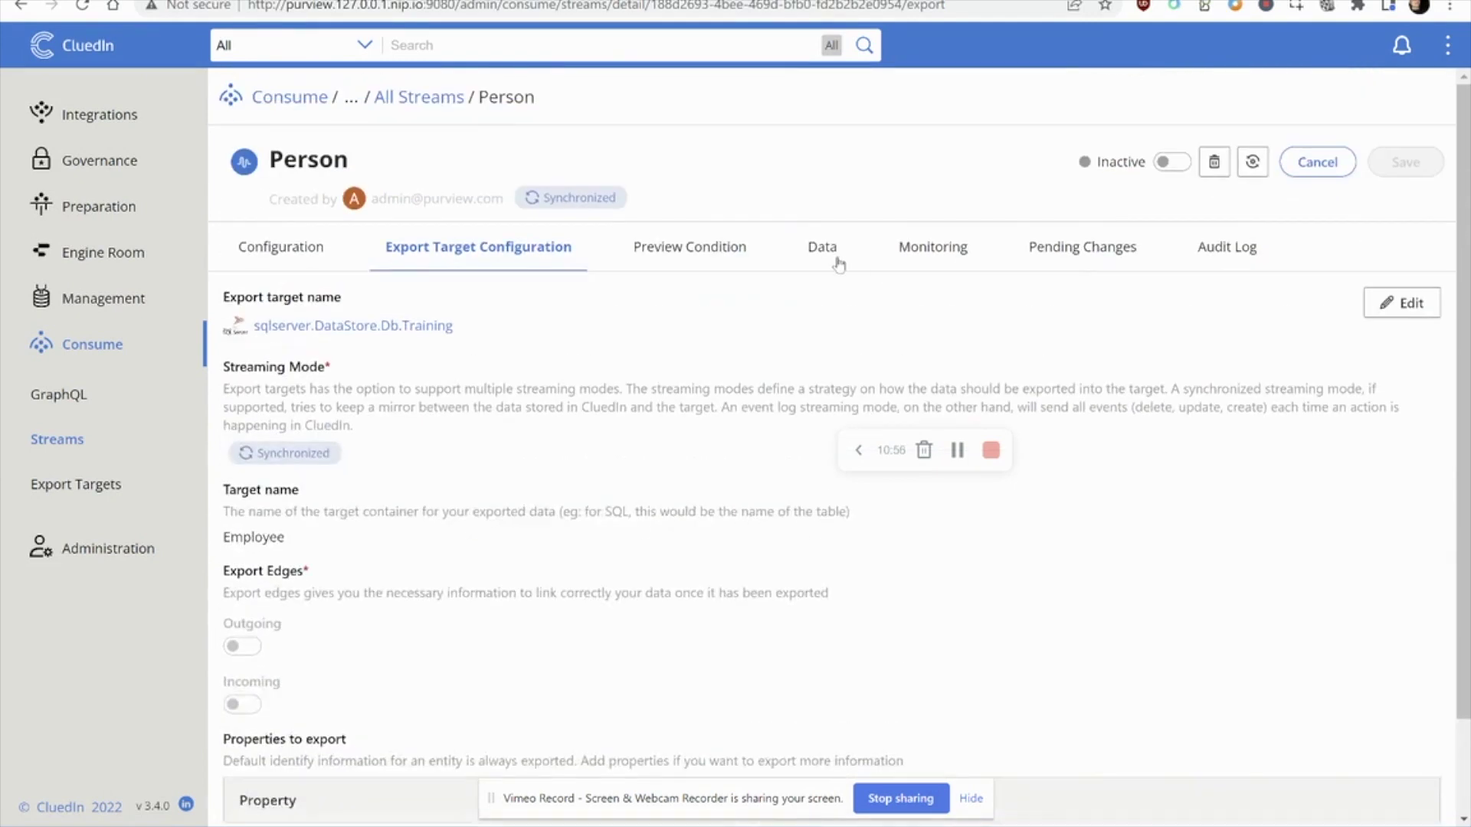
pyautogui.click(841, 249)
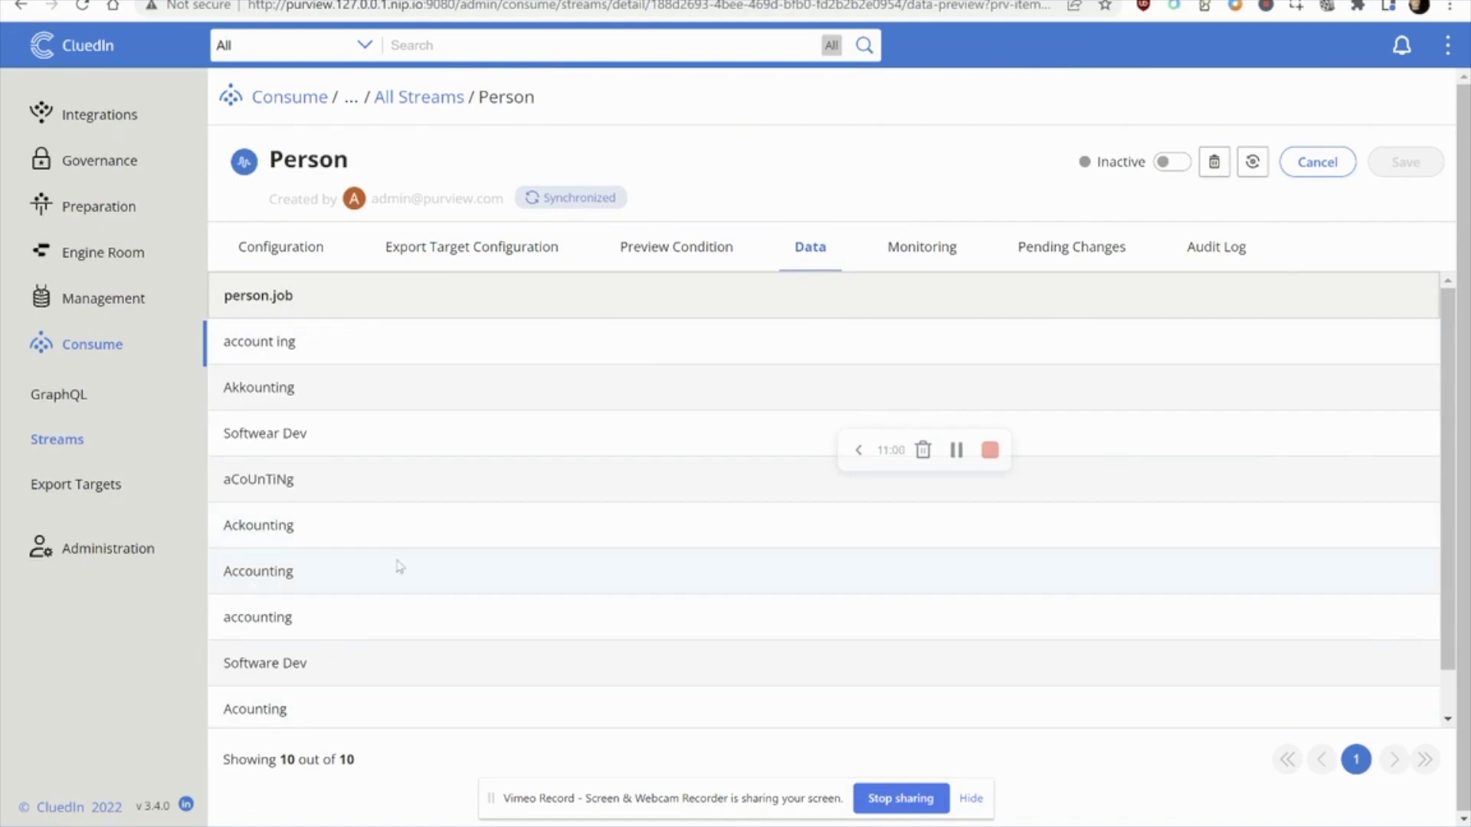
pyautogui.moveTo(274, 760); pyautogui.dragTo(355, 760)
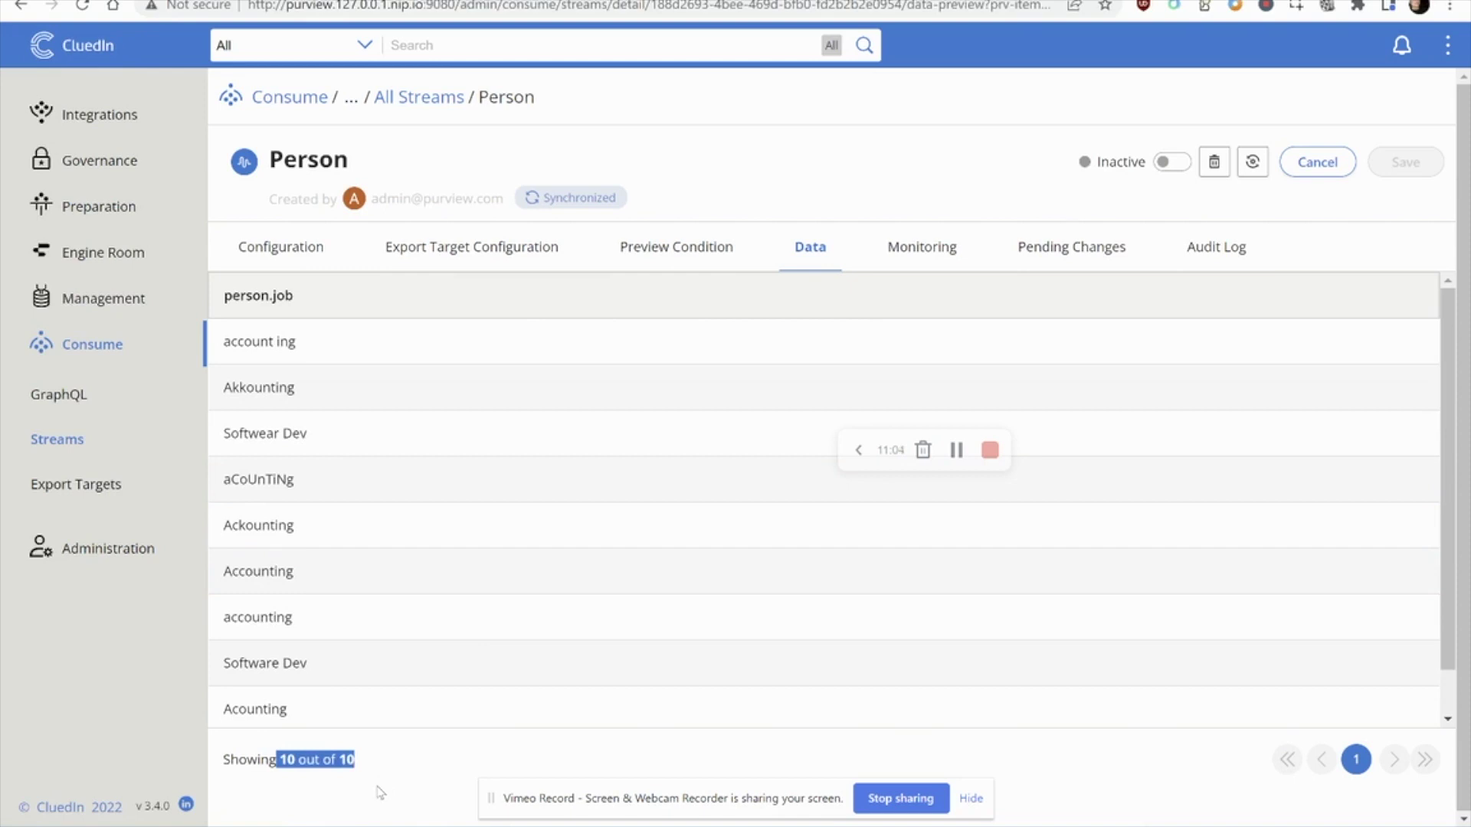
pyautogui.click(1172, 163)
pyautogui.click(785, 521)
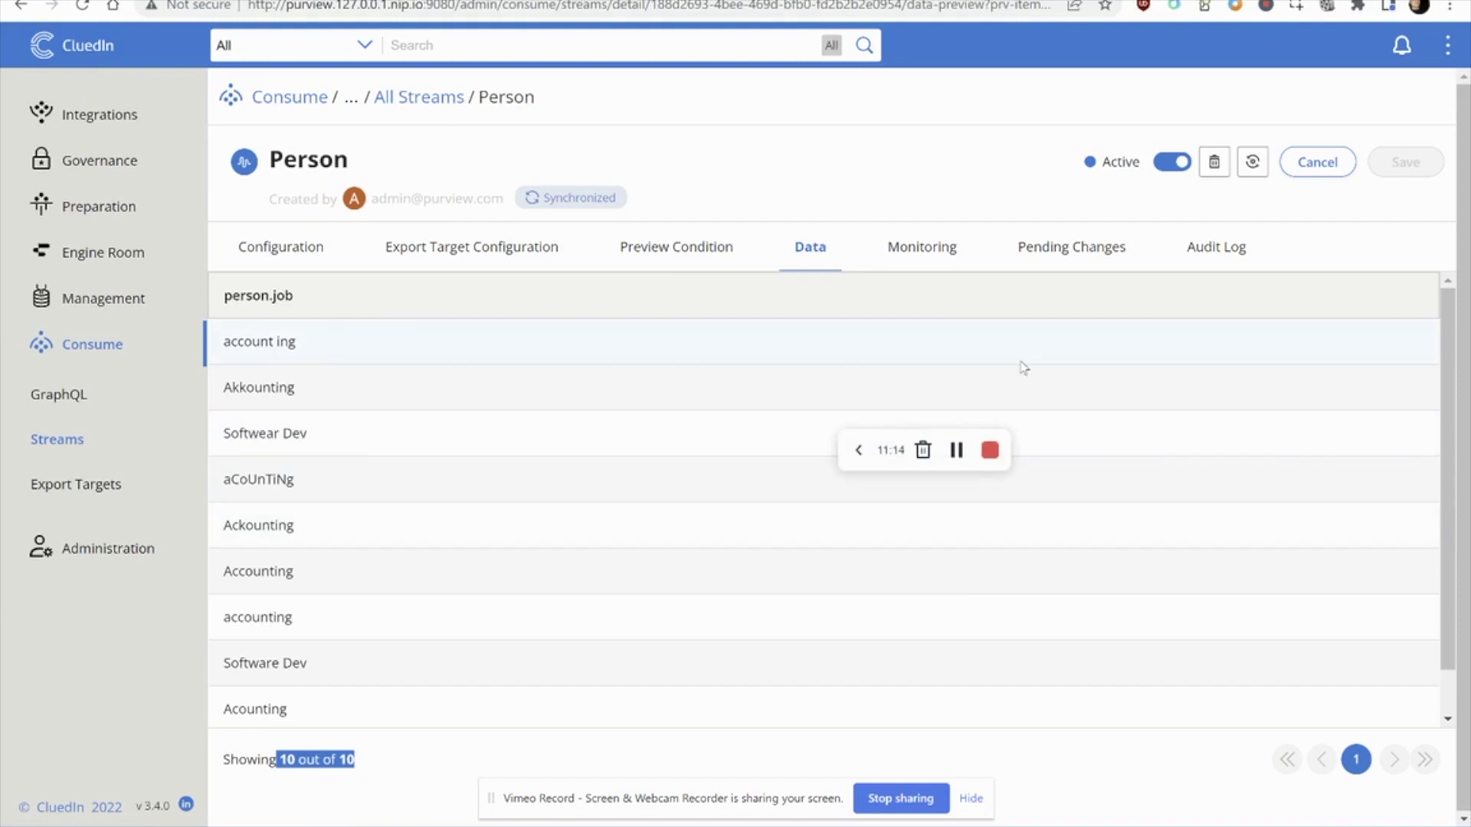
# Delete the Contacts table from the Power BI model and reconnect to the recent localhost source.
pyautogui.hotkey('alt', 'Tab')
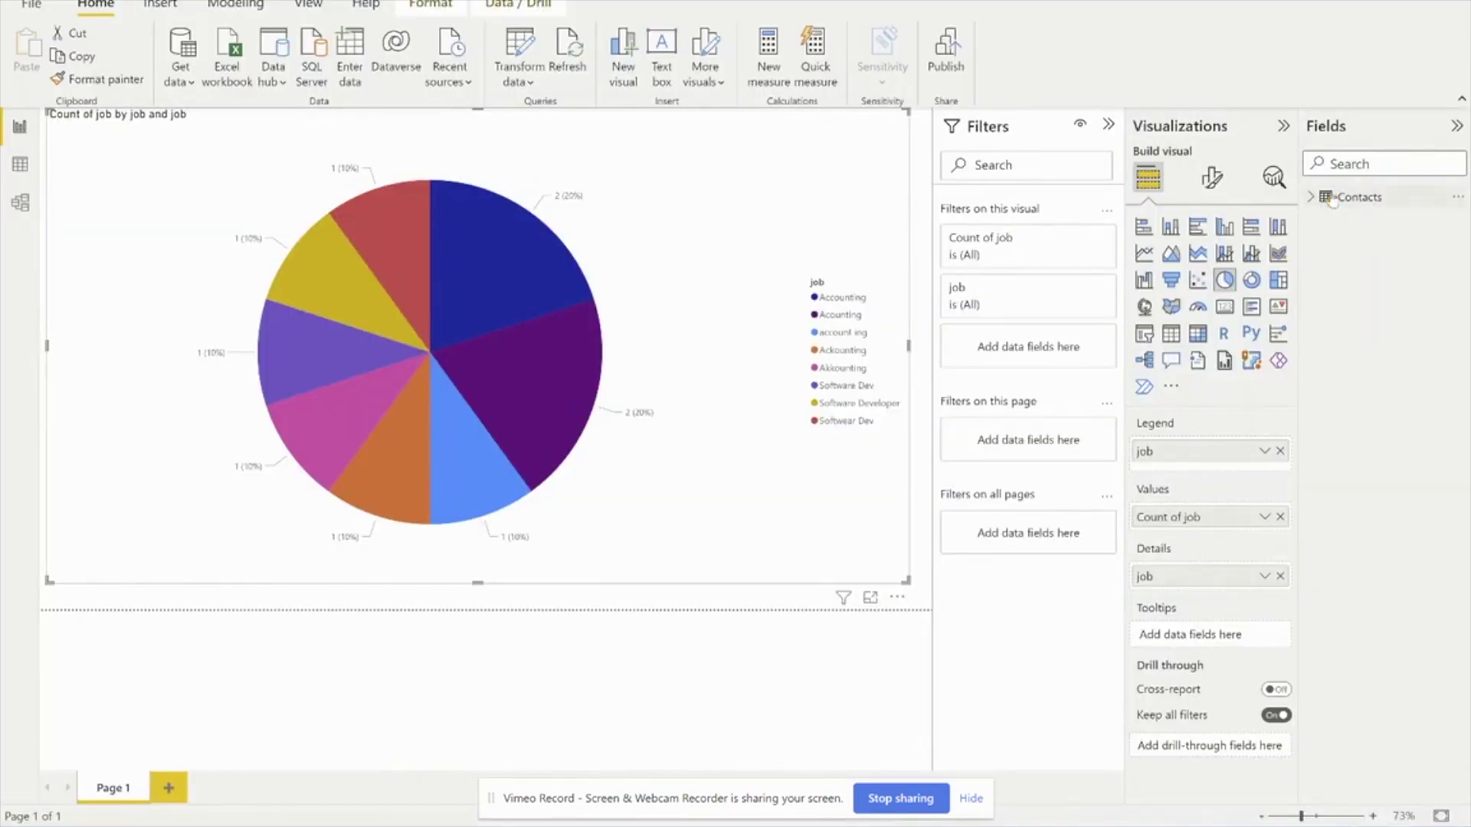
pyautogui.click(1454, 200)
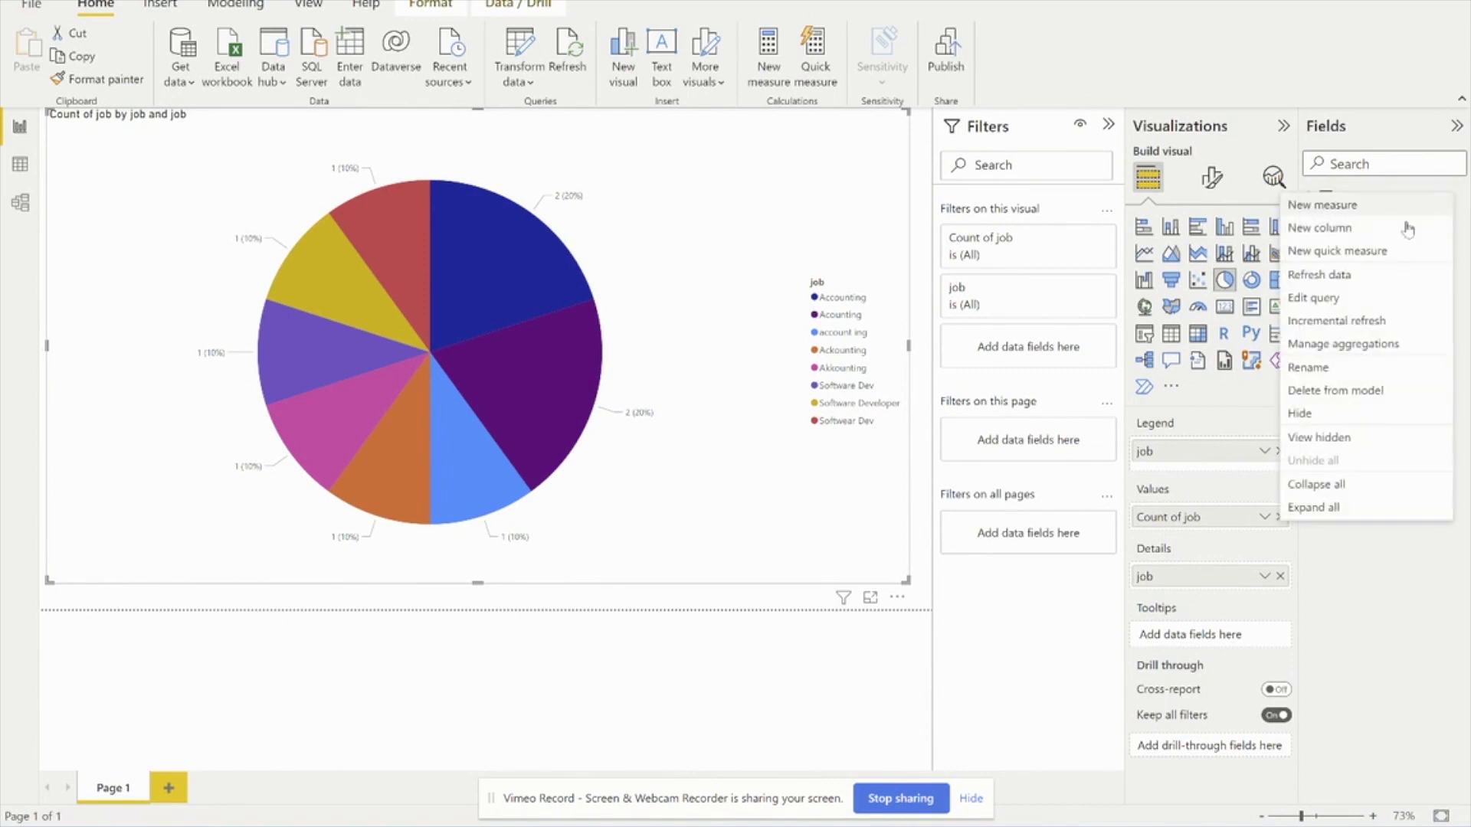
pyautogui.click(1352, 392)
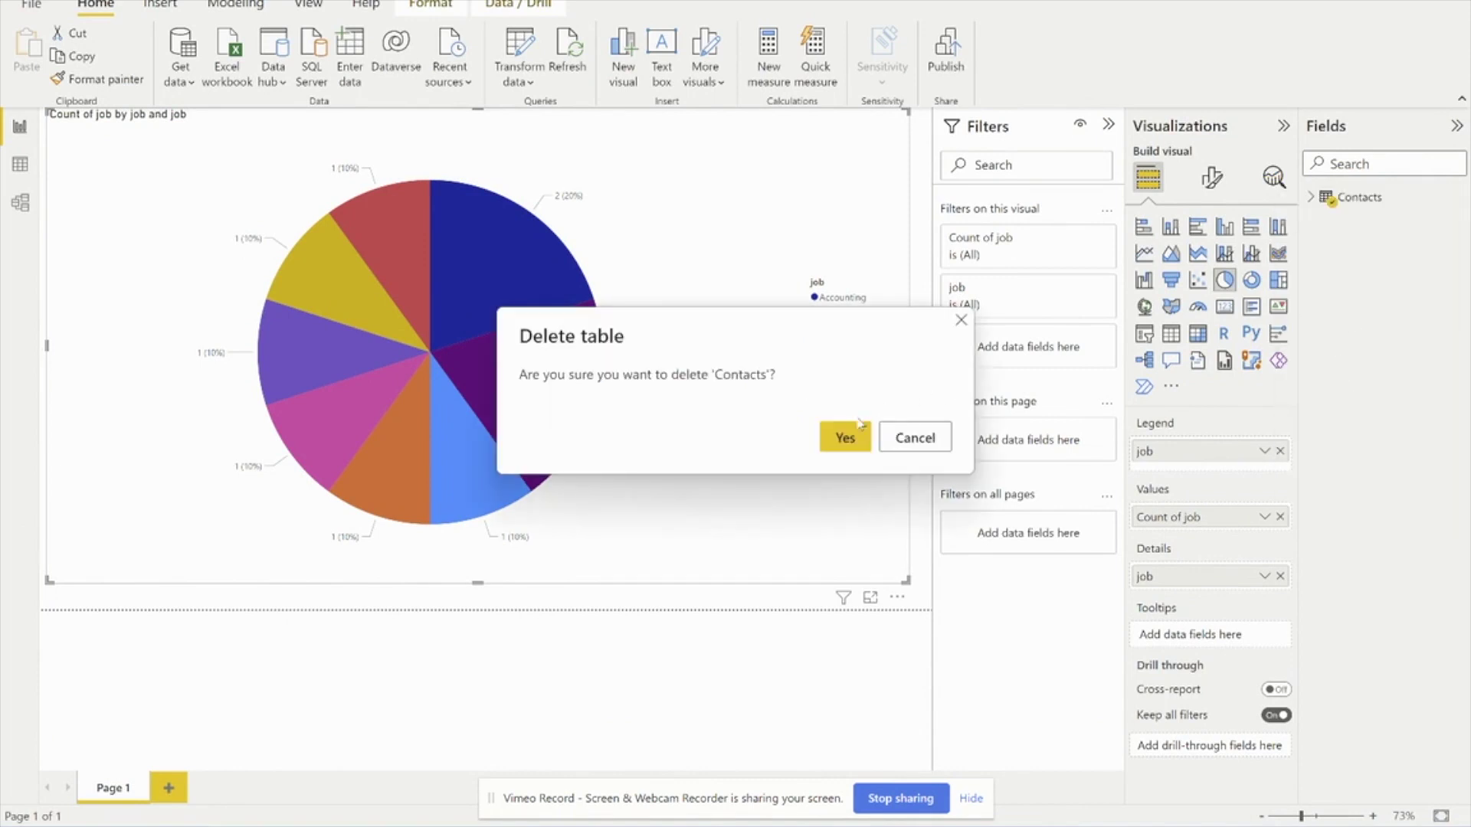
pyautogui.click(845, 437)
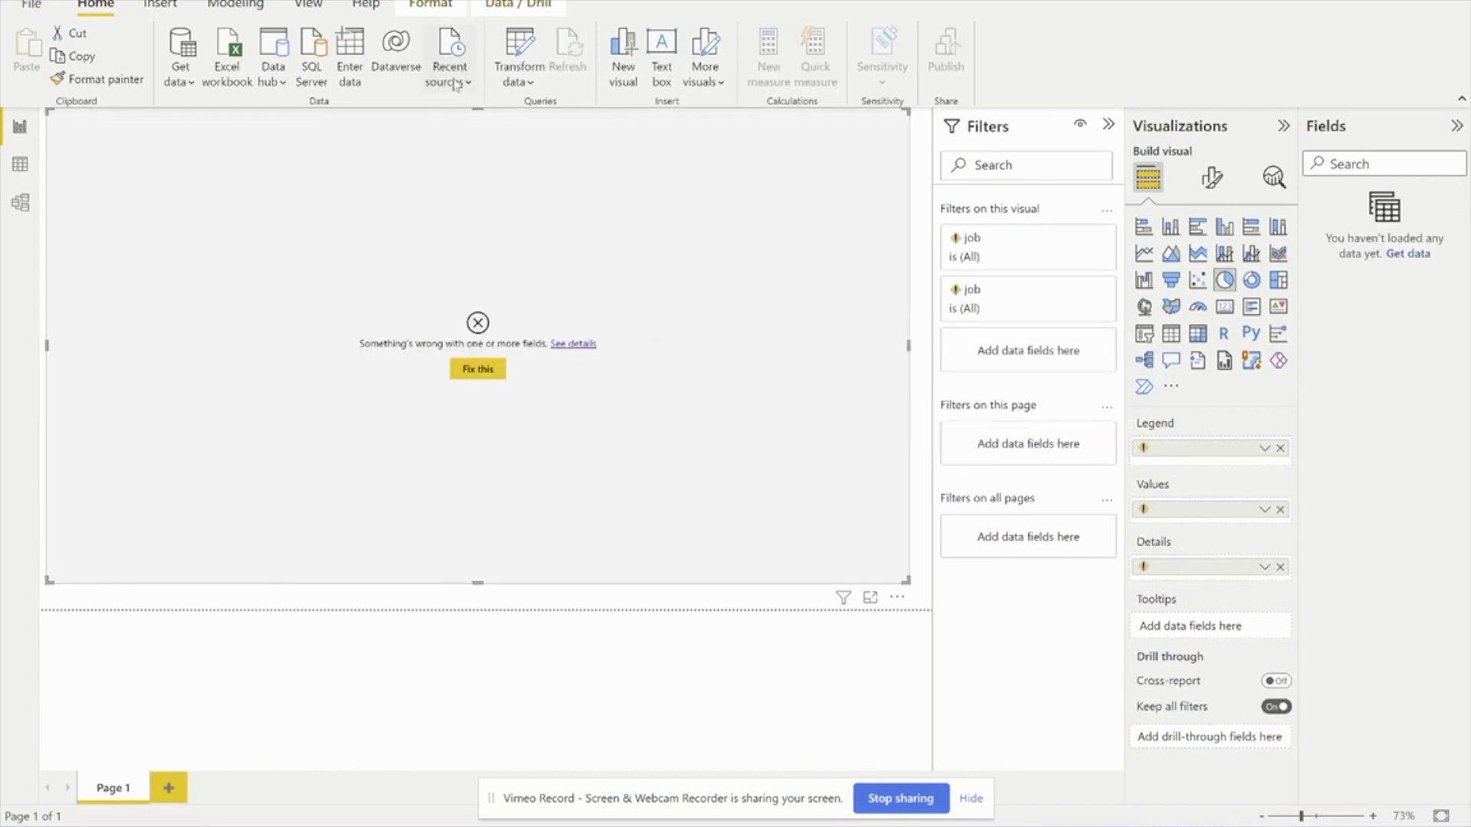
pyautogui.click(456, 84)
pyautogui.click(486, 204)
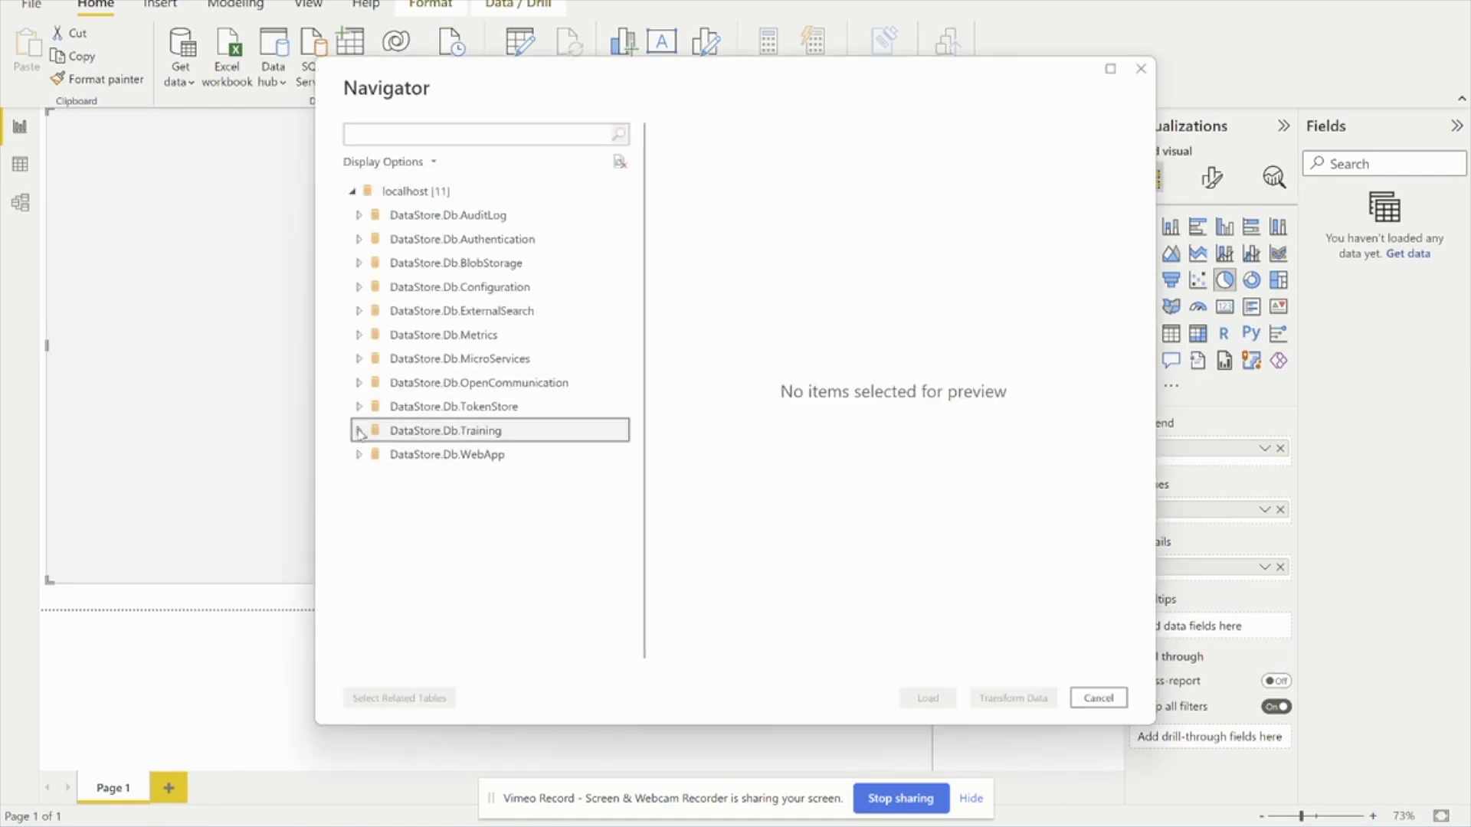
# Load the Employee table from DataStore.Db.Training using a DirectQuery connection.
pyautogui.click(358, 430)
pyautogui.click(381, 454)
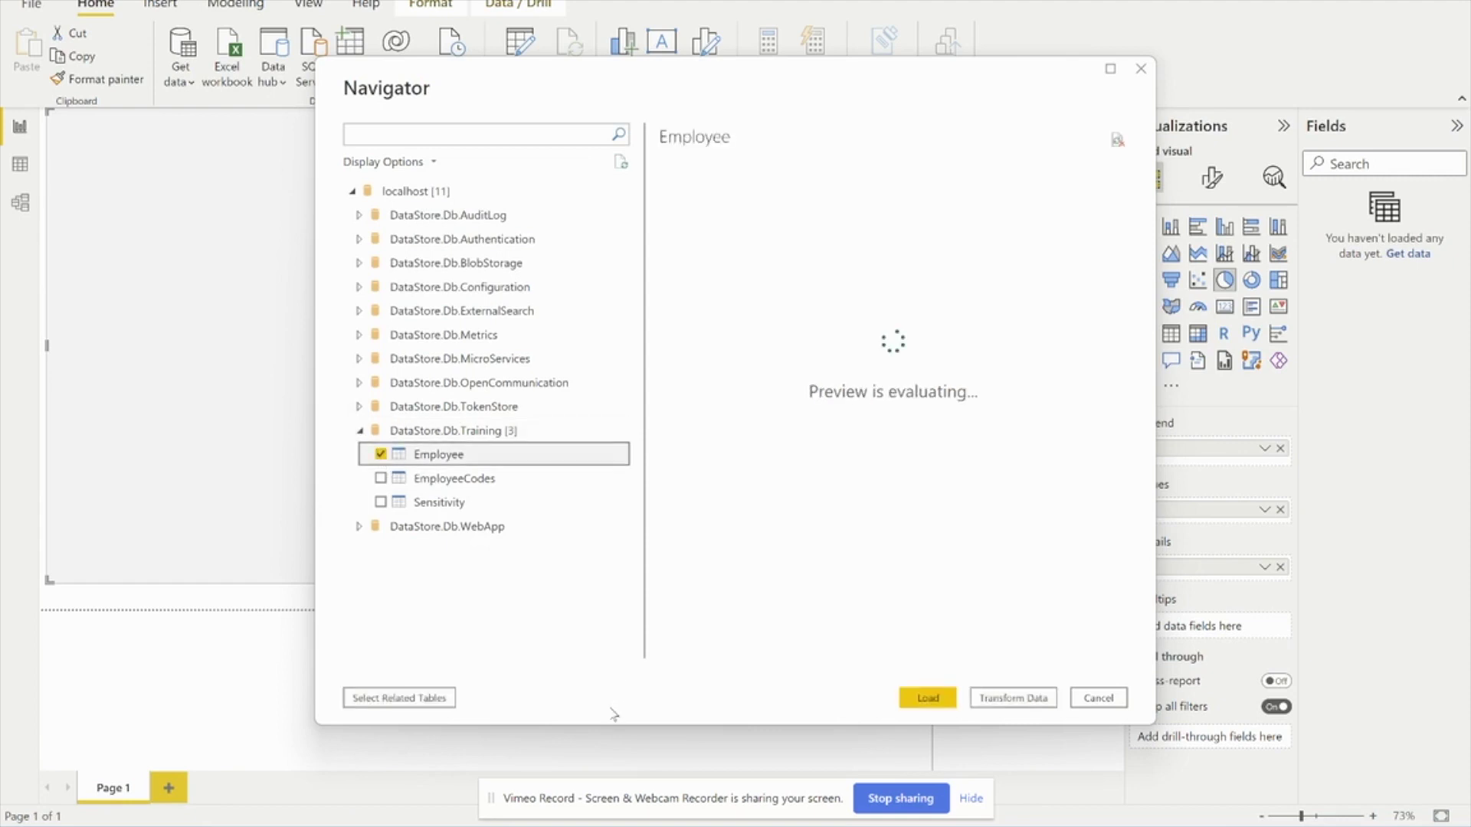
pyautogui.moveTo(836, 651); pyautogui.dragTo(1072, 651)
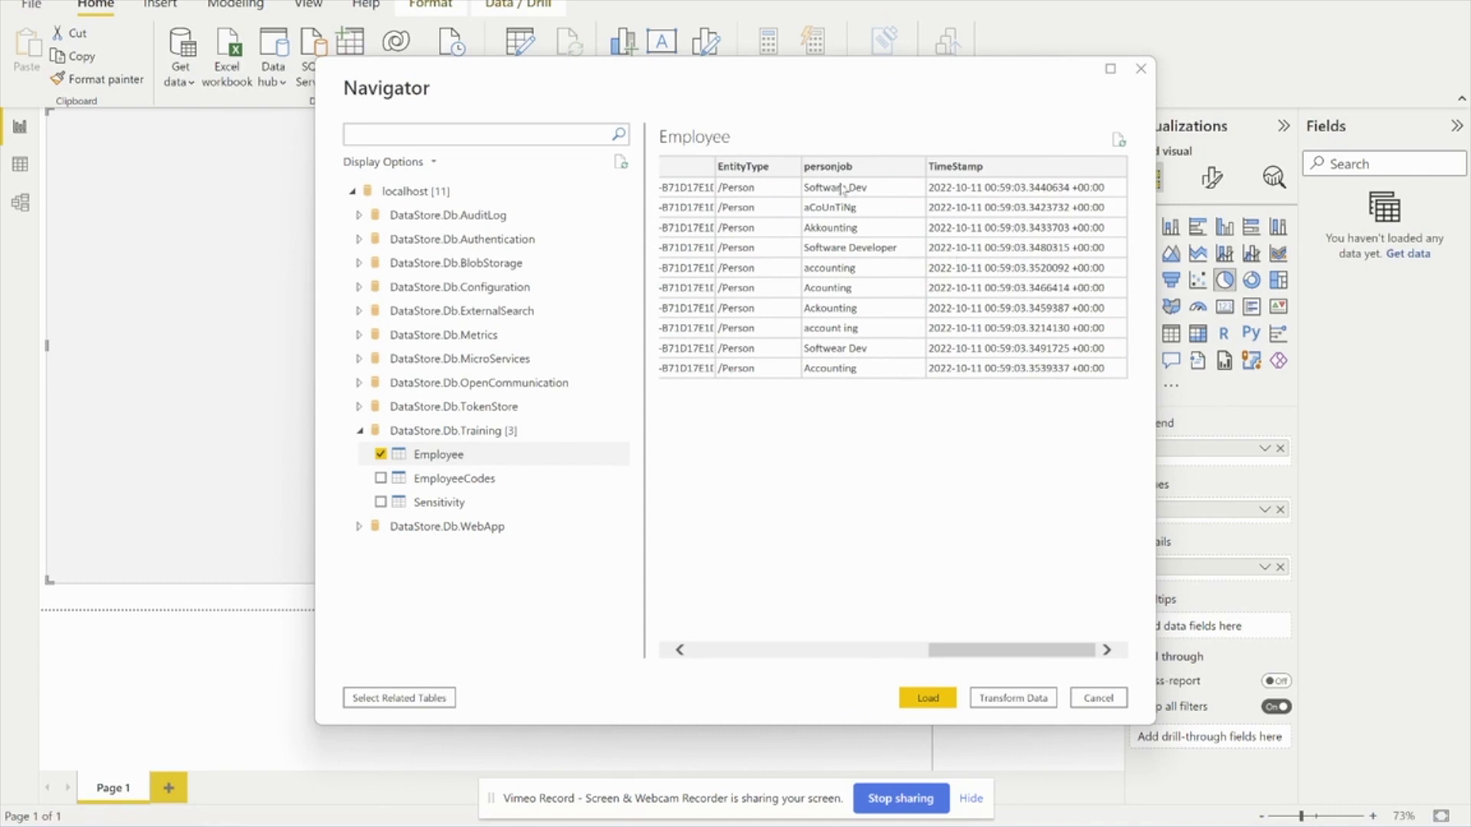
pyautogui.click(930, 699)
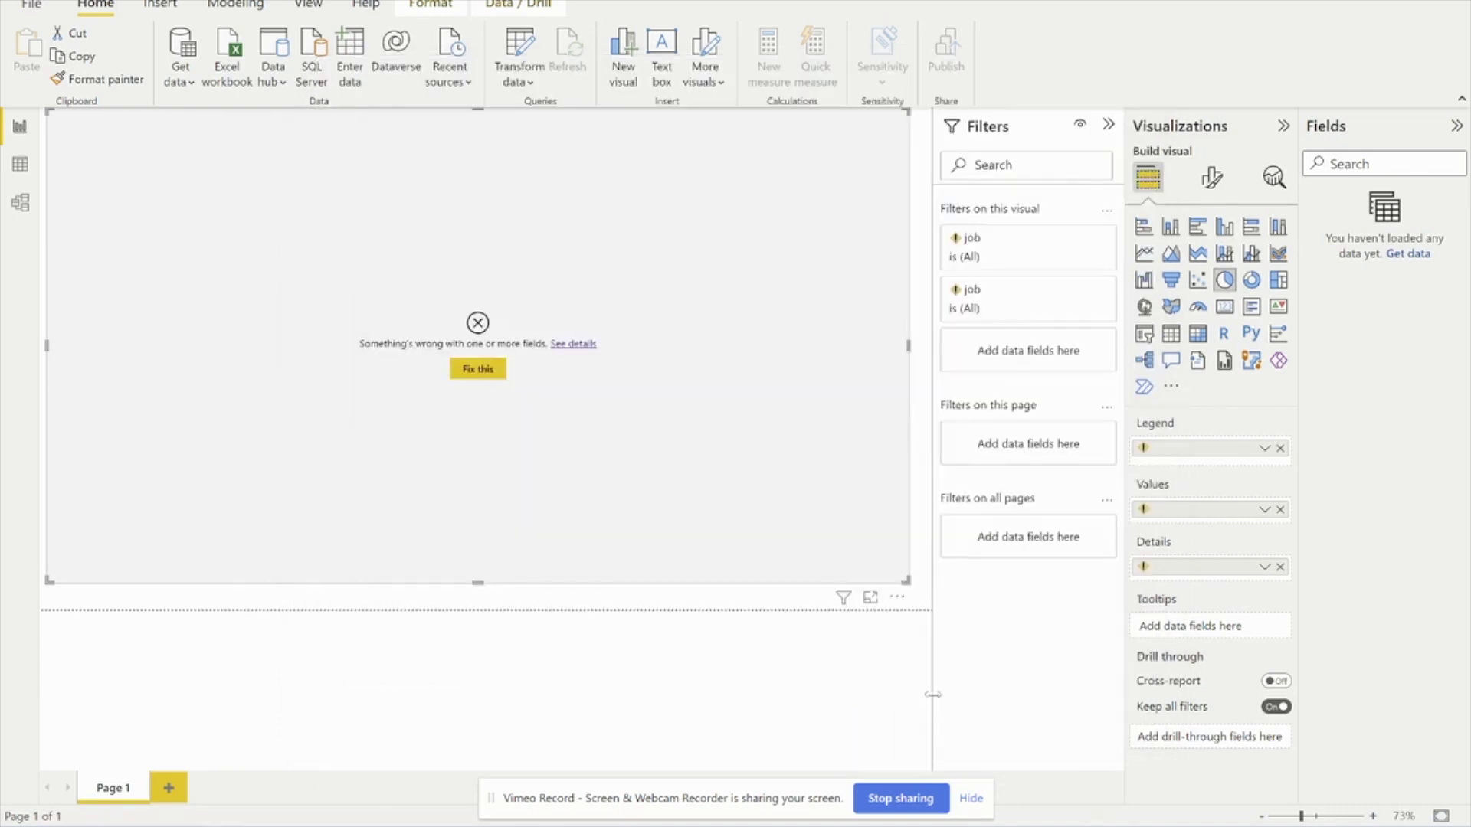
pyautogui.click(586, 400)
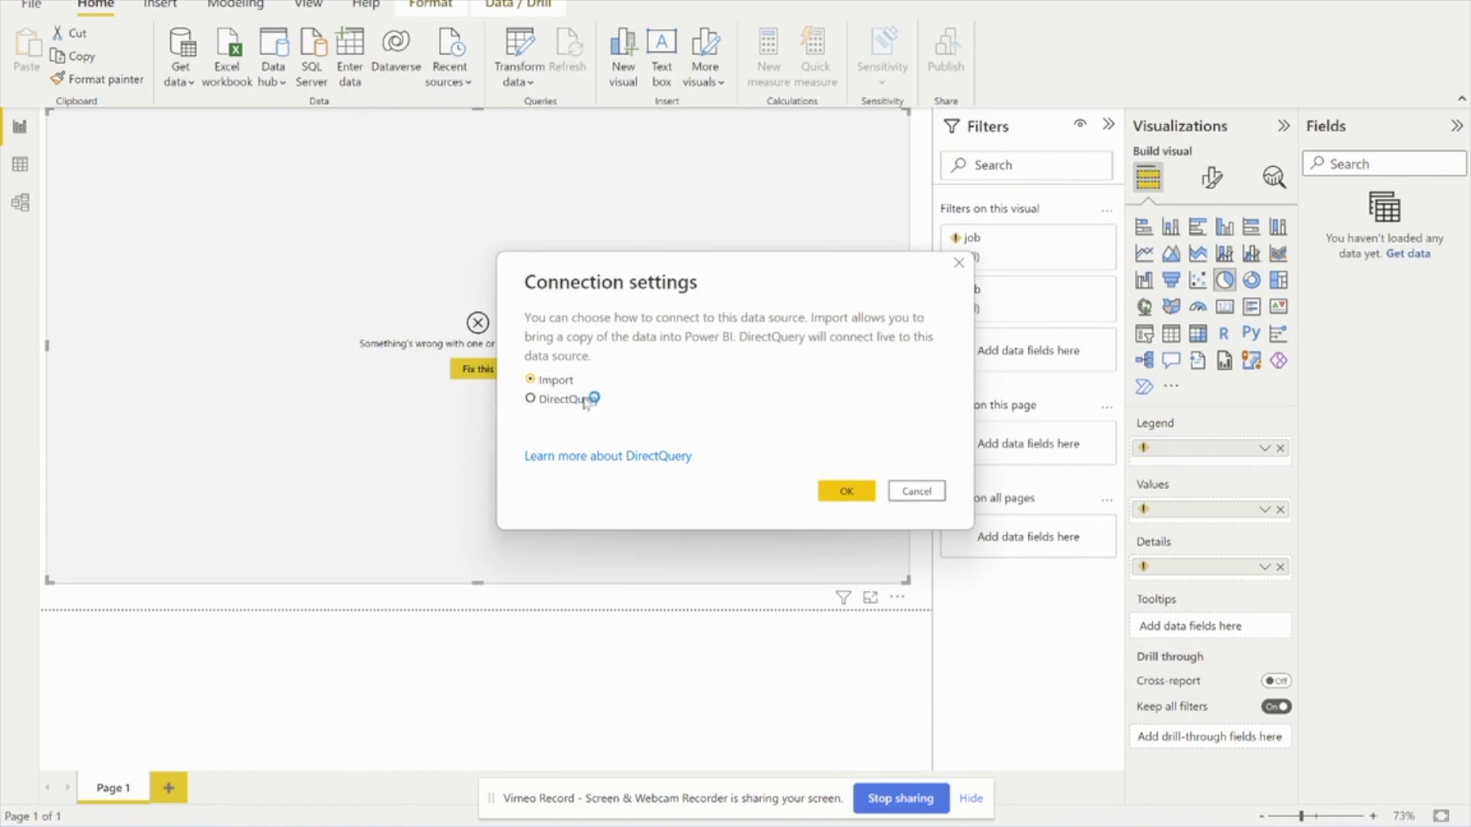
pyautogui.click(834, 492)
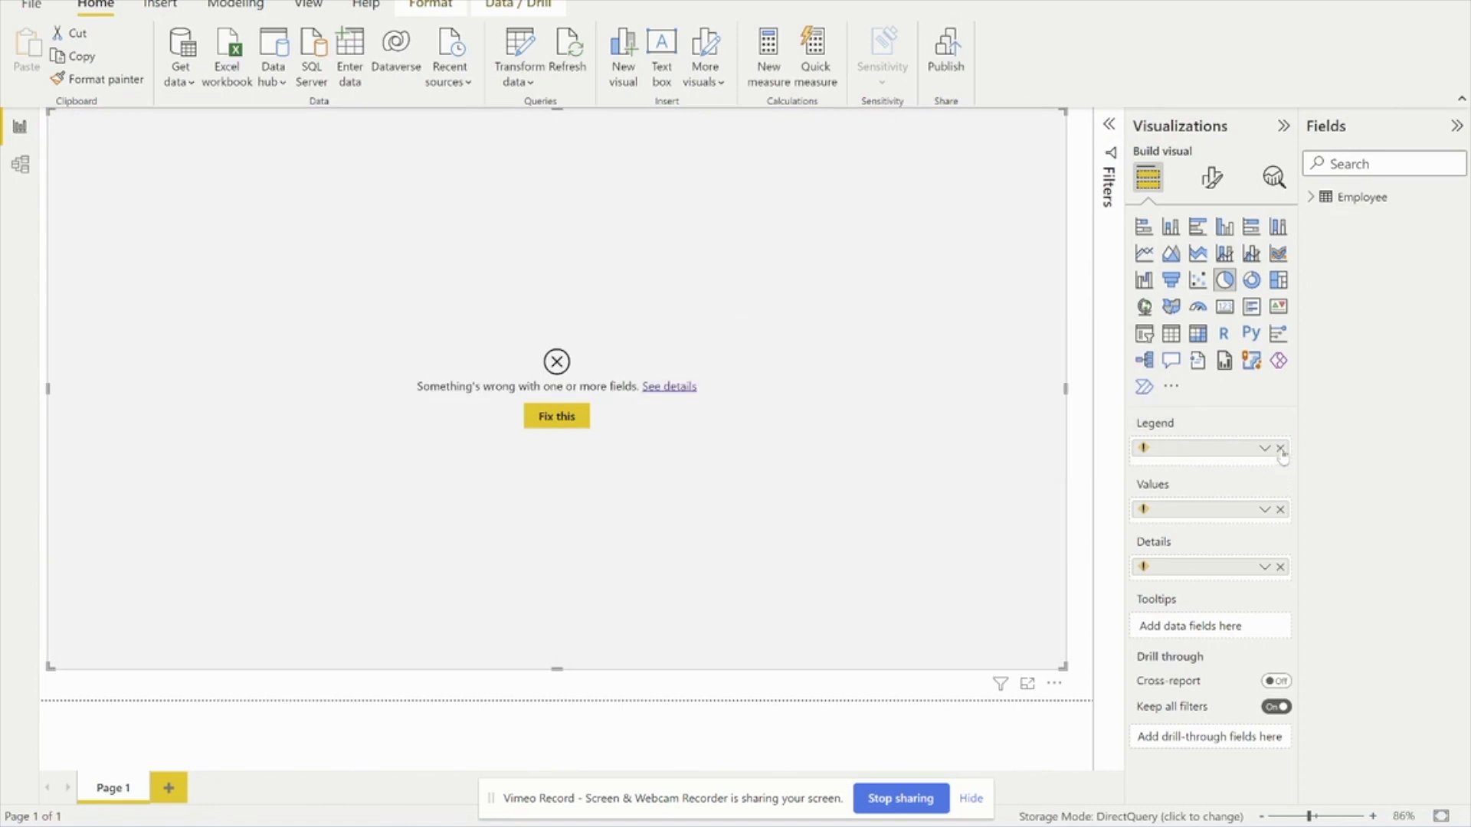
# Replace the pie chart's broken Legend, Values and Details fields with Employee personjob.
pyautogui.click(1280, 448)
pyautogui.click(1280, 510)
pyautogui.click(1280, 567)
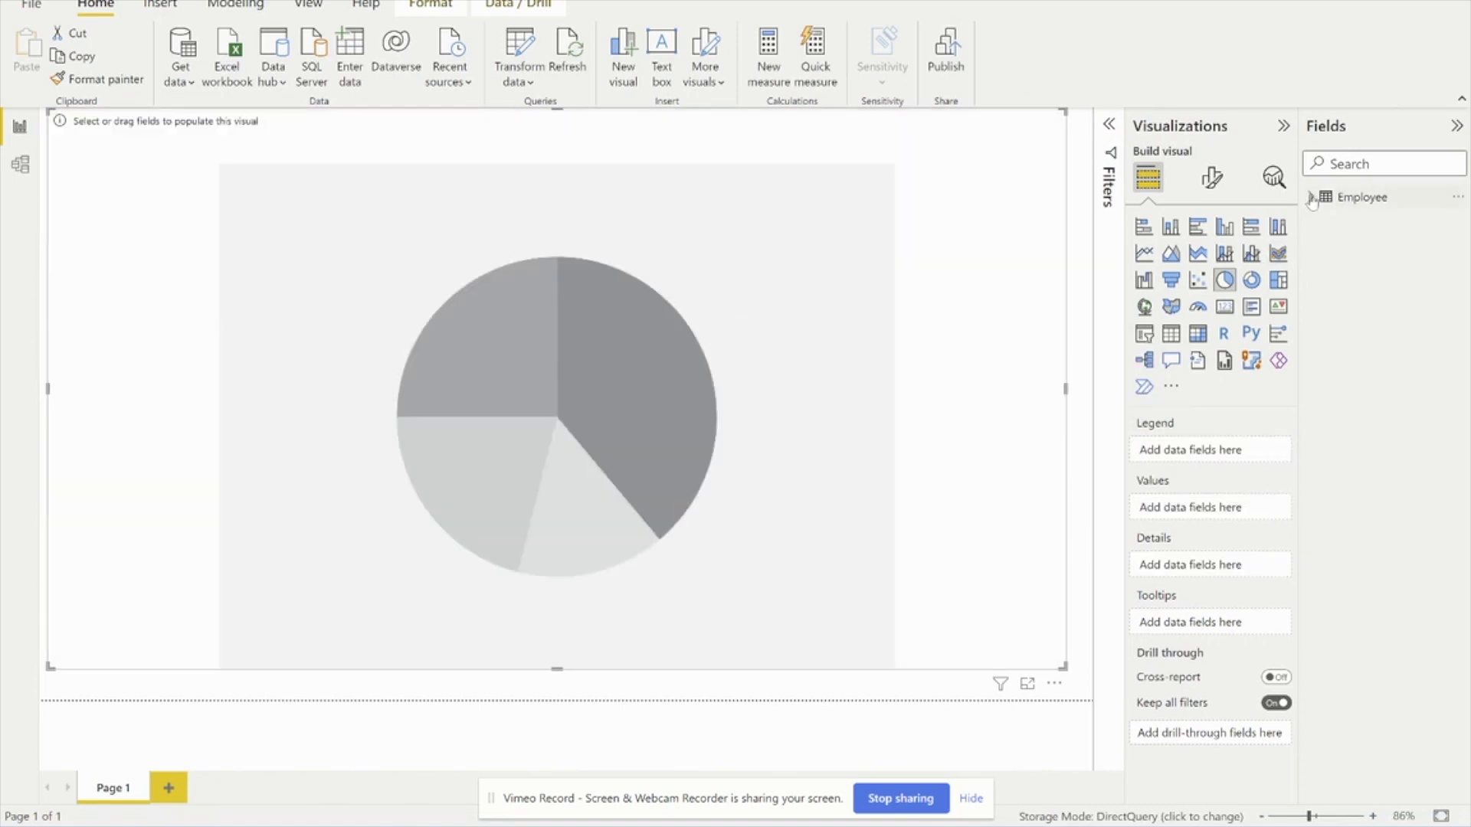
pyautogui.click(1312, 197)
pyautogui.moveTo(1379, 312); pyautogui.dragTo(1210, 509)
pyautogui.moveTo(1395, 311); pyautogui.dragTo(1226, 578)
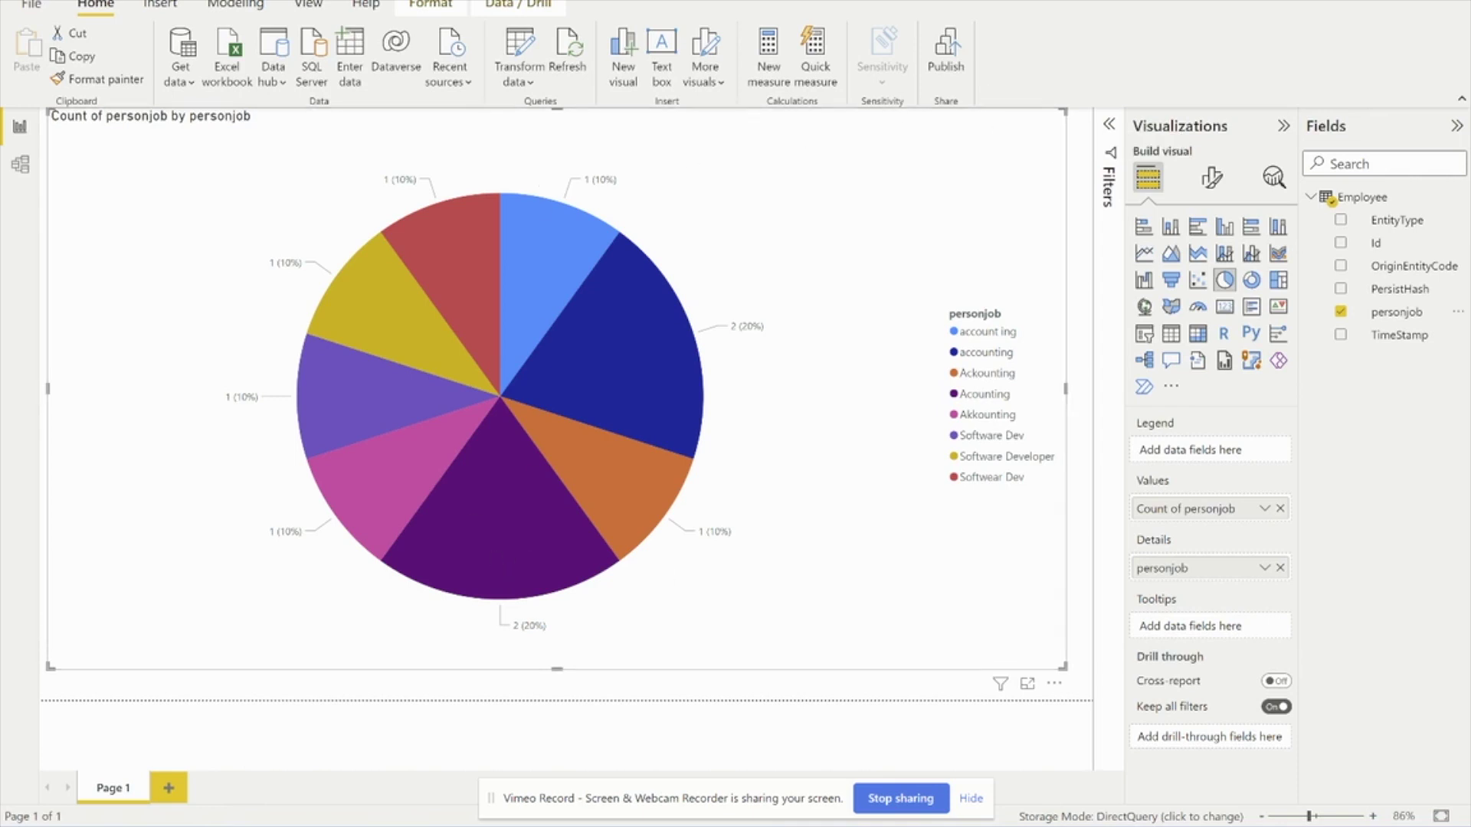
# In CluedIn's Streams list, create a new stream named 'Data Science'.
pyautogui.moveTo(756, 826)
pyautogui.click(743, 734)
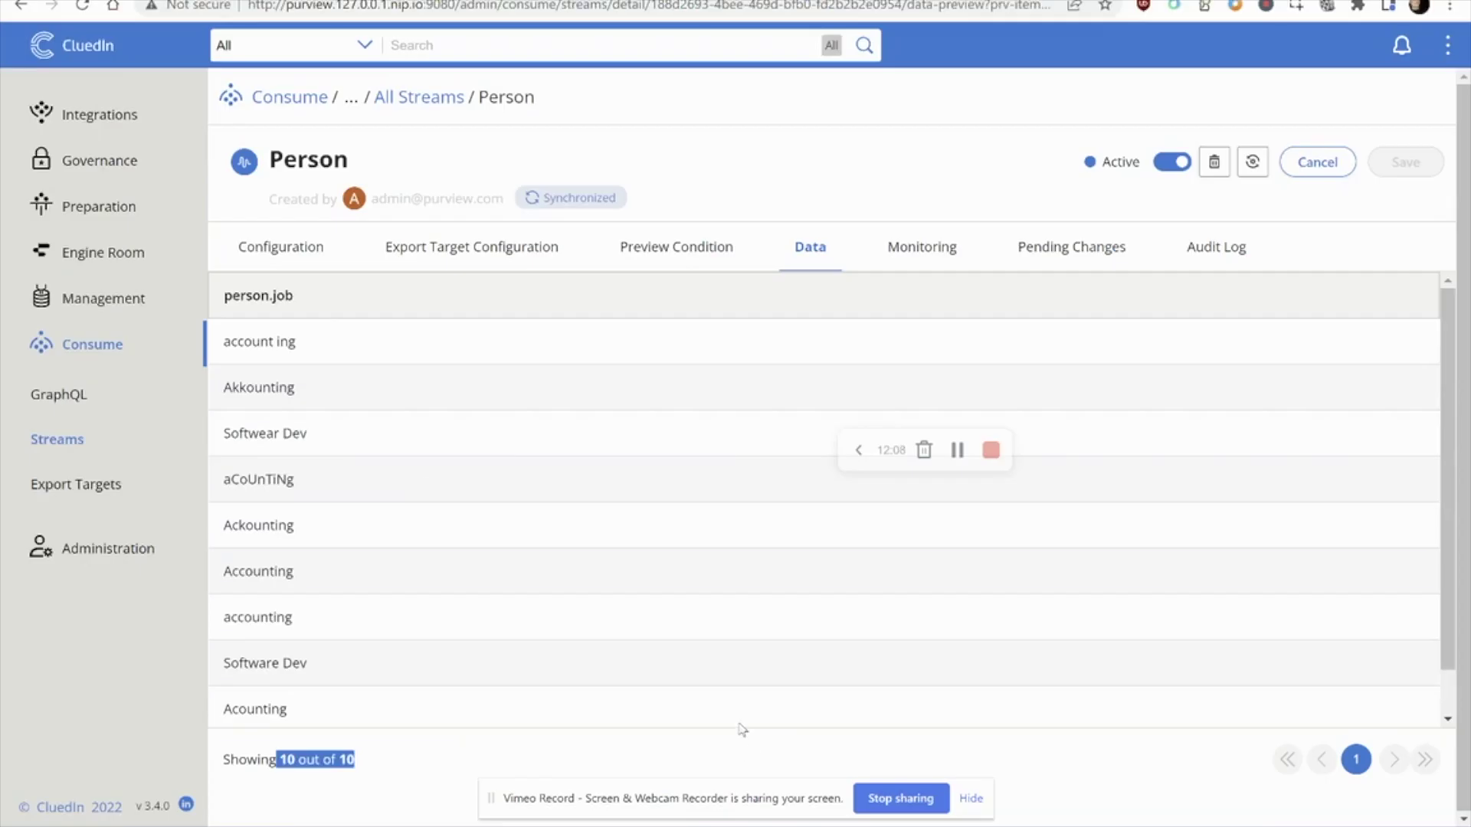
pyautogui.click(65, 449)
pyautogui.click(357, 253)
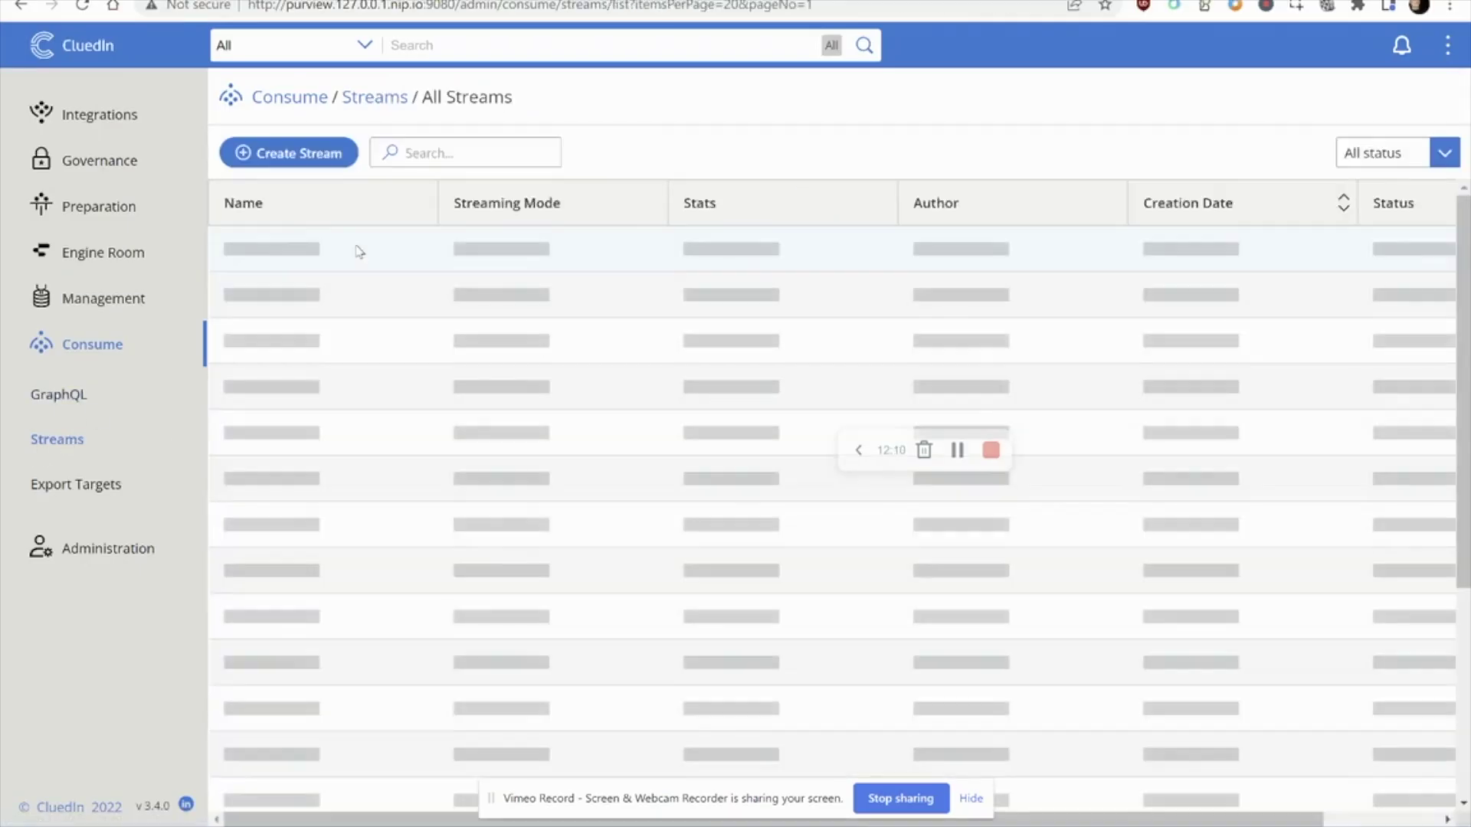
pyautogui.click(326, 152)
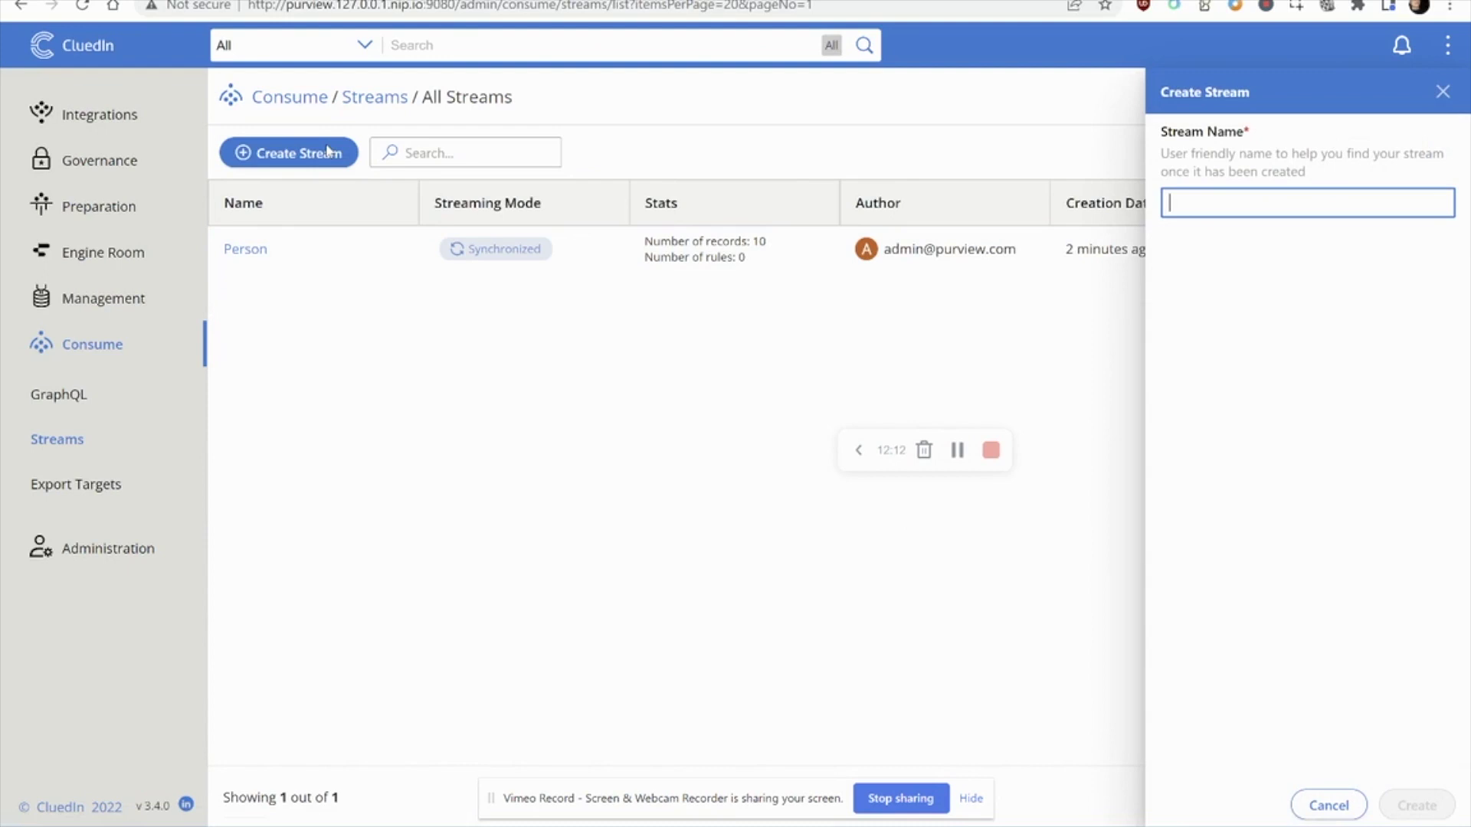
pyautogui.write('Data Scien e')
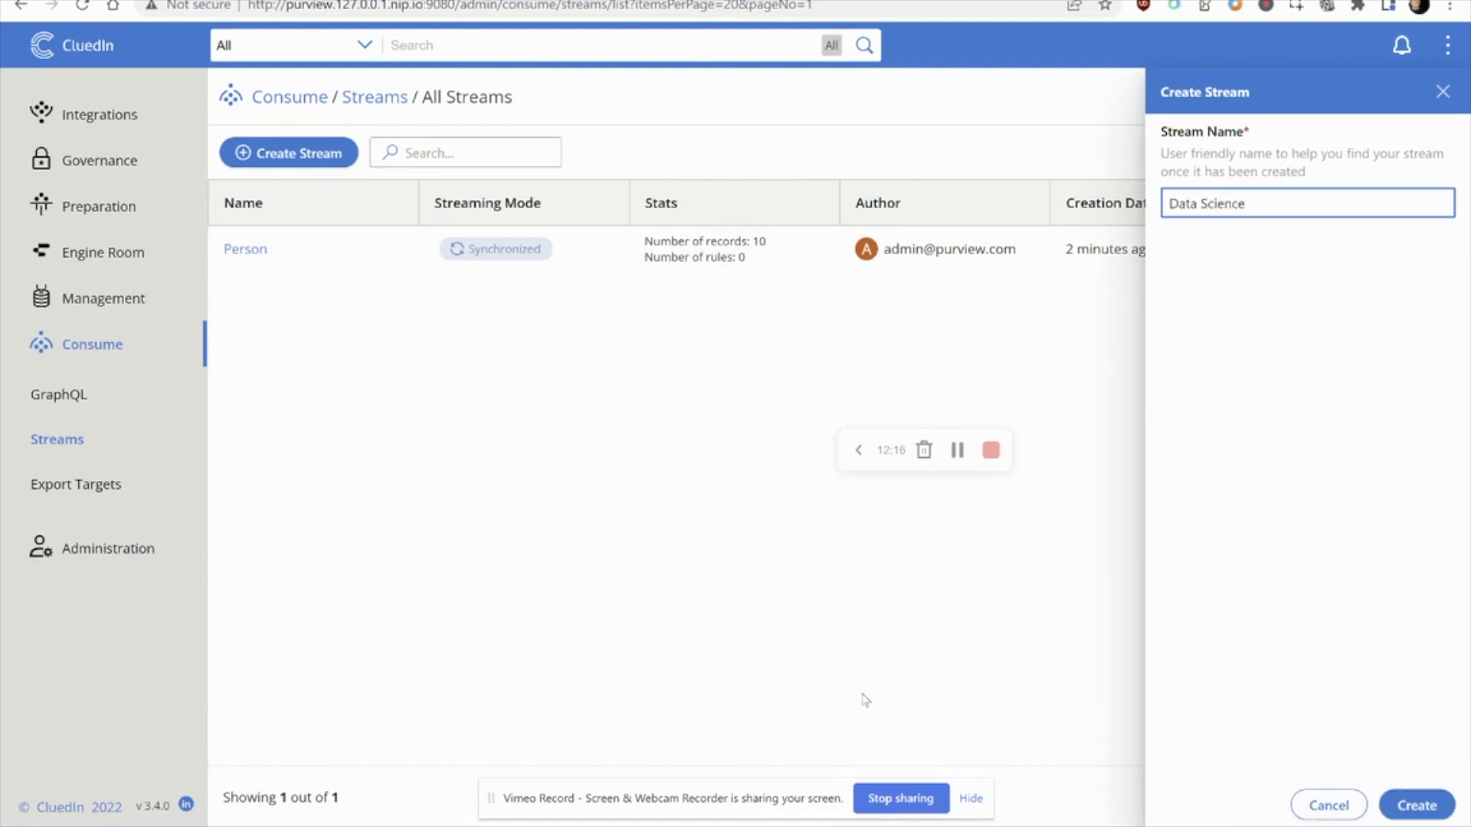
pyautogui.click(1417, 805)
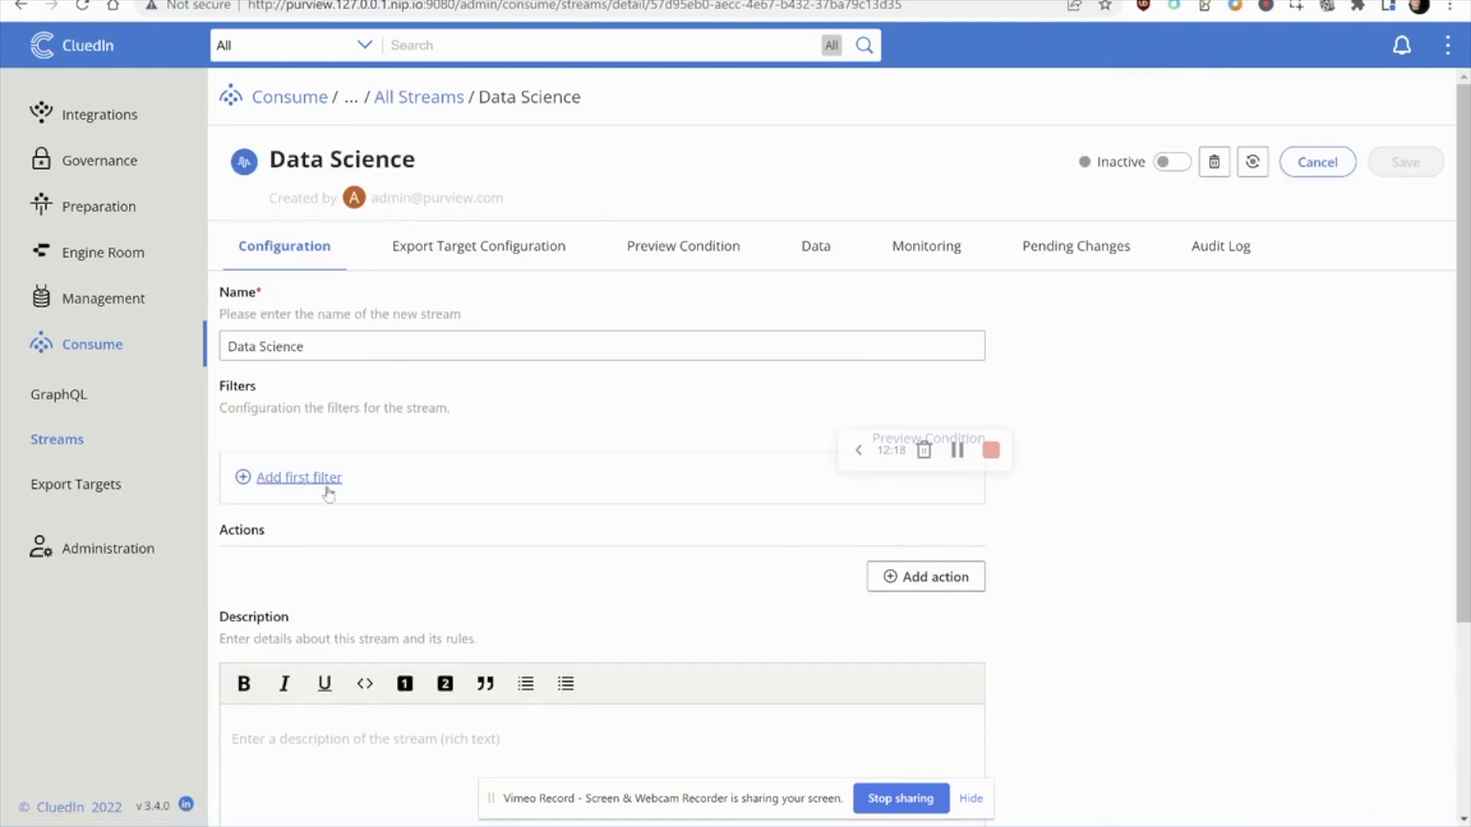
# Add a property filter so EntityType equals /Person.
pyautogui.click(326, 483)
pyautogui.click(345, 505)
pyautogui.click(325, 568)
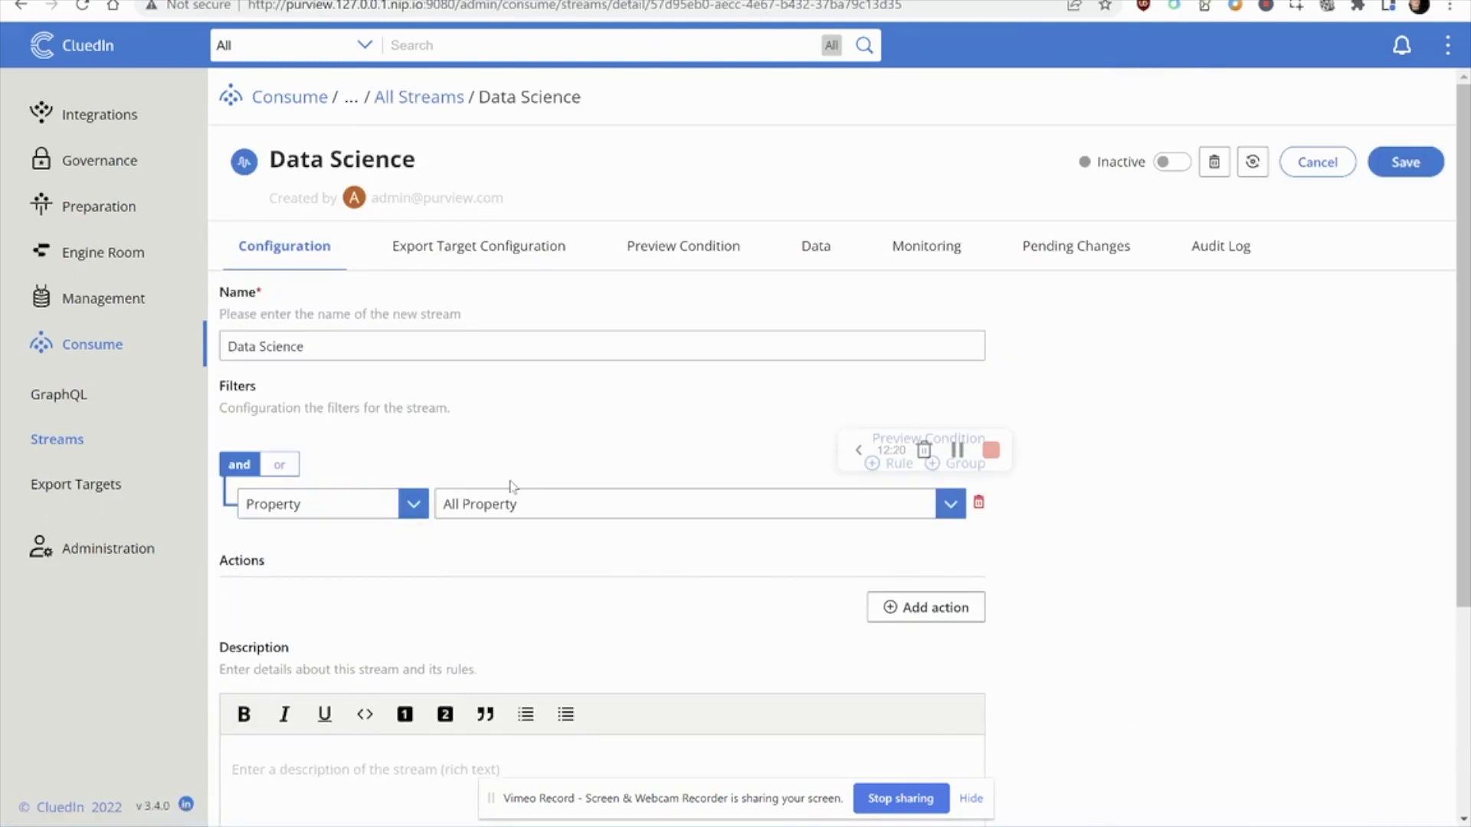
pyautogui.click(513, 503)
pyautogui.click(475, 702)
pyautogui.click(865, 504)
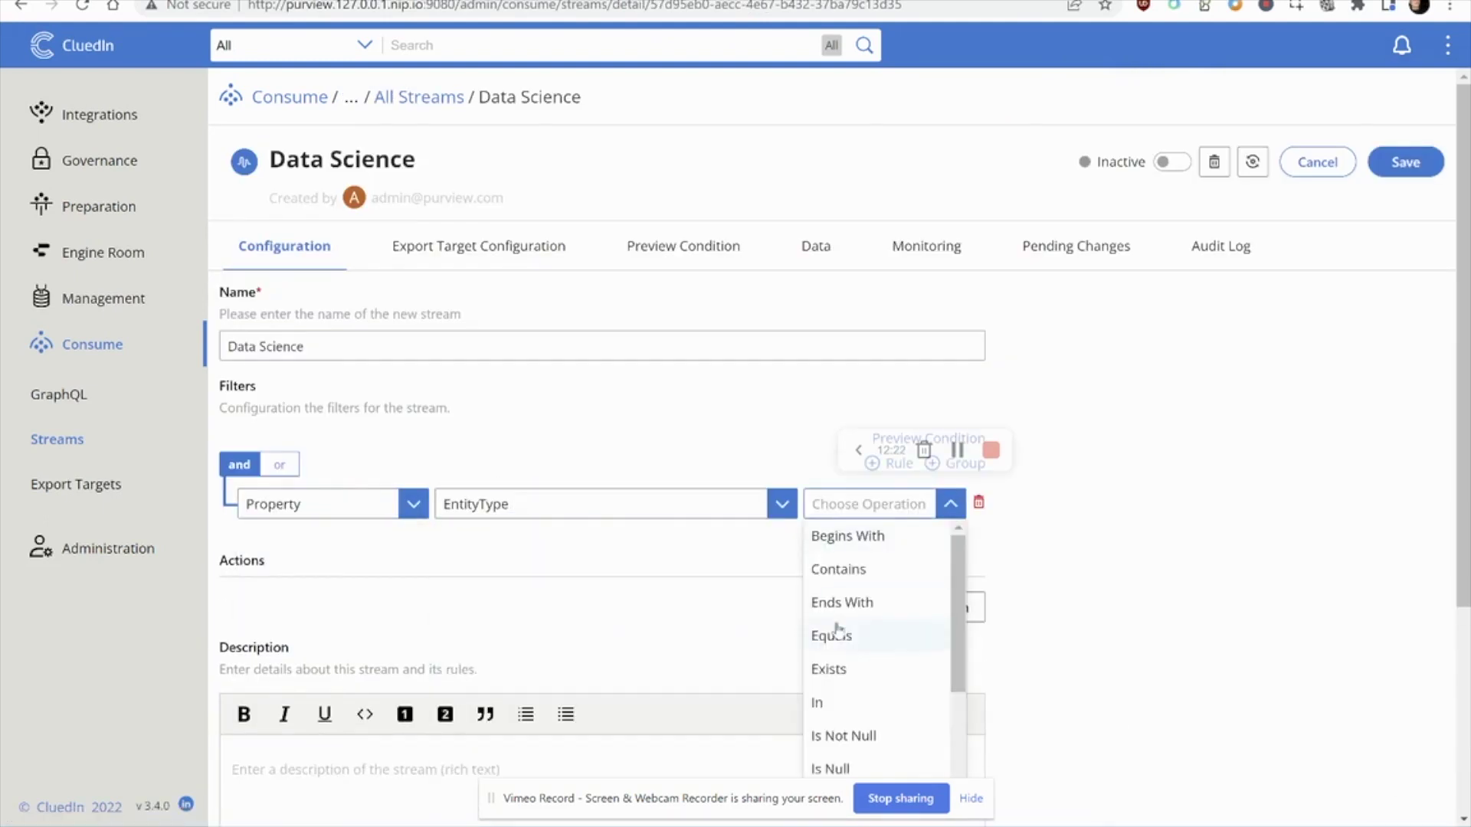
pyautogui.click(835, 633)
pyautogui.click(496, 558)
pyautogui.write('/Person')
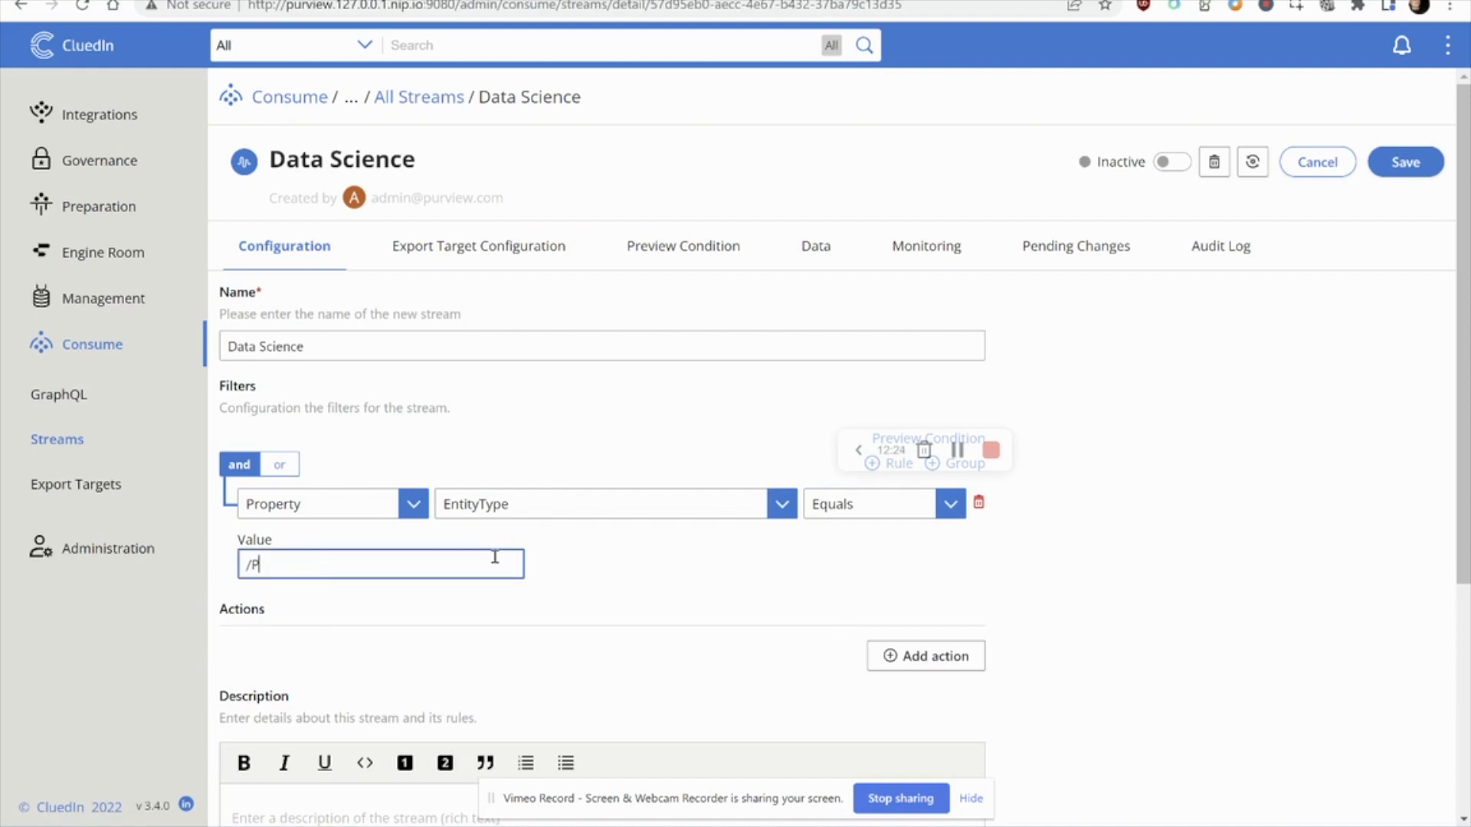
# Save the stream and pick the adlsg2testingapac connector as its export target.
pyautogui.click(1406, 161)
pyautogui.click(785, 512)
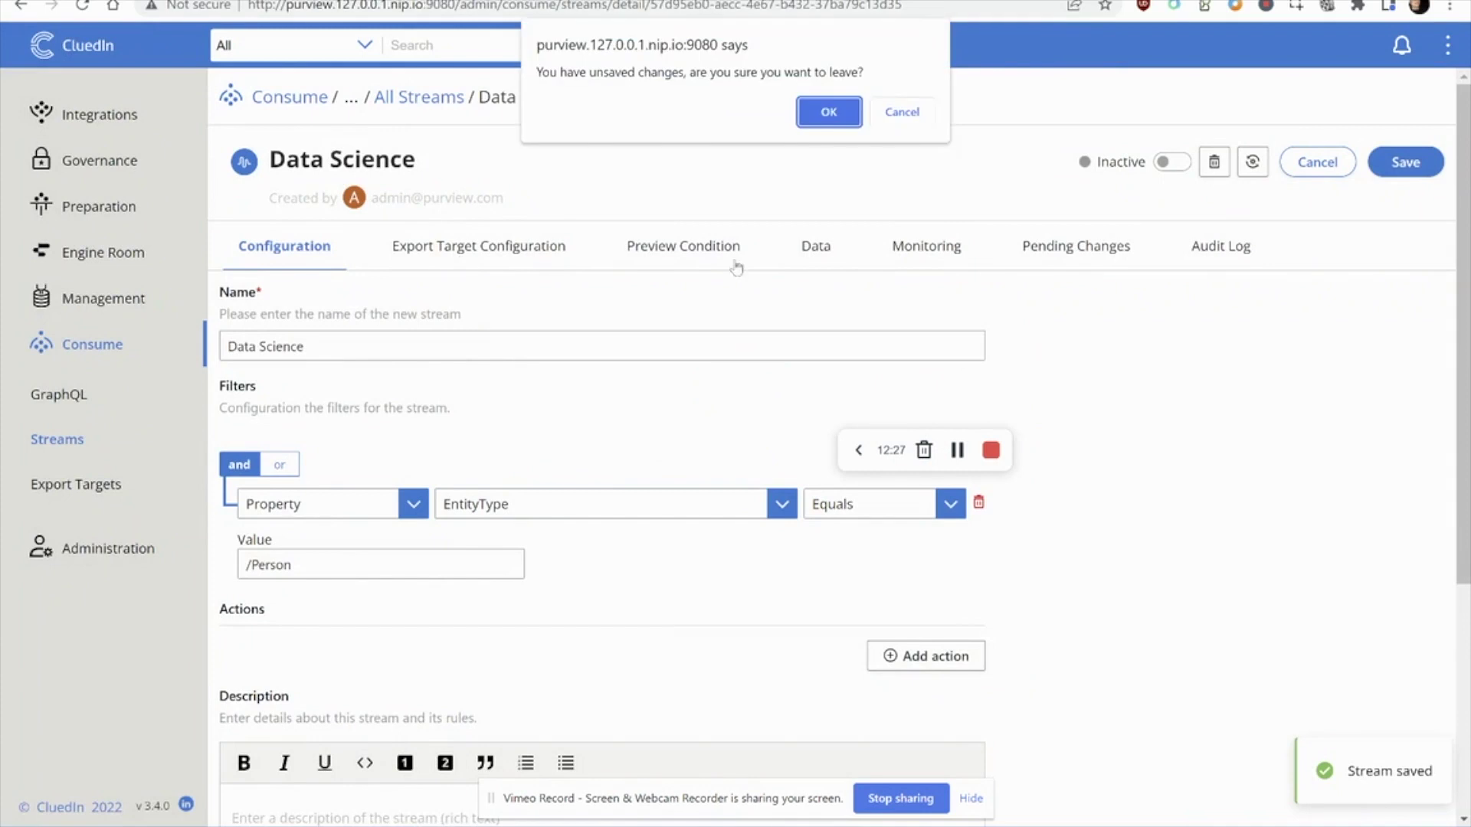
pyautogui.click(837, 115)
pyautogui.click(240, 392)
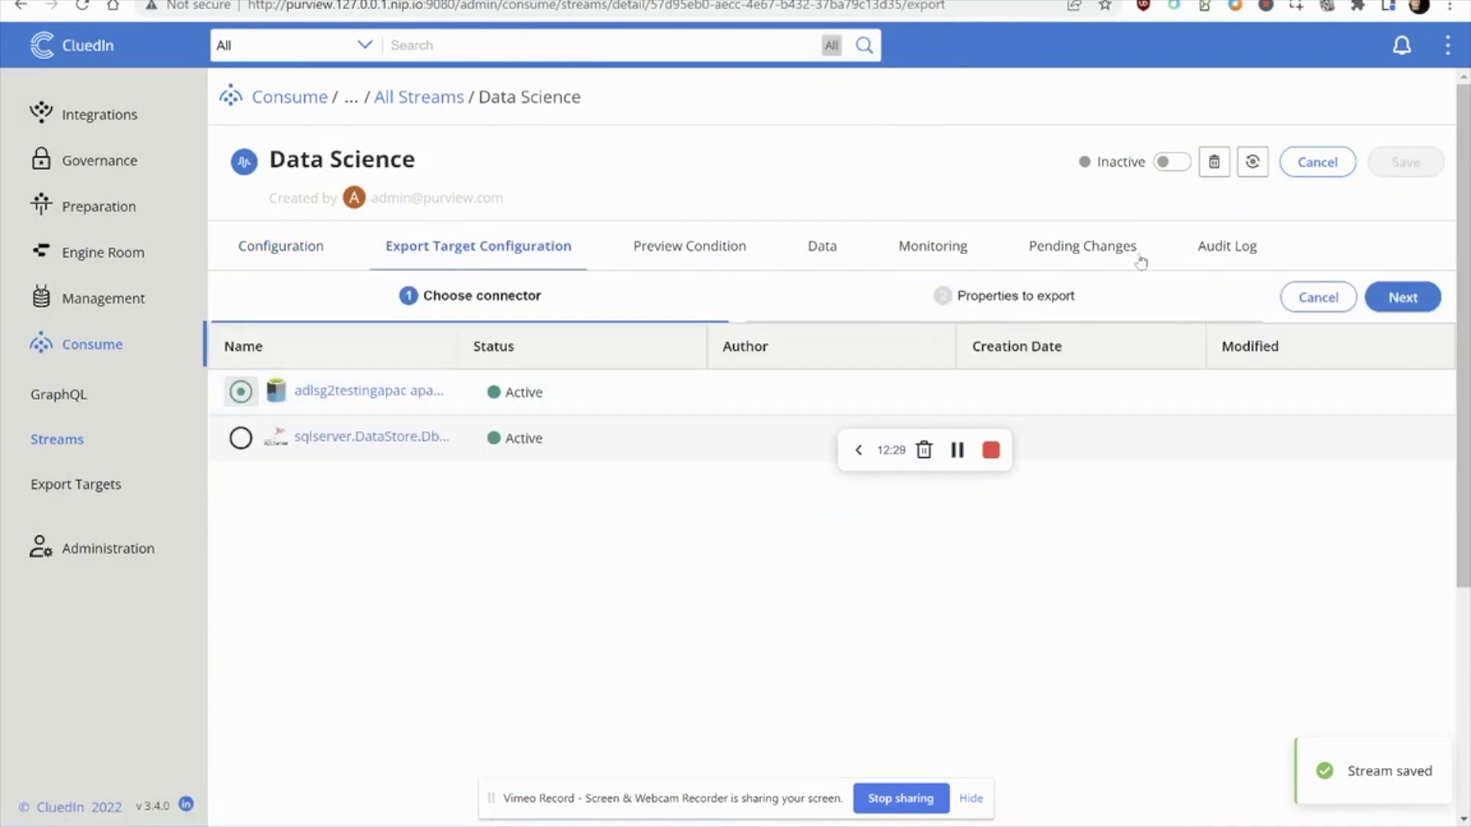
# Name the export target Employees and add person.job as the exported vocabulary property.
pyautogui.click(1404, 297)
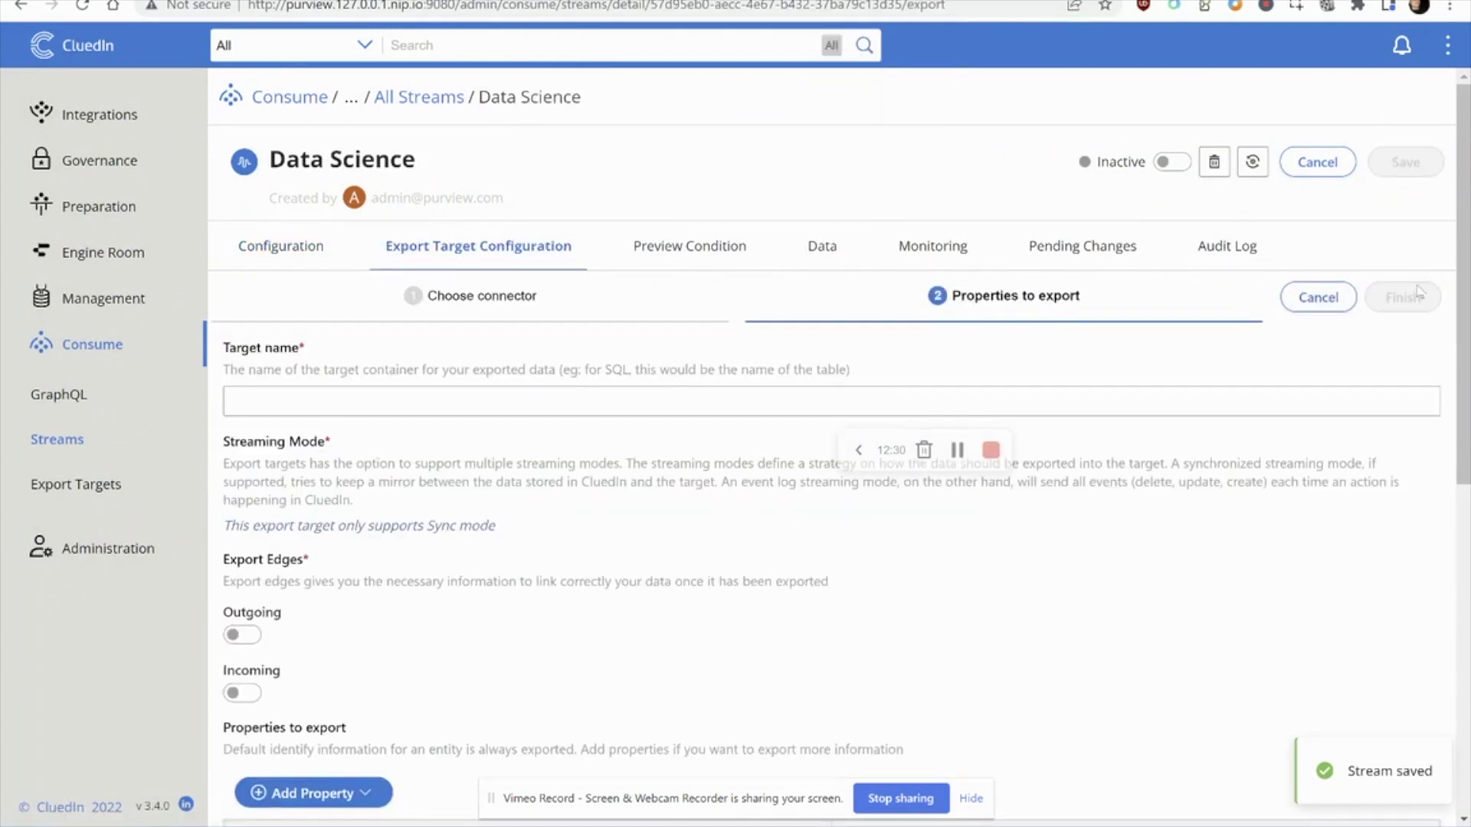
pyautogui.click(636, 393)
pyautogui.write('Employees')
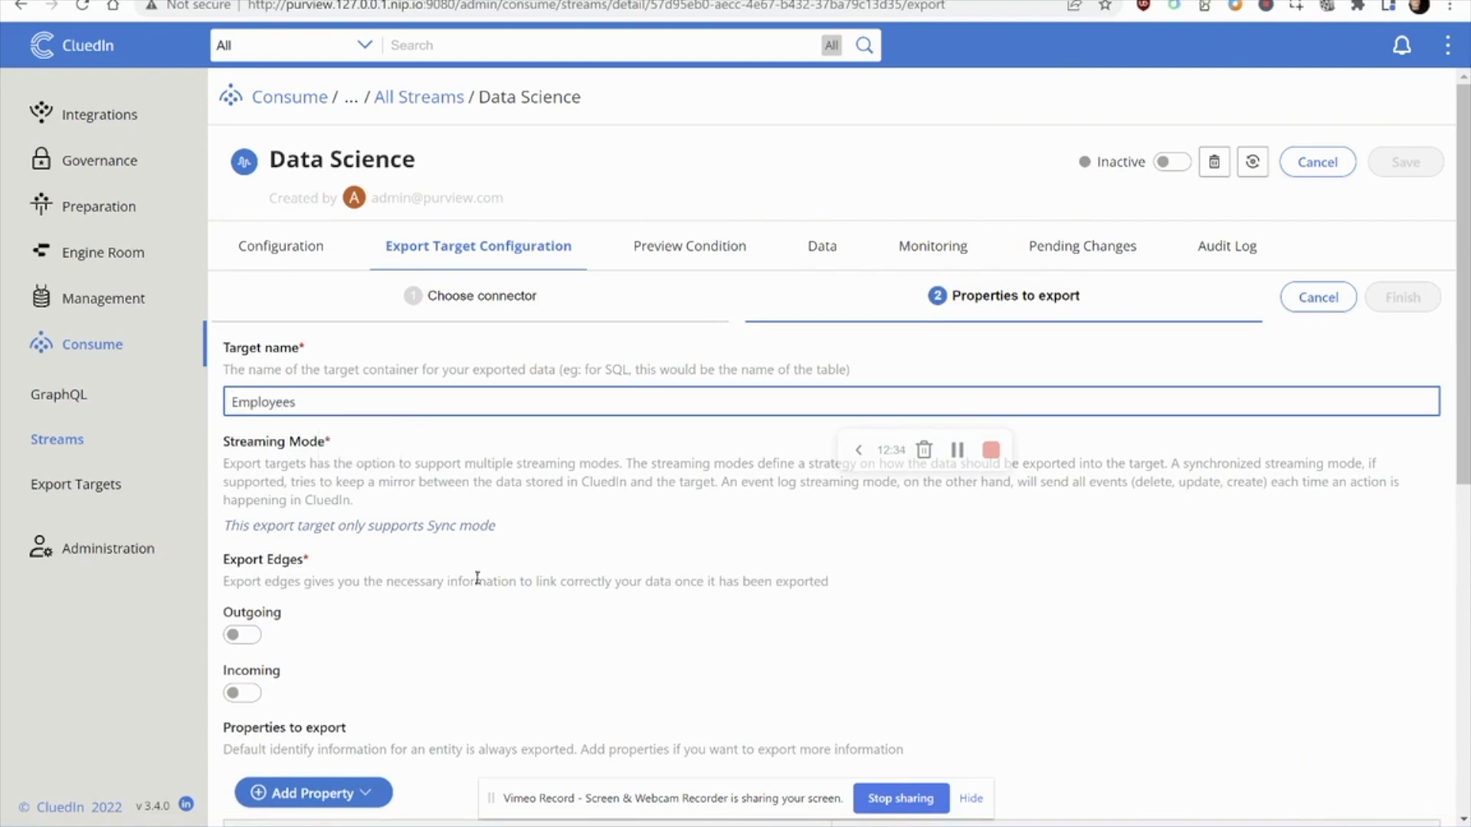
pyautogui.scroll(-4, 477, 579)
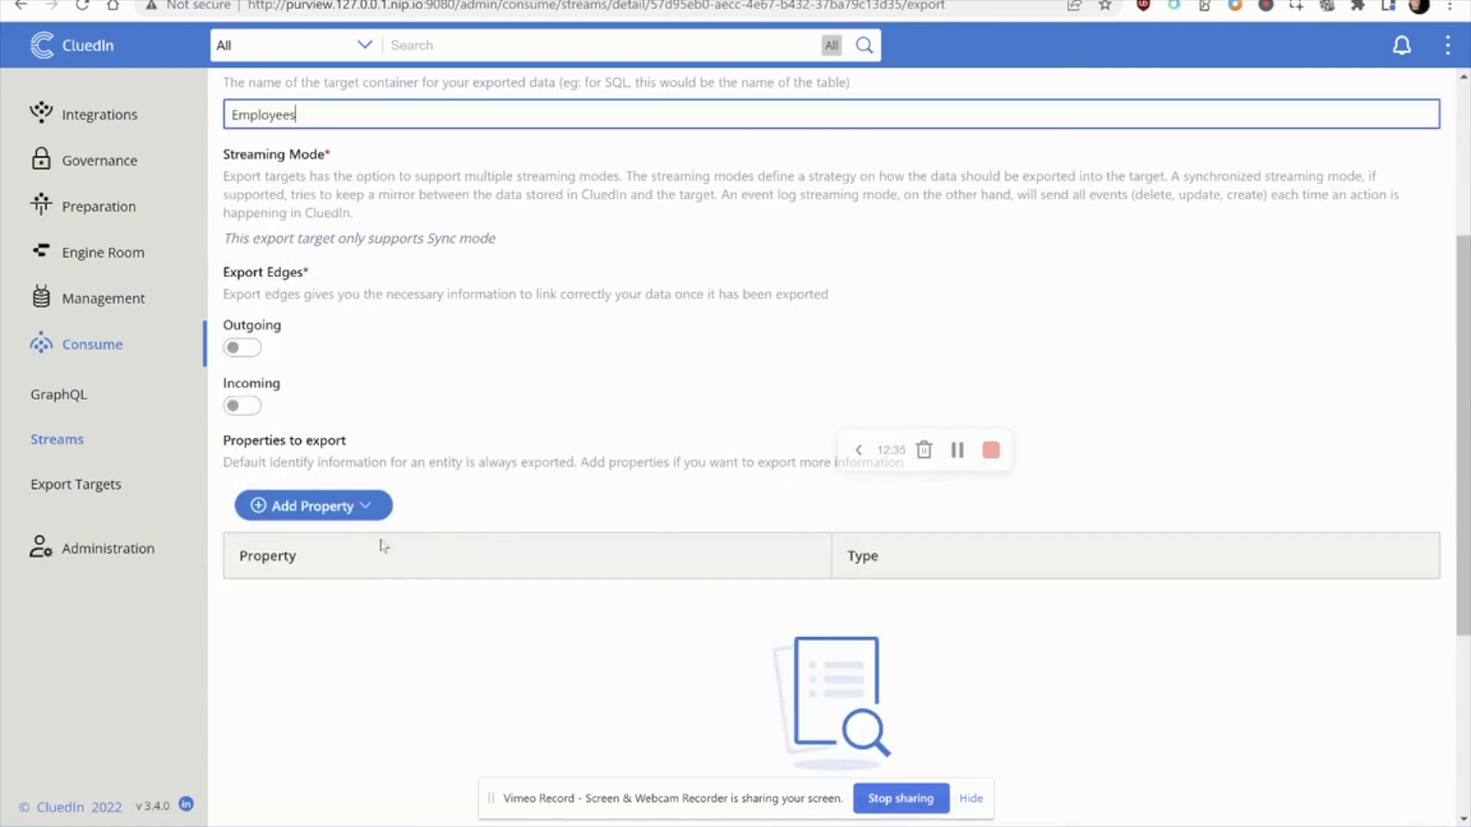
pyautogui.click(314, 505)
pyautogui.click(330, 573)
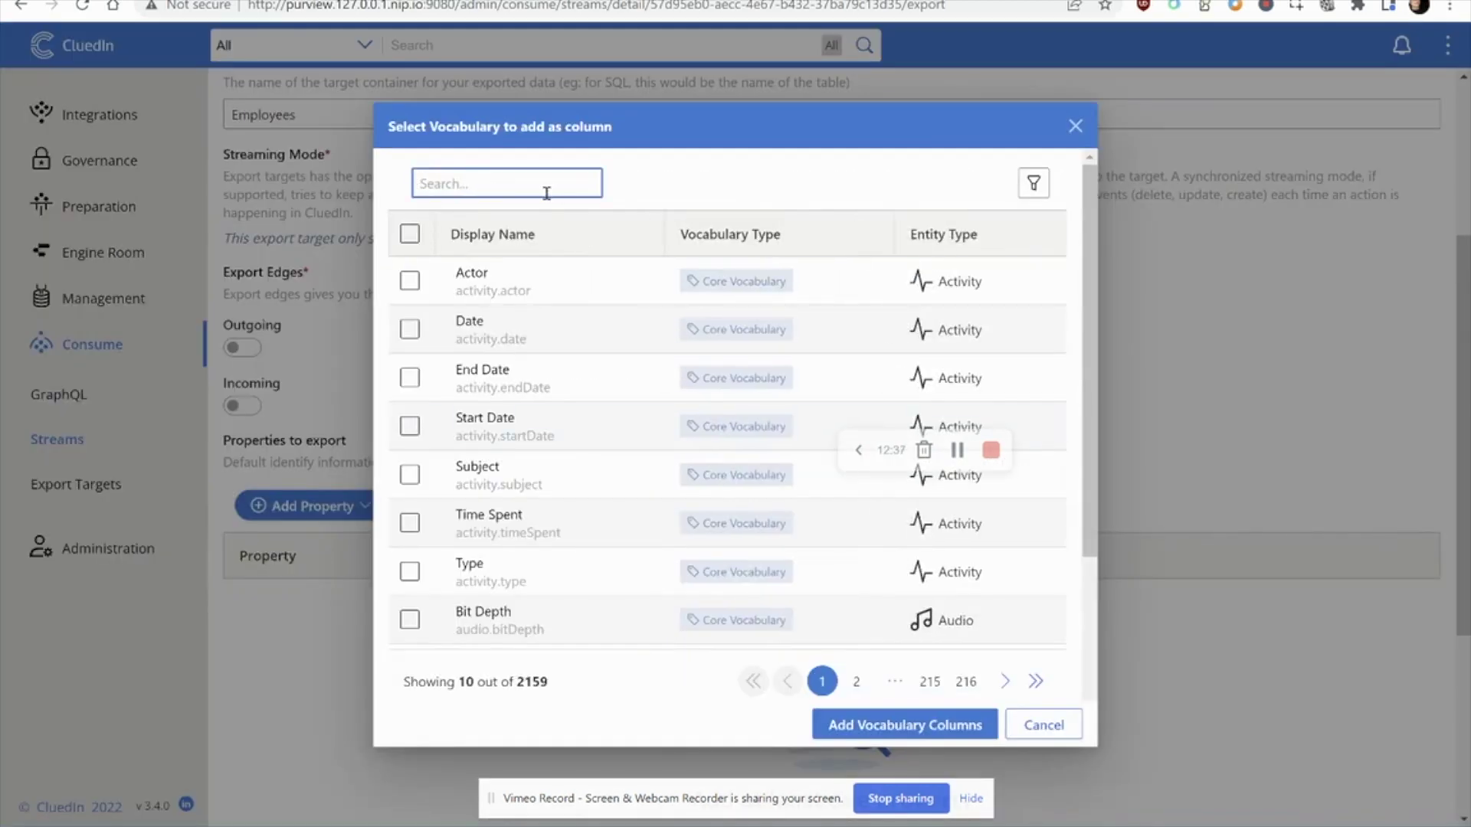
pyautogui.write('person.job')
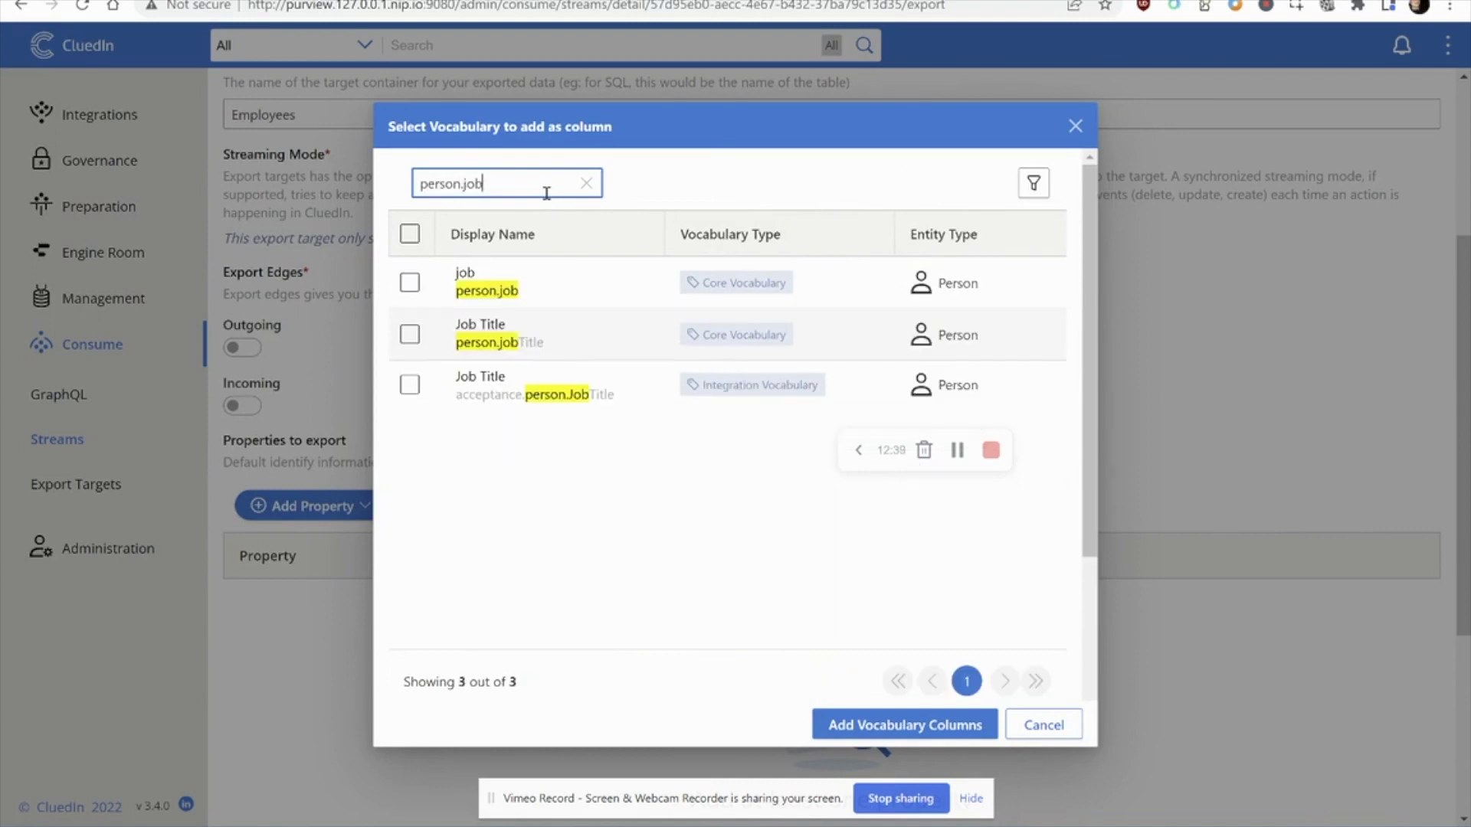
pyautogui.click(410, 282)
pyautogui.click(905, 725)
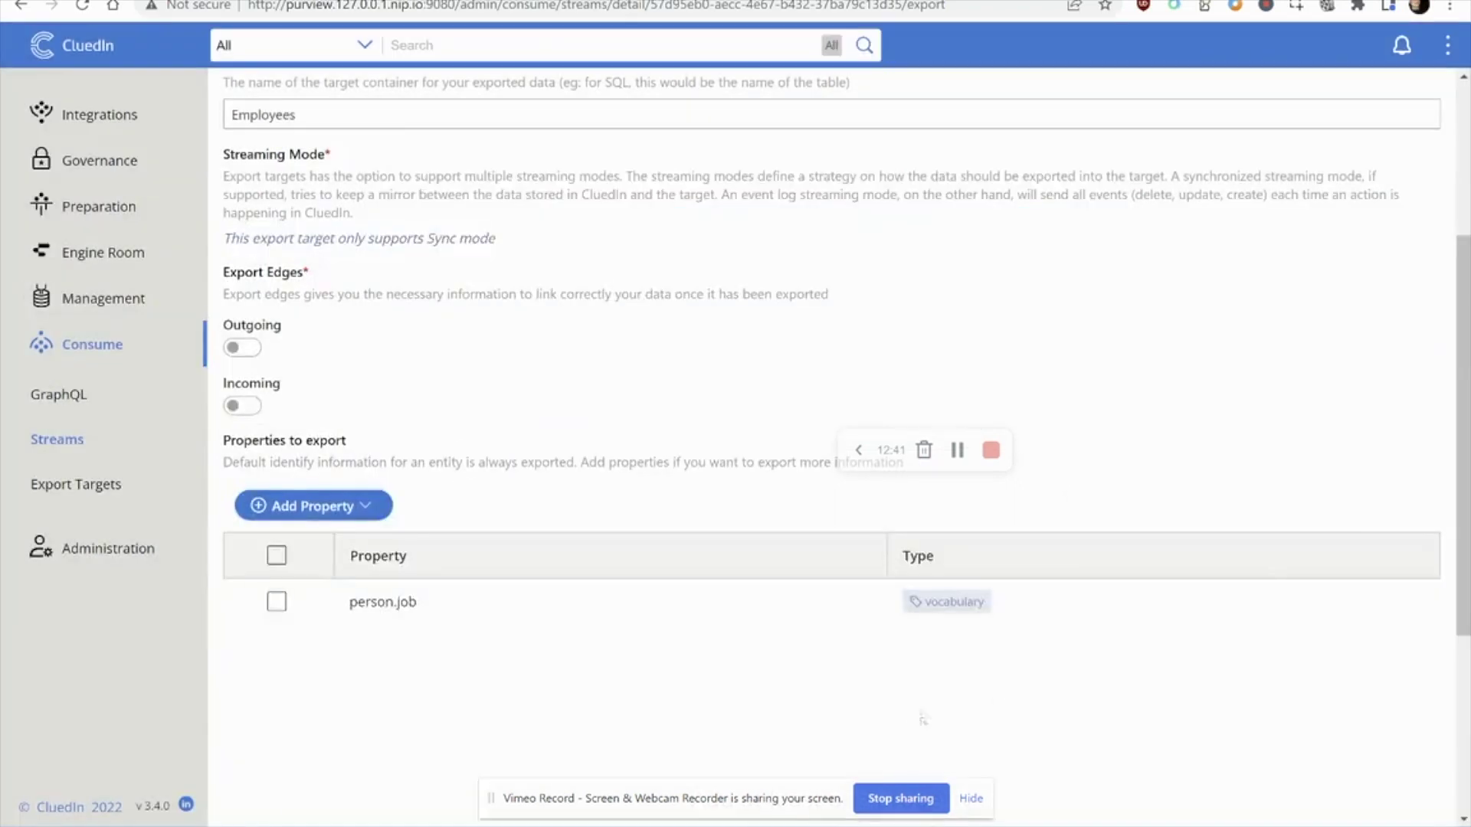
pyautogui.scroll(4, 1319, 494)
pyautogui.click(1419, 299)
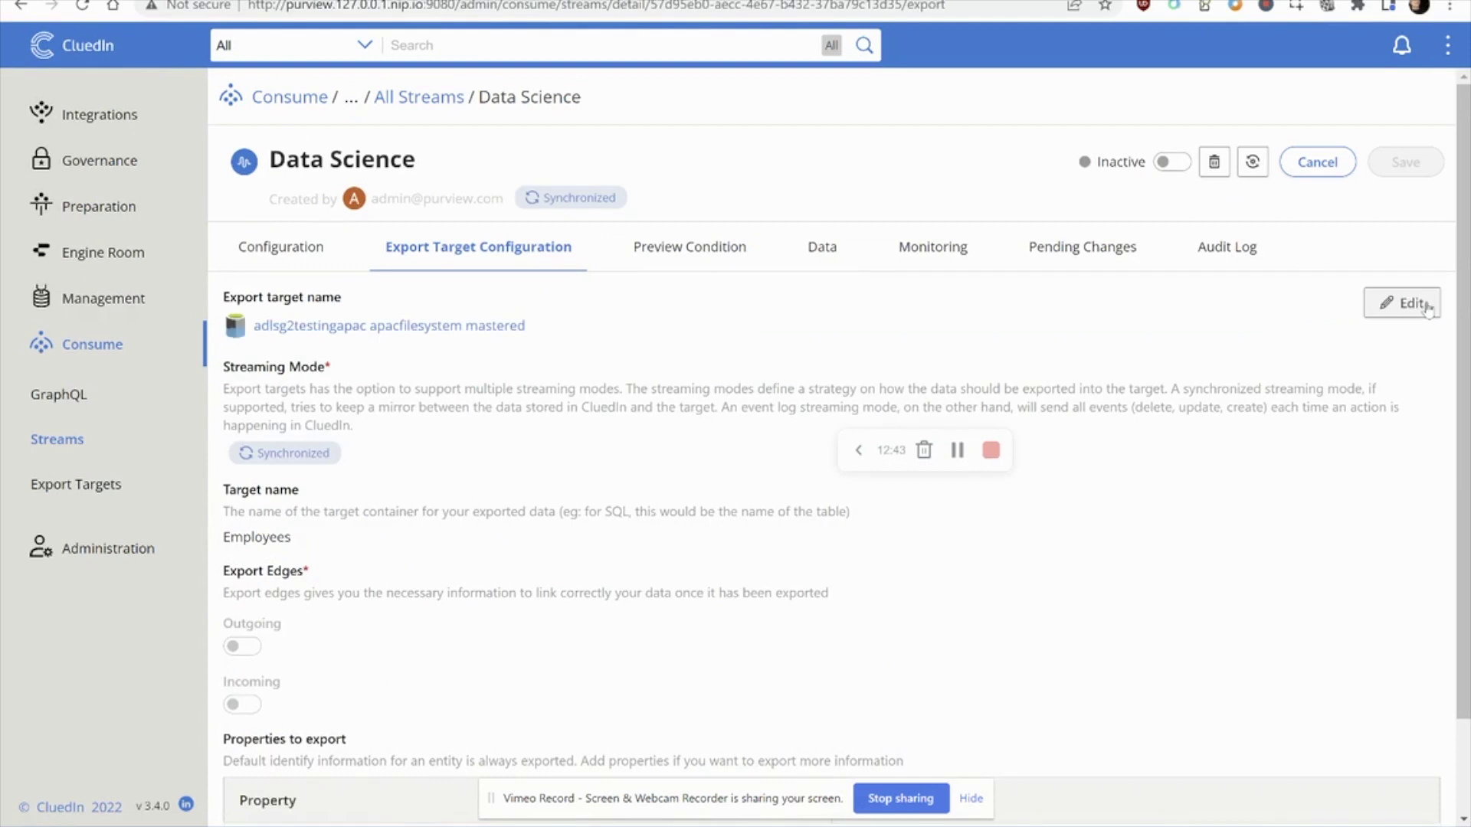
# Review the stream's job records and activate the Data Science stream.
pyautogui.click(836, 248)
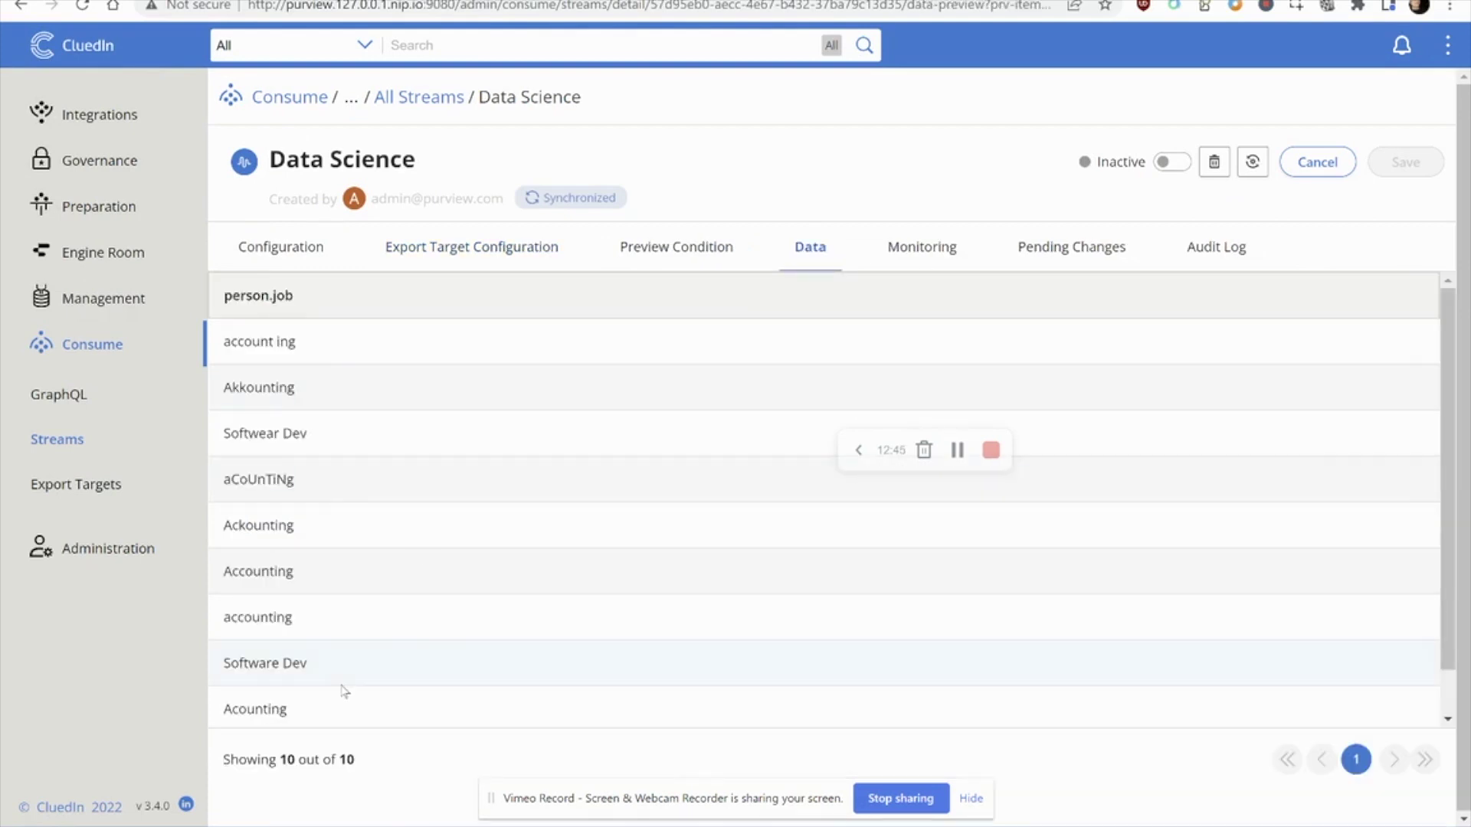
pyautogui.click(1172, 162)
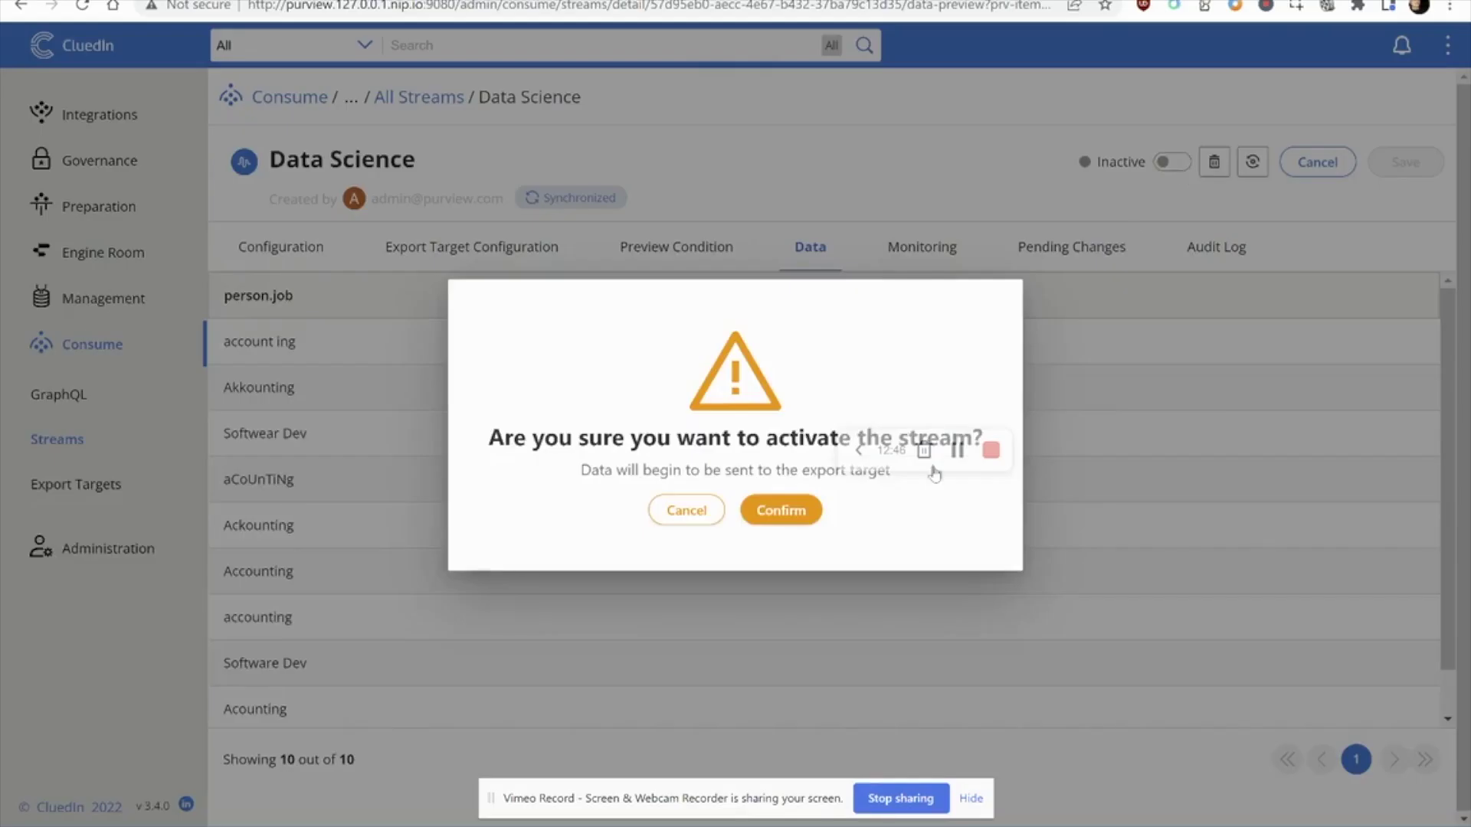
pyautogui.click(790, 519)
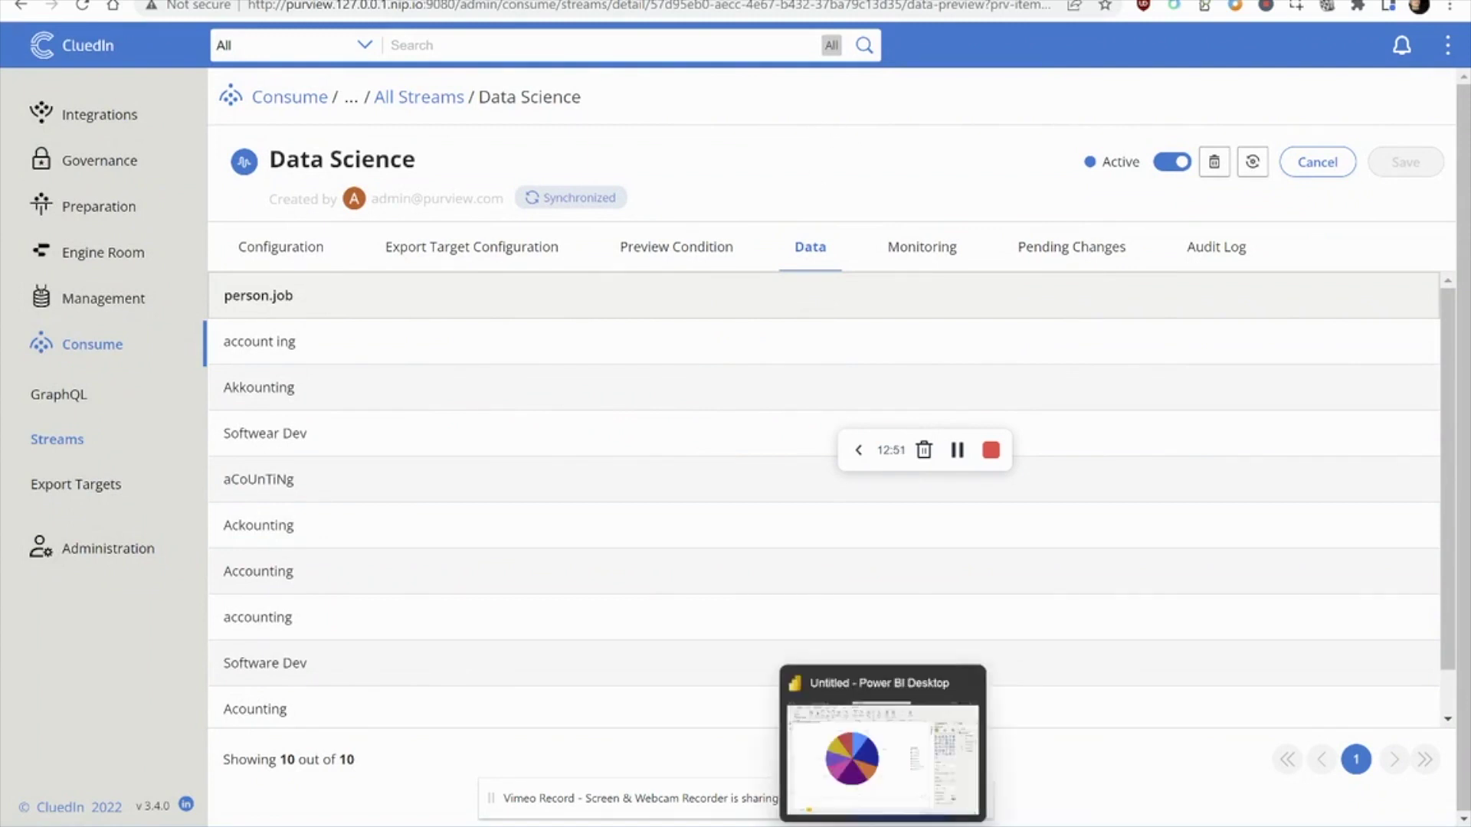
pyautogui.click(881, 755)
# Turn on page refresh for the report page with an interval of 5 seconds.
pyautogui.click(1091, 674)
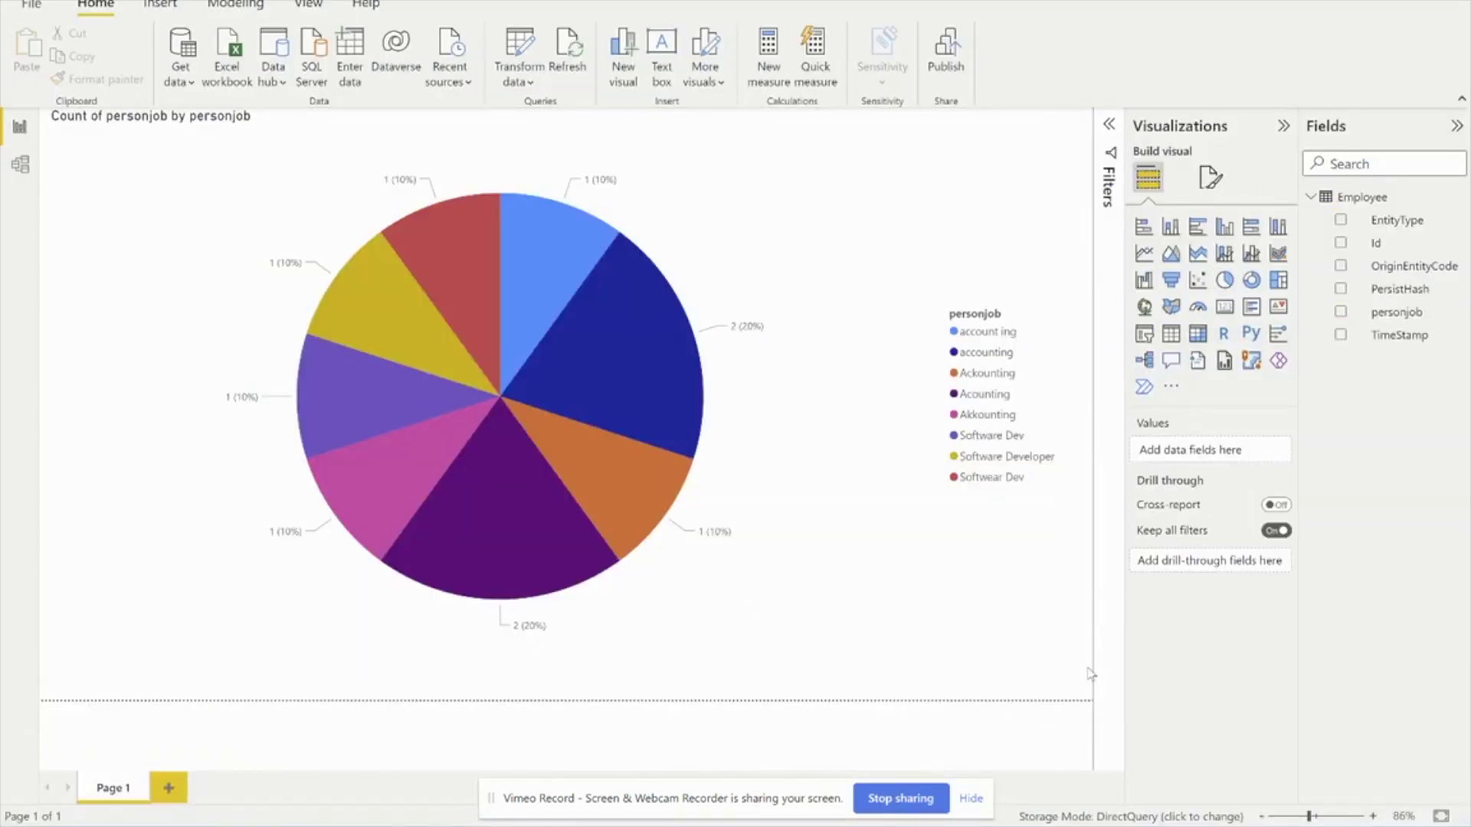
pyautogui.click(1211, 177)
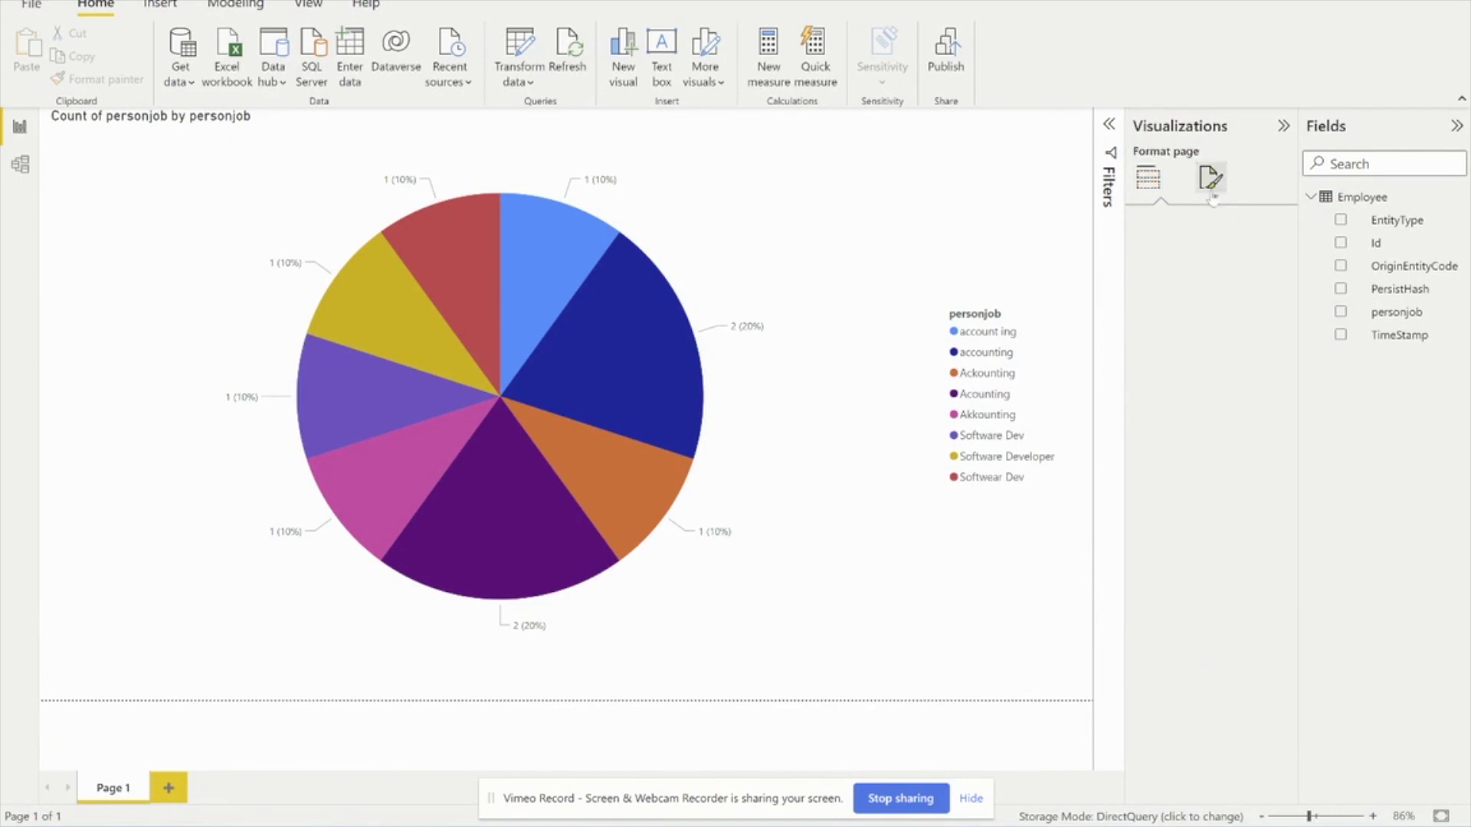
pyautogui.click(1147, 507)
pyautogui.click(1275, 505)
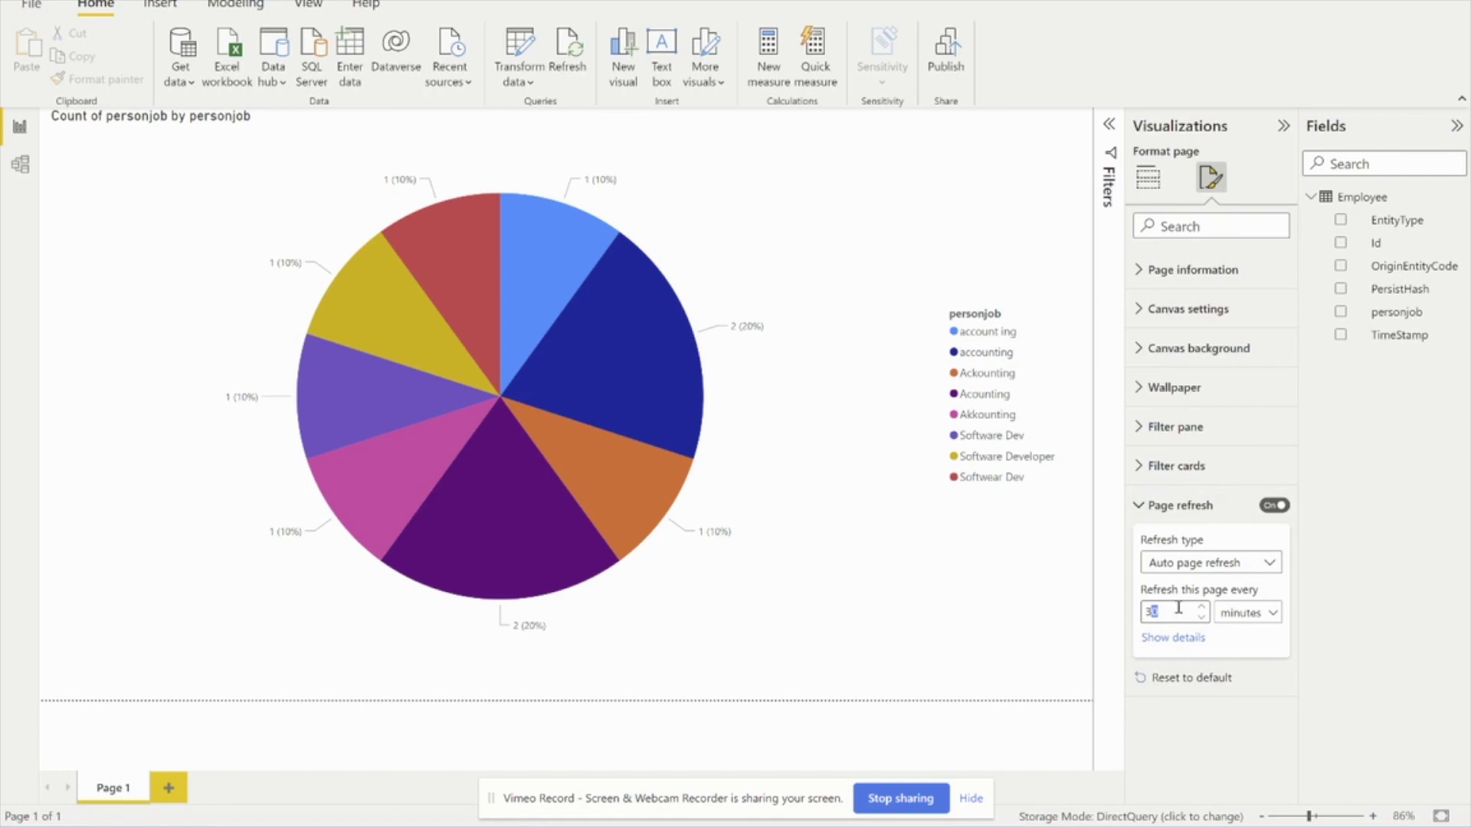
pyautogui.moveTo(1175, 609); pyautogui.dragTo(1141, 611)
pyautogui.write('5')
pyautogui.click(1232, 613)
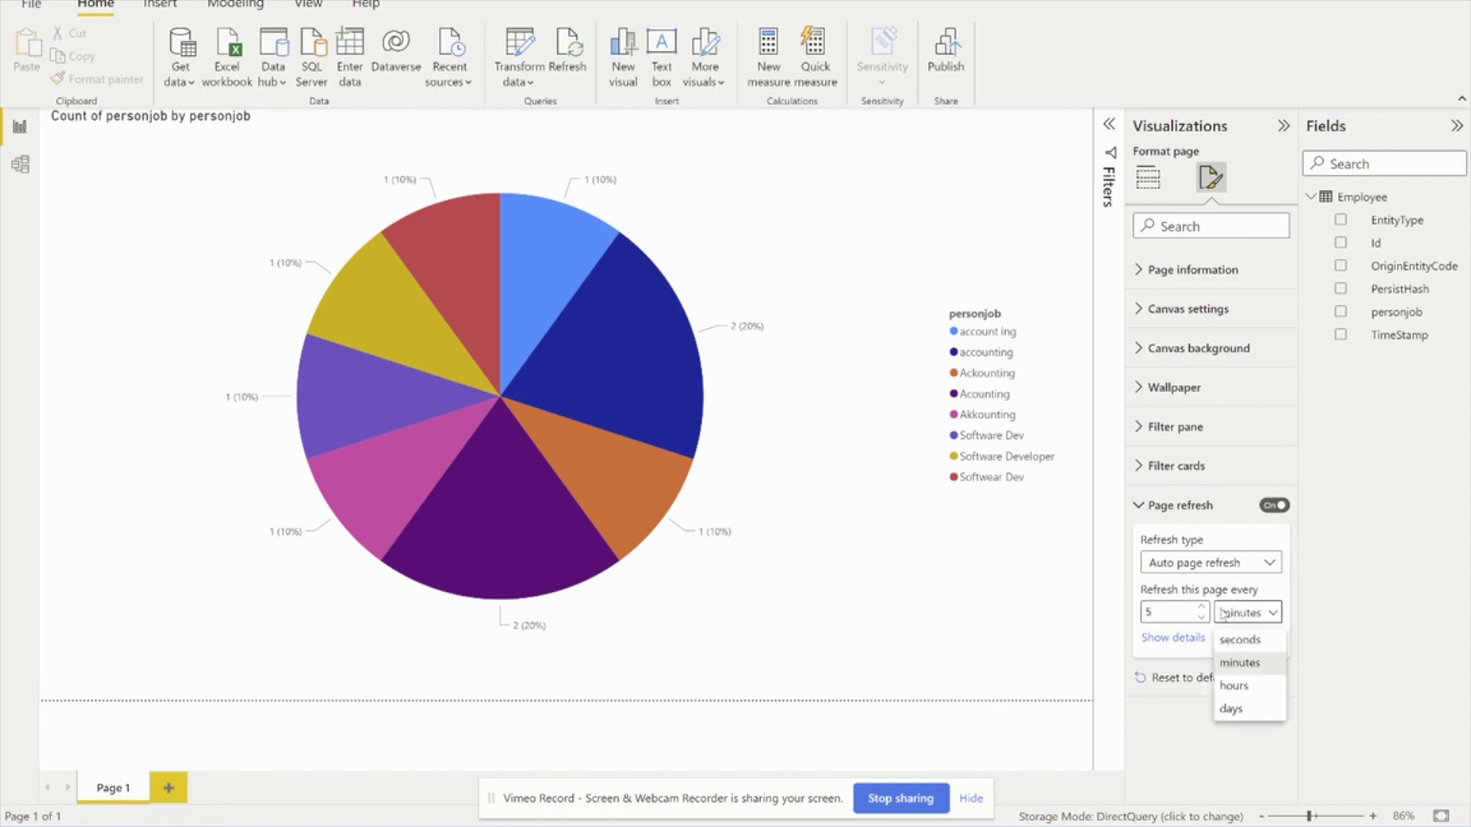
pyautogui.click(1234, 646)
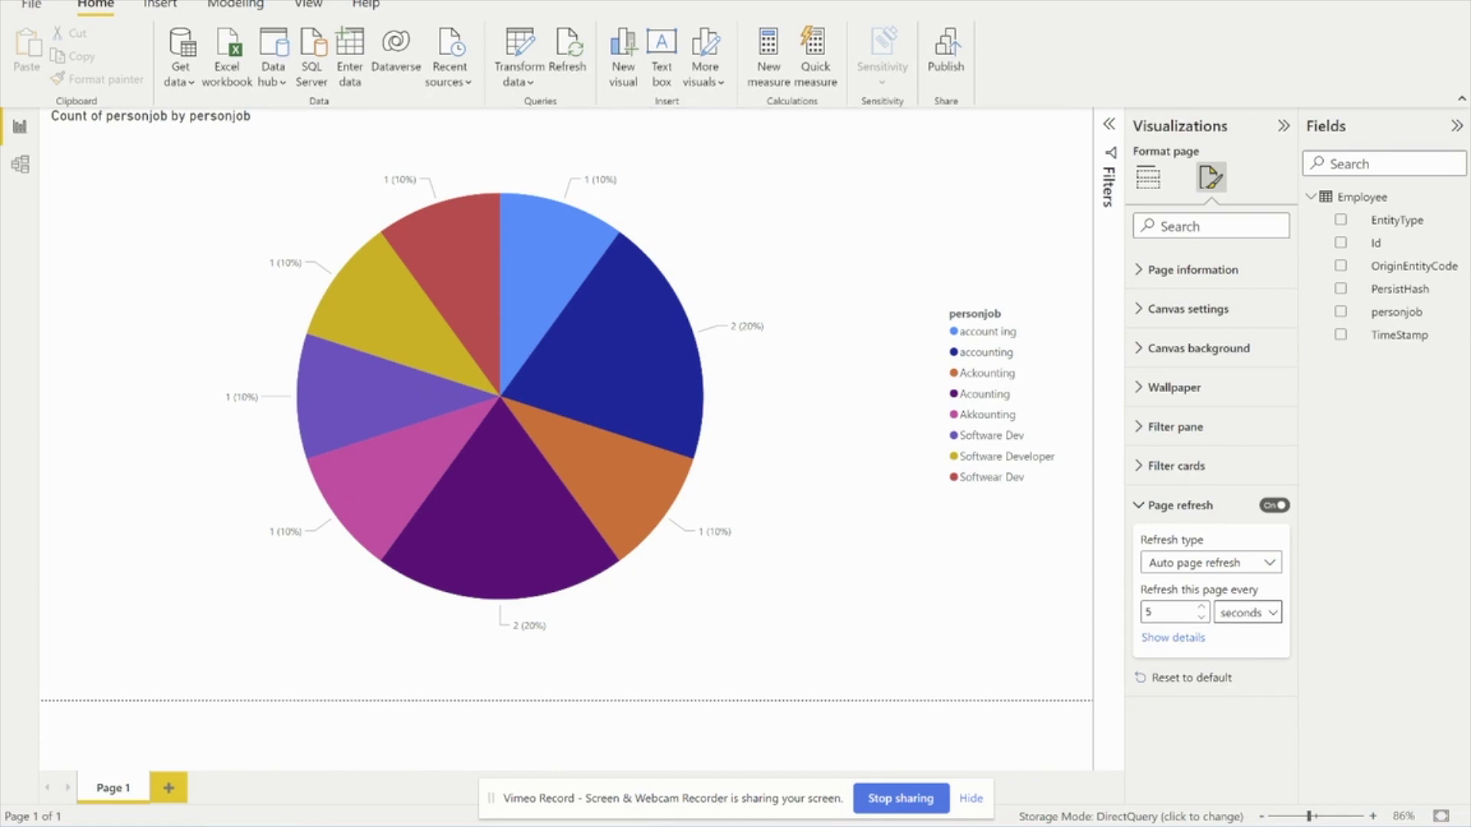
pyautogui.moveTo(659, 816)
pyautogui.click(747, 736)
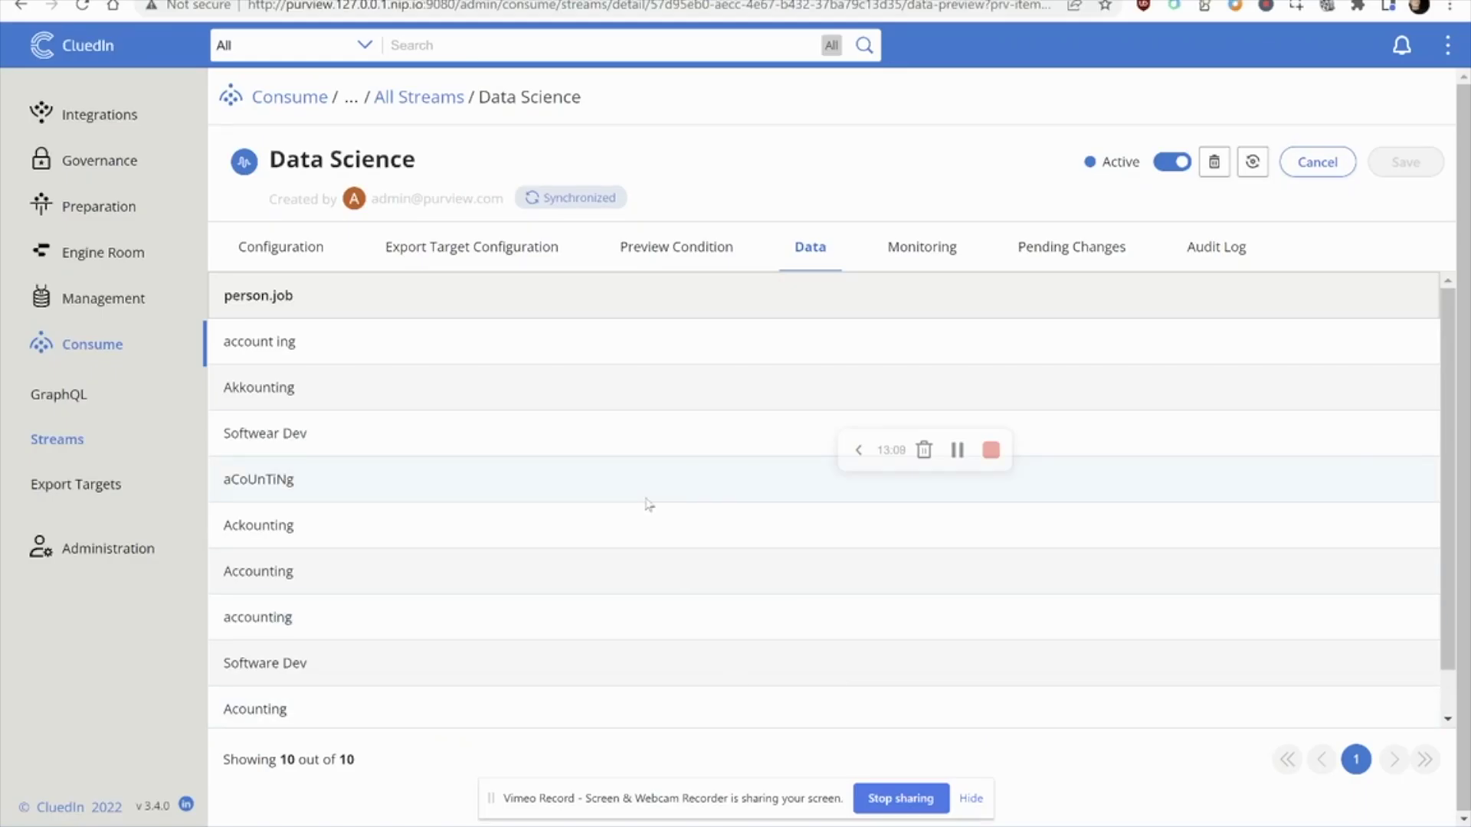
# Start a 'Fix Job' clean project on all Person records with person.job as its column.
pyautogui.click(865, 44)
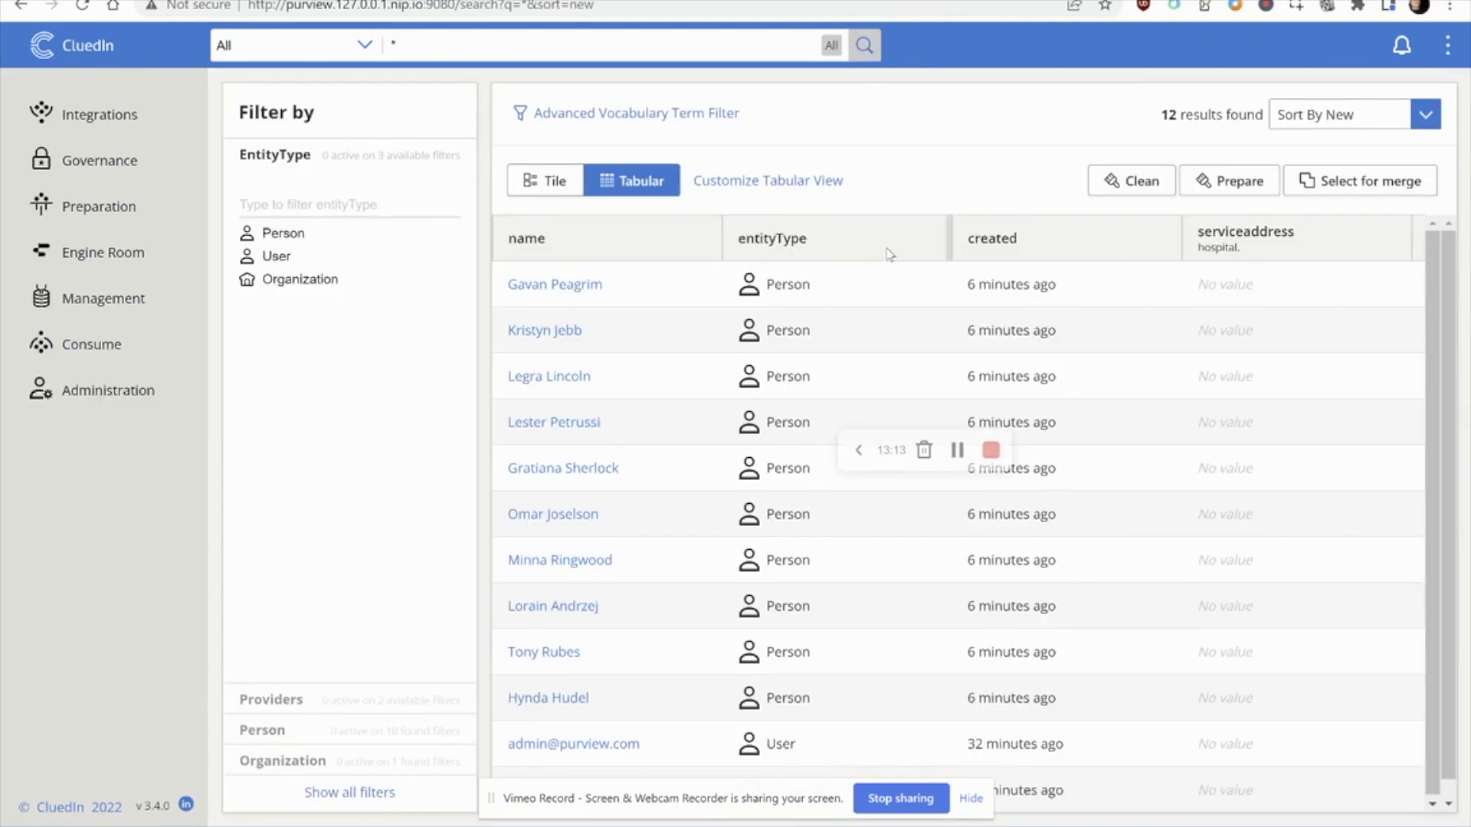
pyautogui.click(278, 236)
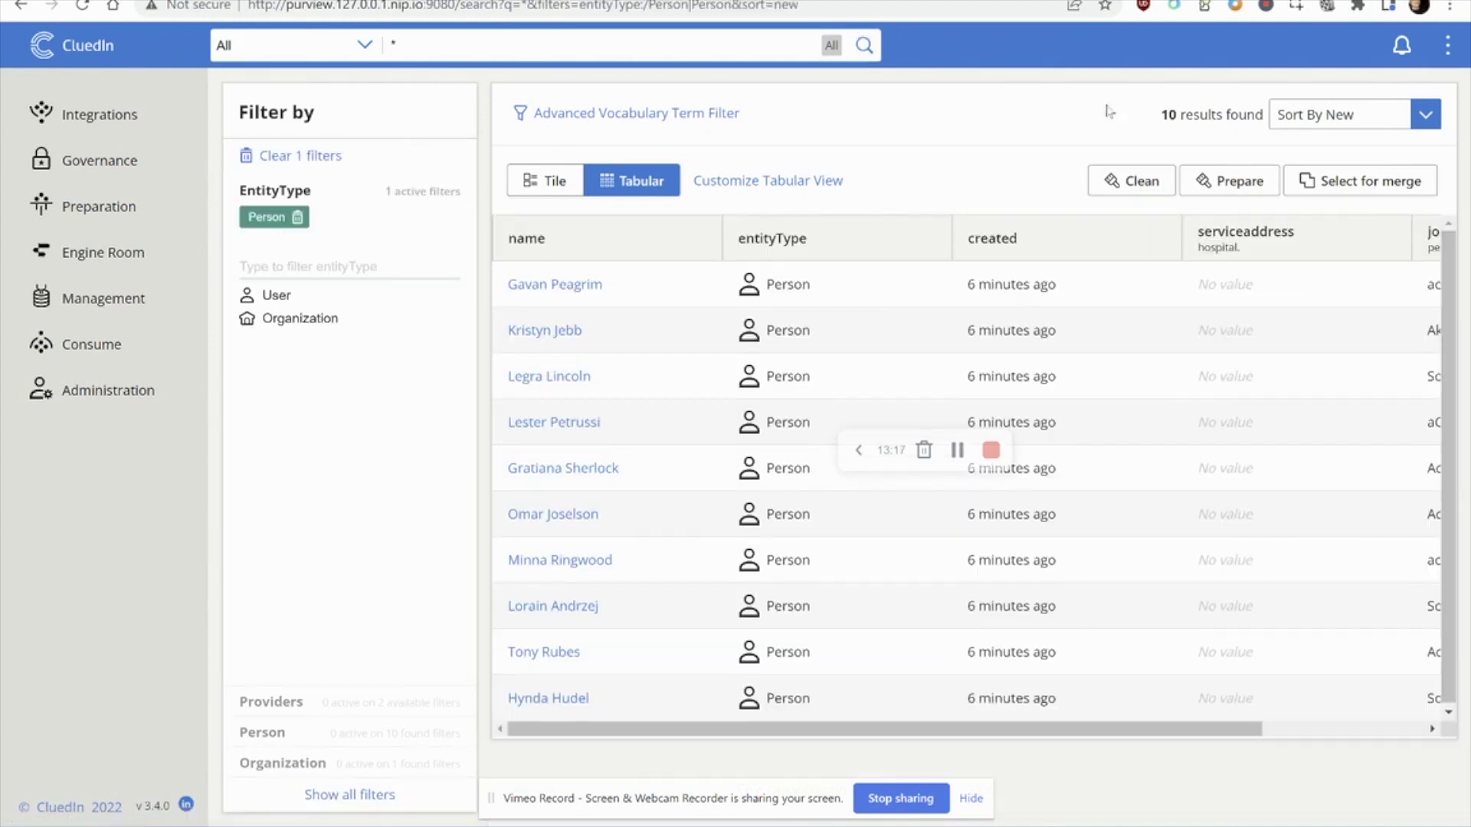
pyautogui.click(1124, 181)
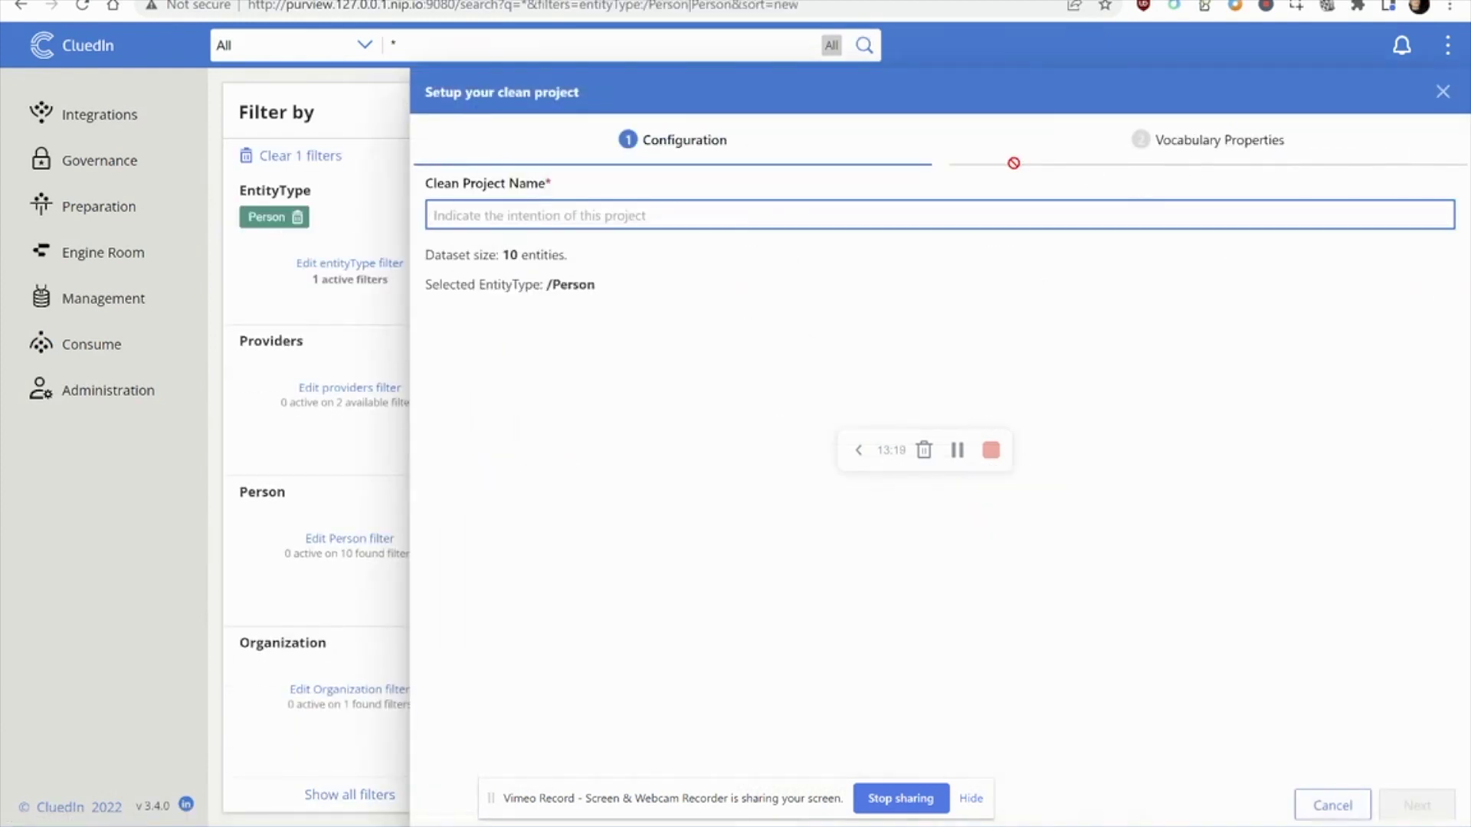
pyautogui.write('Fix Job')
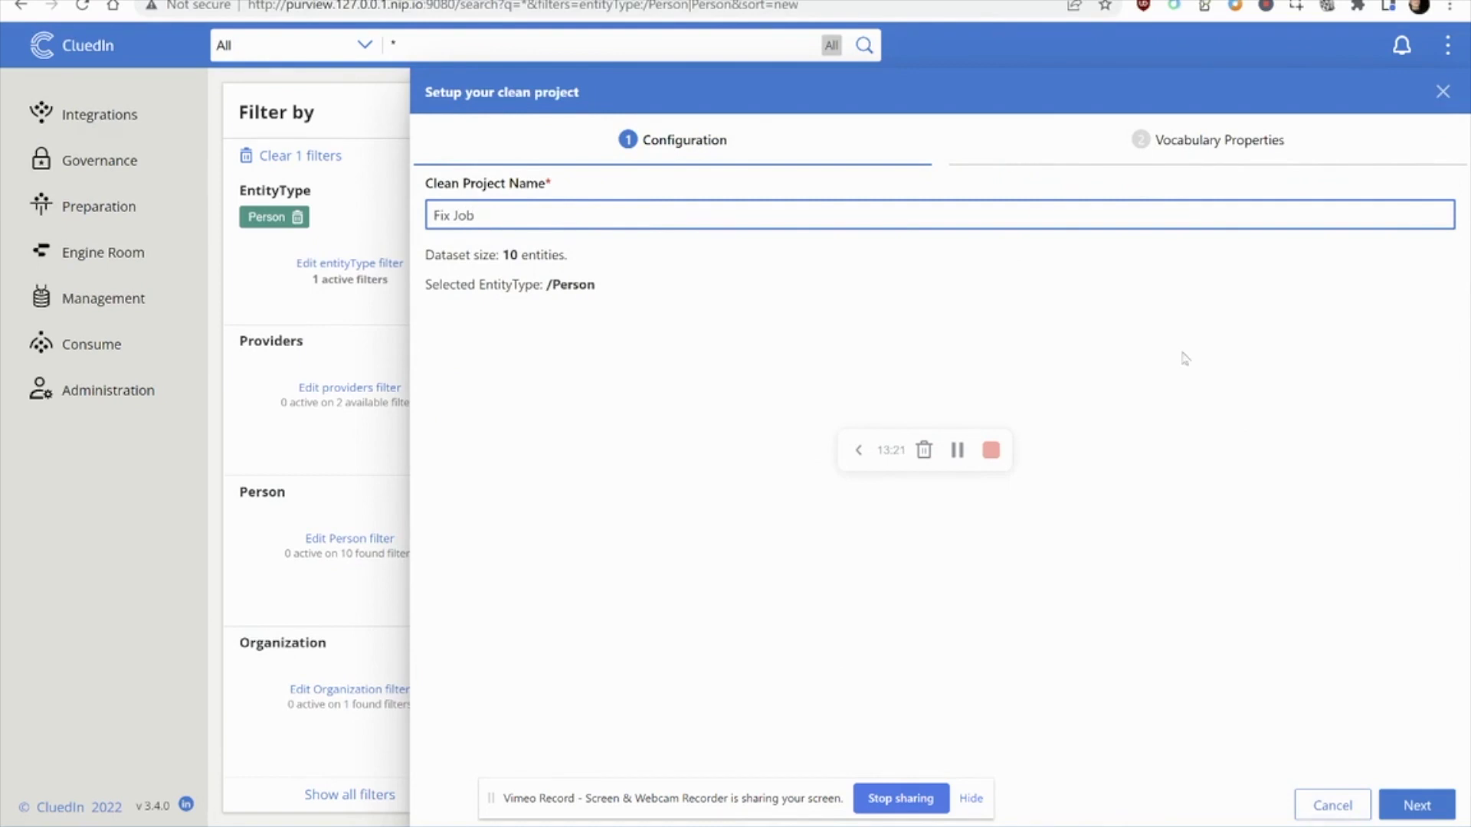
pyautogui.click(1418, 806)
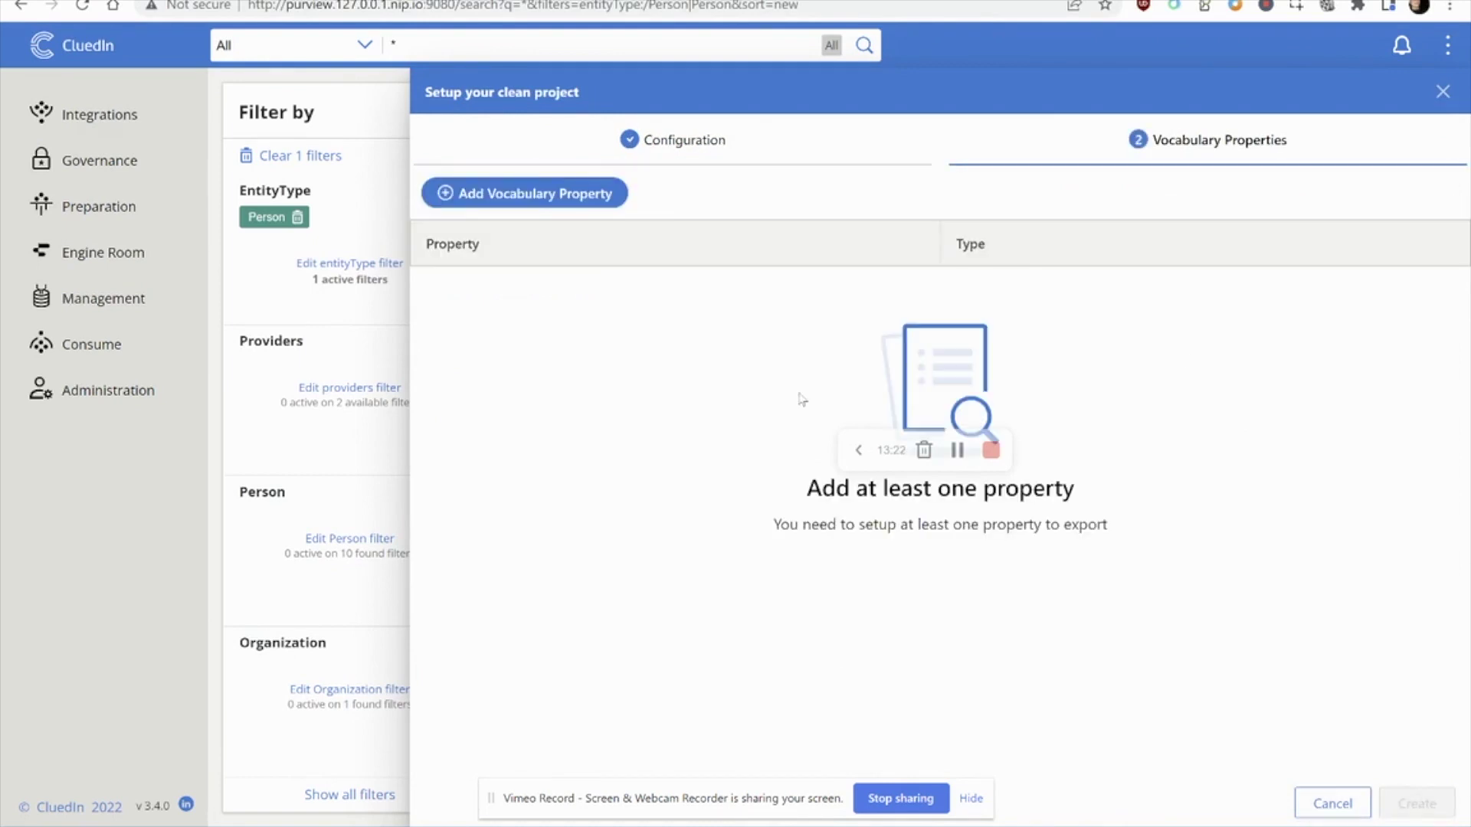
pyautogui.click(596, 195)
pyautogui.write('person.job')
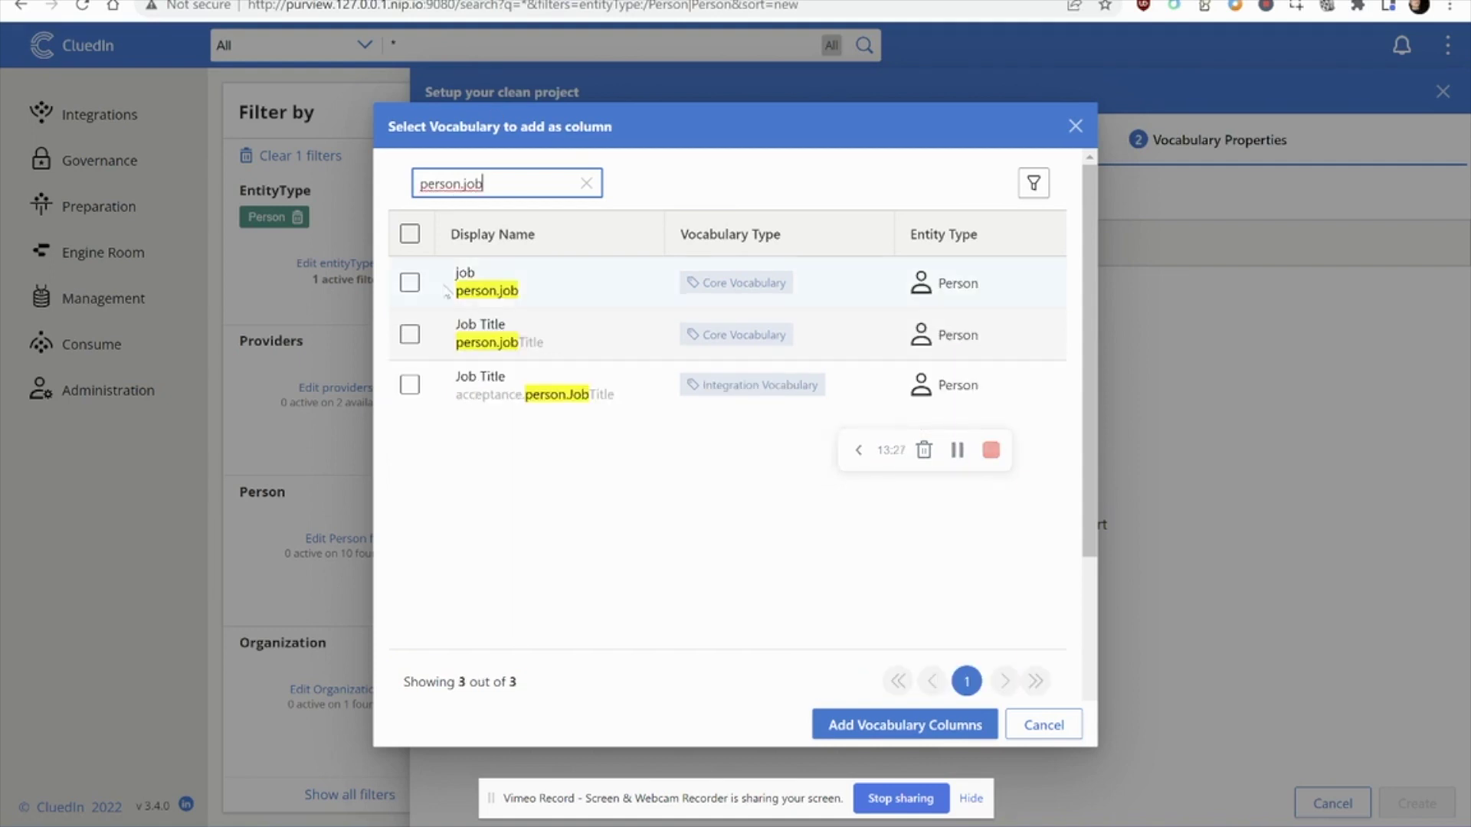
pyautogui.click(410, 282)
pyautogui.click(850, 722)
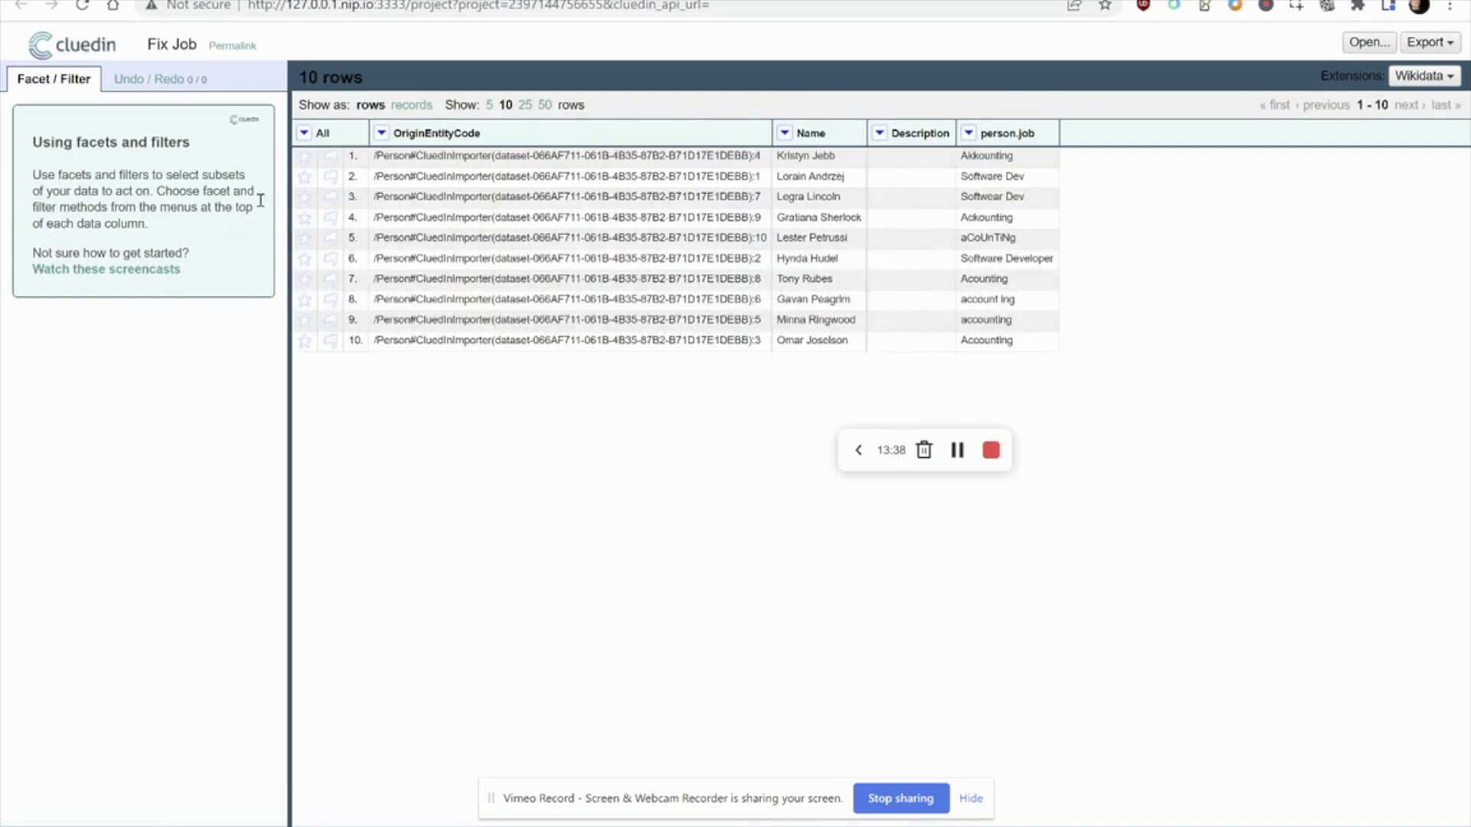
# Cluster person.job by key collision with metaphone3 and merge the Accounting and Software Dev clusters.
pyautogui.click(970, 133)
pyautogui.moveTo(989, 156)
pyautogui.click(1108, 157)
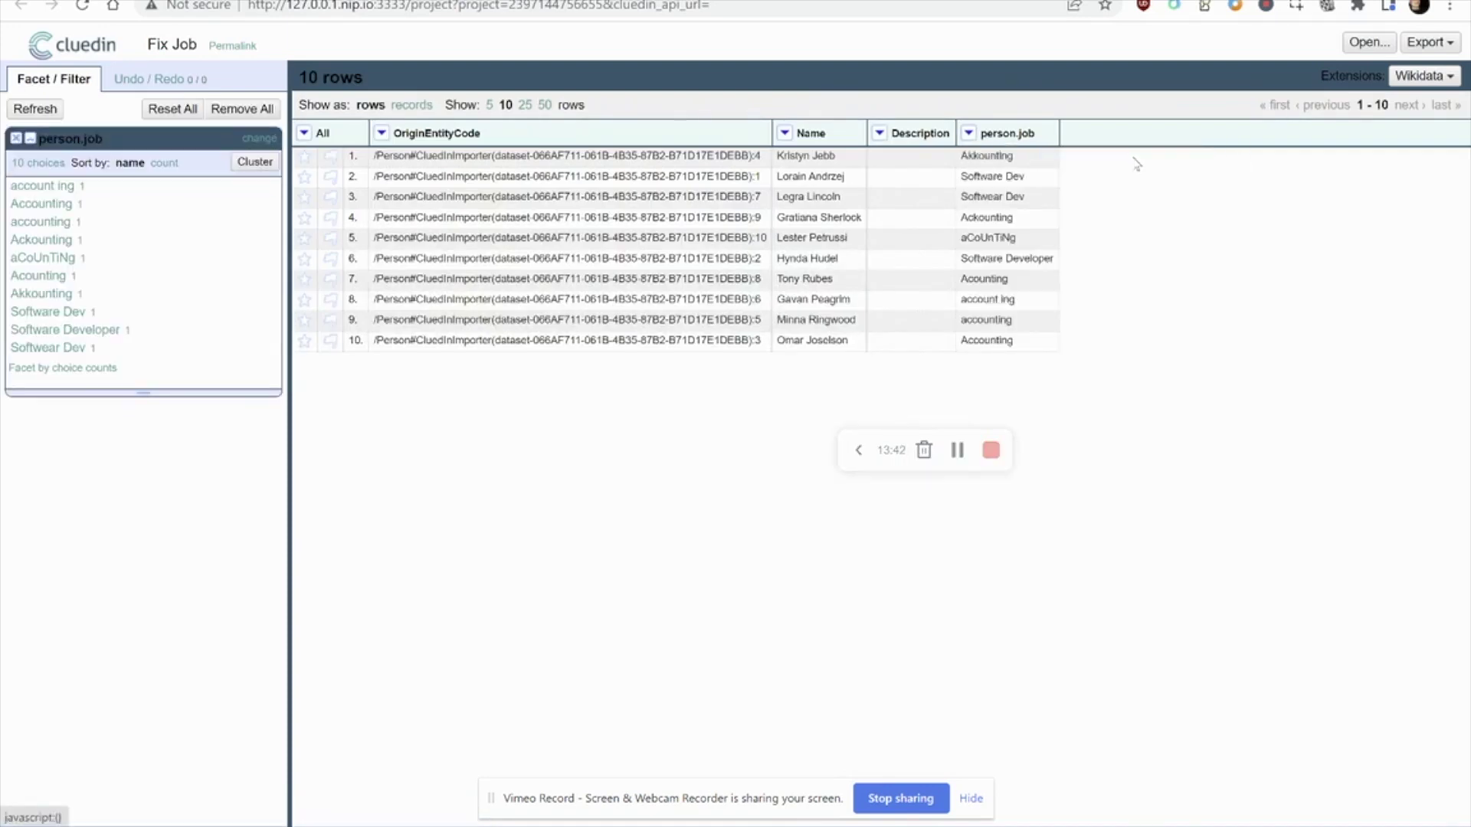
pyautogui.click(255, 162)
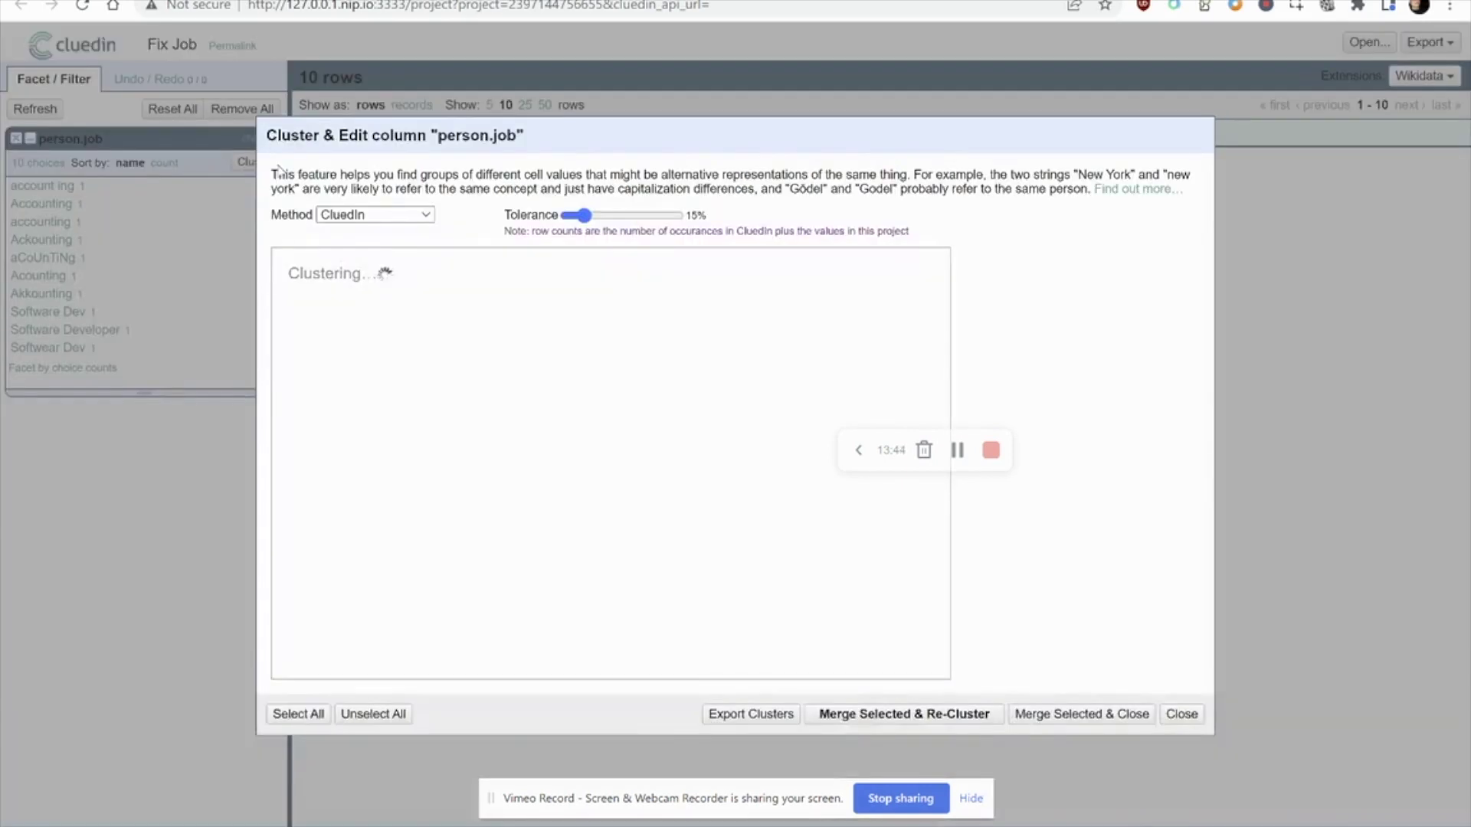
pyautogui.click(352, 218)
pyautogui.click(355, 230)
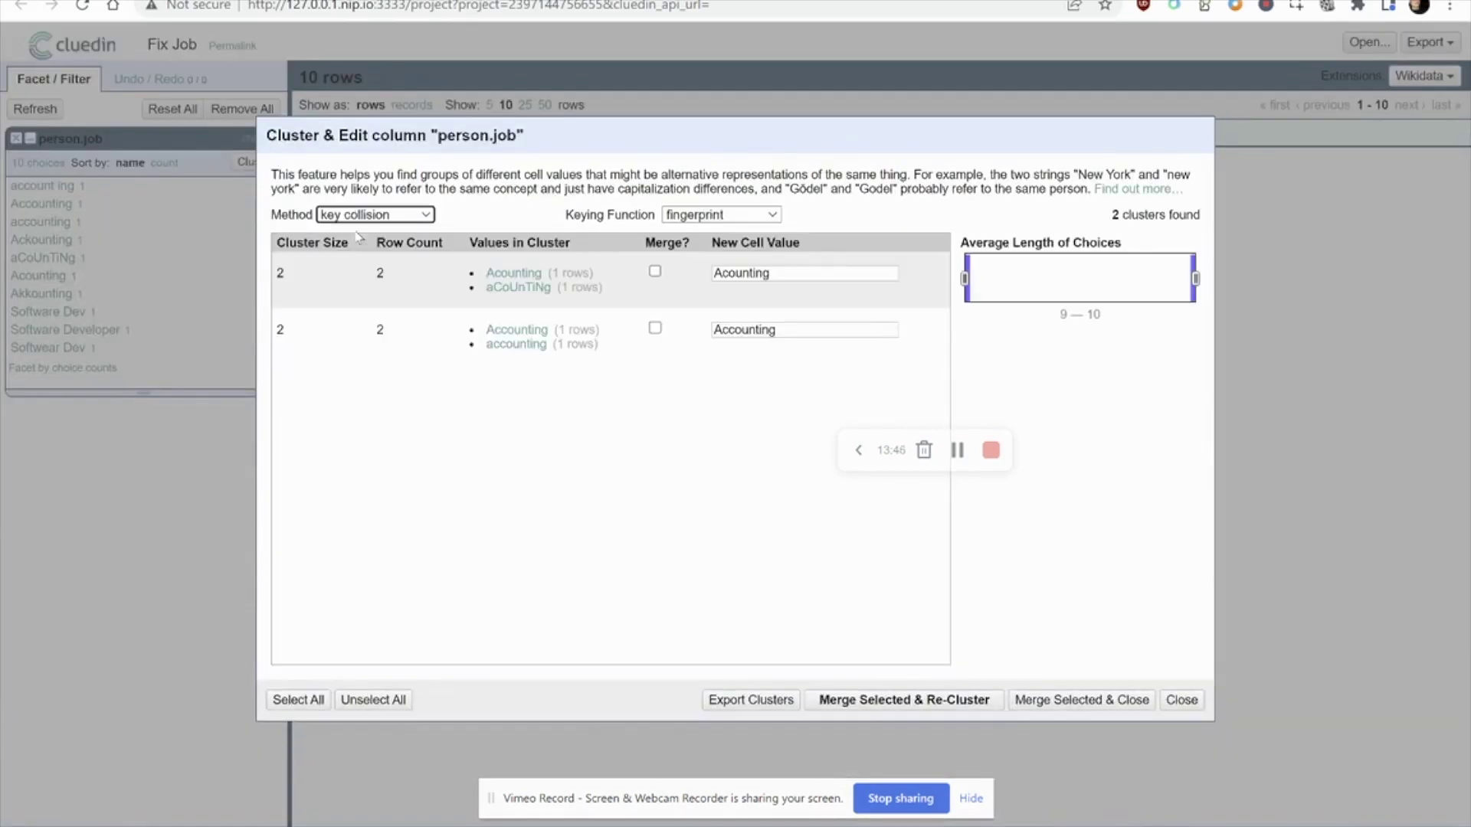
pyautogui.click(686, 219)
pyautogui.click(702, 263)
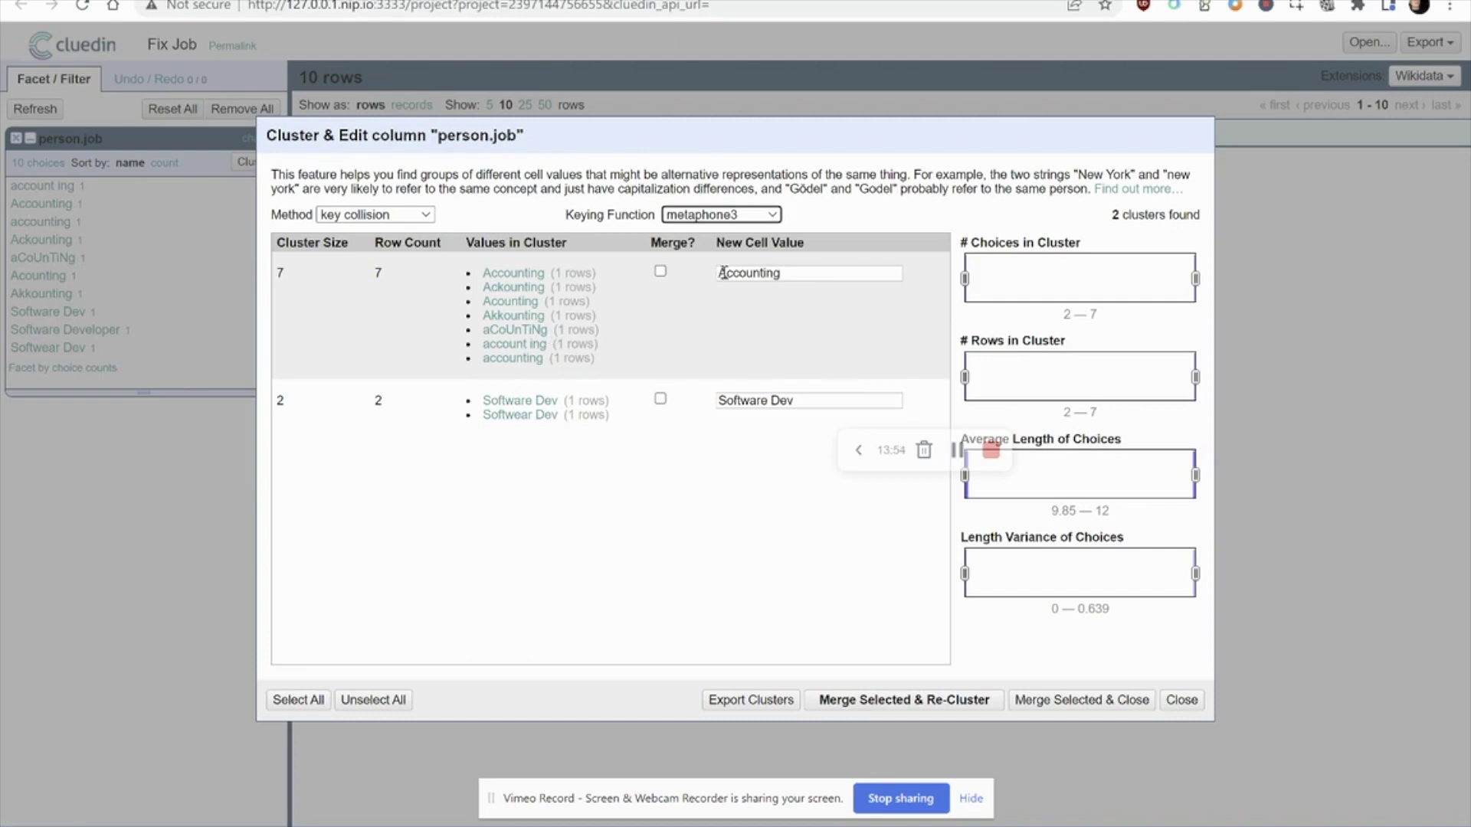
pyautogui.click(661, 272)
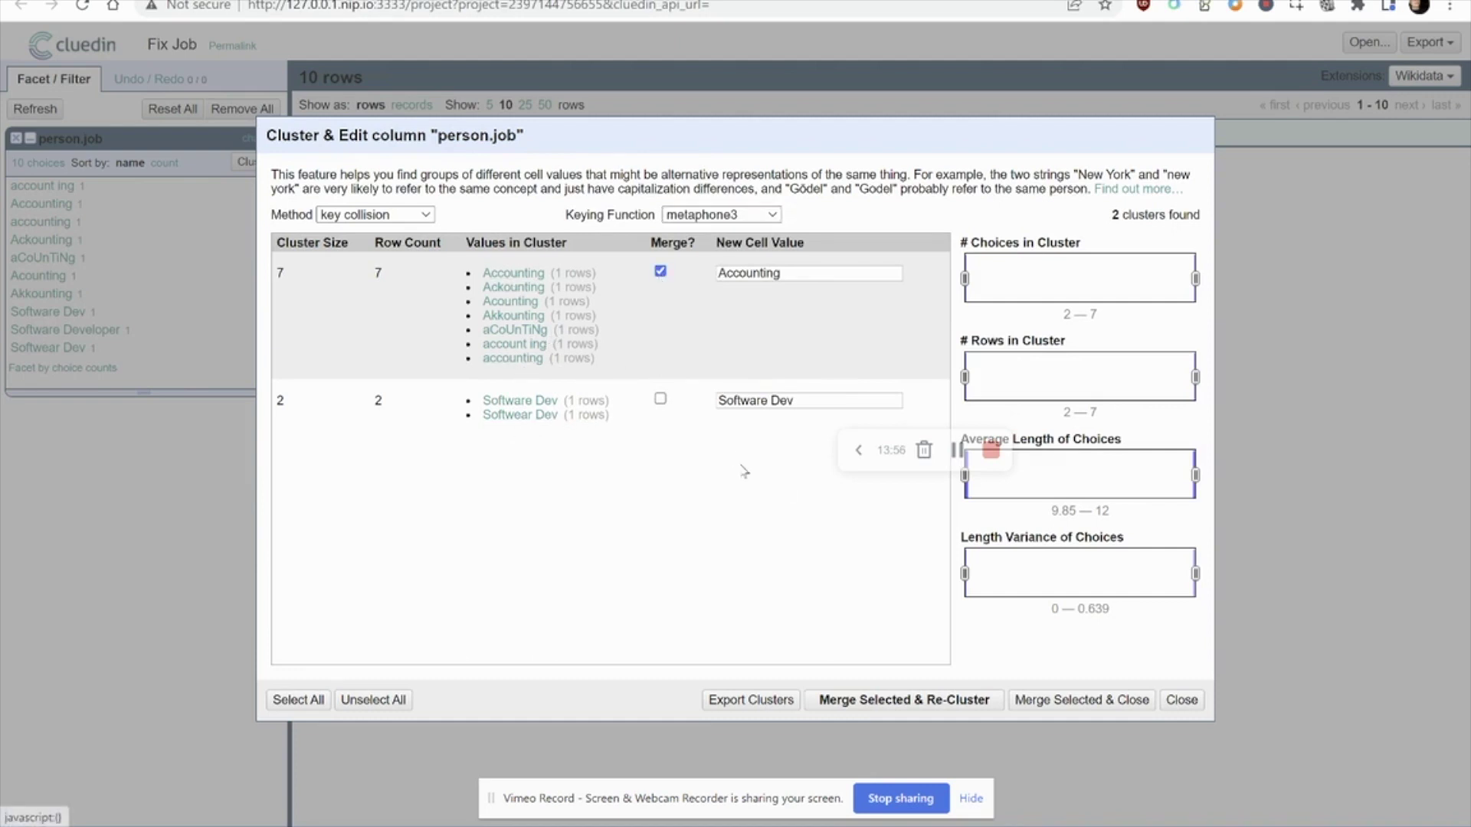
pyautogui.click(660, 400)
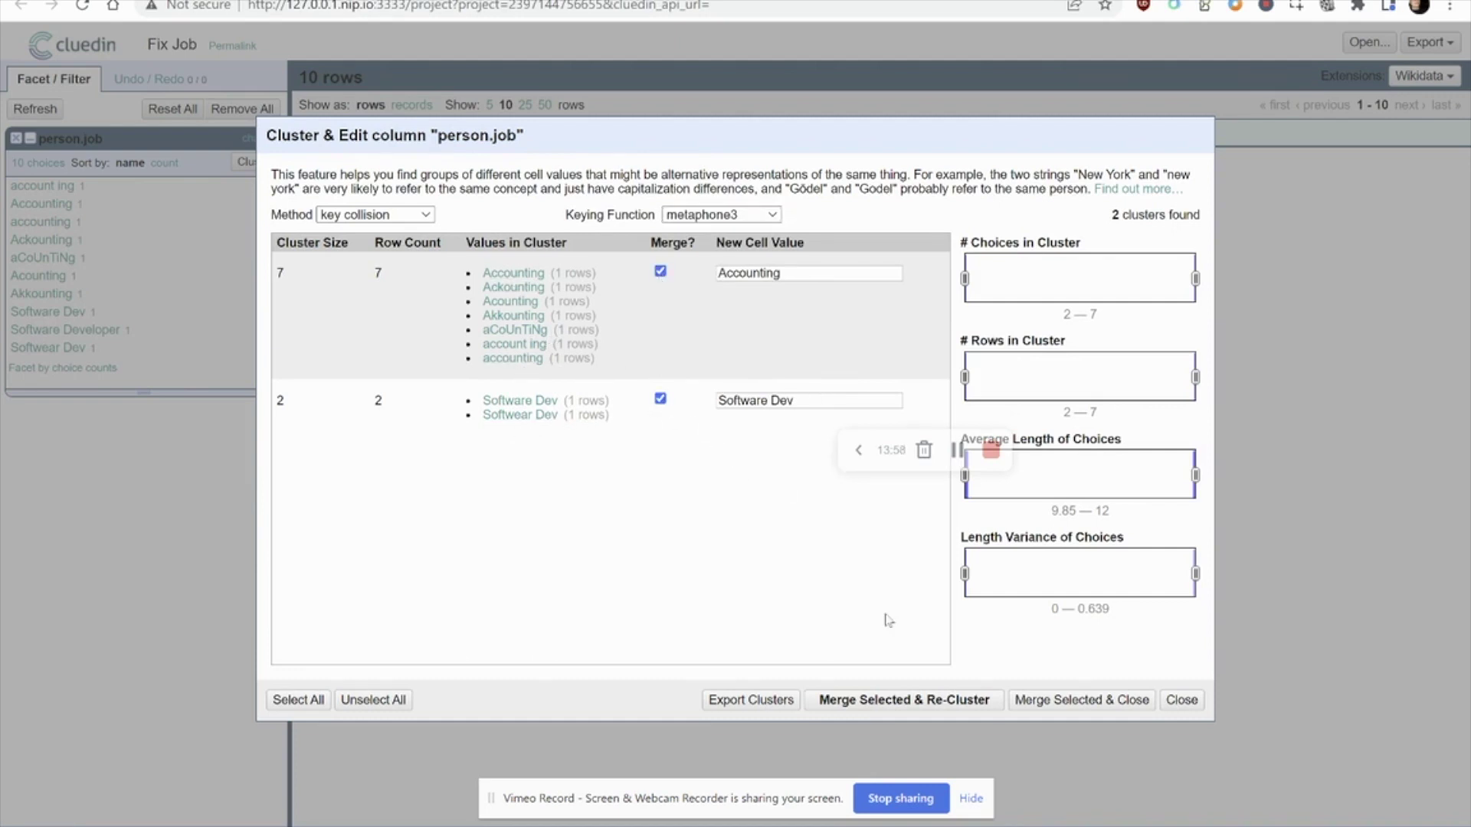
pyautogui.click(921, 702)
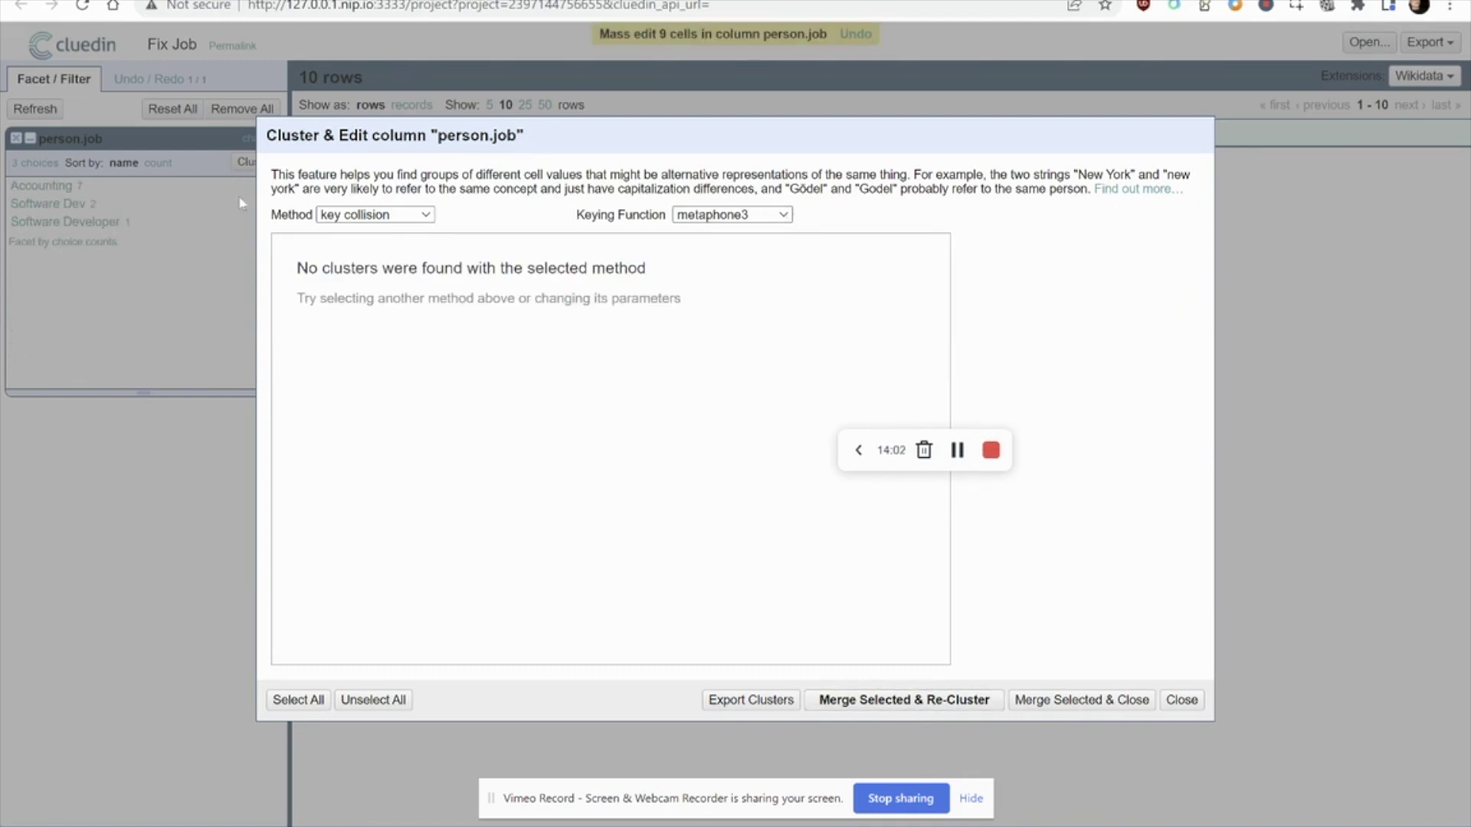
# Re-cluster with Daitch-Mokotoff and merge the remaining variants into Software Developer.
pyautogui.click(728, 216)
pyautogui.click(740, 295)
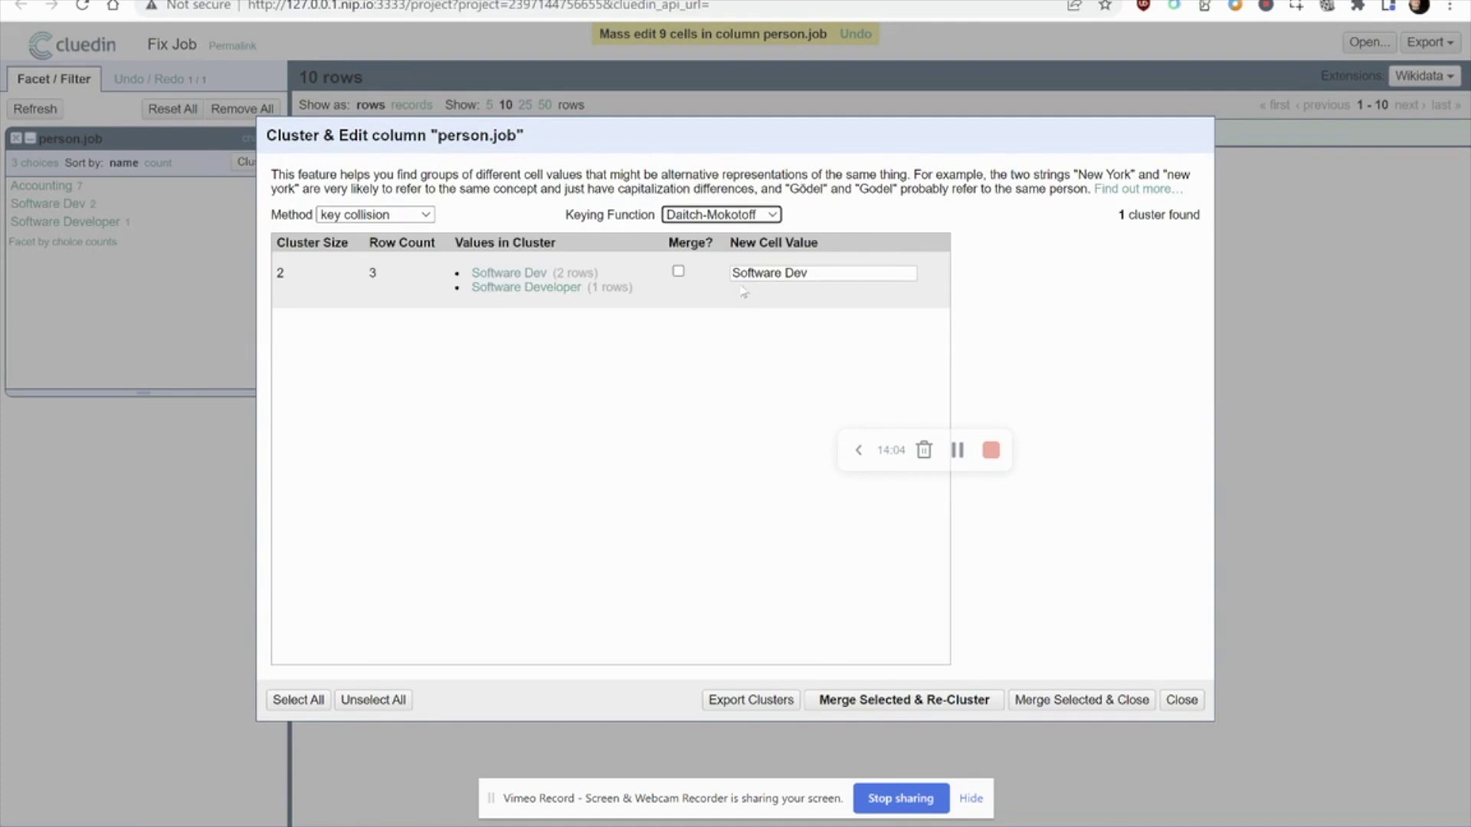
pyautogui.click(678, 273)
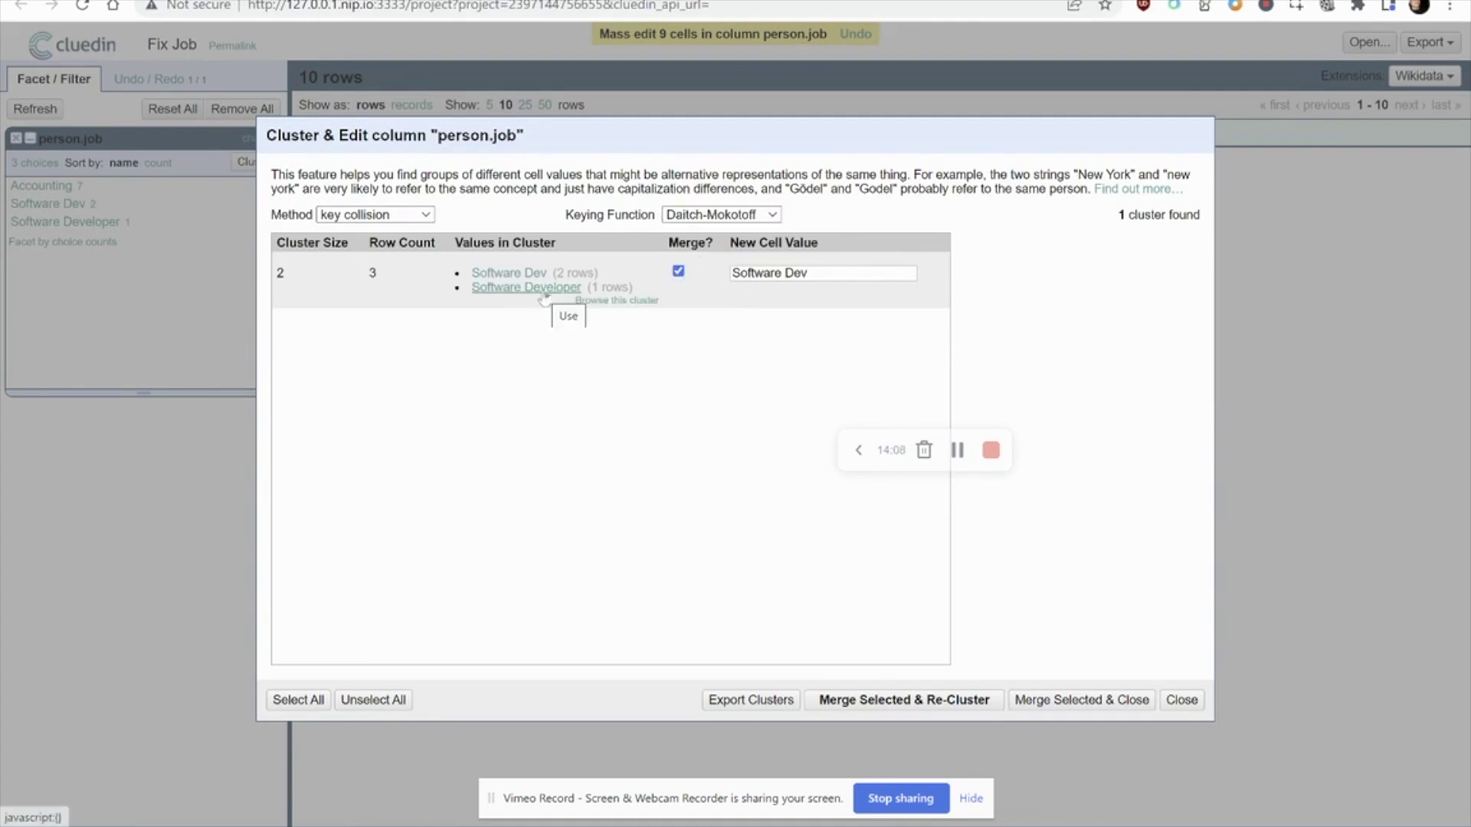
pyautogui.click(967, 701)
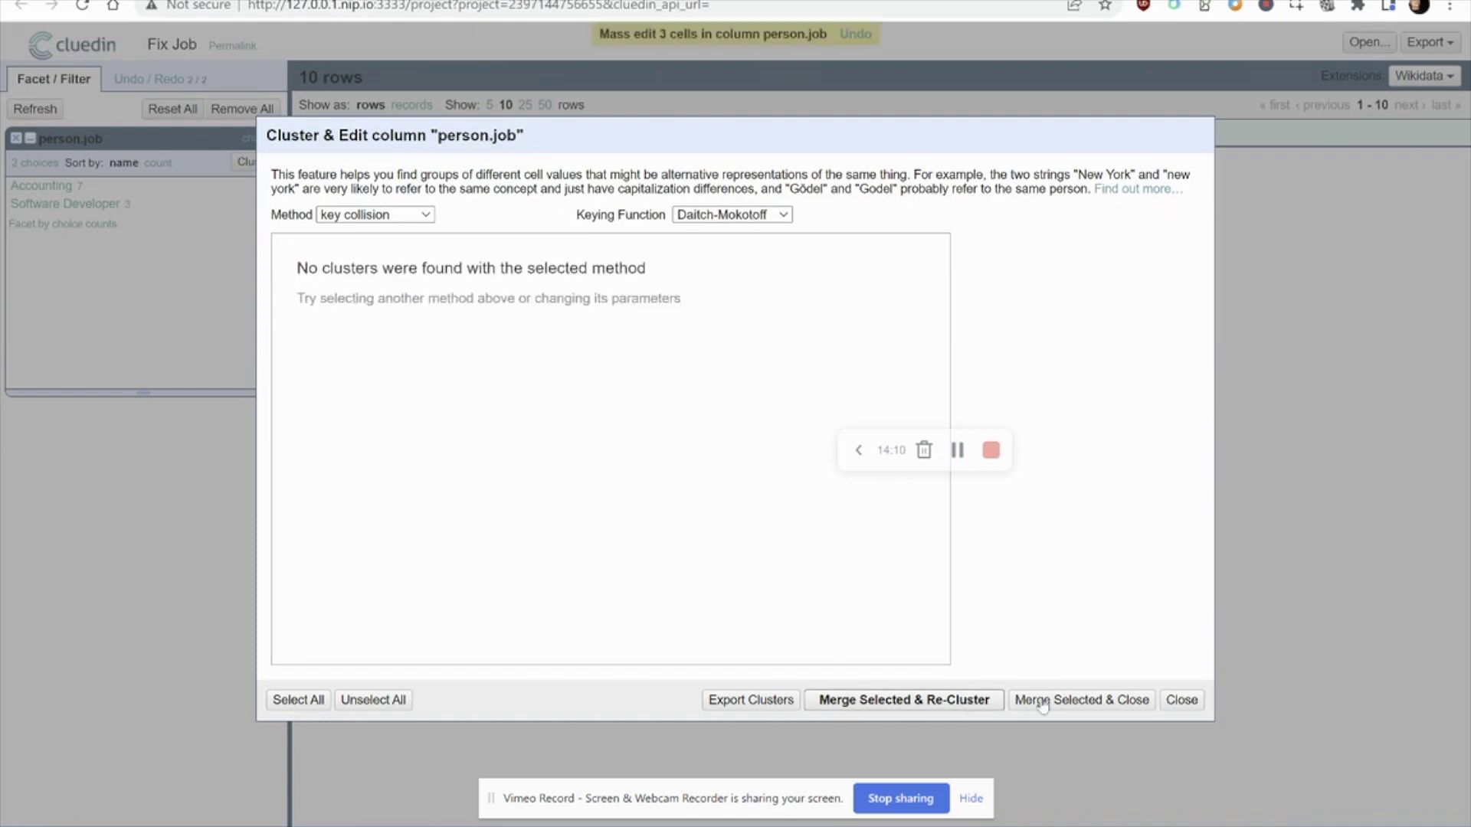
pyautogui.click(1182, 700)
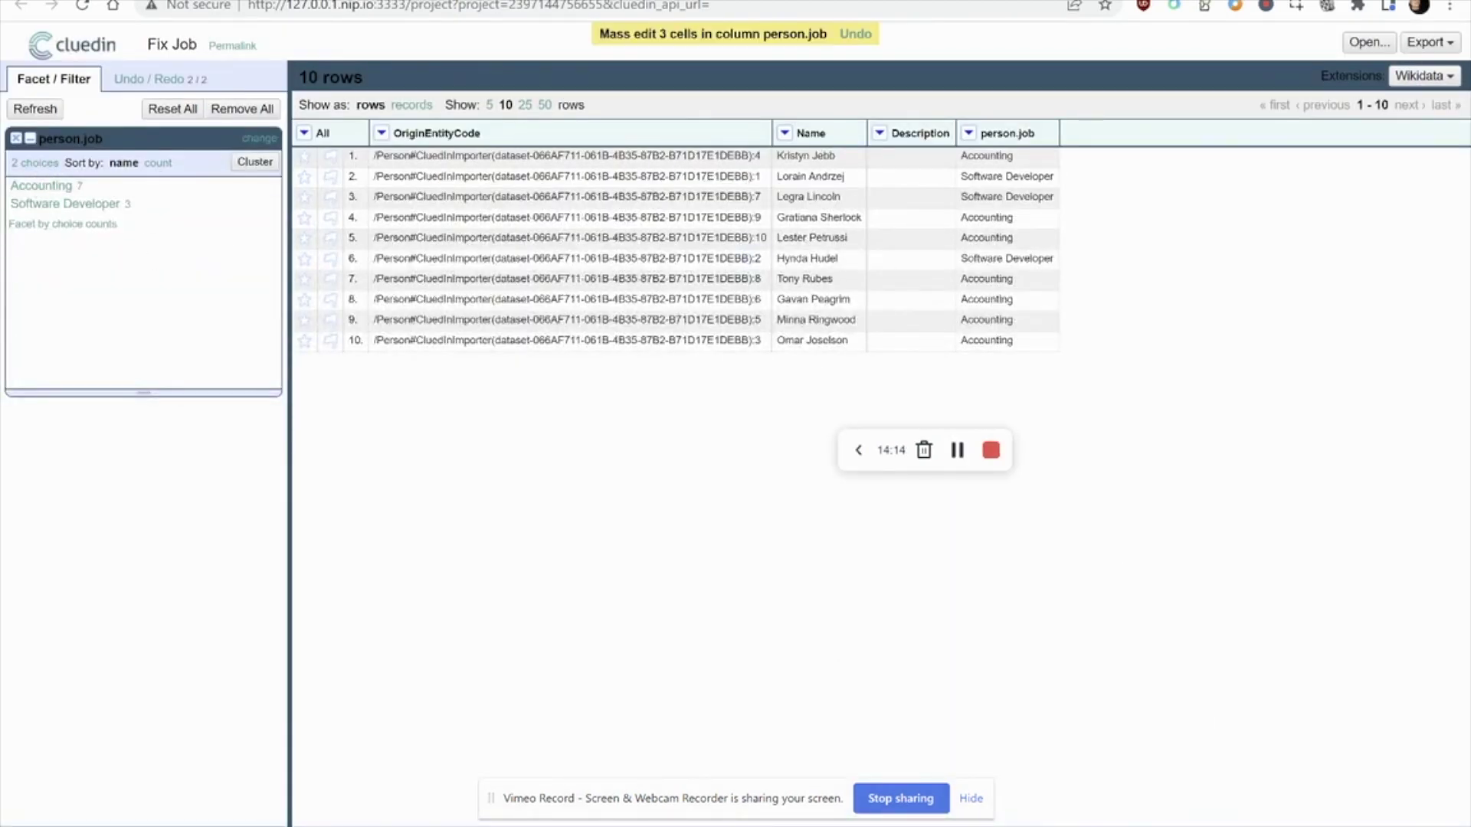
# Commit the cleaned job titles, check the refreshed Power BI chart, then search '*' in CluedIn.
pyautogui.hotkey('ctrl', 'Tab')
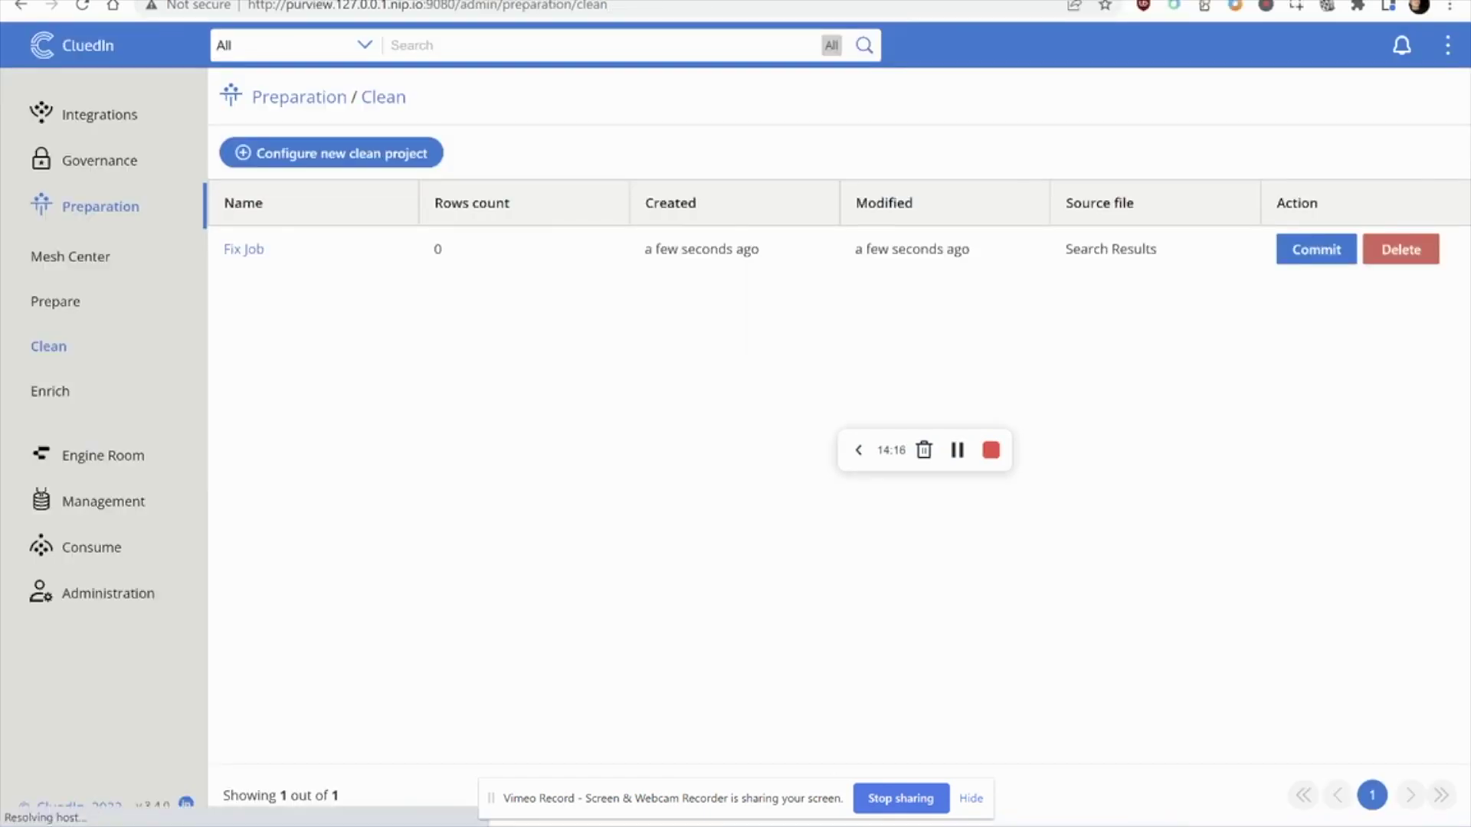
pyautogui.click(1334, 253)
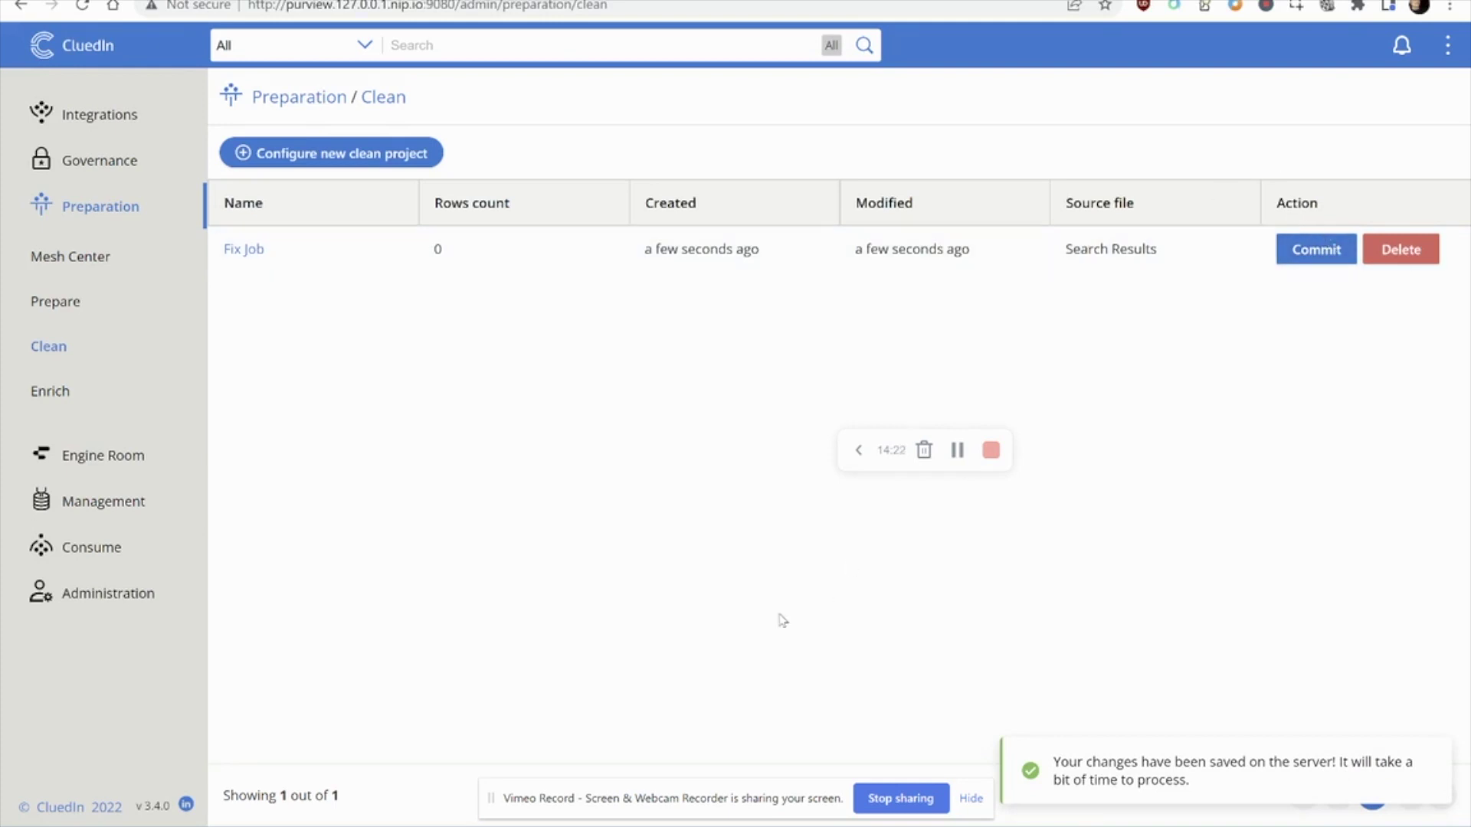
pyautogui.moveTo(925, 826)
pyautogui.hotkey('alt', 'Tab')
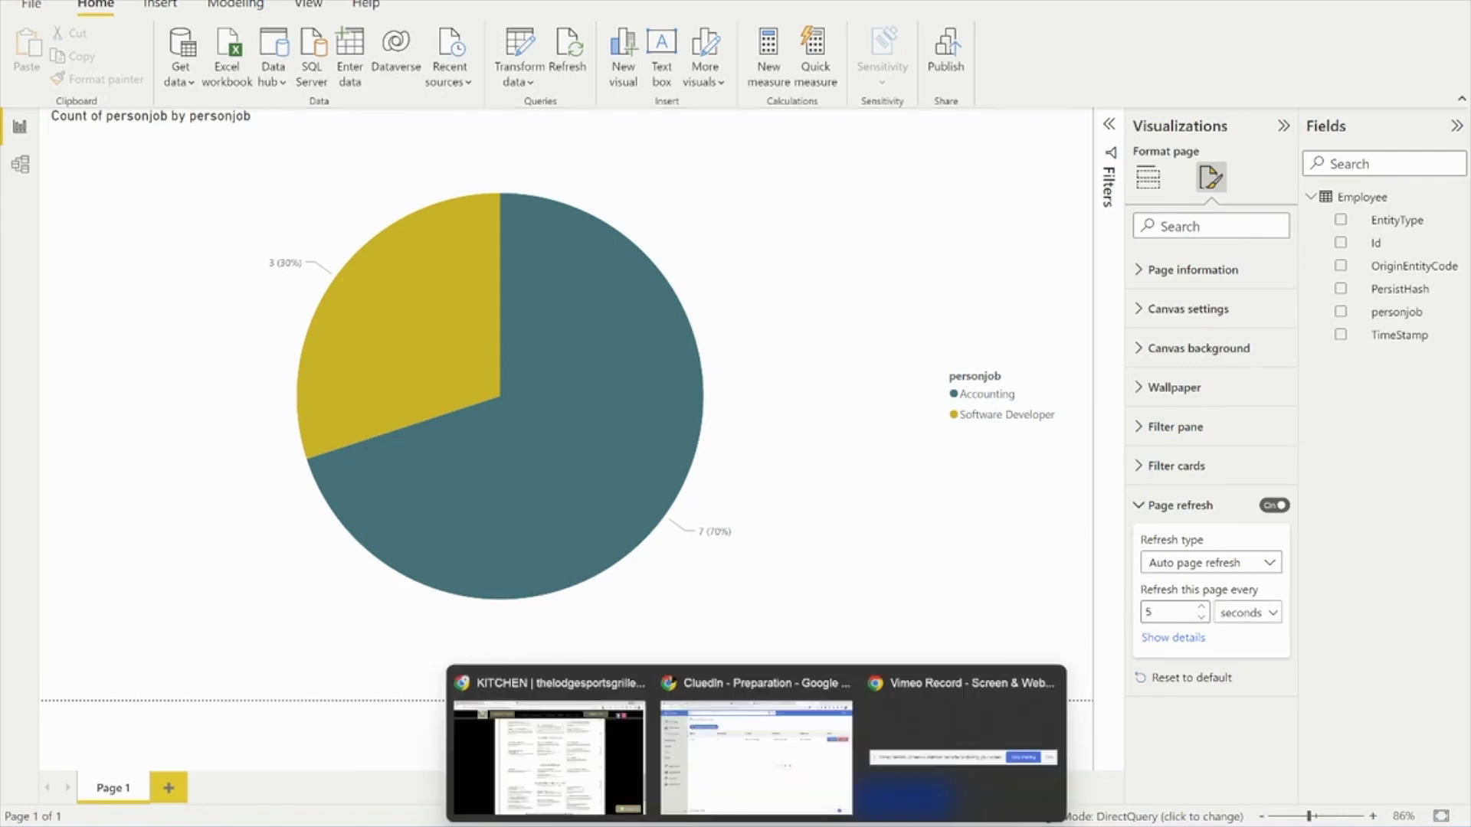
pyautogui.click(748, 754)
pyautogui.click(864, 48)
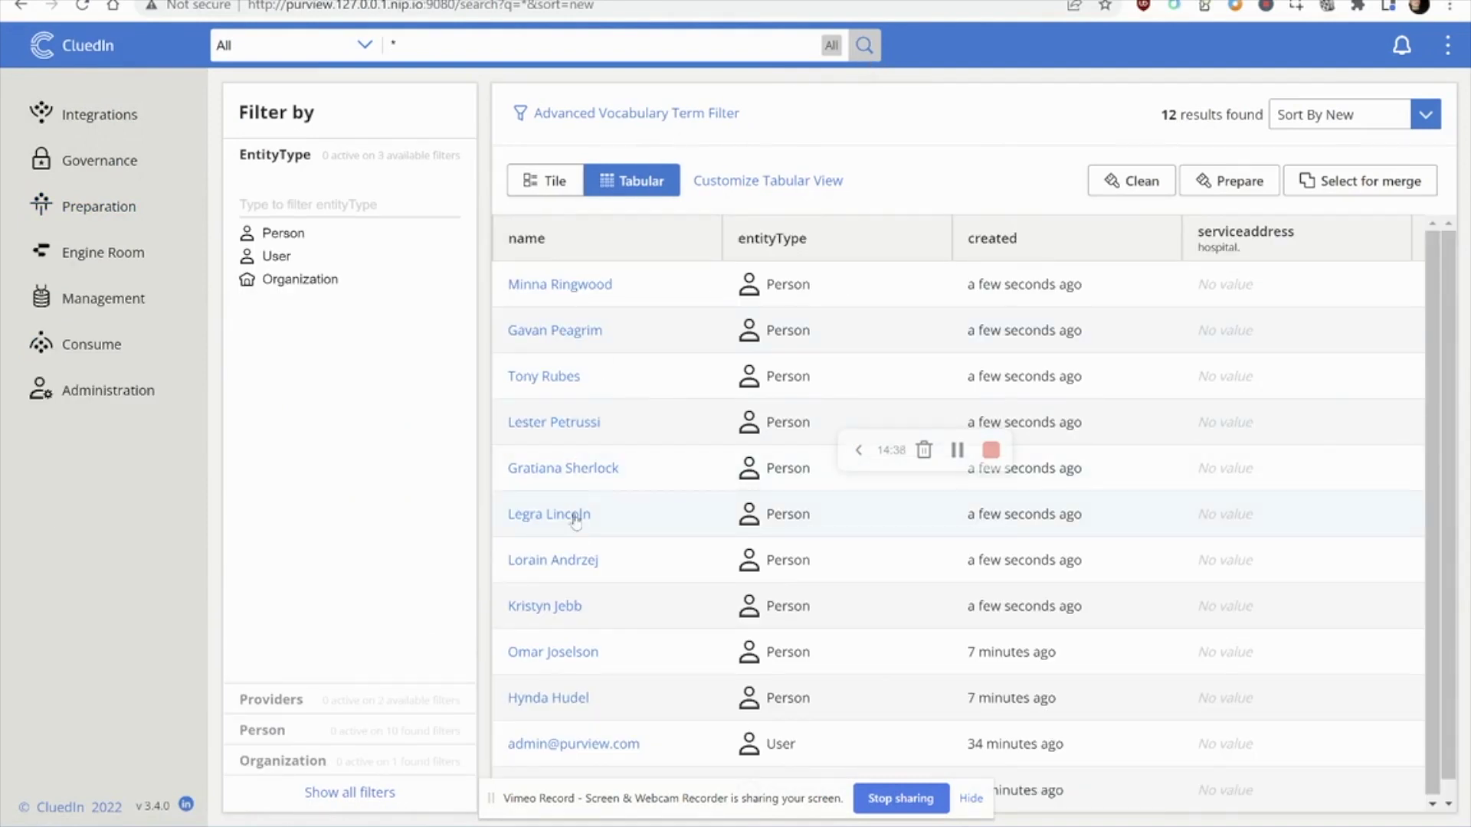
# Check a person's job property history, confirming Software Developer is the latest value.
pyautogui.click(580, 562)
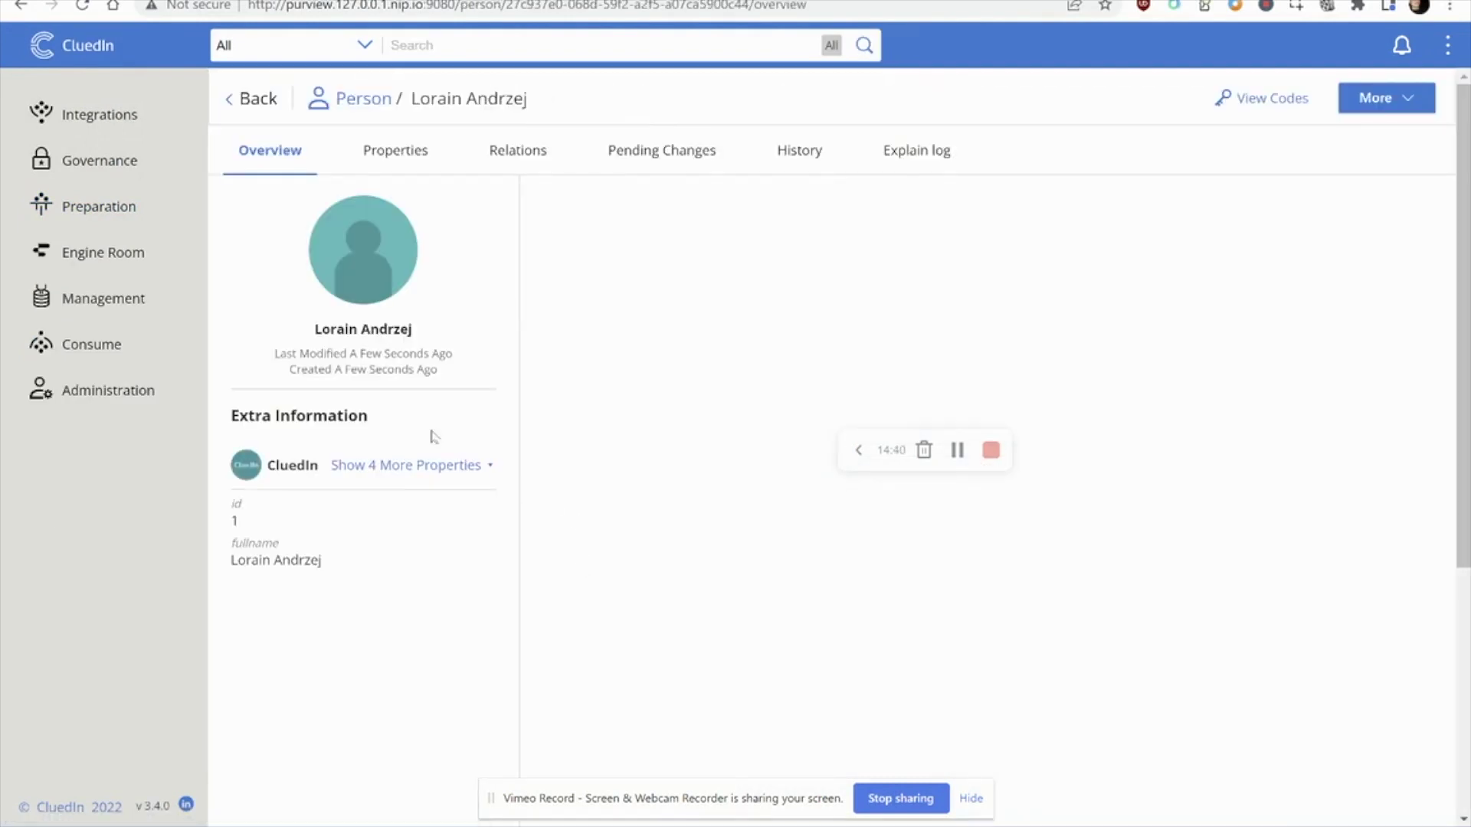
pyautogui.click(416, 157)
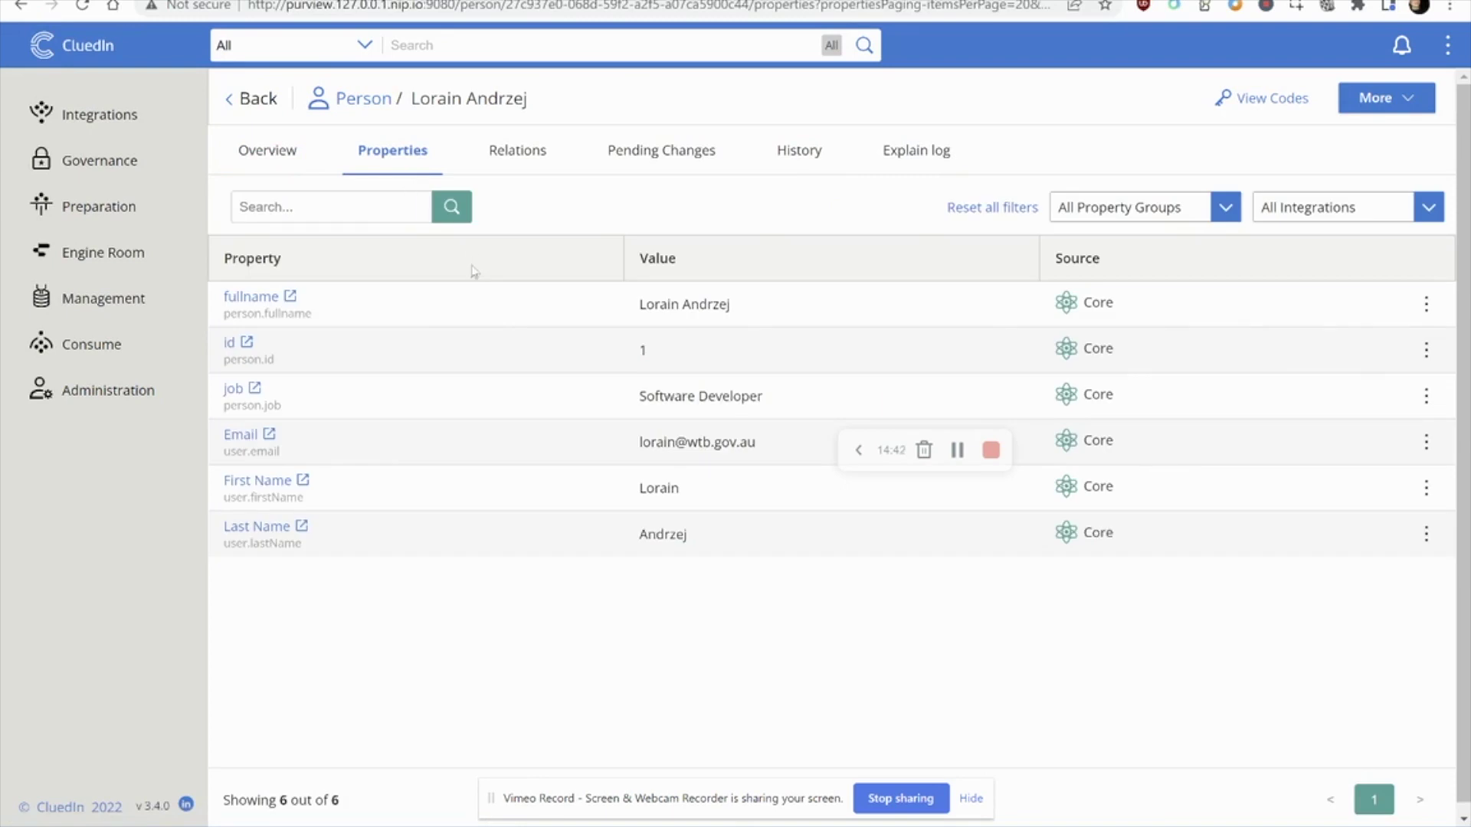
pyautogui.tripleClick(712, 396)
pyautogui.click(1426, 395)
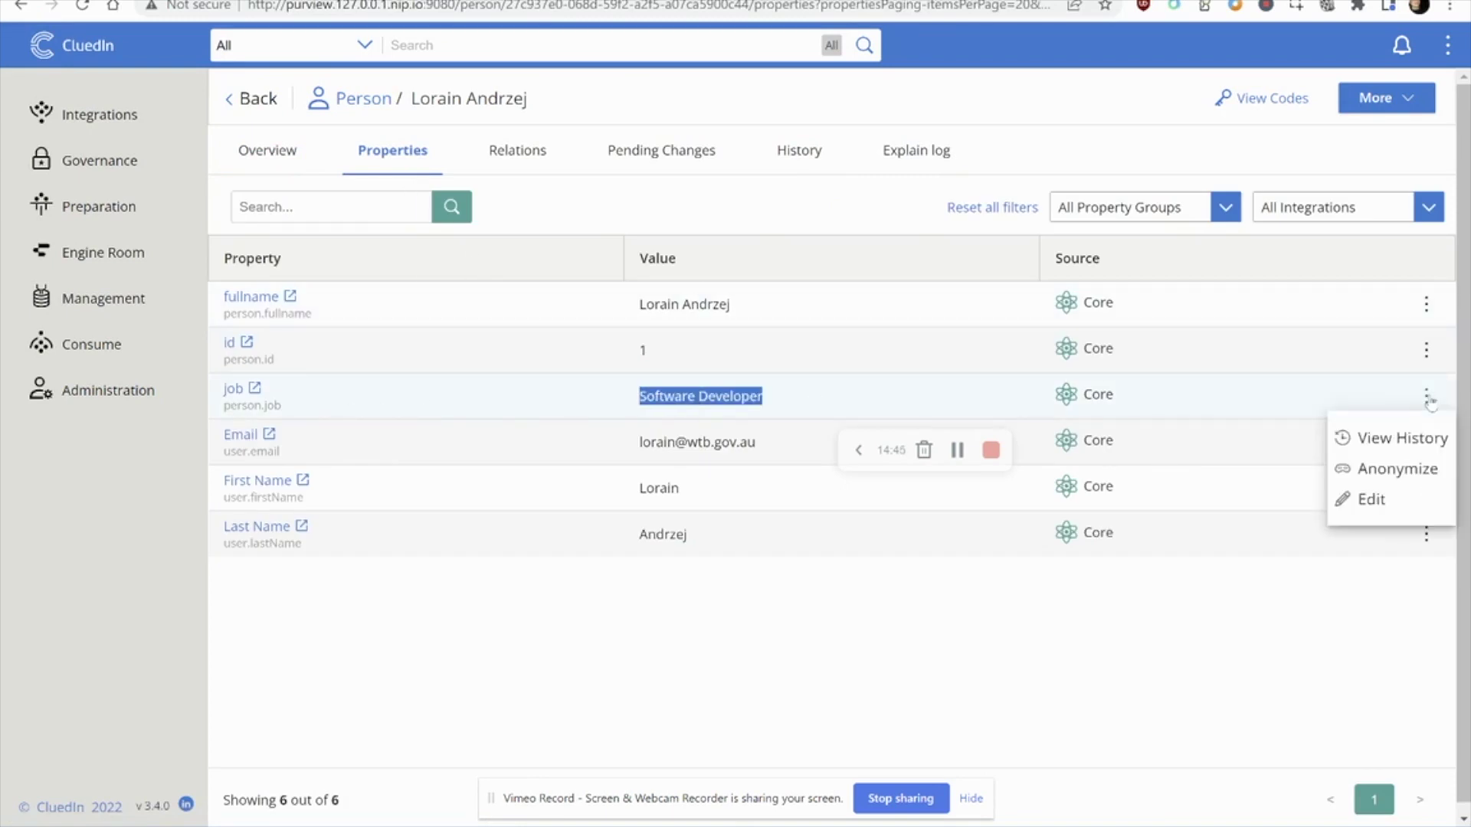
pyautogui.click(1408, 445)
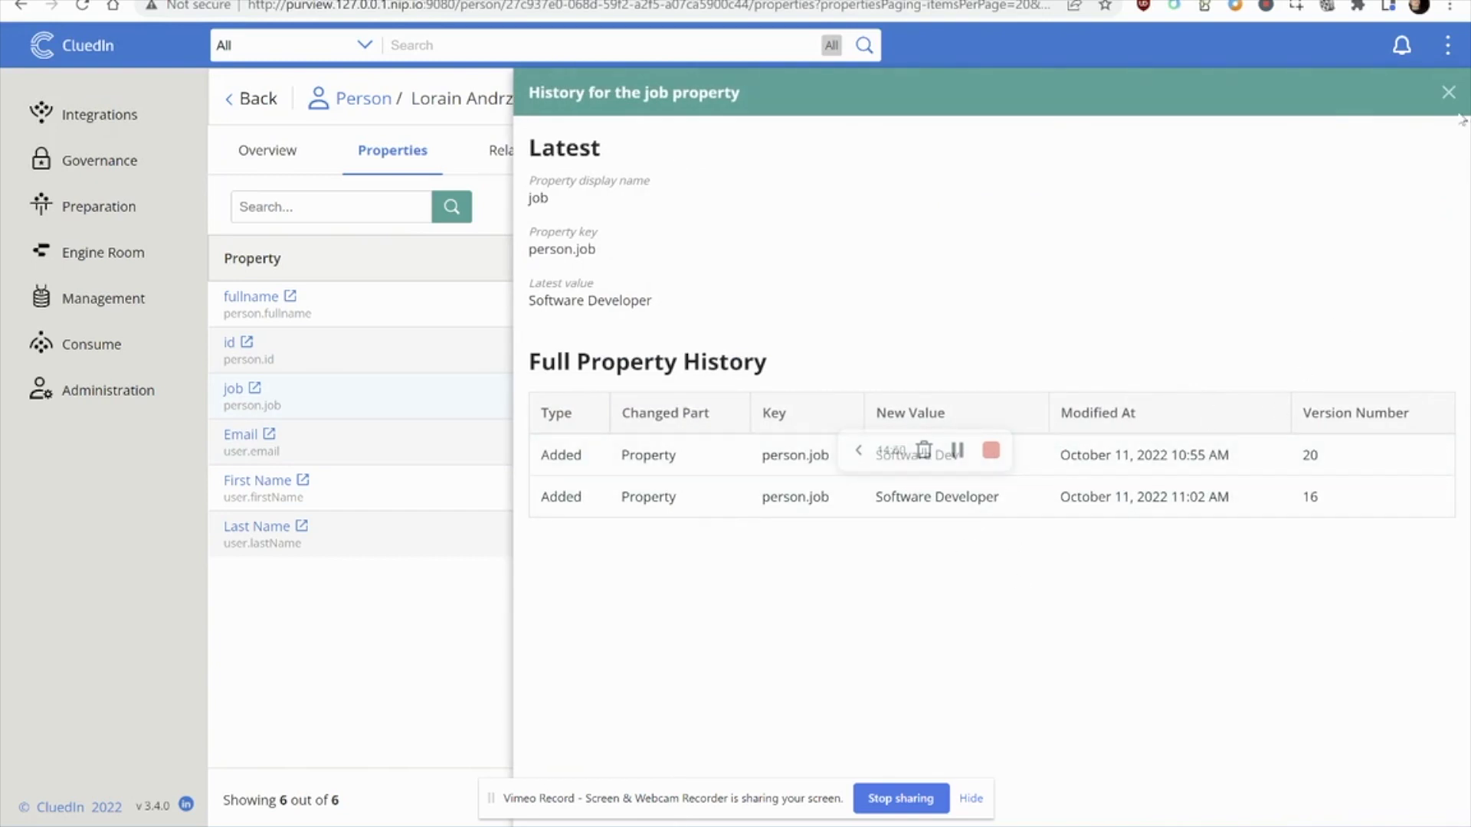
pyautogui.click(1448, 93)
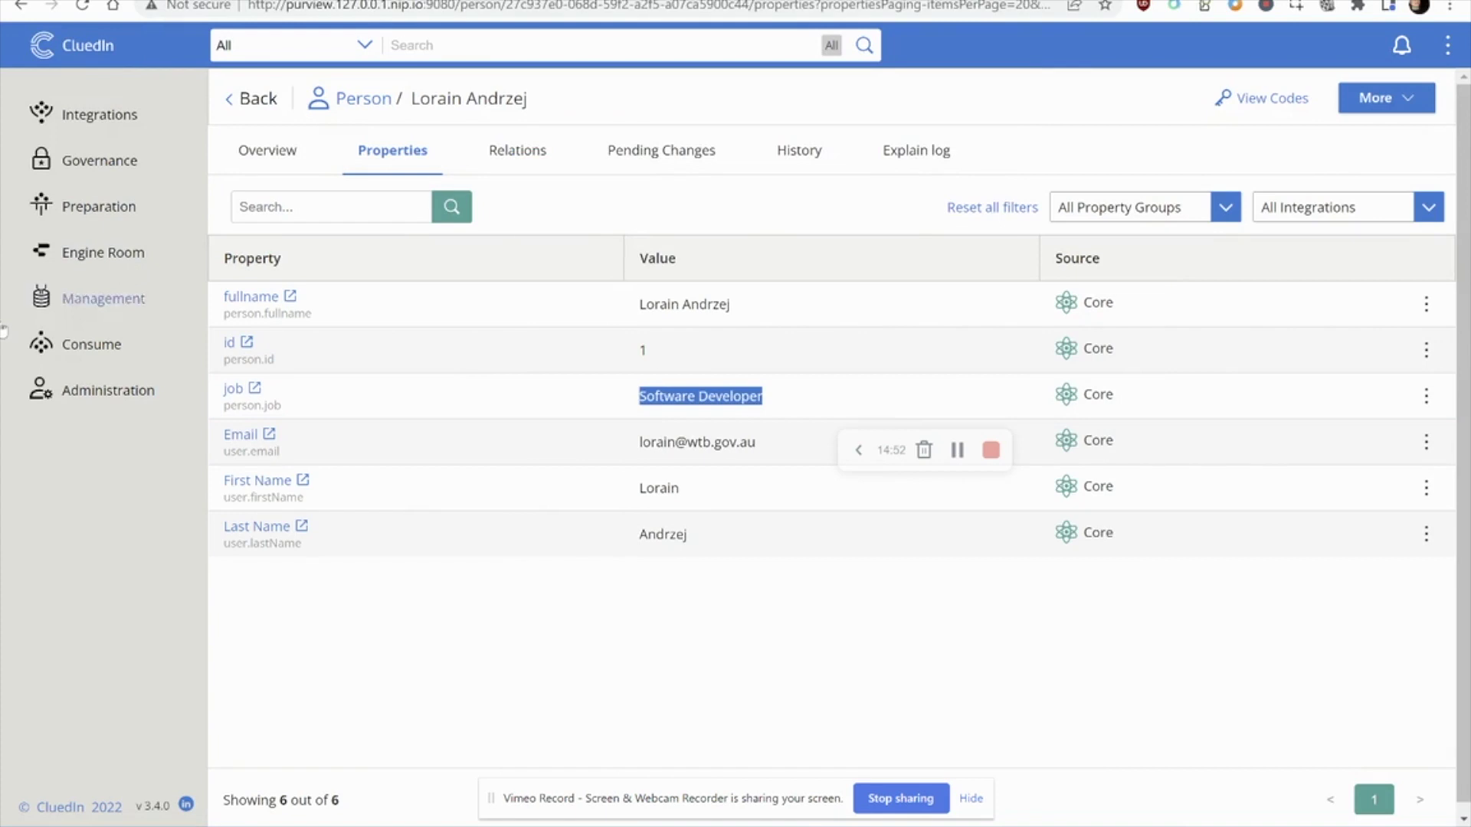
pyautogui.click(89, 295)
# Inspect the Software Dev to Software Developer rule in the Rule Builder.
pyautogui.click(77, 483)
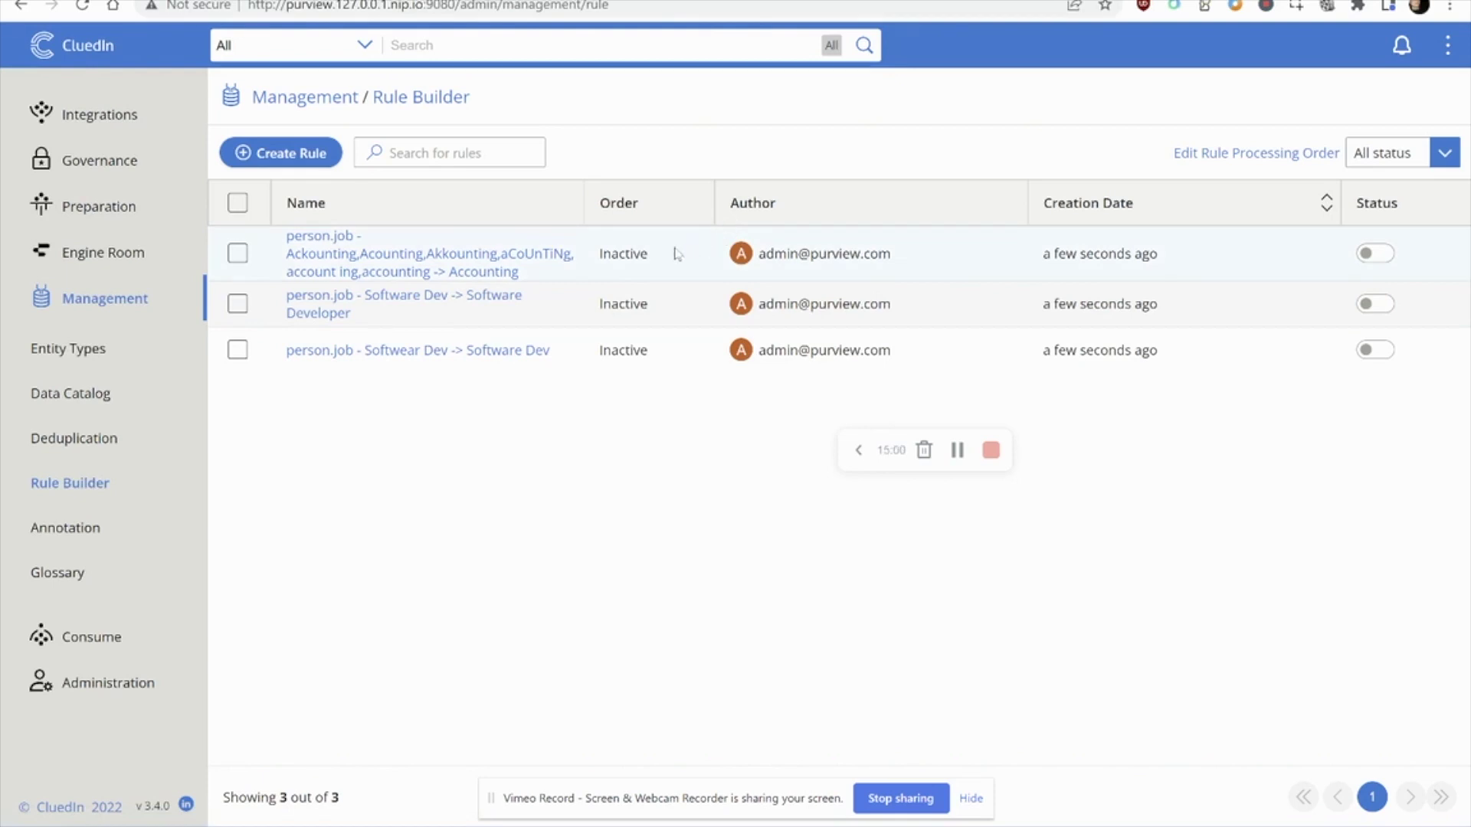
pyautogui.click(364, 299)
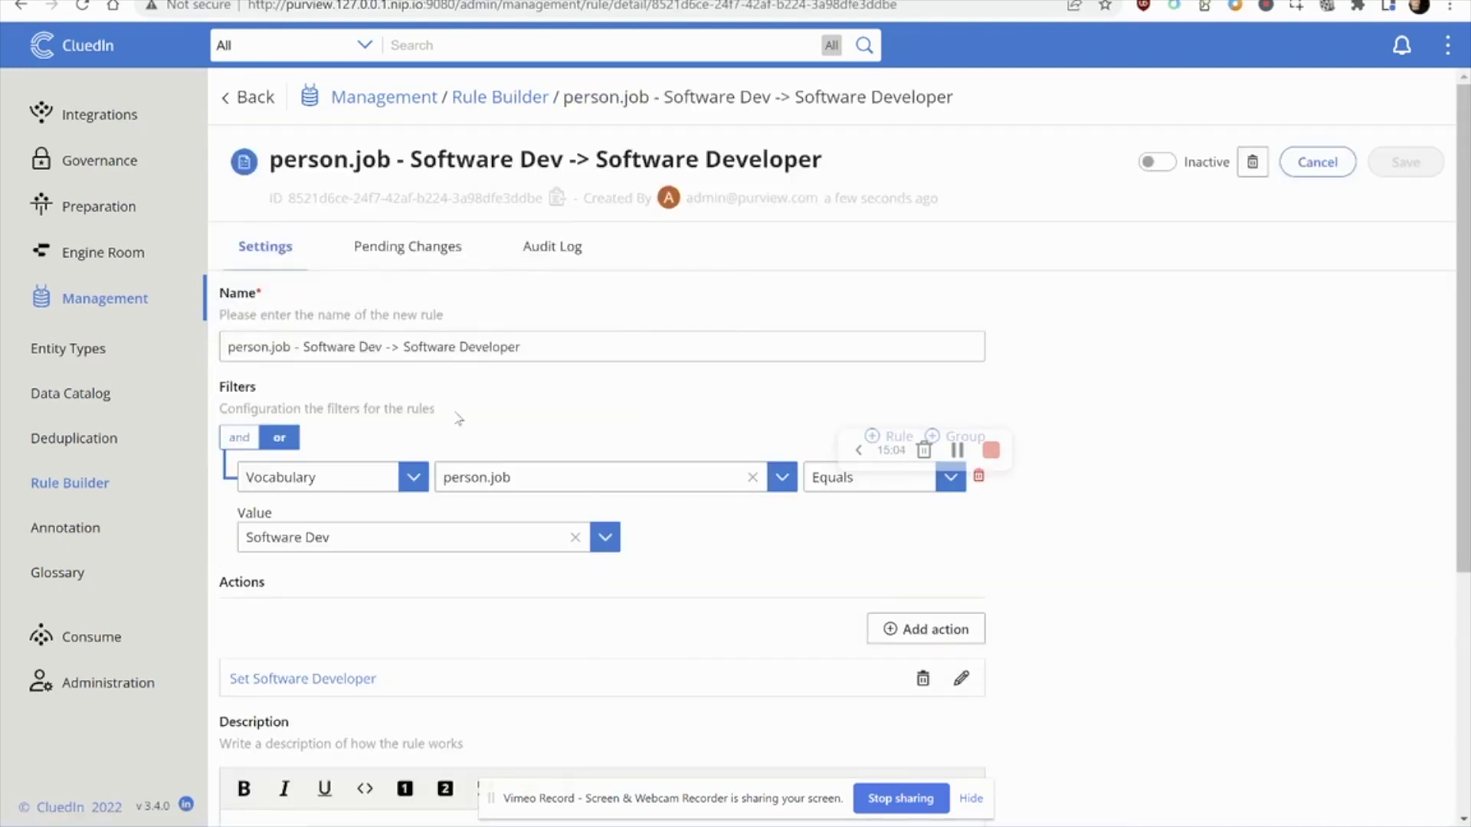
pyautogui.scroll(-1, 459, 414)
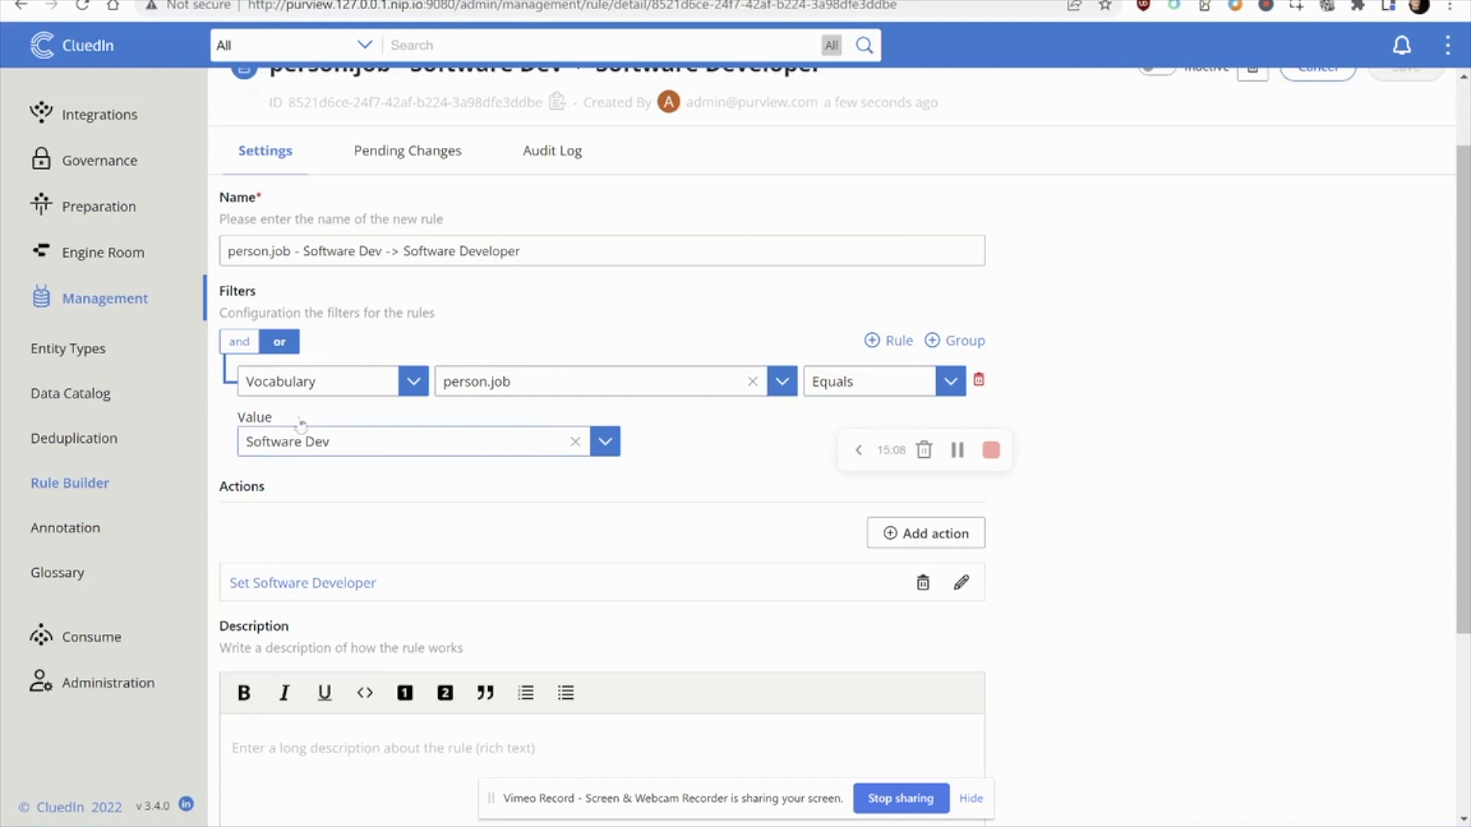
pyautogui.scroll(-1, 230, 517)
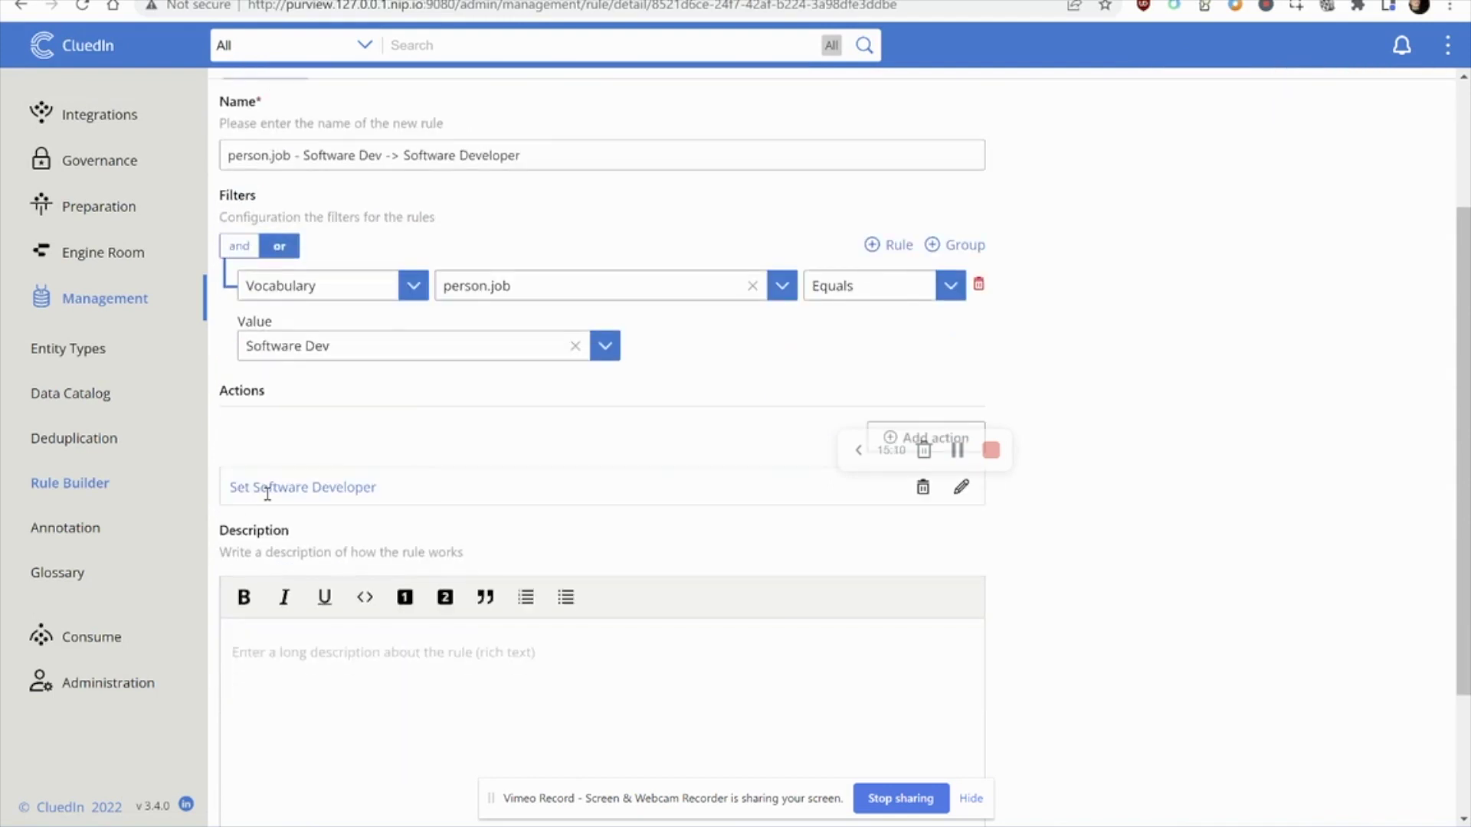
pyautogui.click(20, 6)
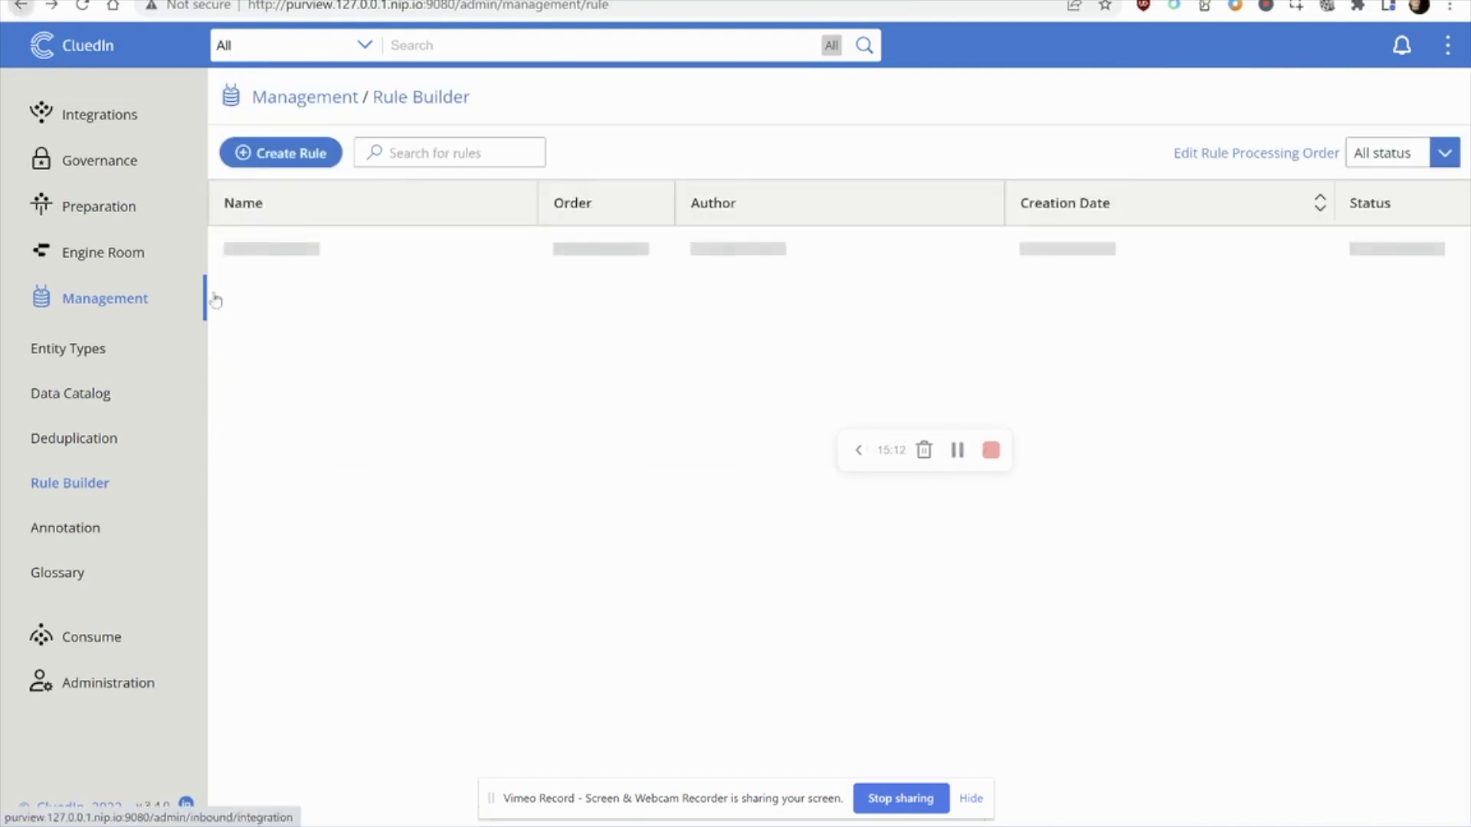
# Select all three person.job rules and activate them.
pyautogui.click(237, 202)
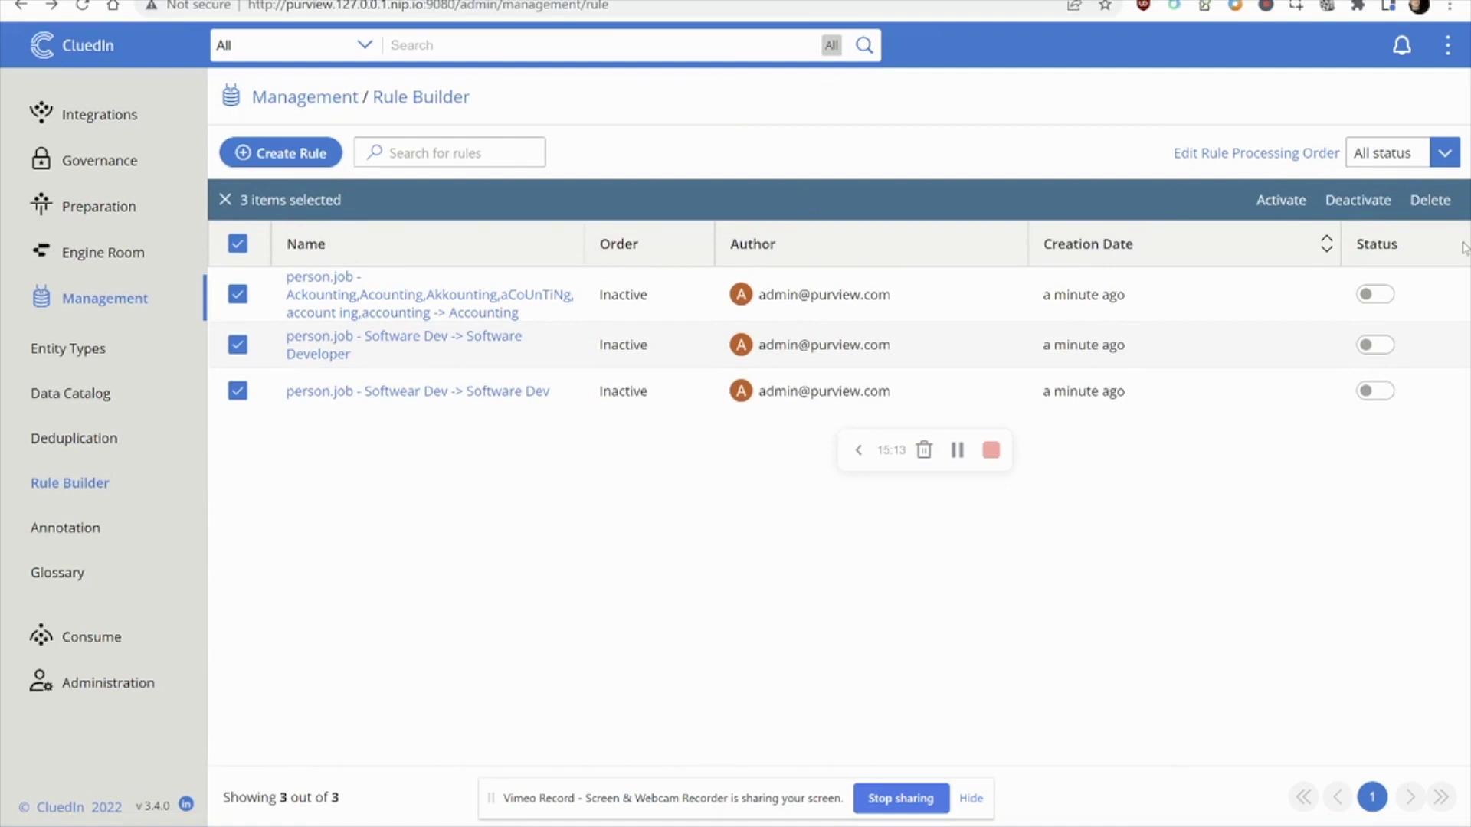
pyautogui.click(1276, 205)
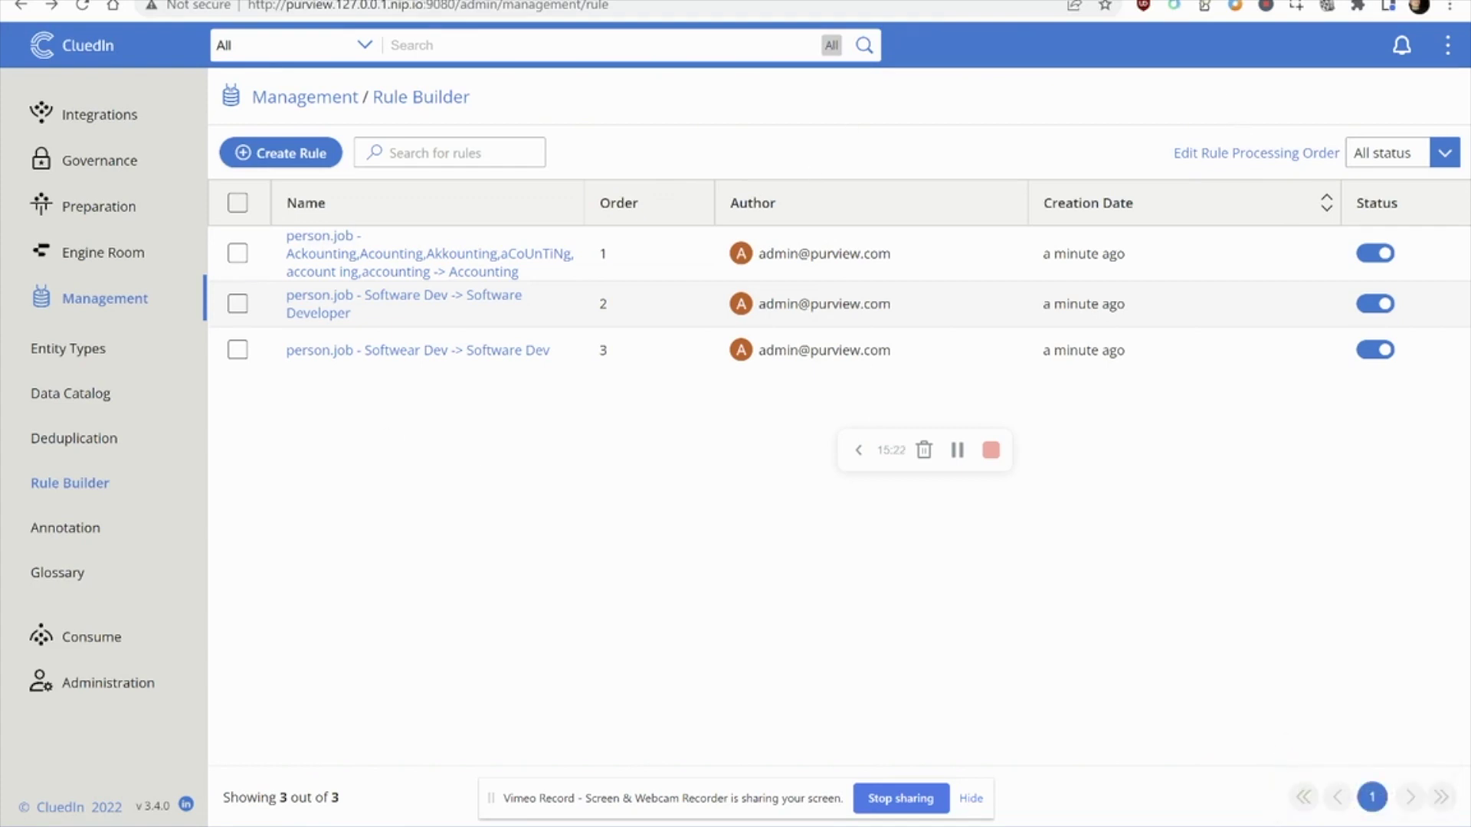
pyautogui.hotkey('ctrl', 'Tab')
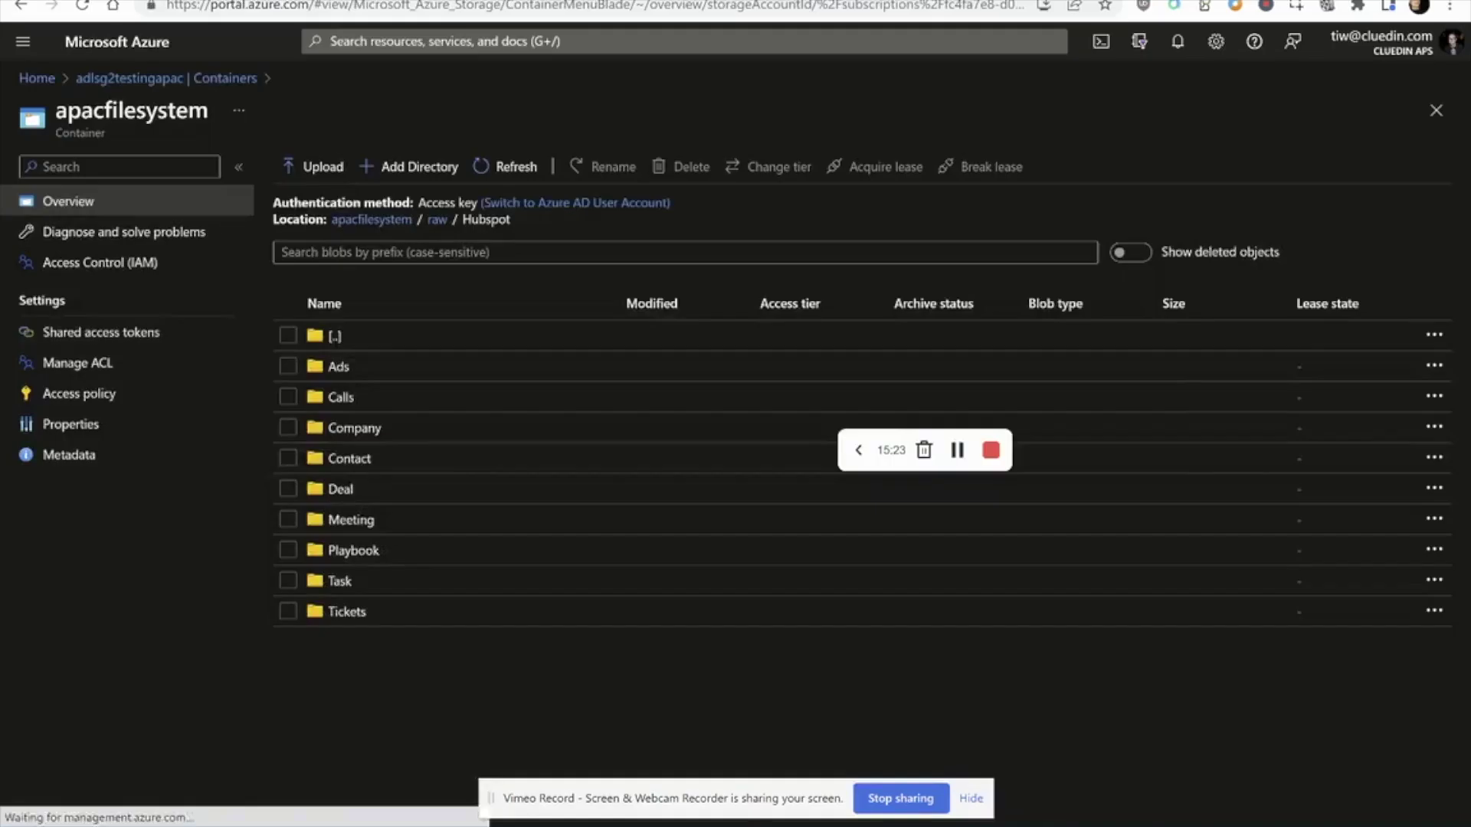
# Open apacfilesystem's mastered folder to see the two Employees JSON exports.
pyautogui.click(396, 222)
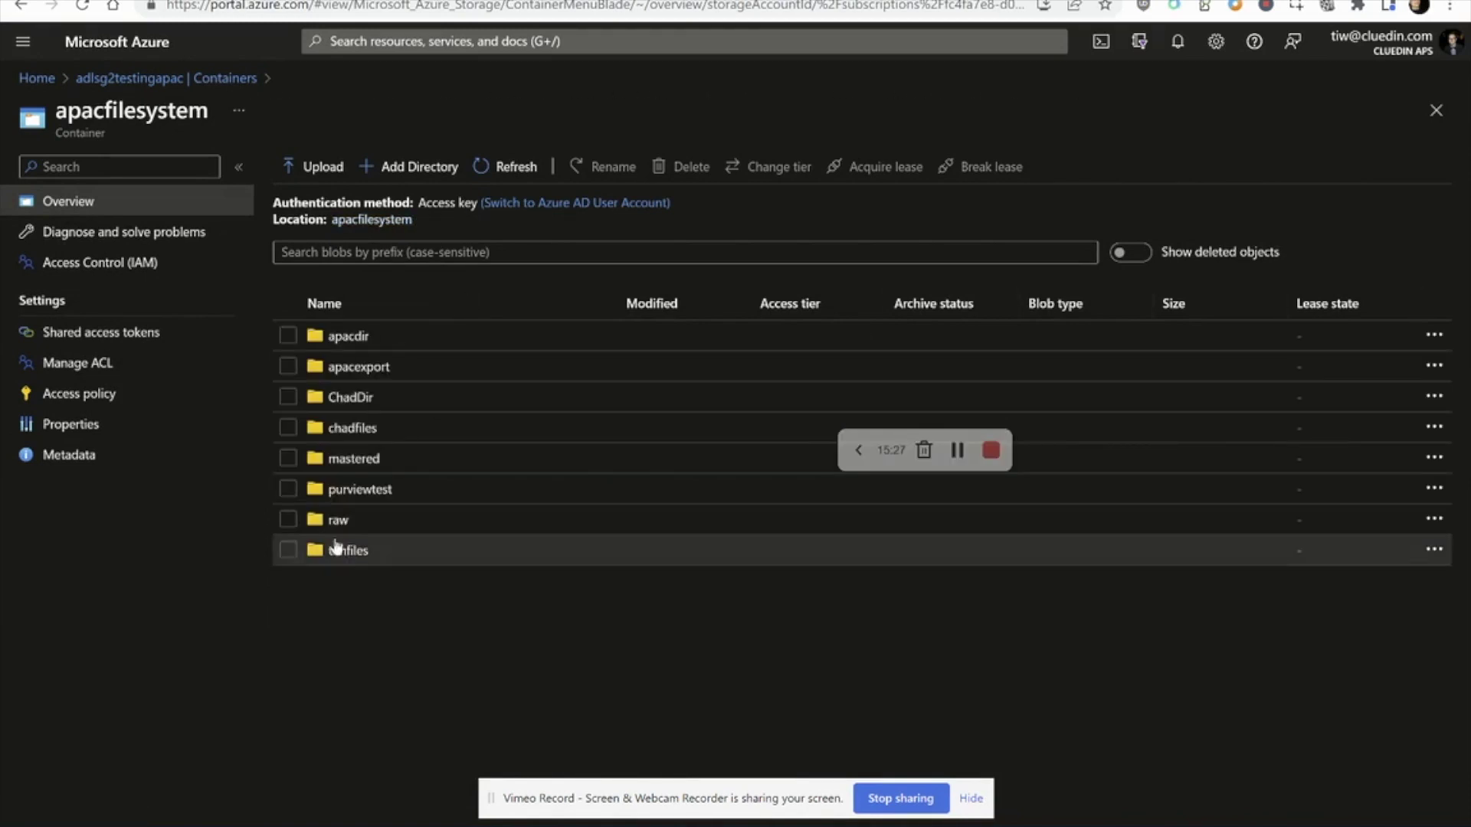
pyautogui.click(359, 462)
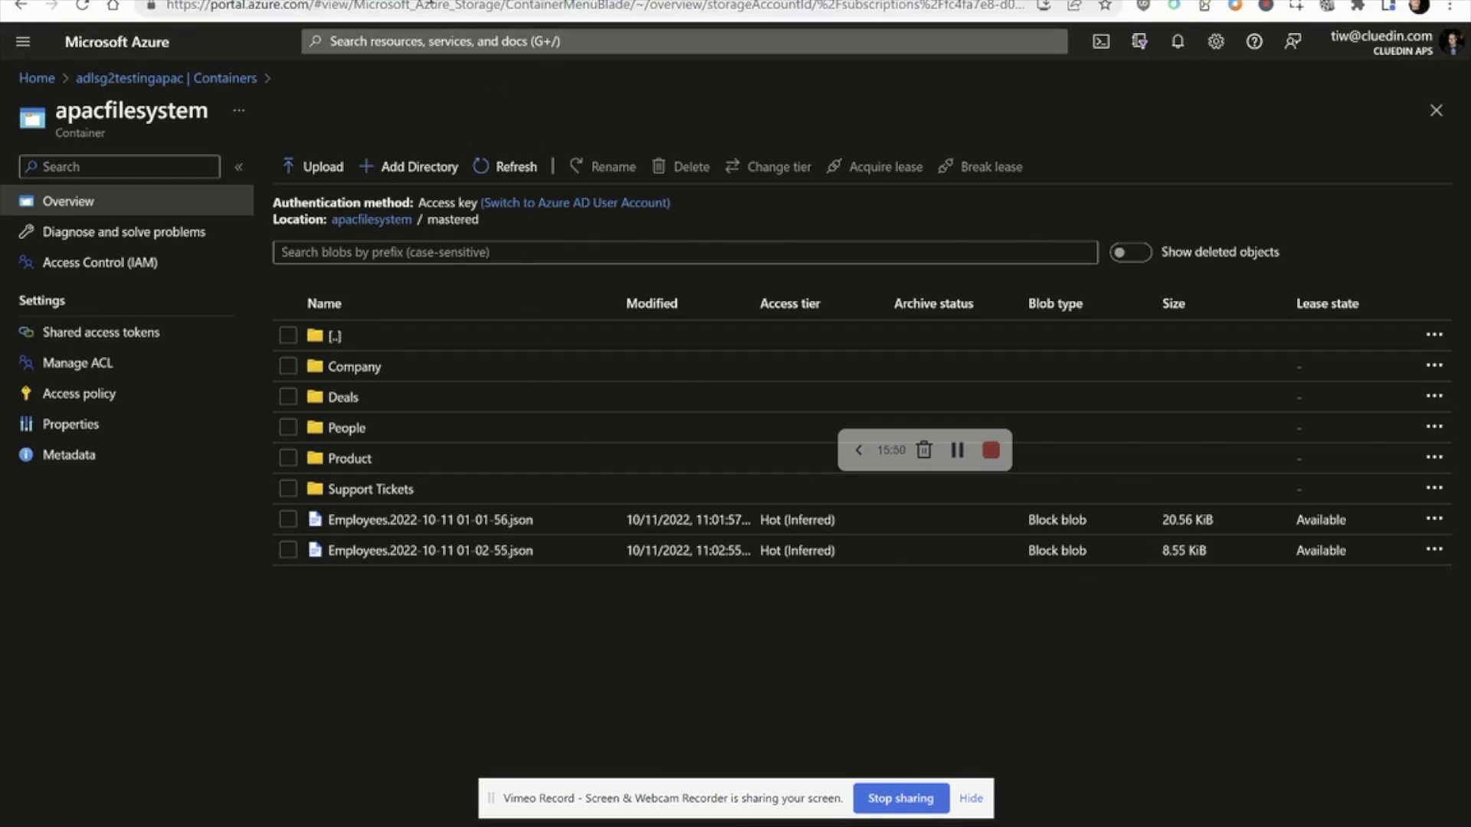
pyautogui.hotkey('ctrl', 'Tab')
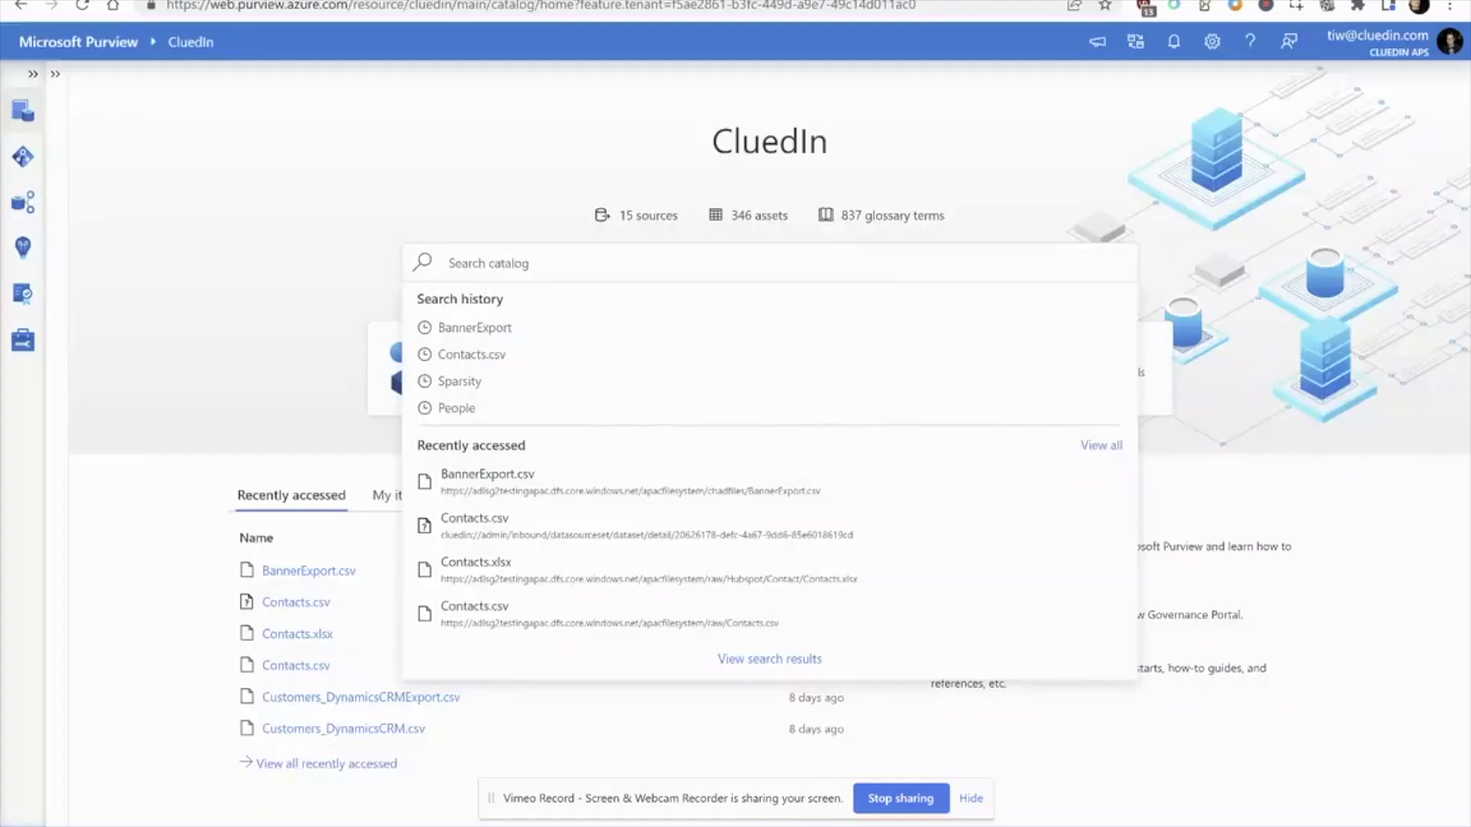
# Rerun the BannerExport search and open the BannerExport.csv asset.
pyautogui.click(489, 329)
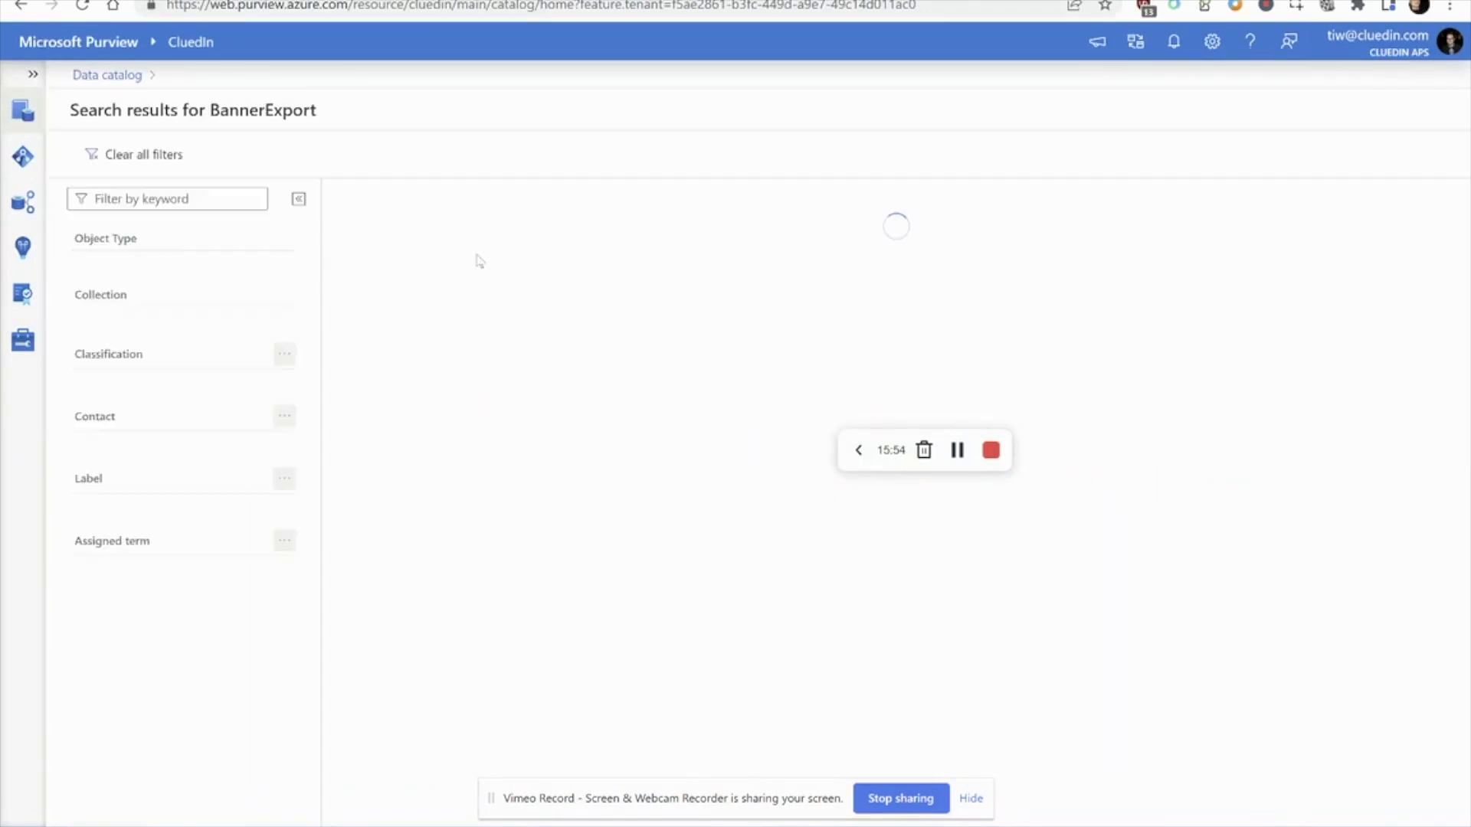
pyautogui.scroll(-3, 492, 513)
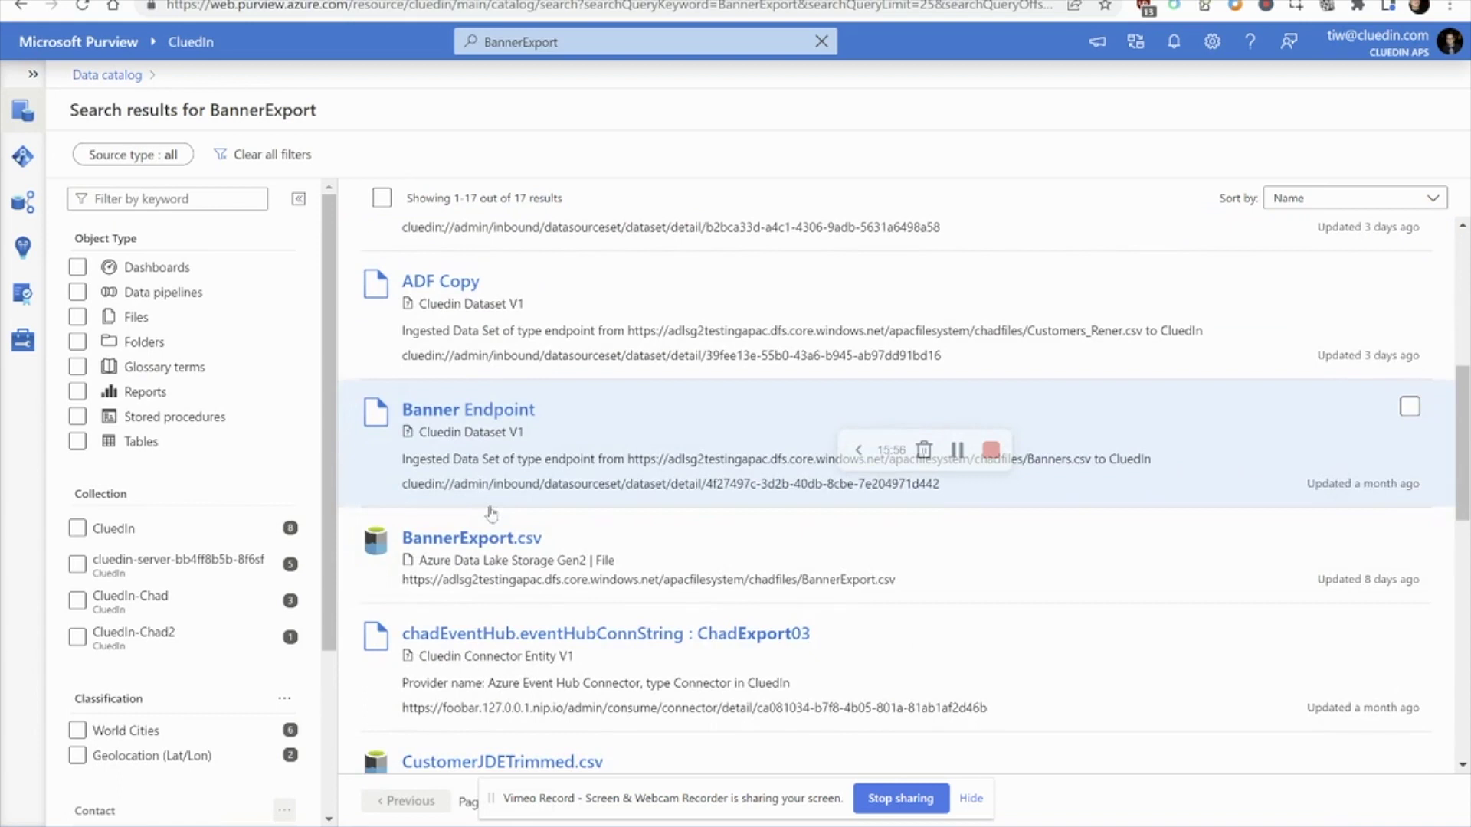
pyautogui.click(513, 544)
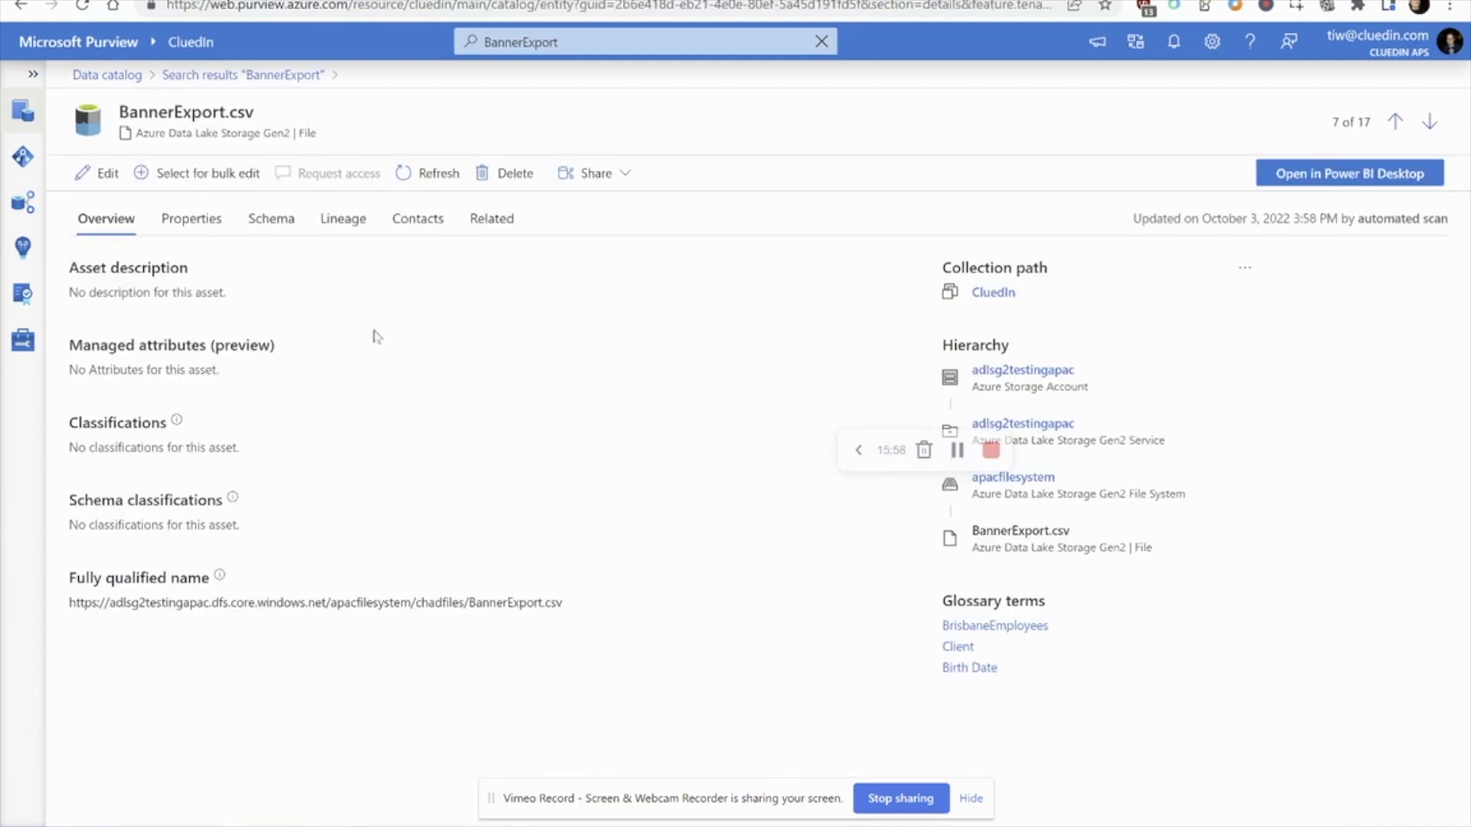
# Review the schema, then trace all 20 columns through the lineage graph.
pyautogui.click(270, 220)
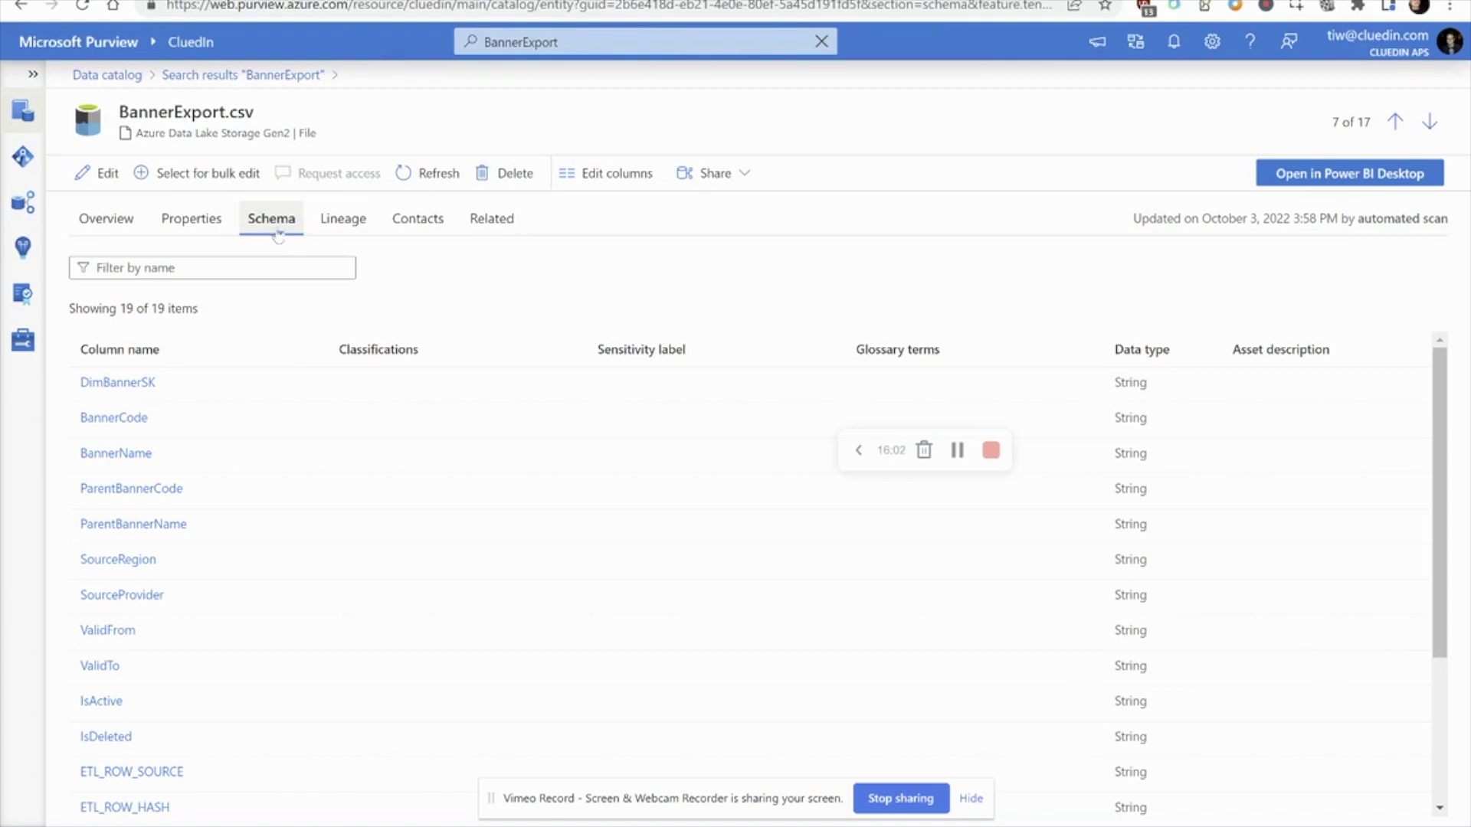
pyautogui.click(341, 221)
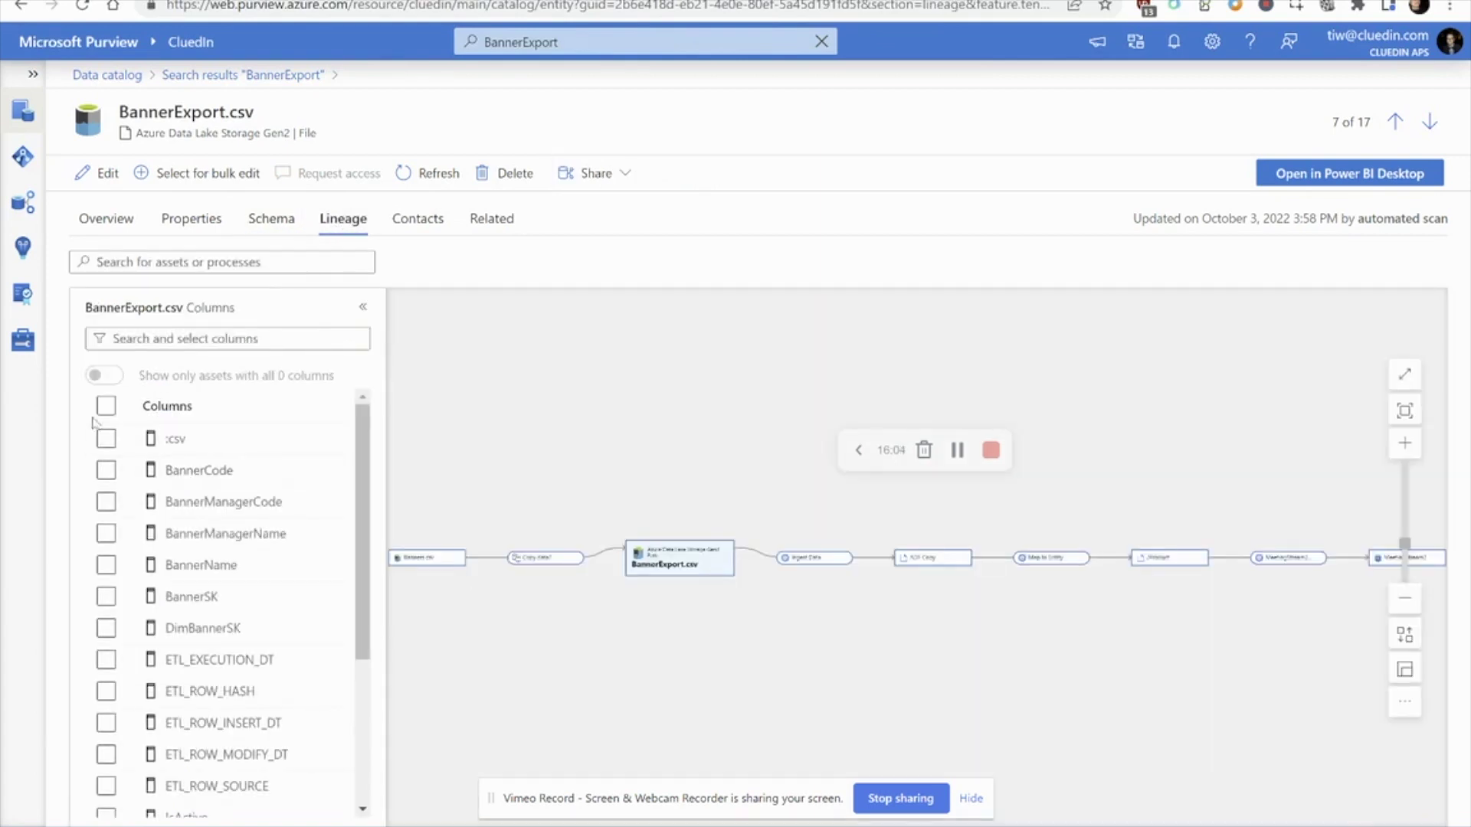
pyautogui.click(106, 406)
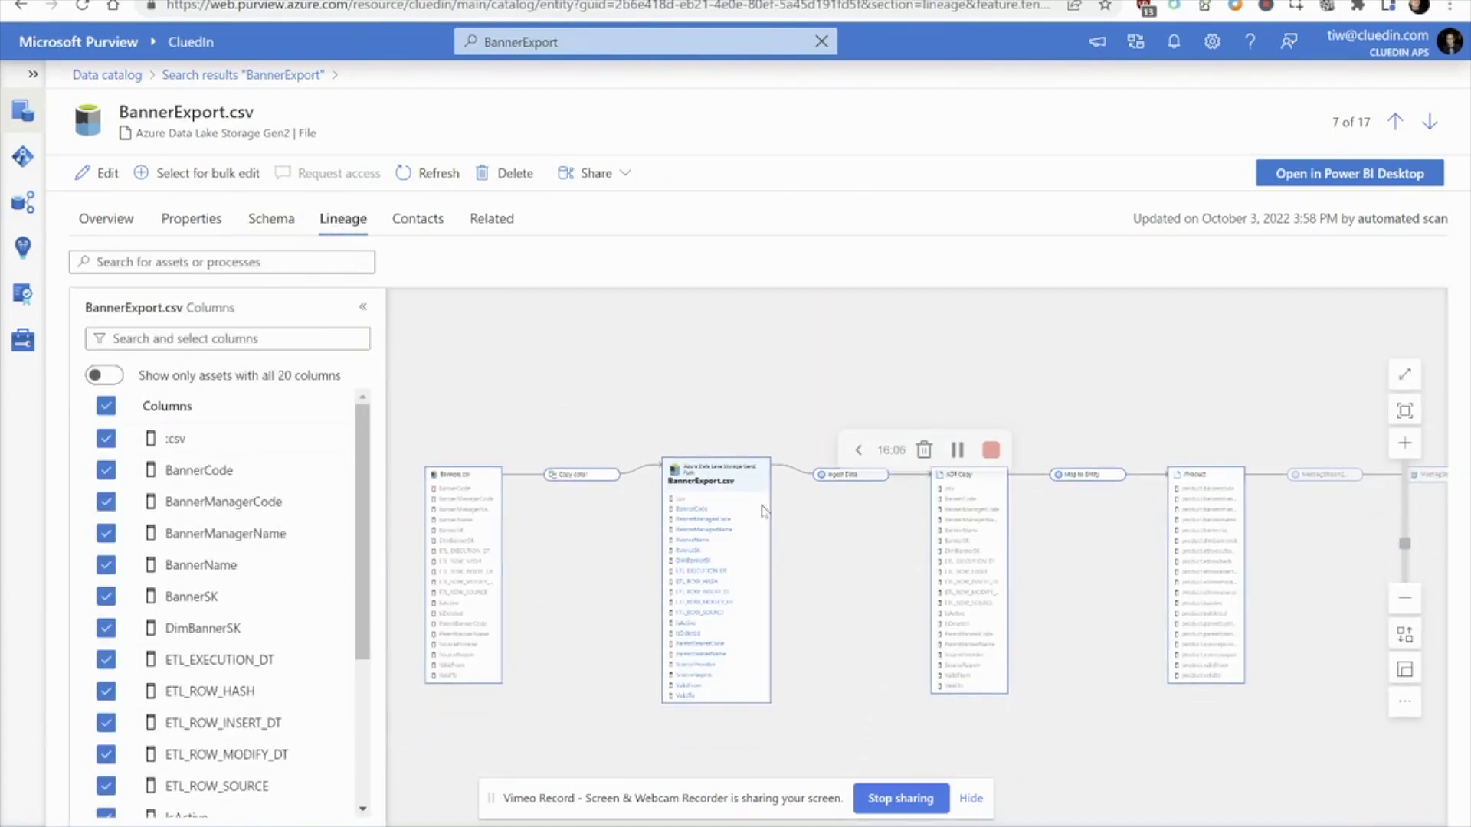
pyautogui.moveTo(864, 543); pyautogui.dragTo(641, 536)
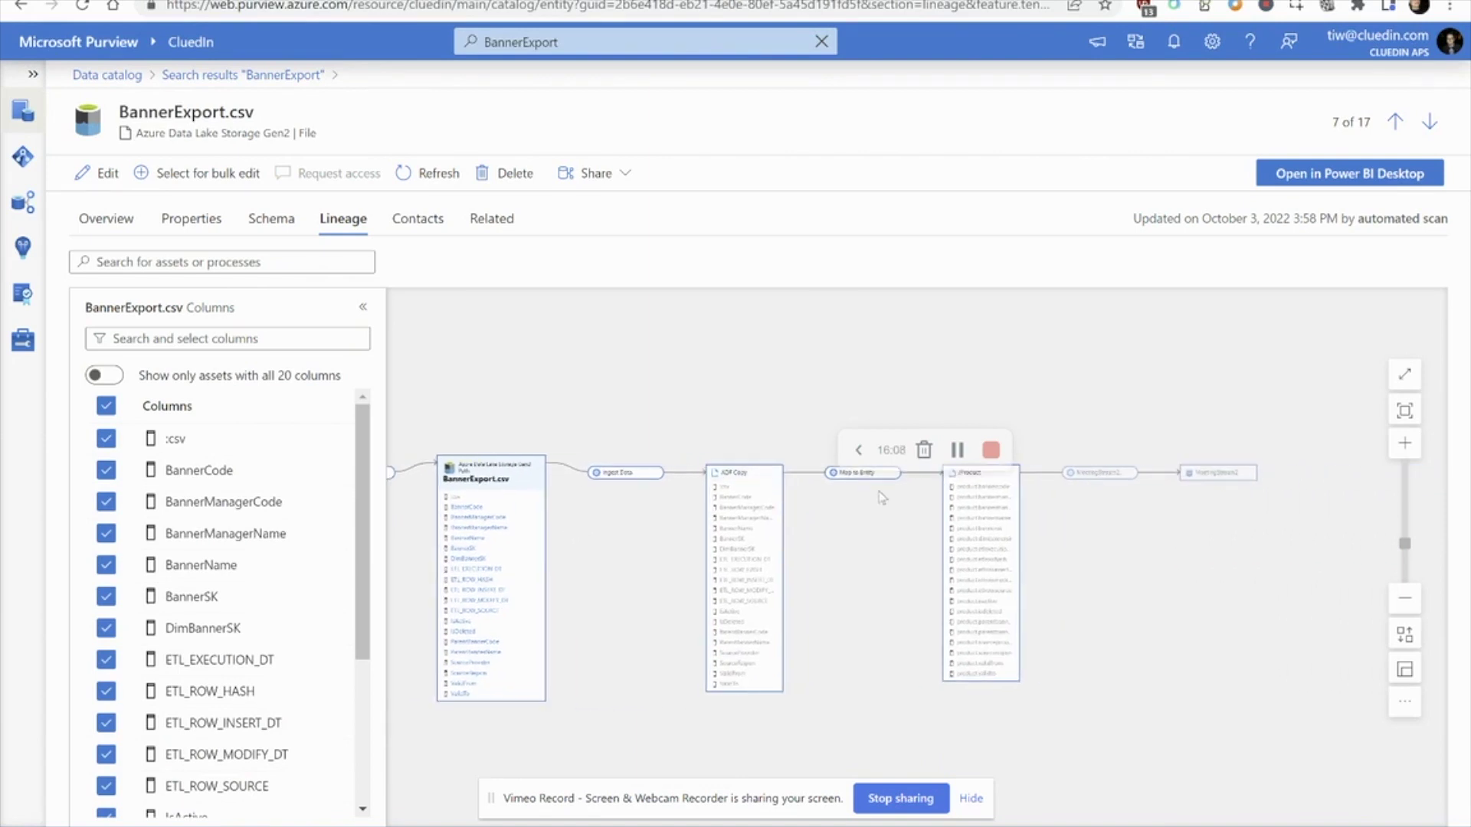